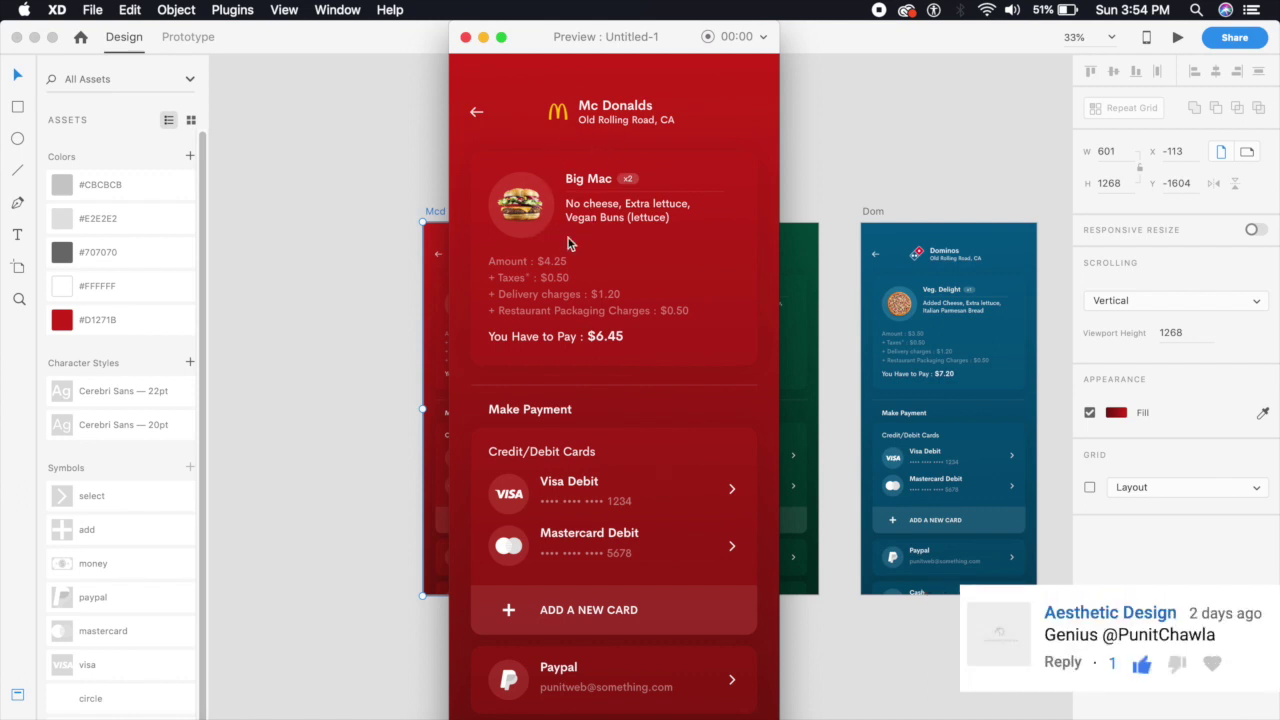
Close the McDonald's preview, preview and close the Subway screen, then preview the Dominos screen
click(465, 37)
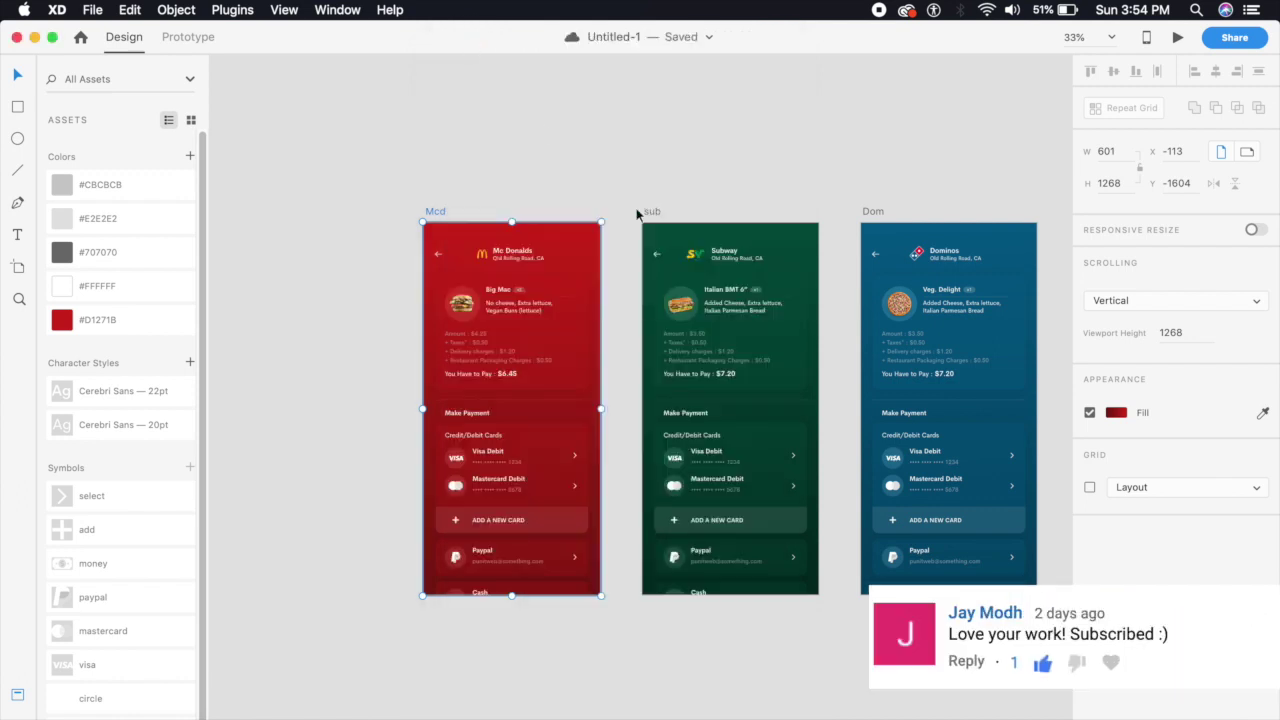
click(785, 300)
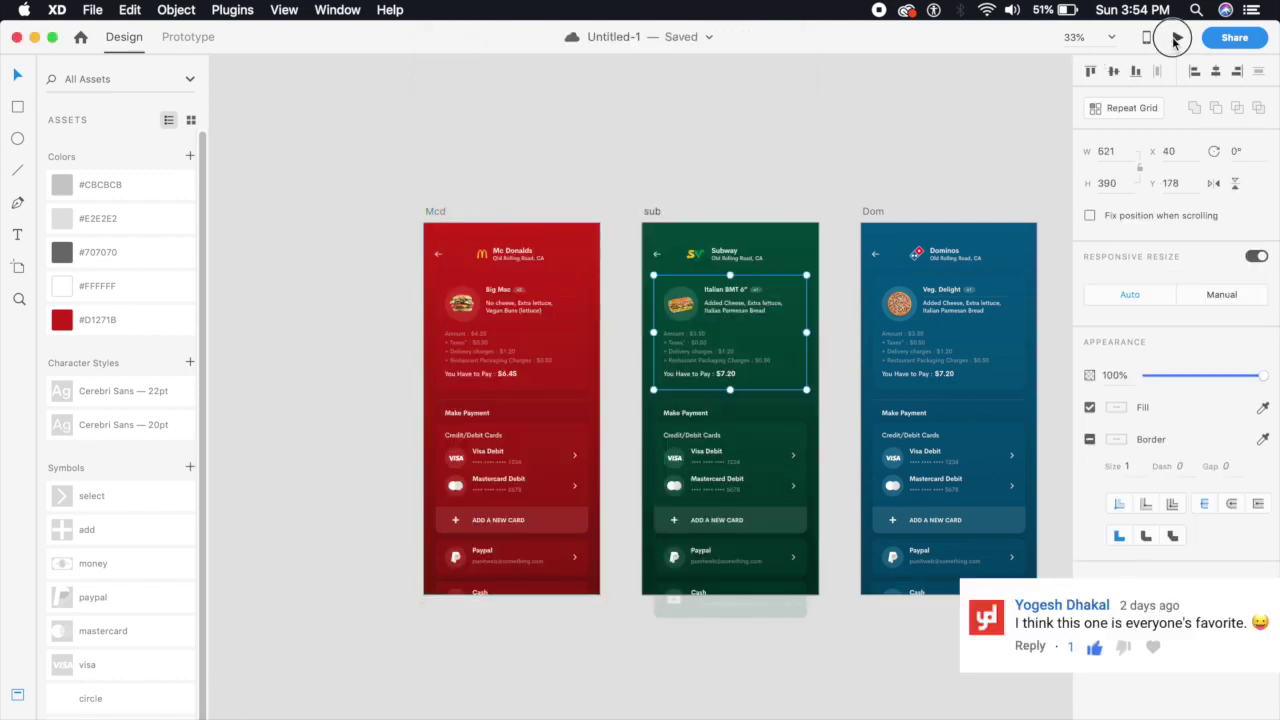
click(1178, 38)
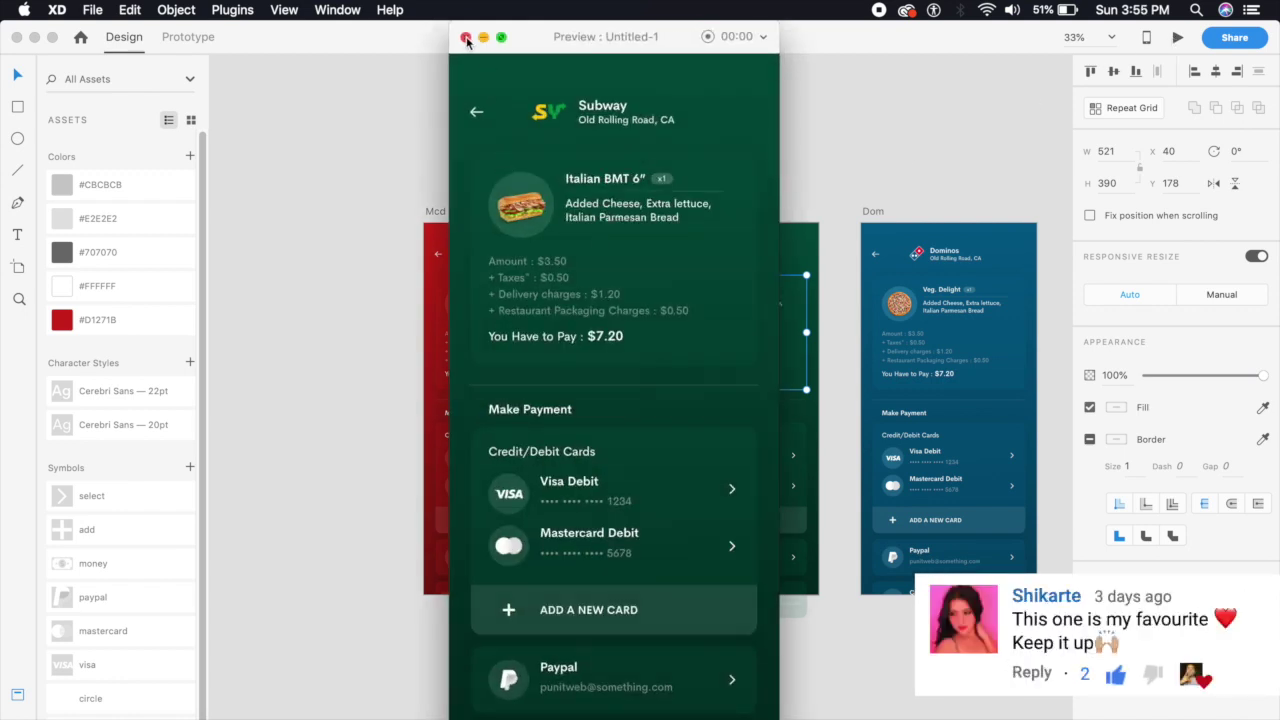
click(465, 37)
key(Escape)
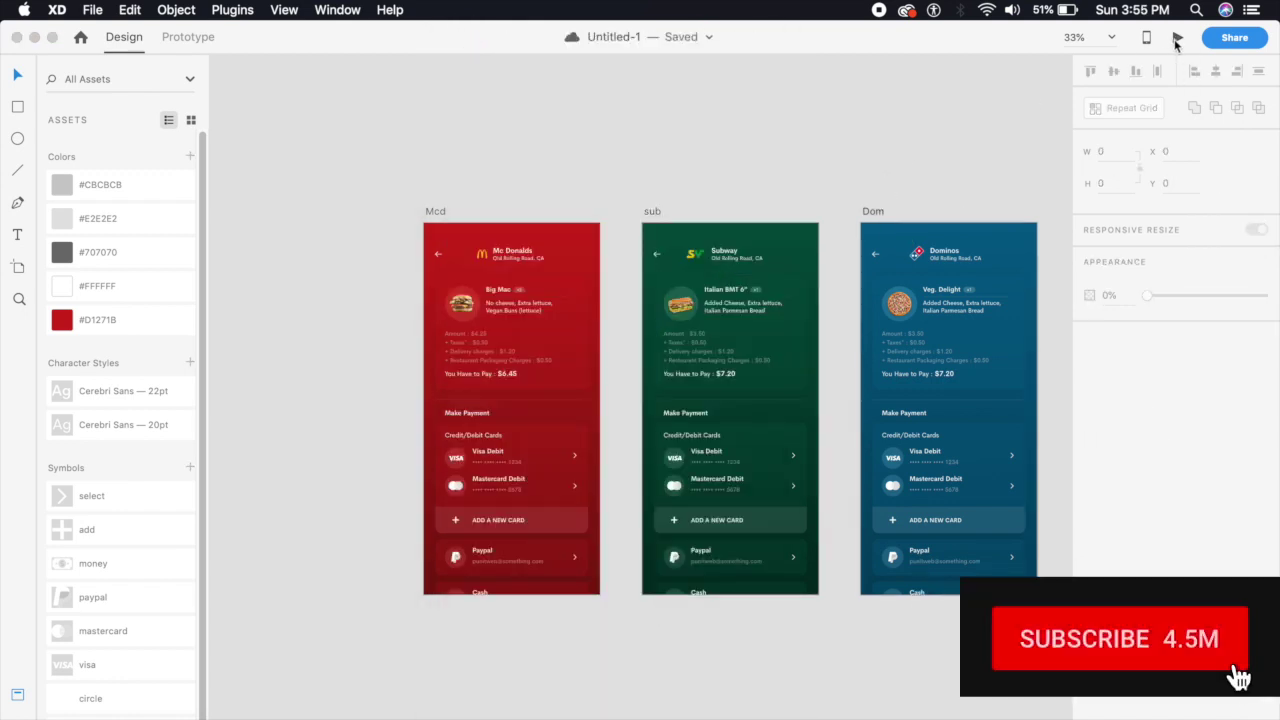
click(1177, 40)
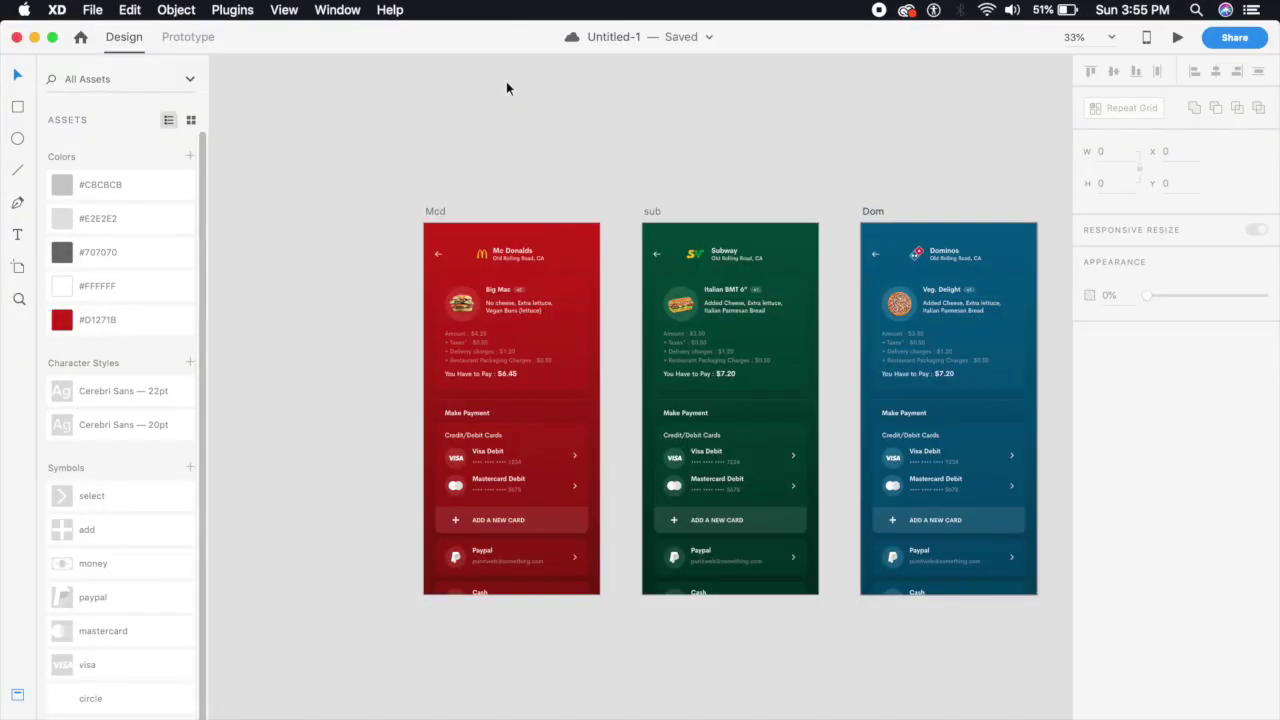
Zoom in on the Components board and inspect the add icon, McDonald's logo and burger image
key(super+equal)
scroll(511, 374, down, 10)
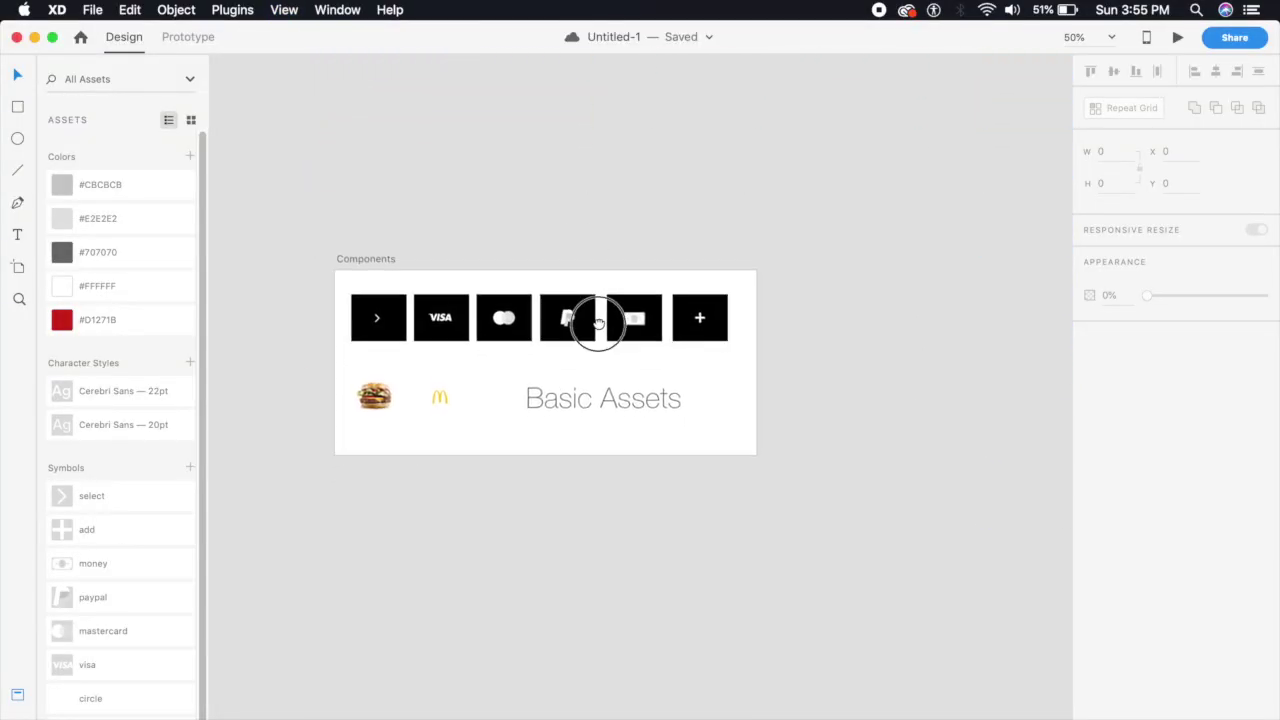
drag(597, 322, 654, 277)
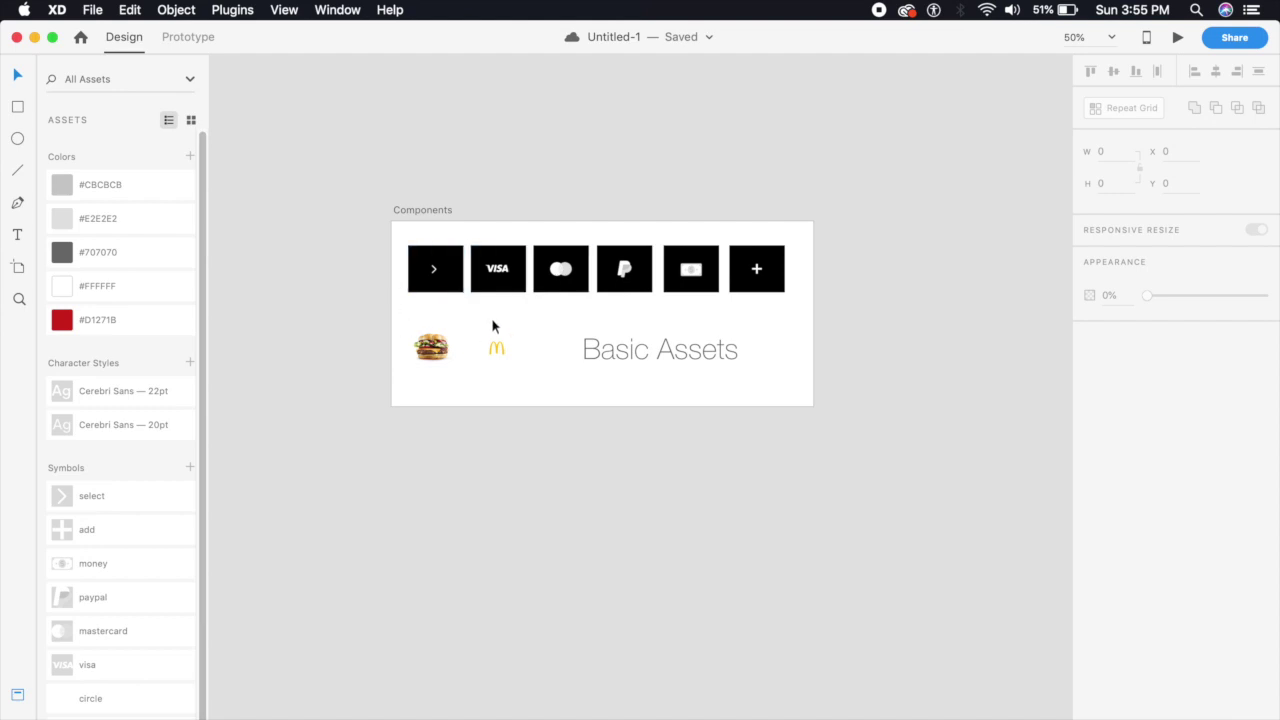
key(super+equal)
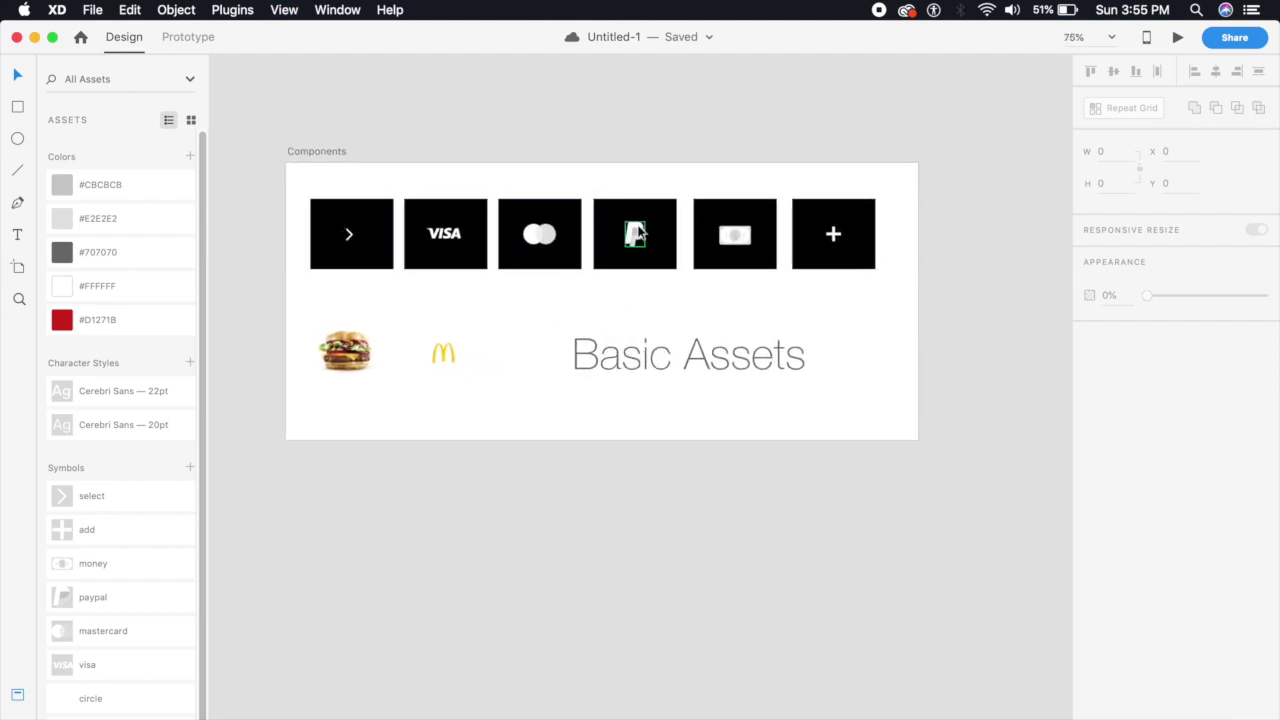
click(835, 234)
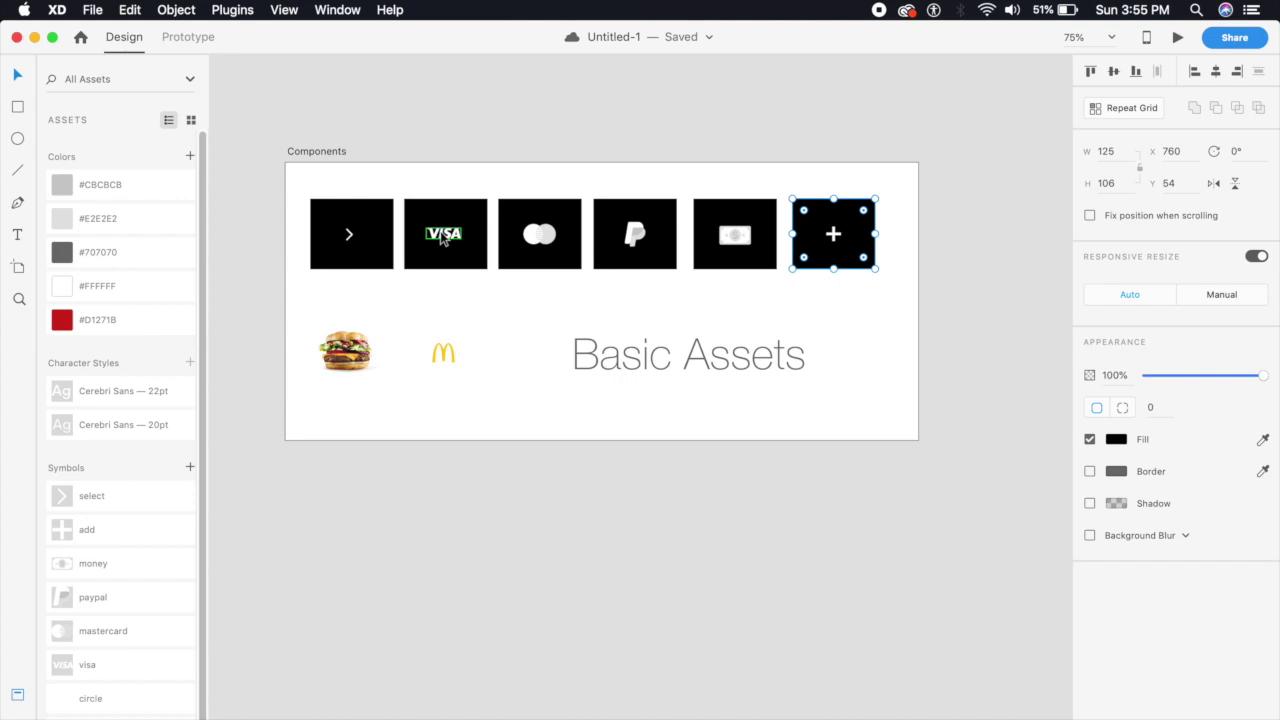
click(445, 355)
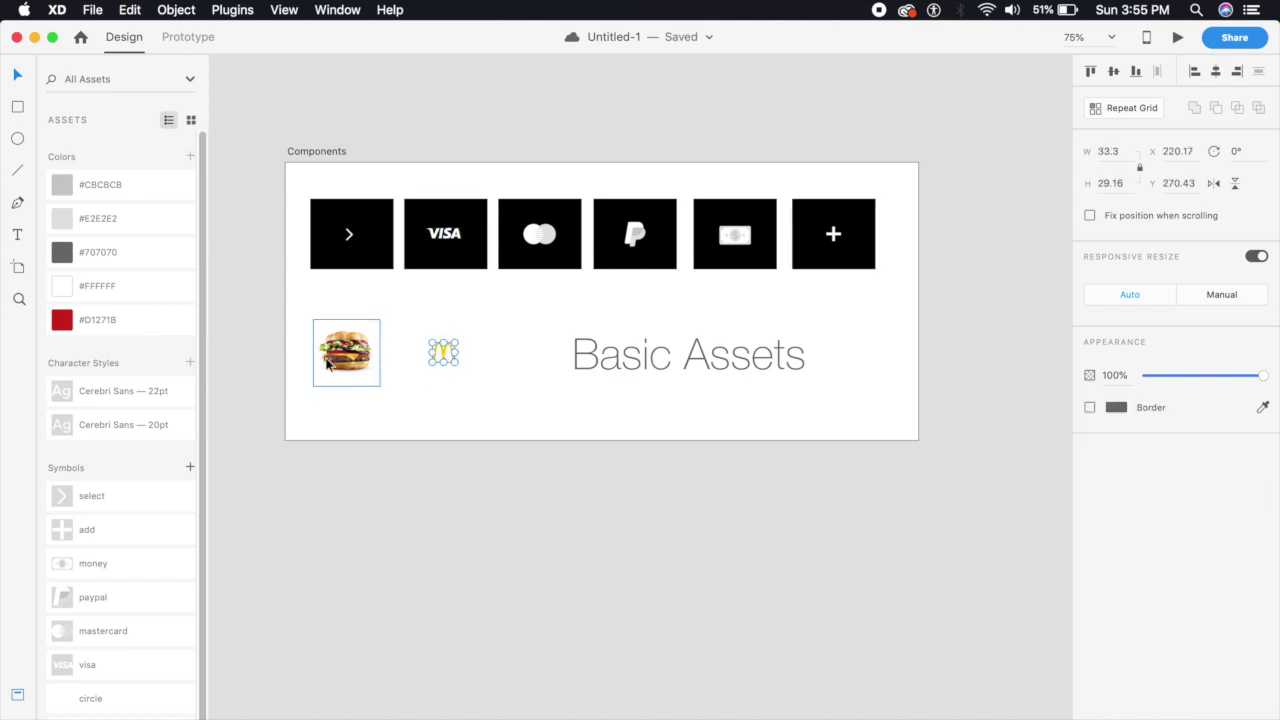
click(352, 352)
click(443, 354)
click(346, 360)
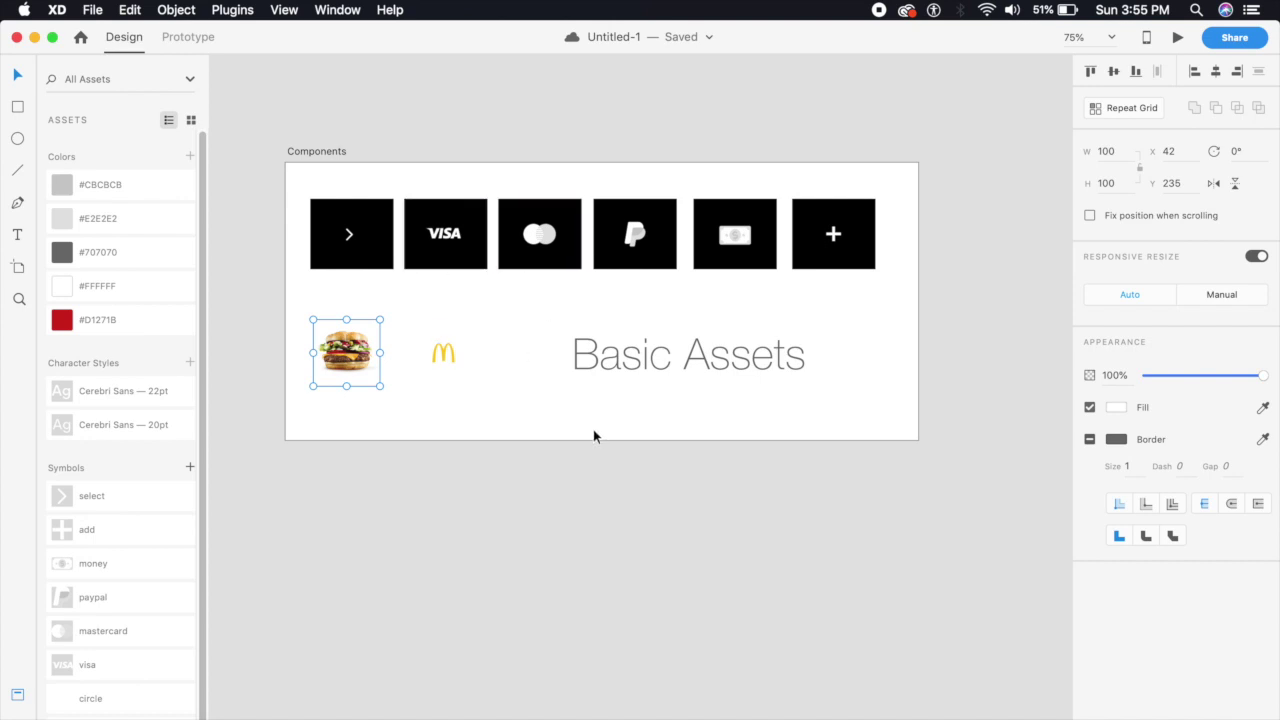
Zoom out and pan the canvas to the free space below the artboards
key(super+minus)
scroll(740, 531, down, 3)
drag(700, 480, 698, 479)
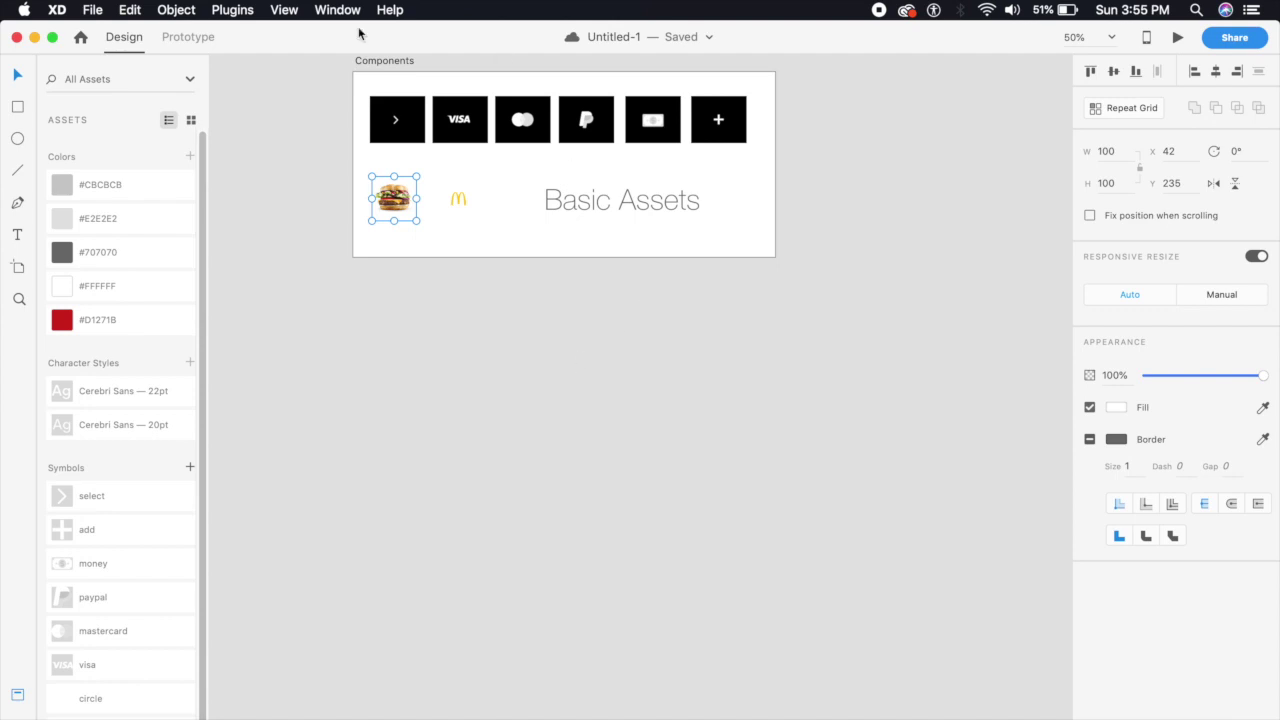
drag(620, 486, 609, 443)
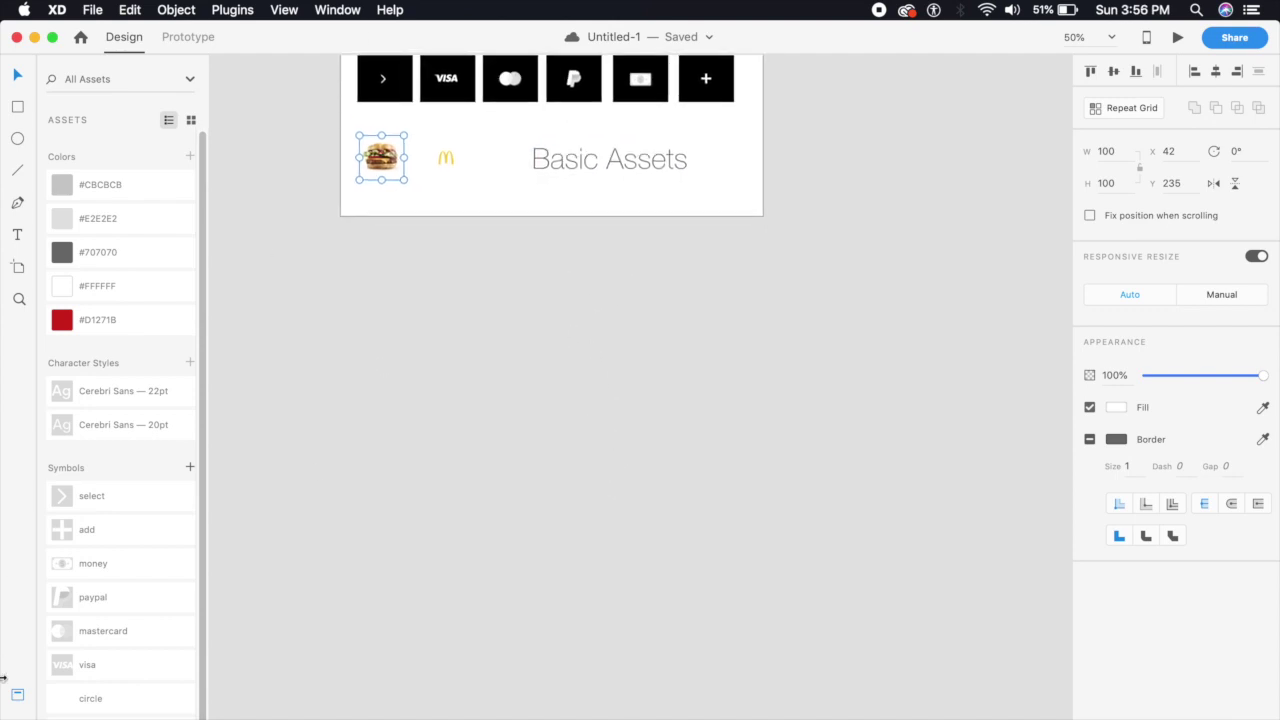
Add a 375×812 iPhone X/XS artboard and move it into the free space
click(17, 694)
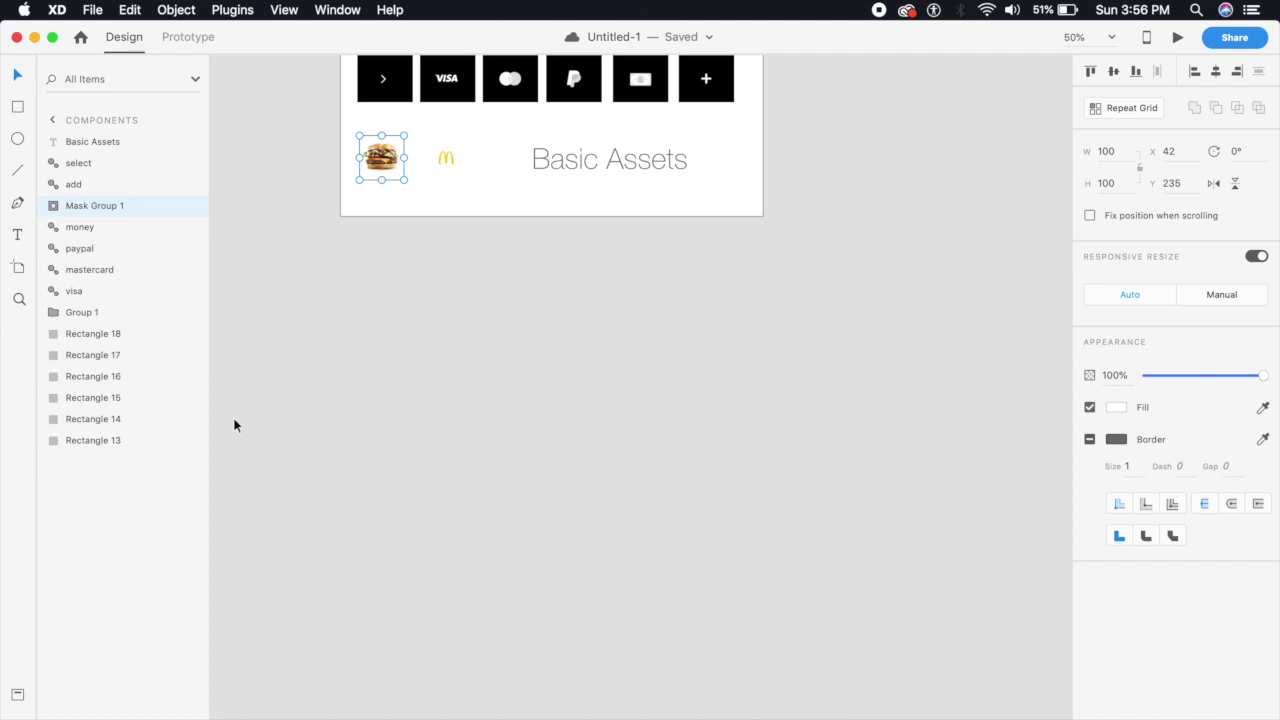
click(21, 272)
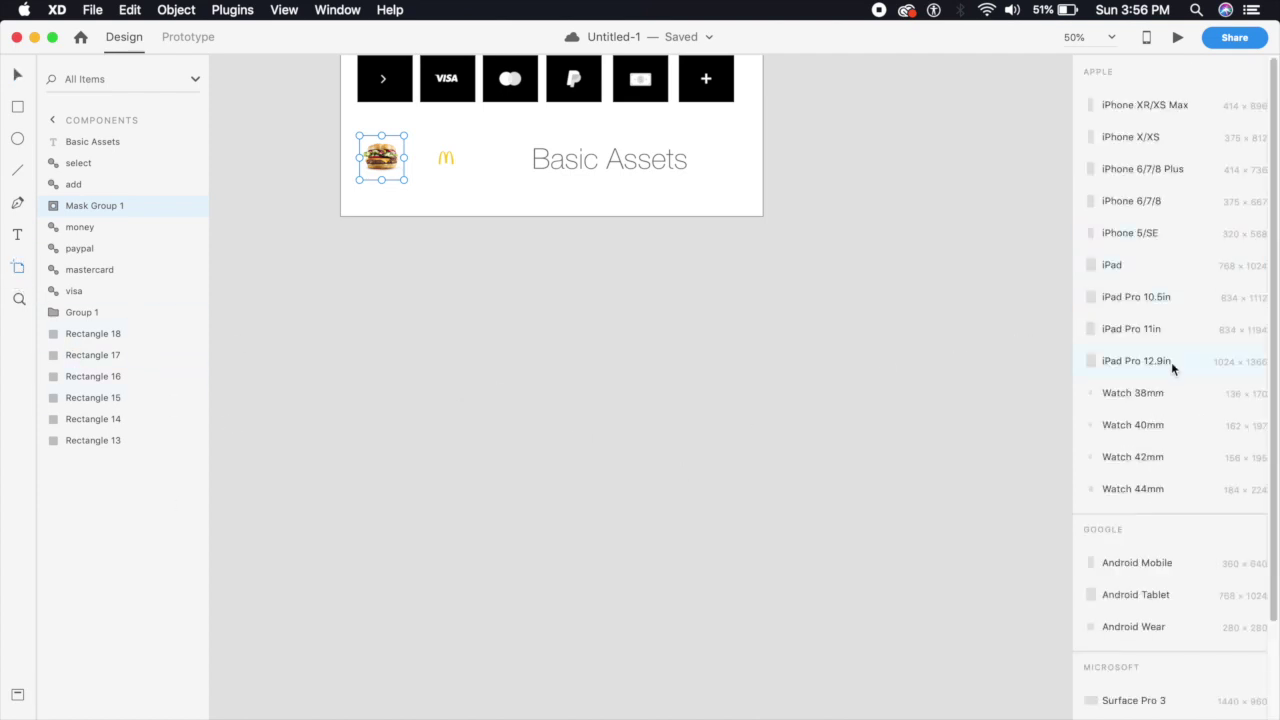
click(1155, 140)
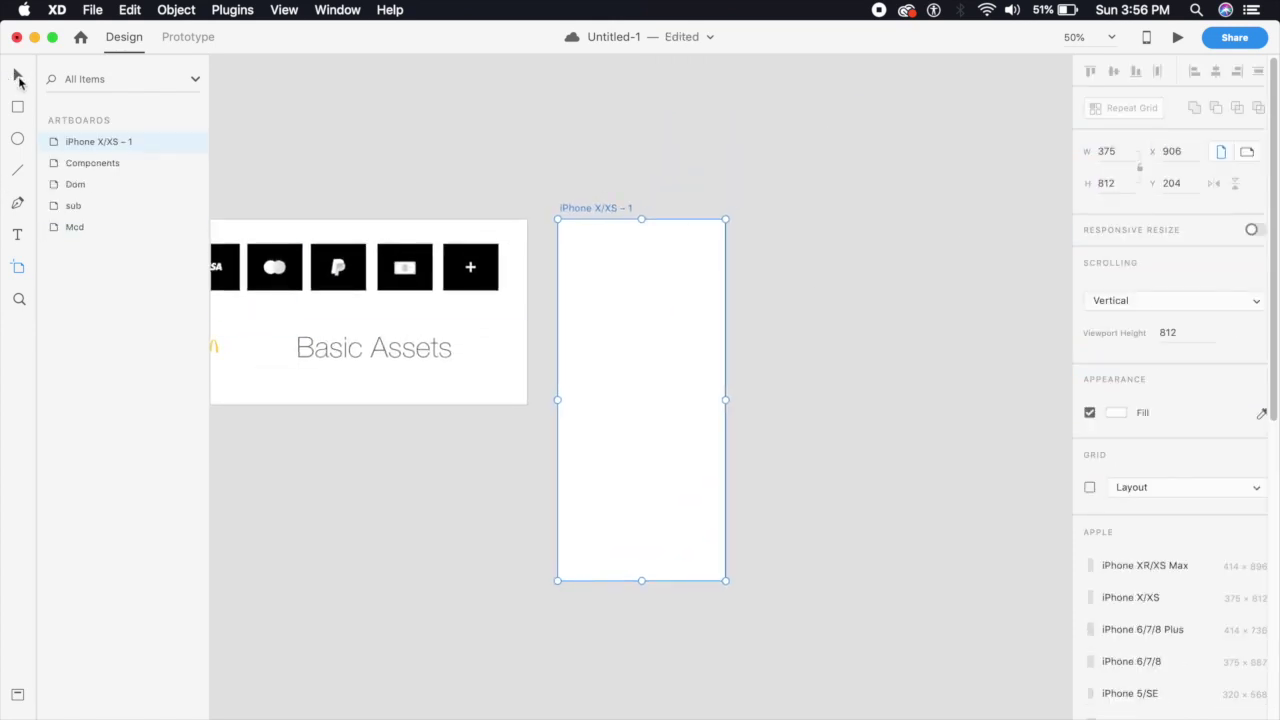
click(18, 77)
drag(588, 212, 797, 91)
Rename the new artboard to 'mcdonalds' and reselect it
key(super+equal)
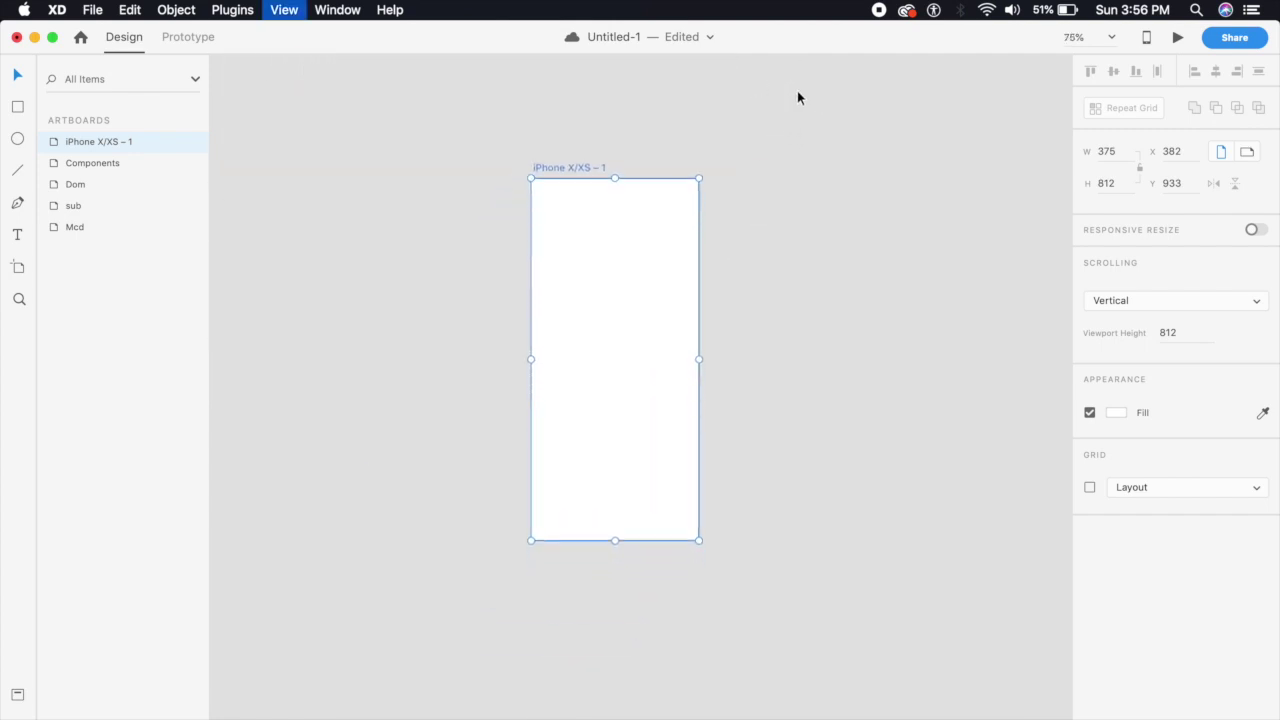
double_click(517, 121)
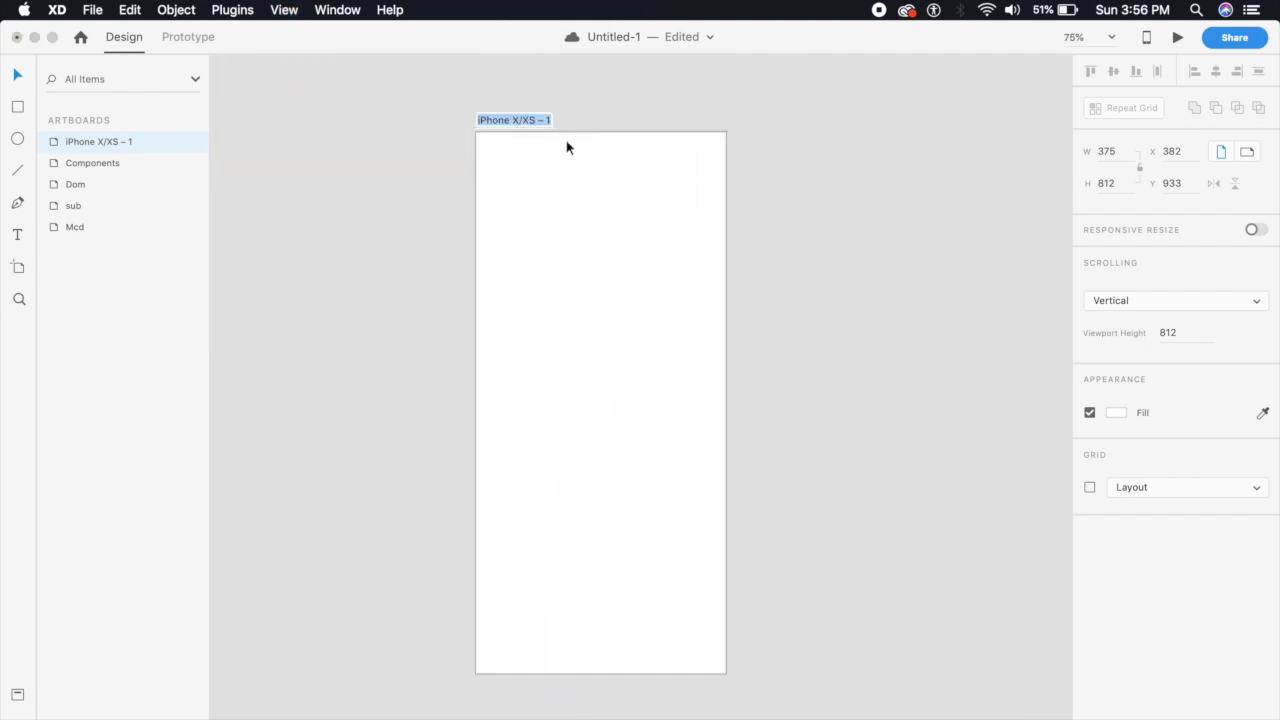
text(mcdonalds)
key(Return)
click(819, 107)
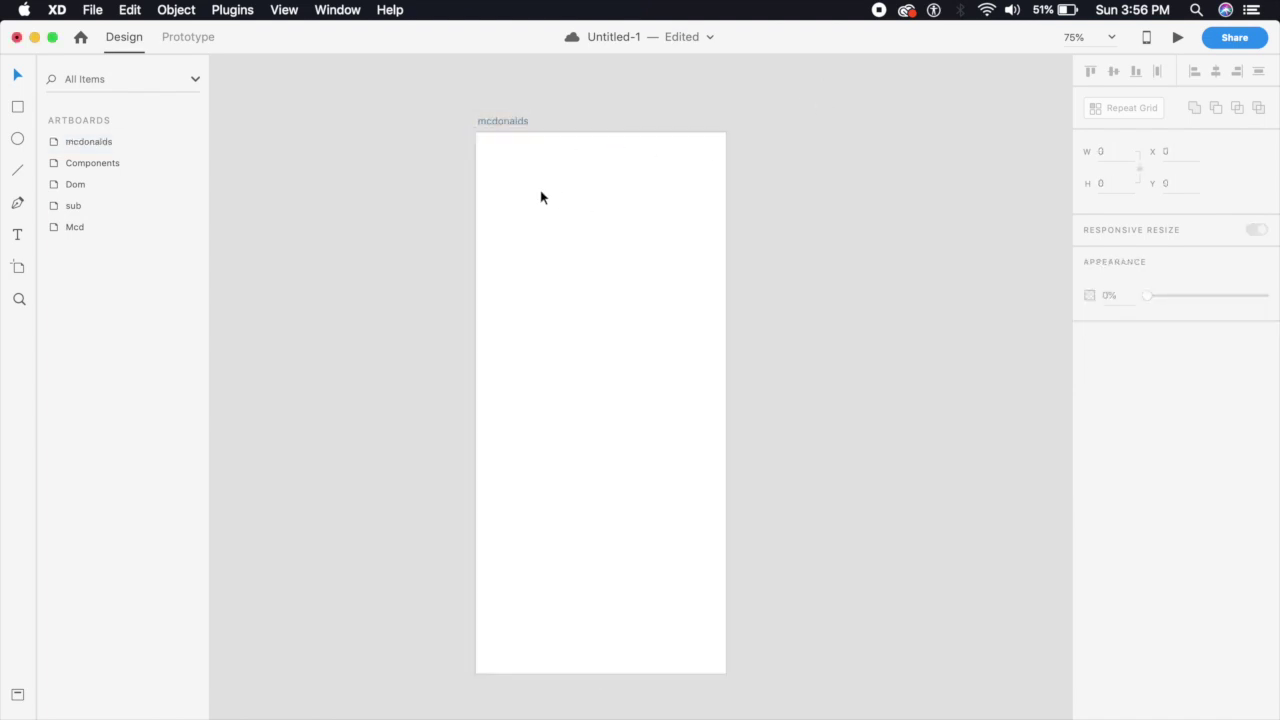
click(618, 253)
click(552, 231)
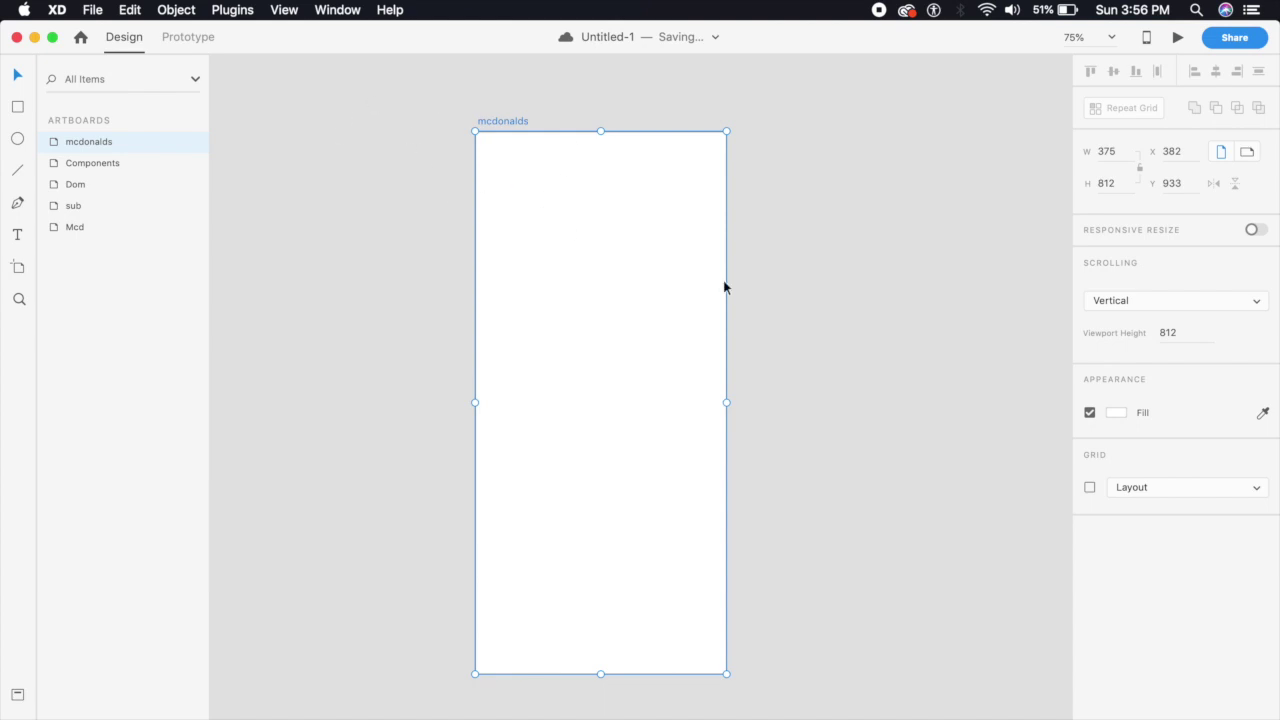
Fill the mcdonalds artboard with a linear gradient from #D1271B down to dark red #7C1912
click(1117, 414)
click(930, 308)
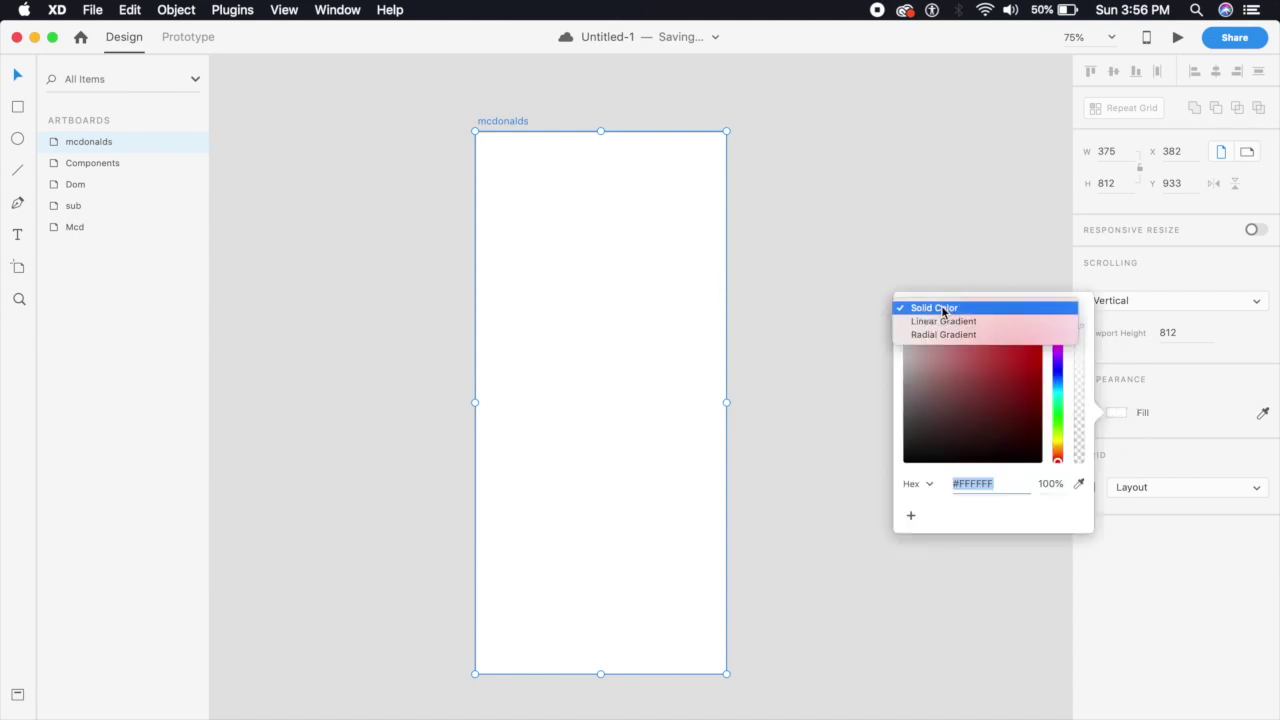
click(944, 321)
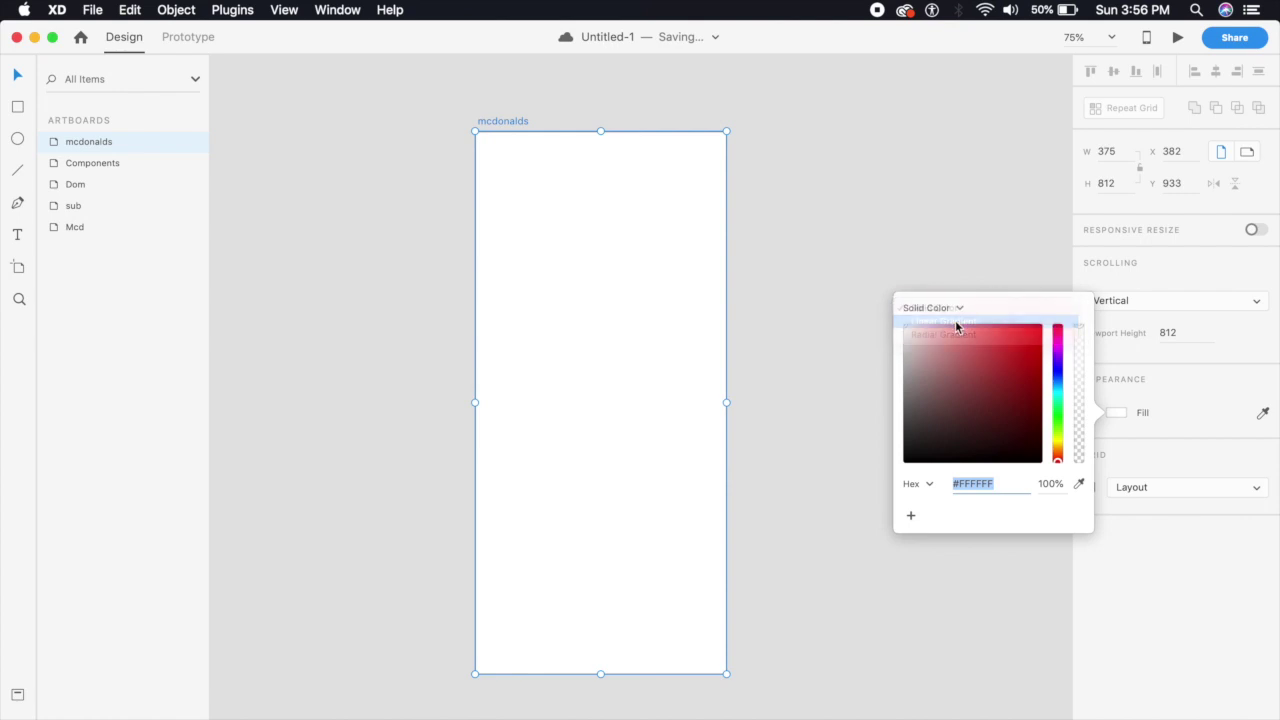
click(1078, 494)
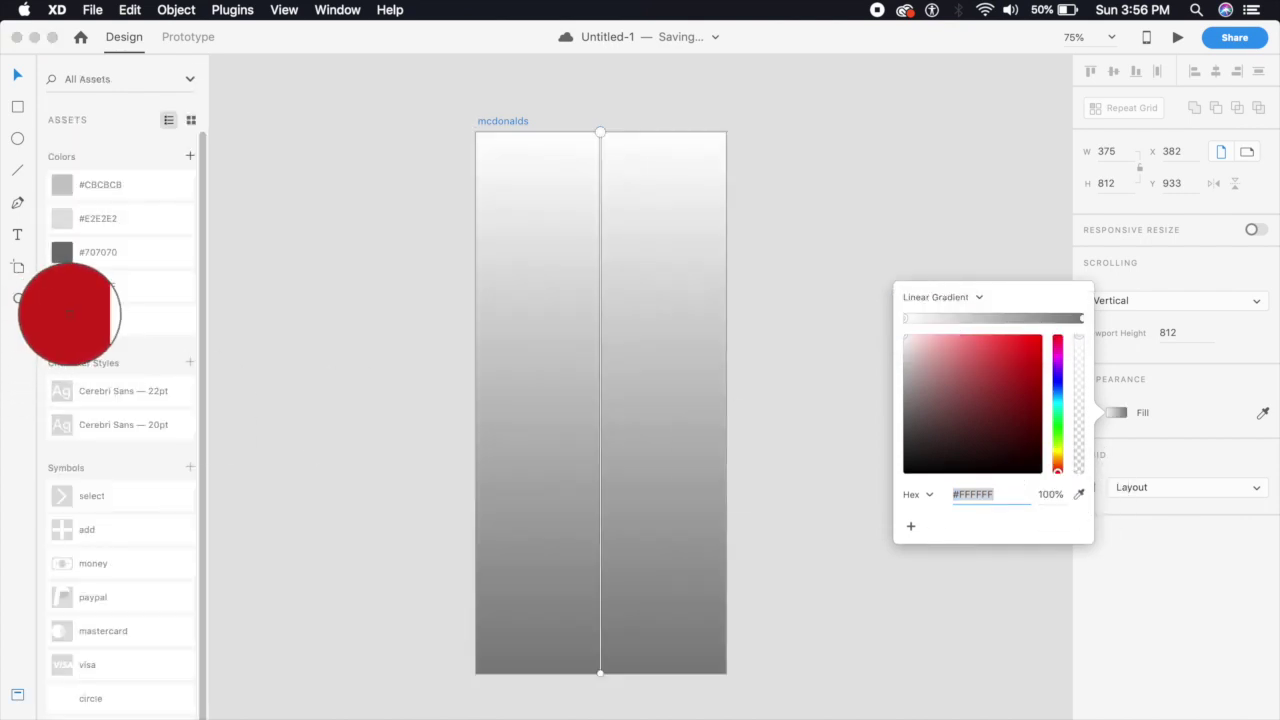
click(62, 319)
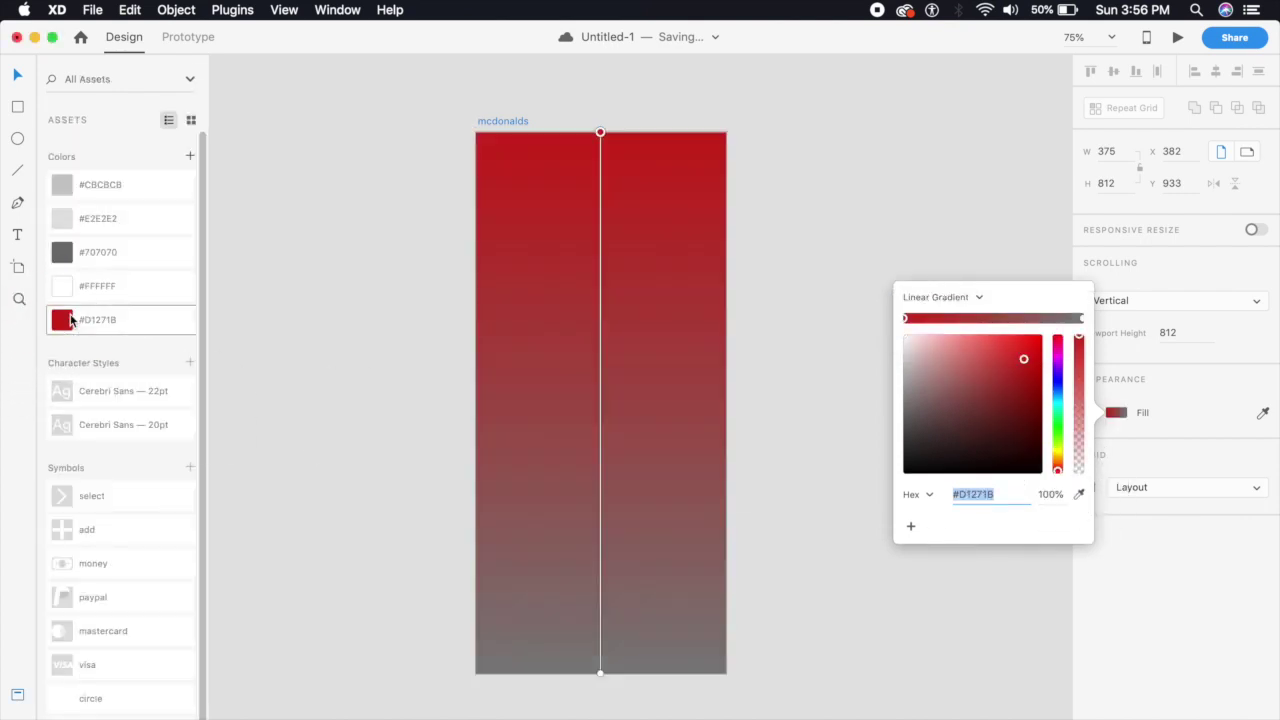
click(1081, 320)
click(1080, 494)
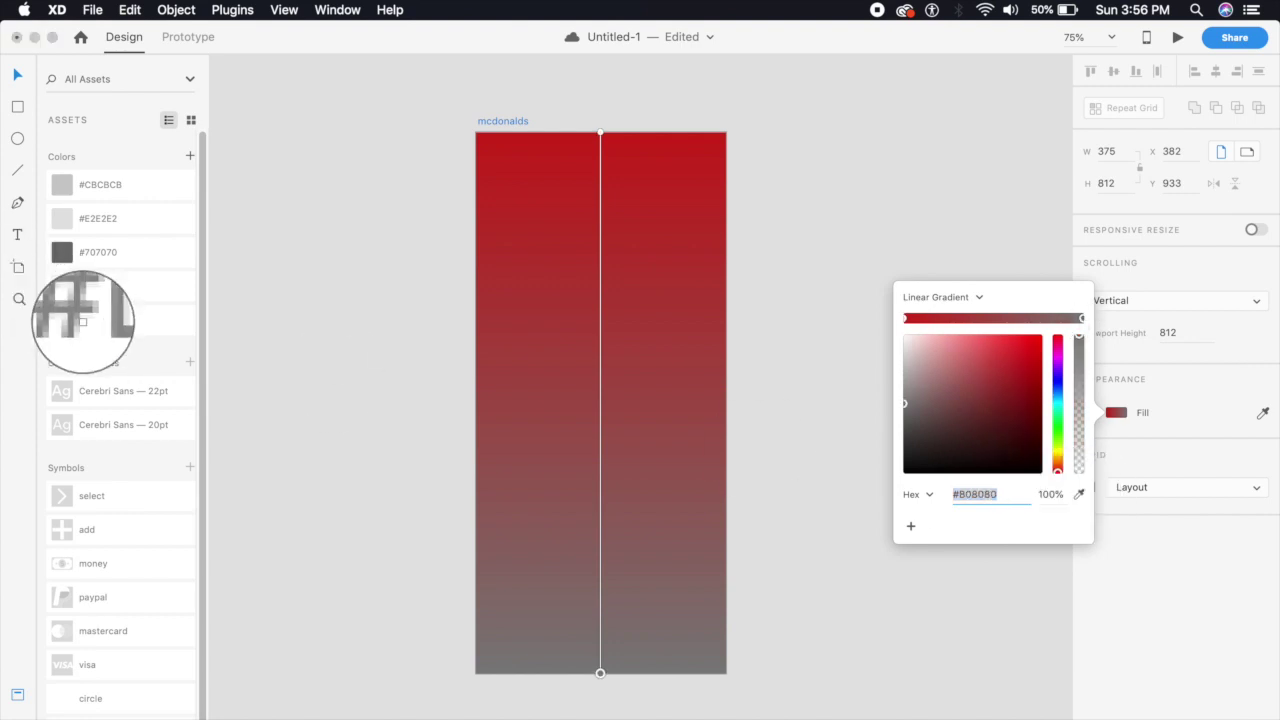
click(62, 319)
drag(1023, 359, 1021, 405)
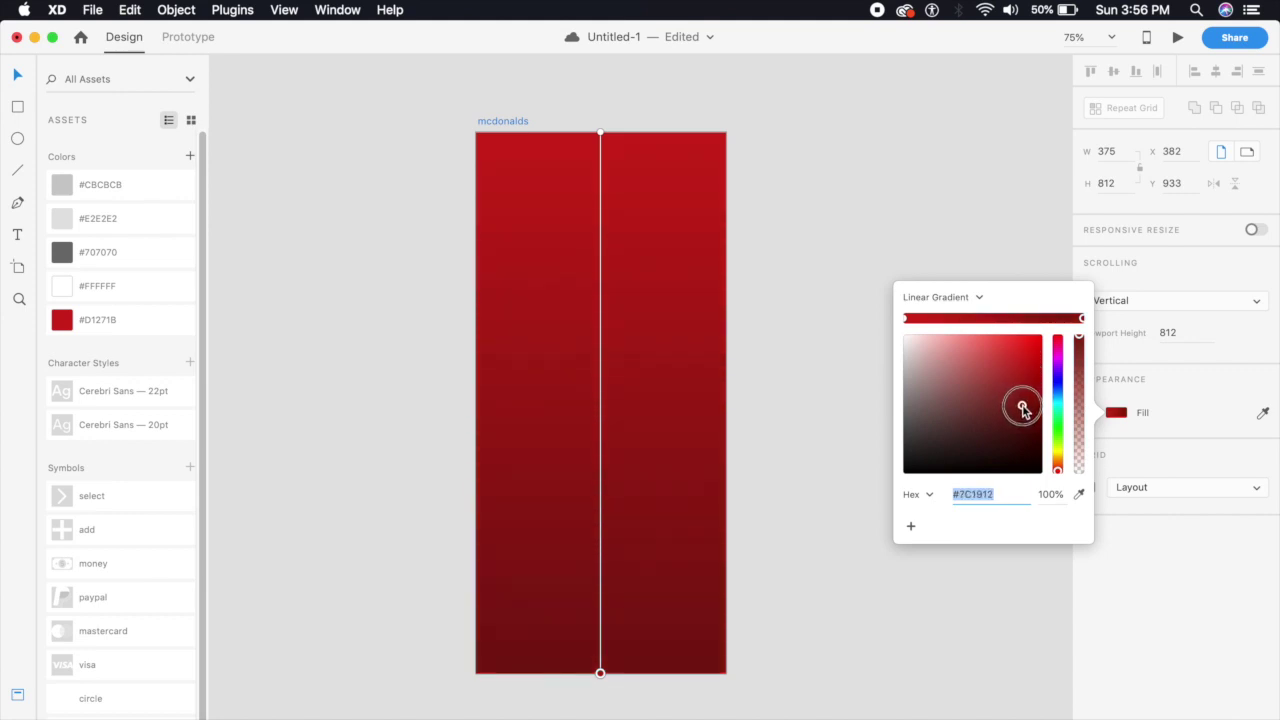
click(815, 406)
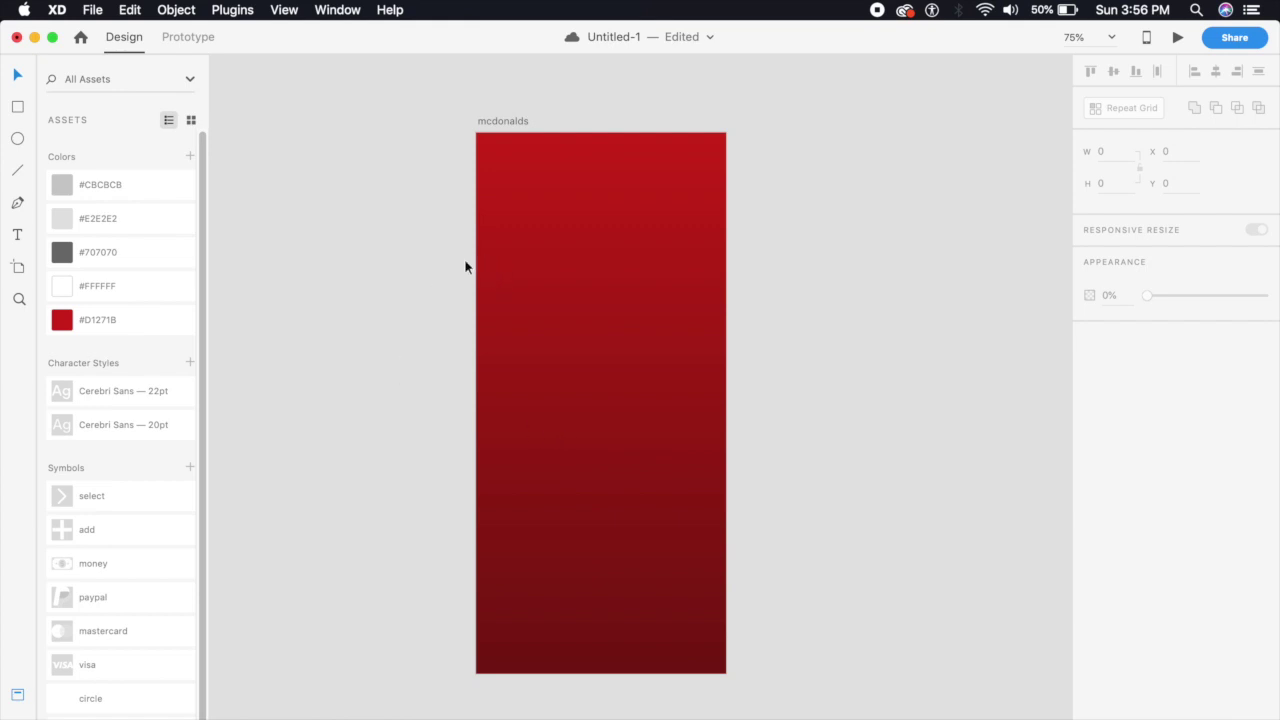
Zoom and pan to bring the top of the red mcdonalds artboard into view
key(super+equal)
scroll(471, 274, up, 4)
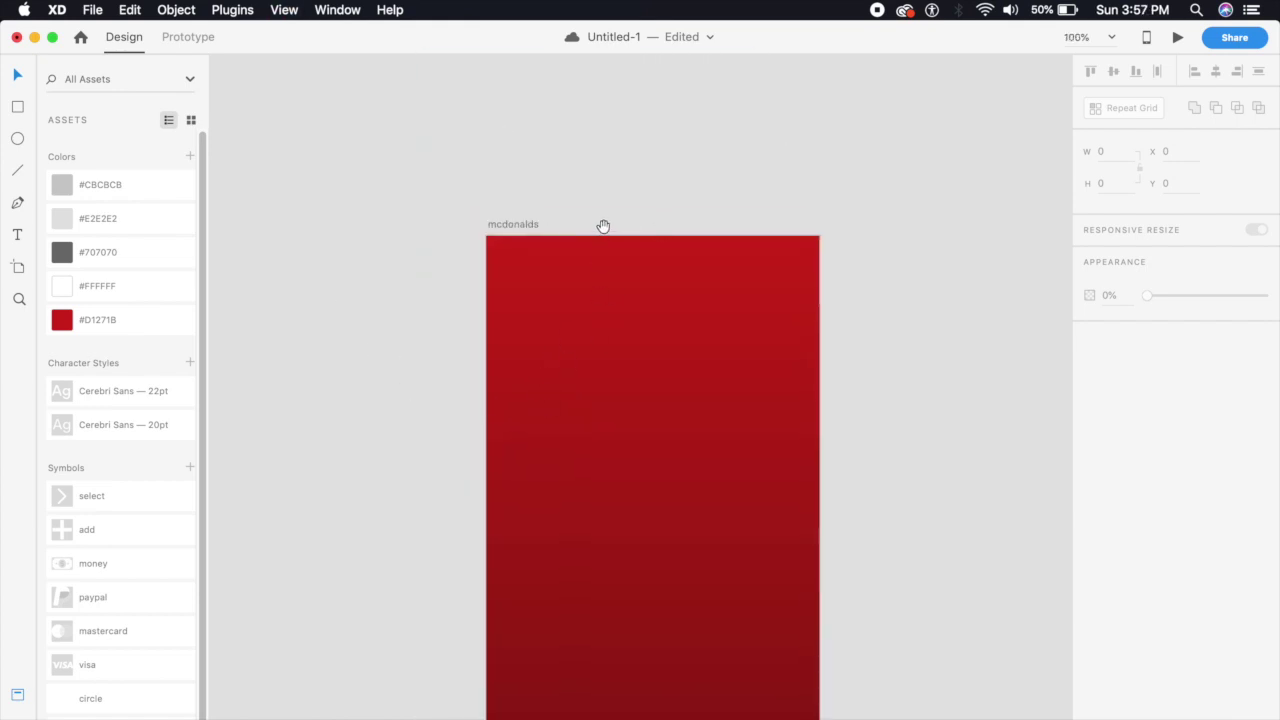
scroll(606, 251, up, 6)
key(super+minus)
scroll(652, 411, down, 1)
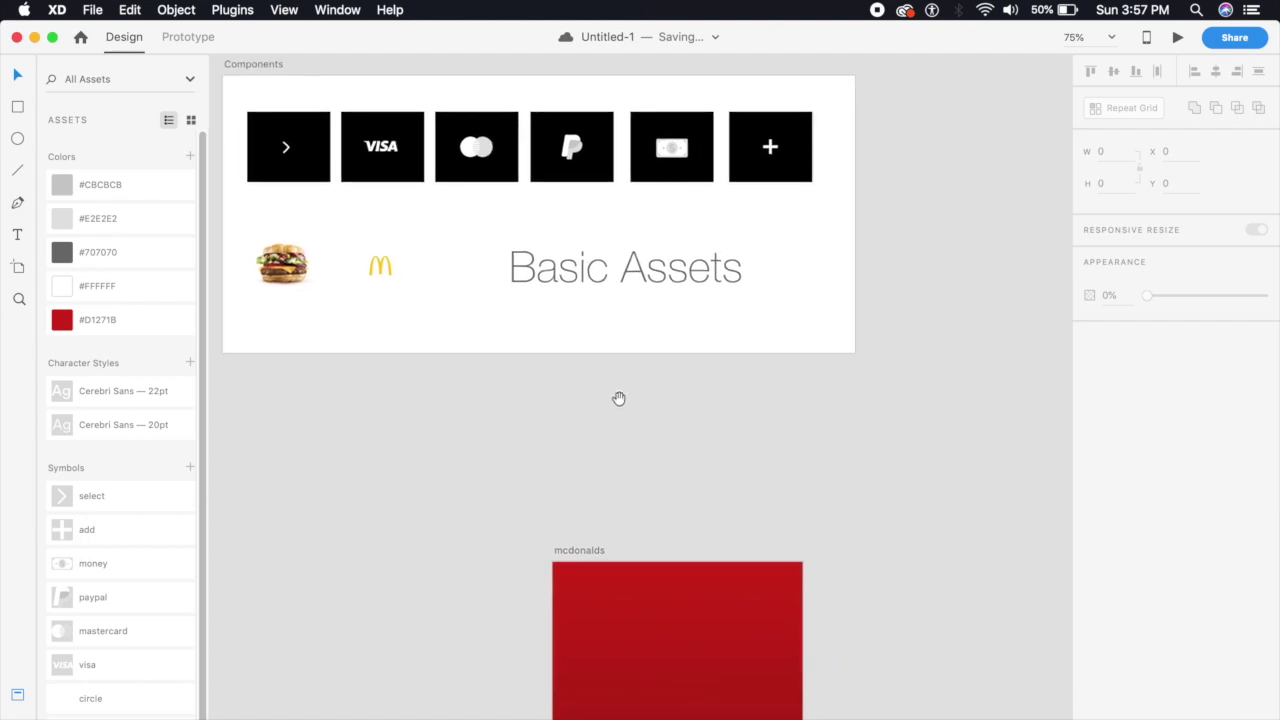
click(573, 184)
scroll(545, 310, down, 5)
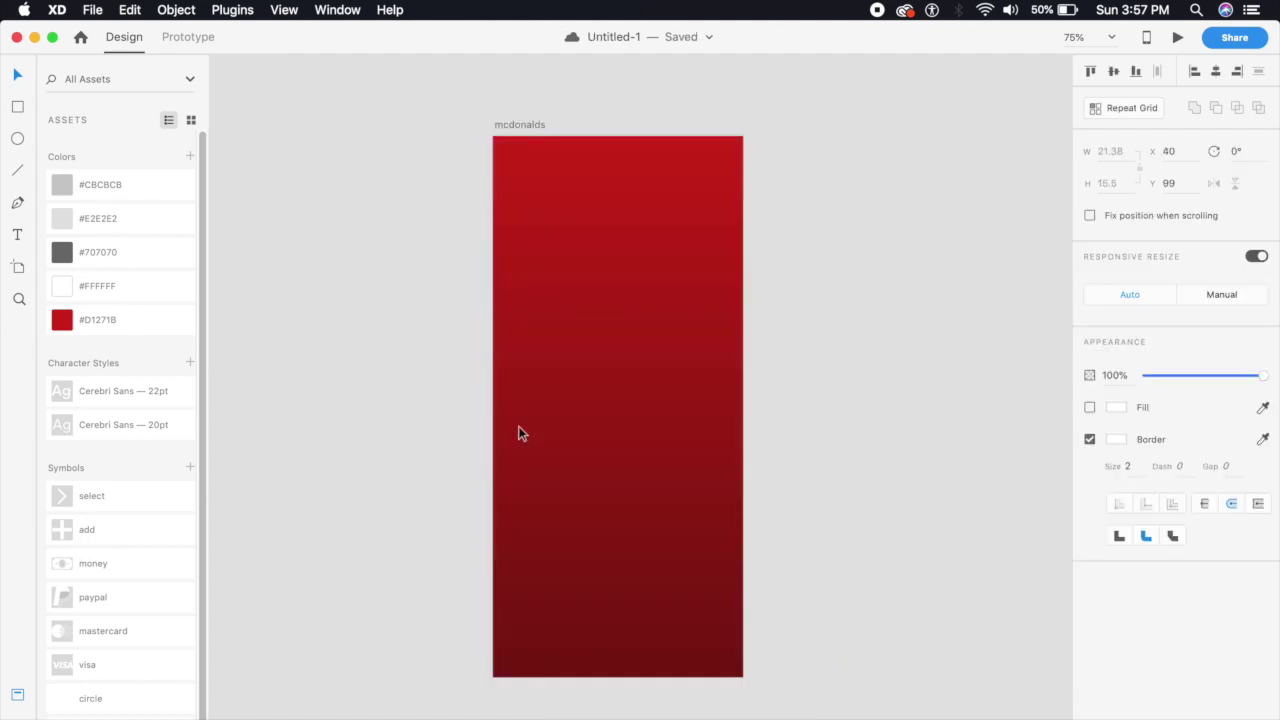
key(super+equal)
click(580, 274)
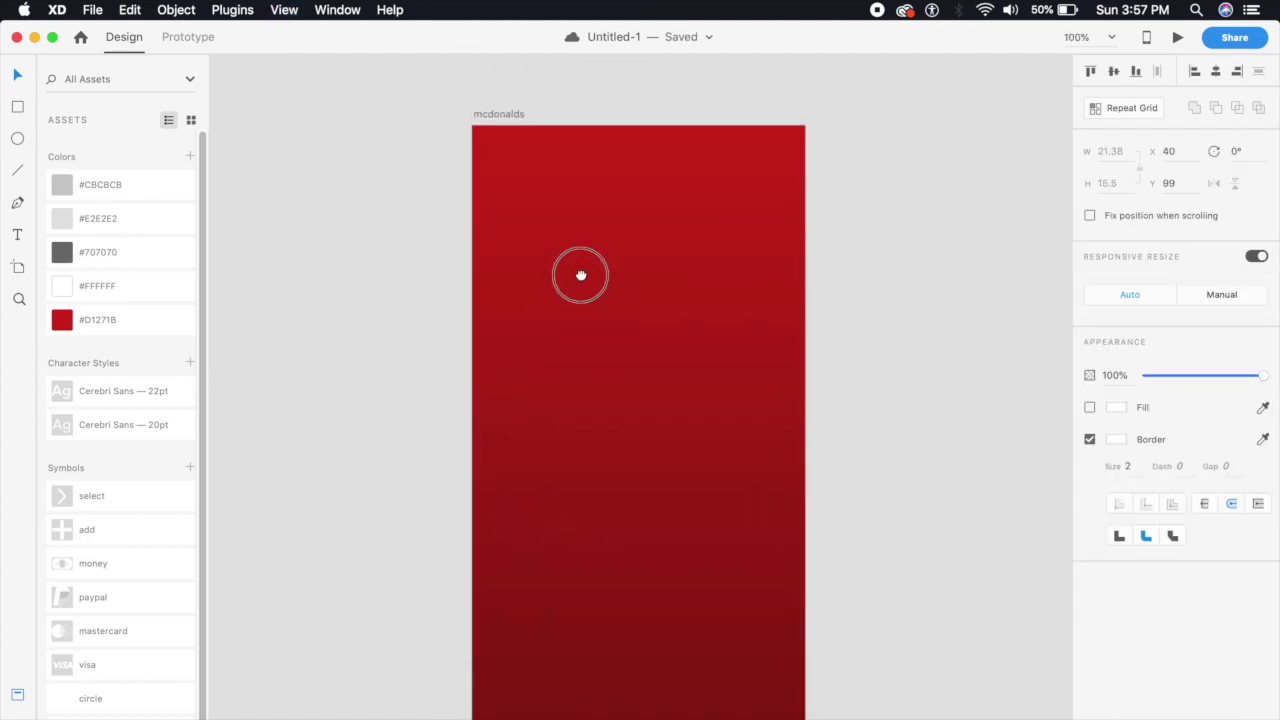
drag(540, 466, 526, 563)
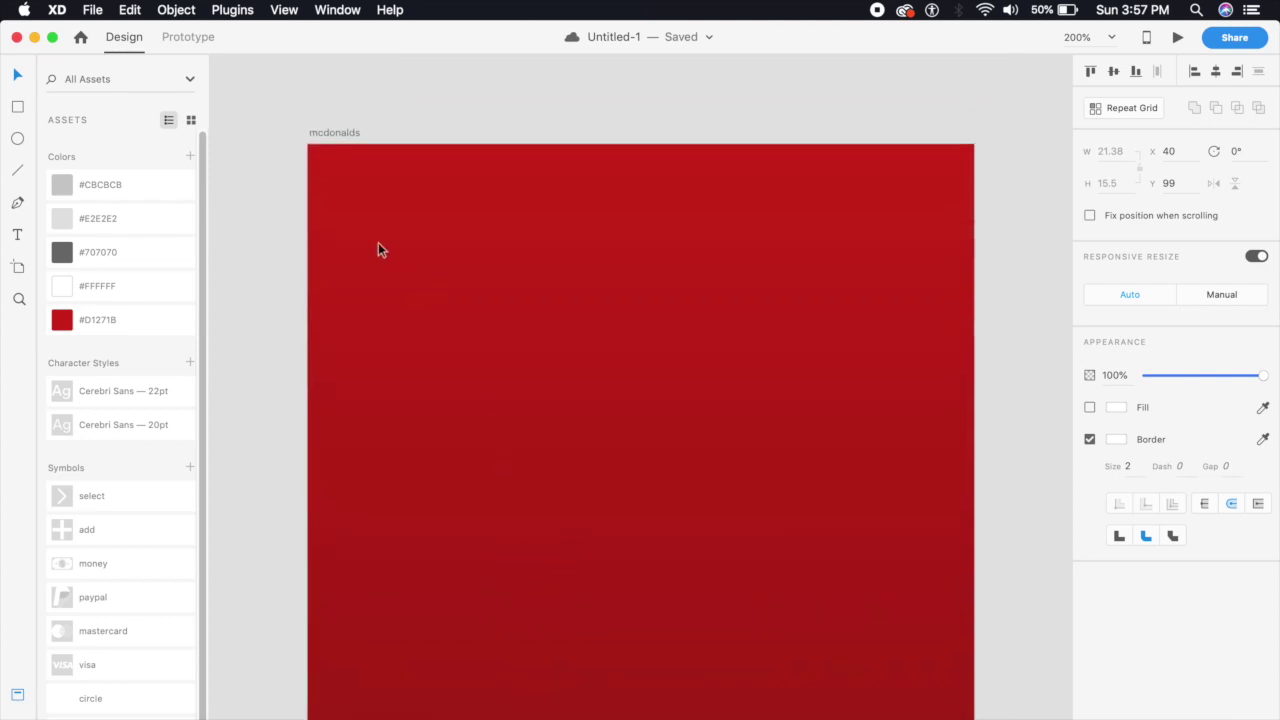
scroll(140, 637, down, 1)
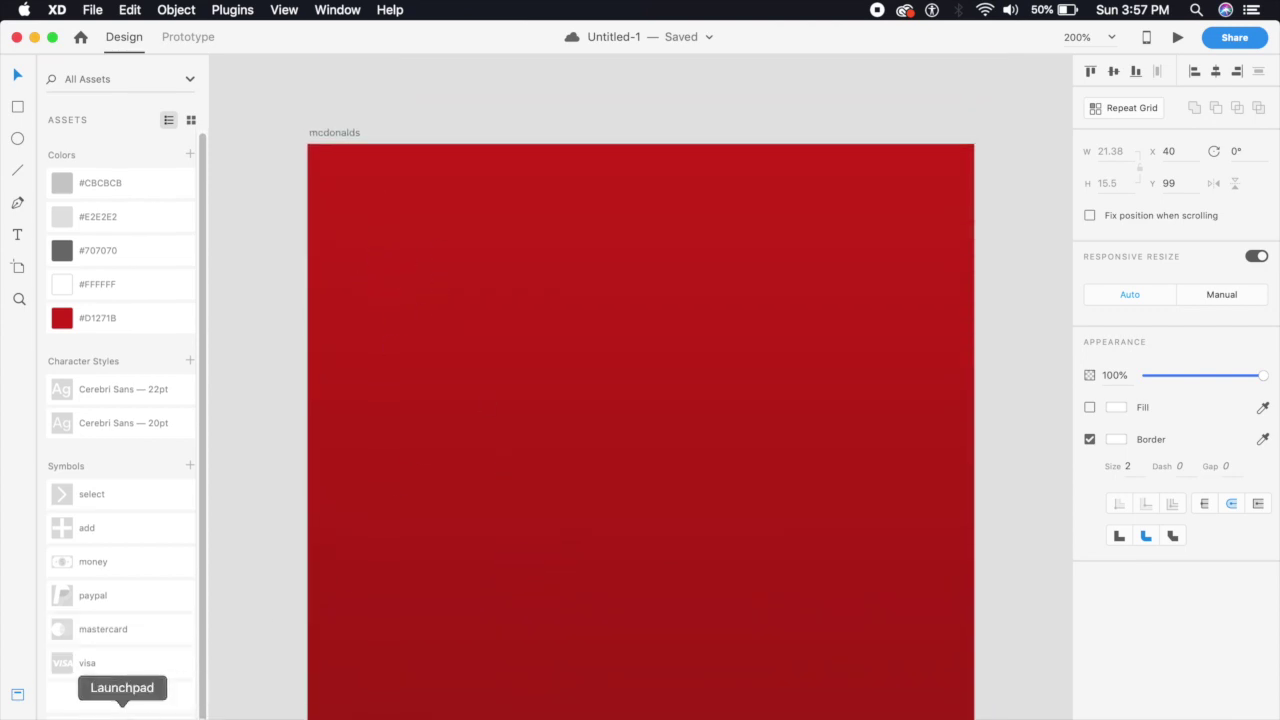
Place the arrow symbol on the artboard and nudge it to X 20, Y 40
drag(138, 718, 338, 164)
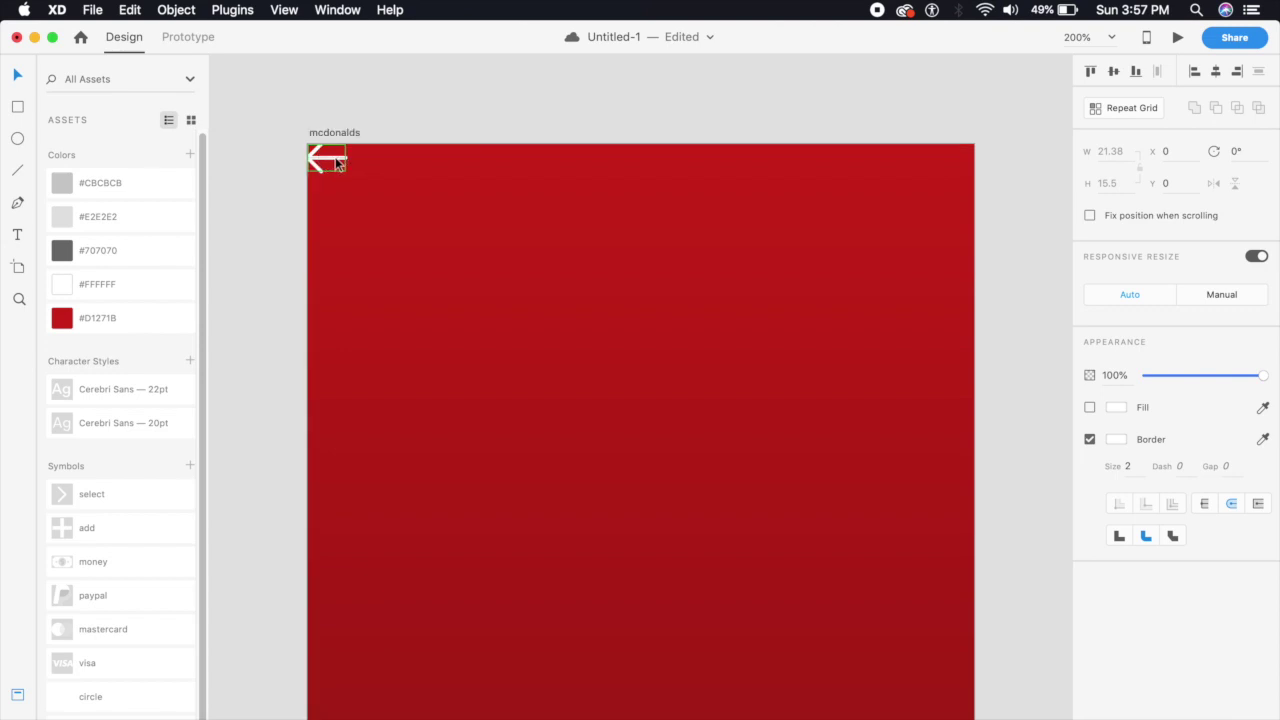
key(shift+Down)
key(shift+Down)
key(shift+Down)
key(shift+Down)
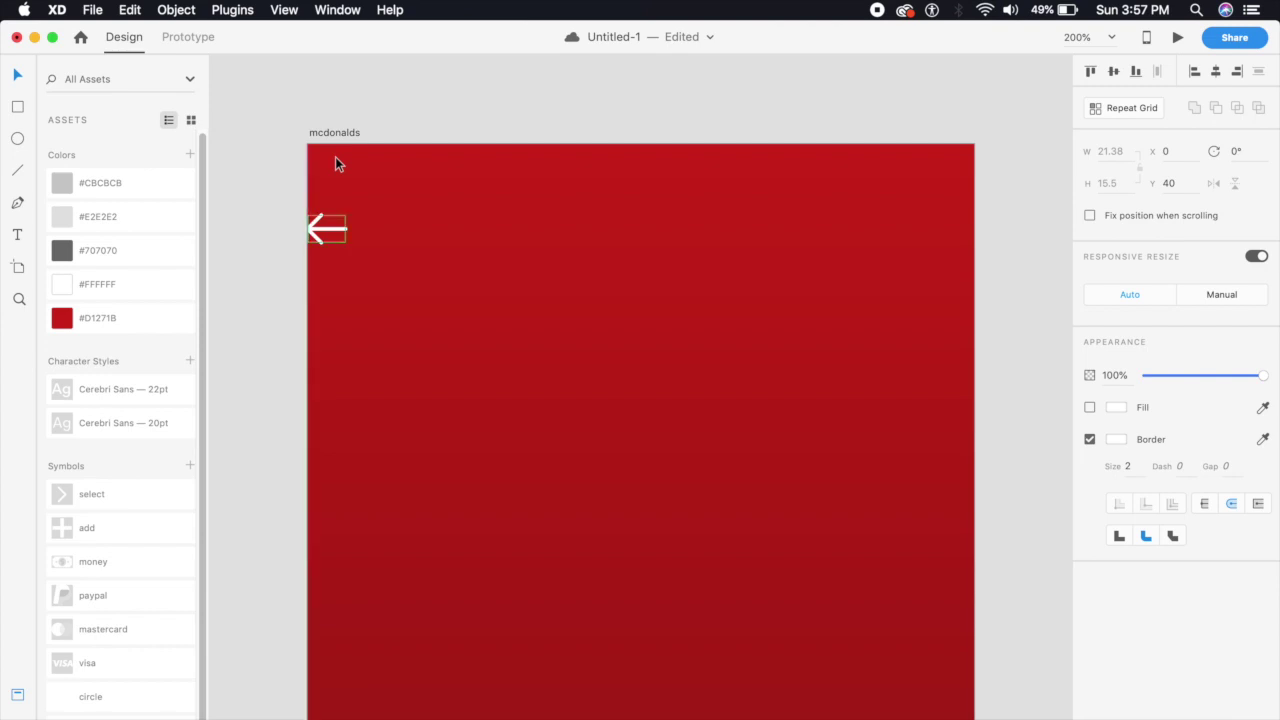
key(shift+Right)
key(shift+Right)
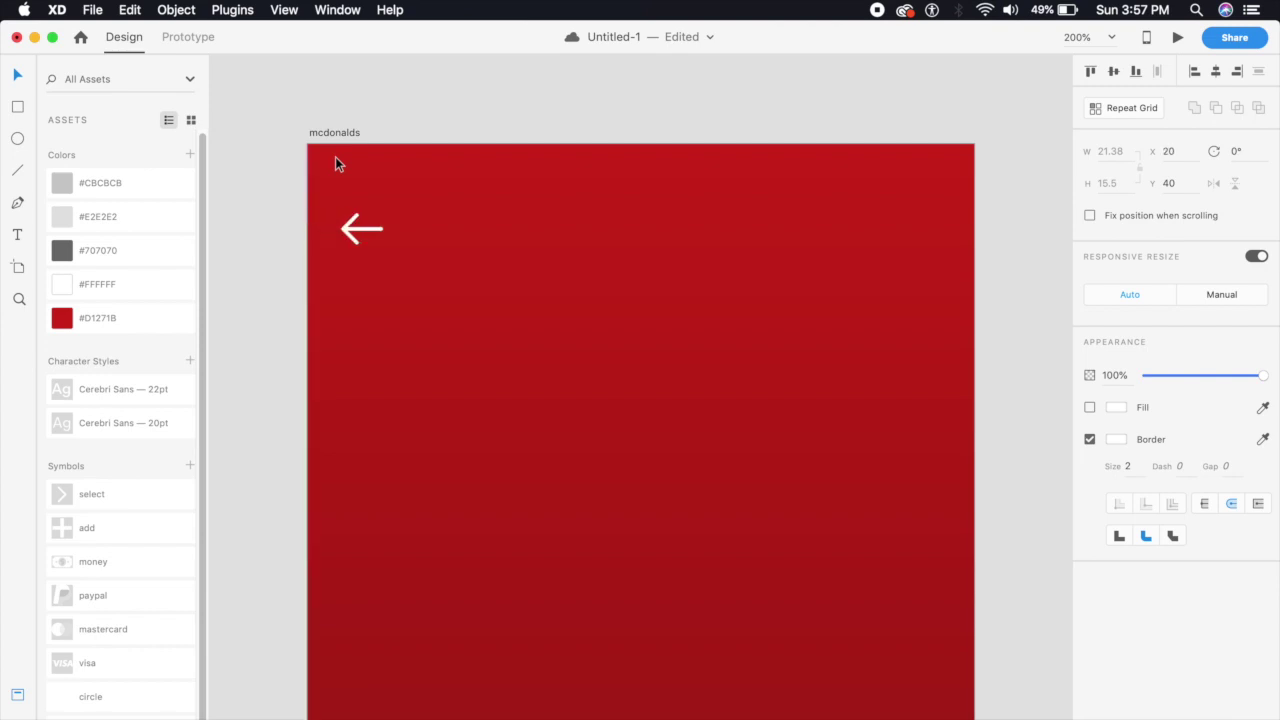
key(Escape)
key(super+1)
scroll(605, 285, up, 5)
scroll(605, 285, left, 3)
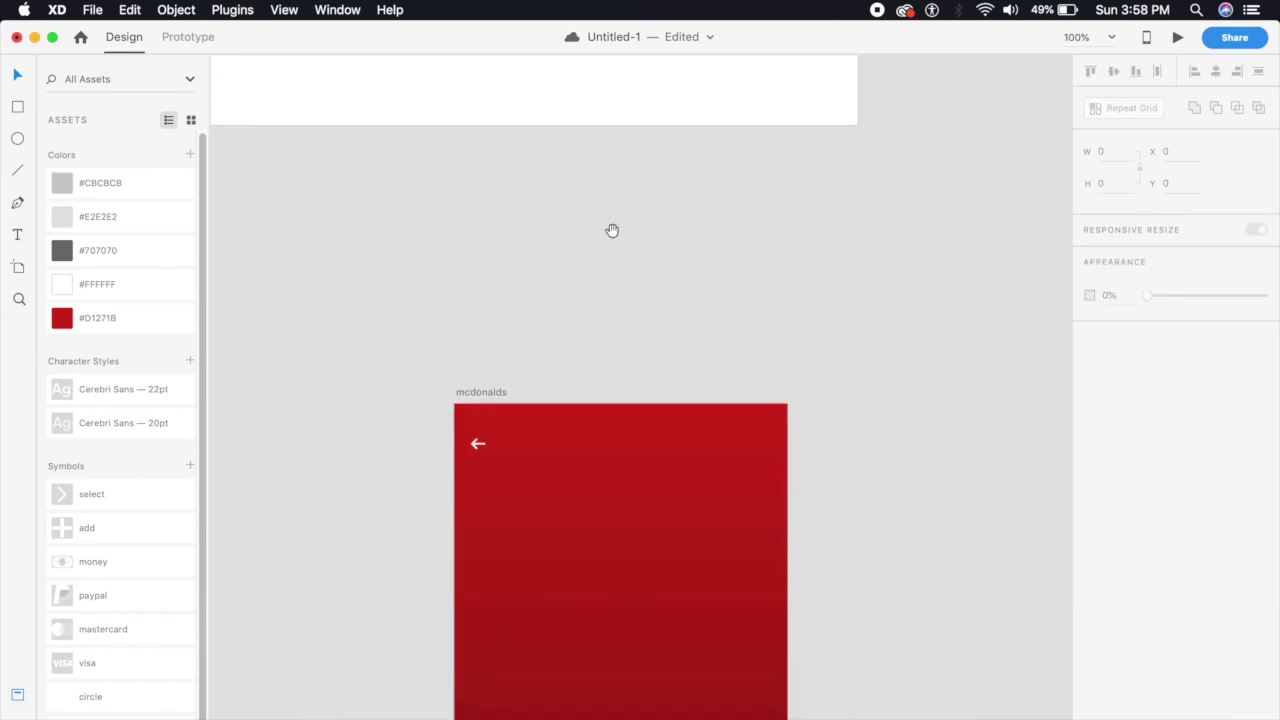
Drag the McDonald's arches logo beside the back arrow and set its width to 20
drag(337, 151, 514, 249)
key(super+2)
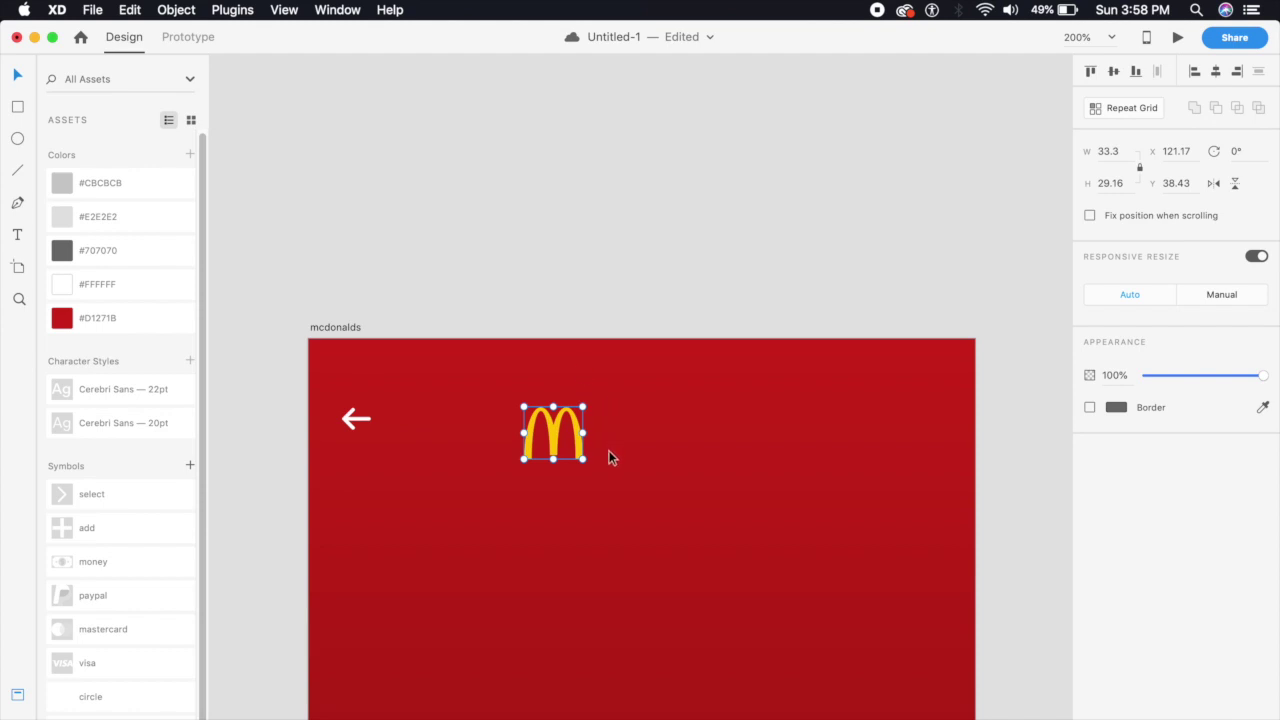
drag(583, 458, 564, 445)
scroll(566, 443, up, 3)
scroll(606, 429, down, 1)
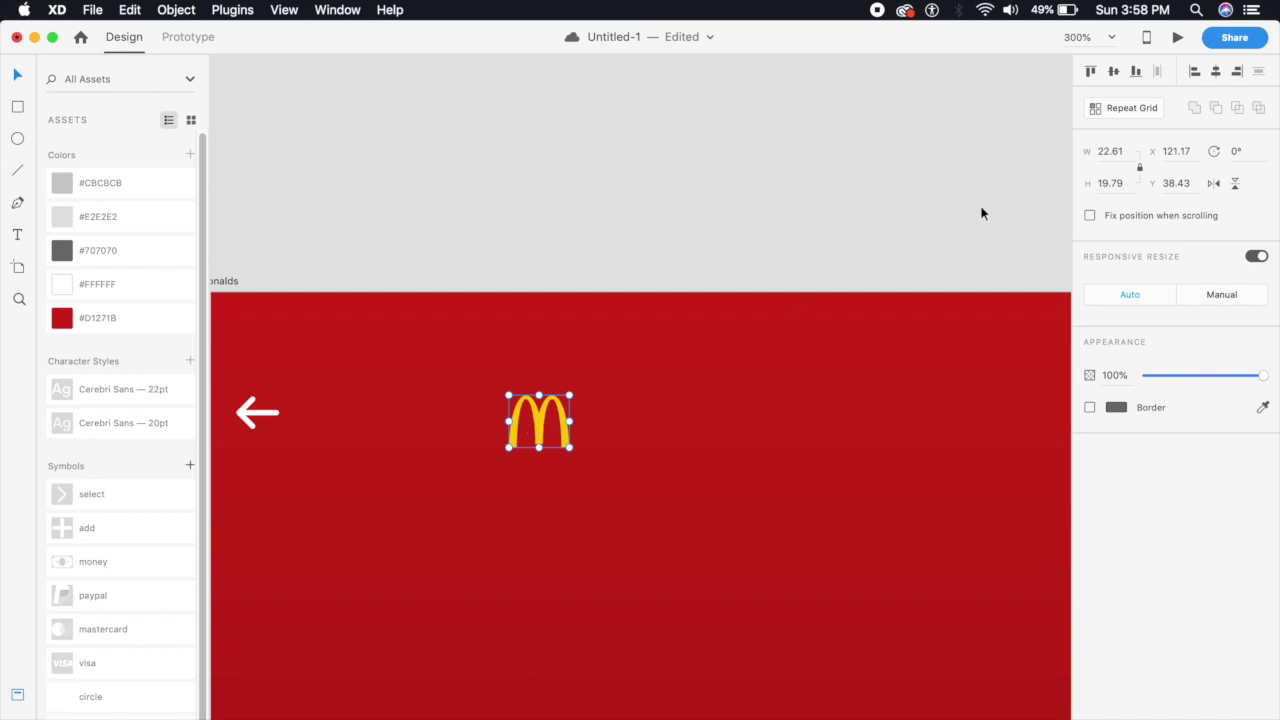
click(1130, 152)
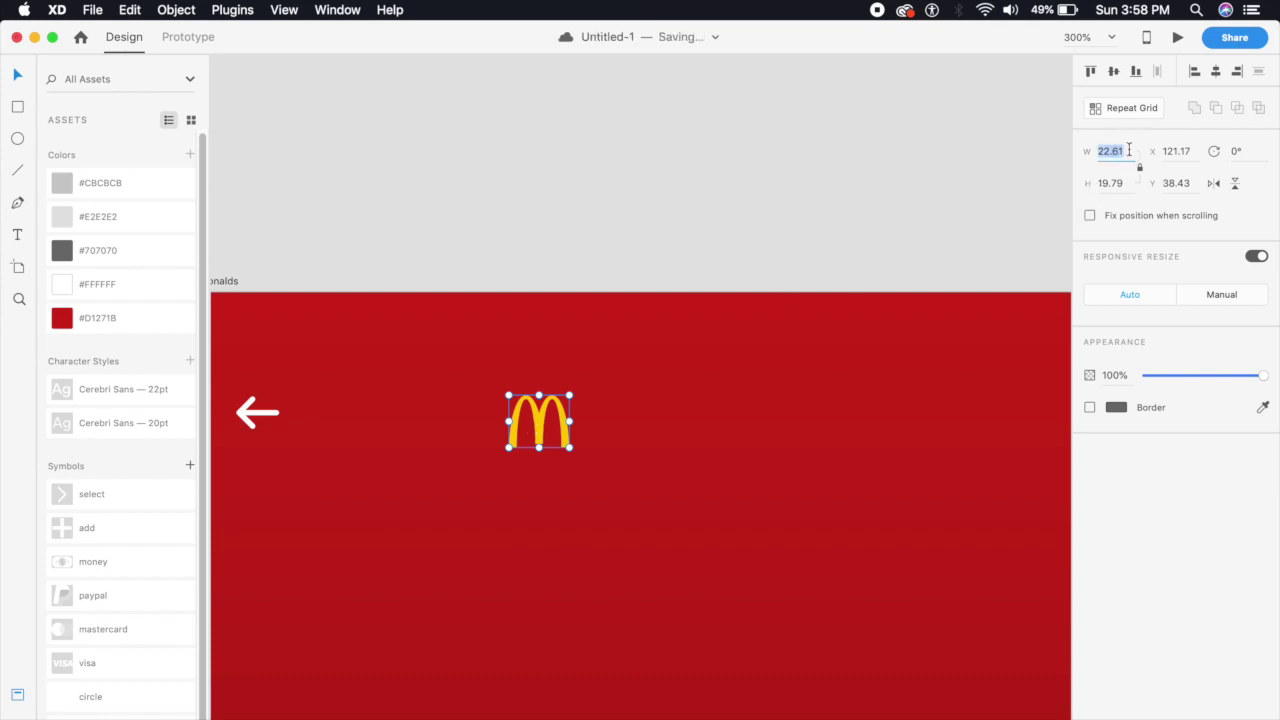
text(20)
key(Return)
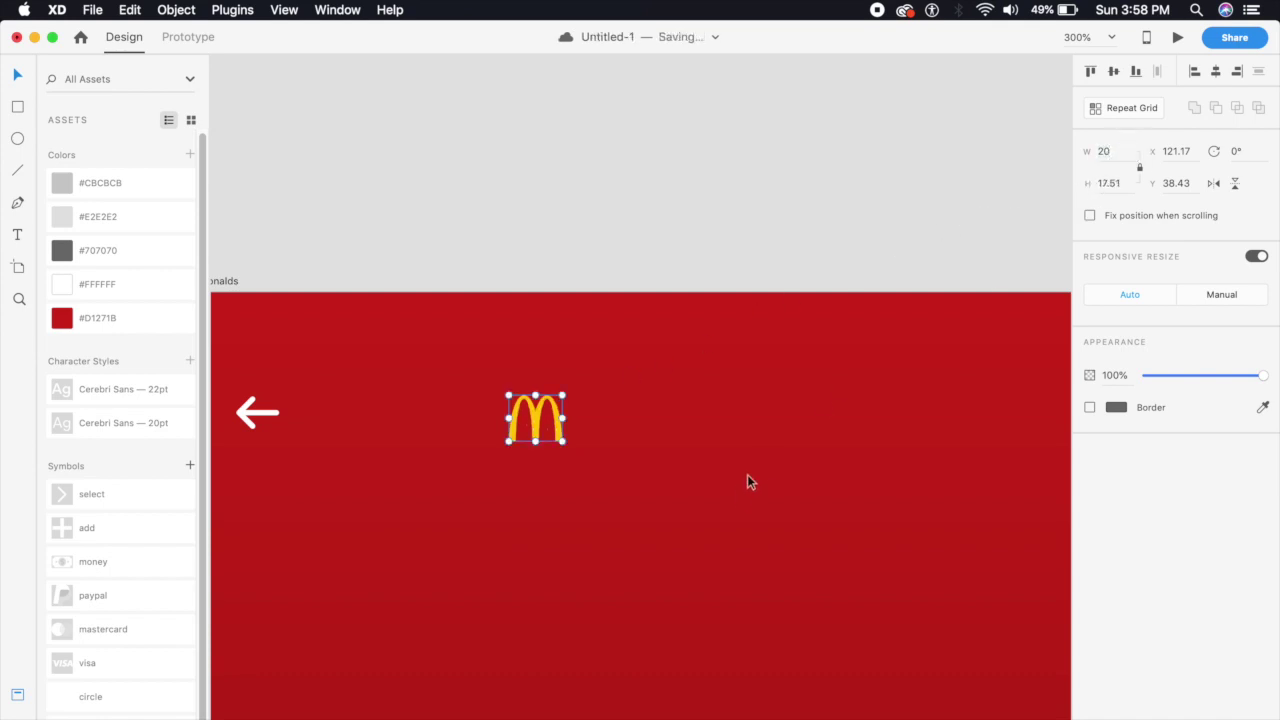
drag(814, 463, 558, 415)
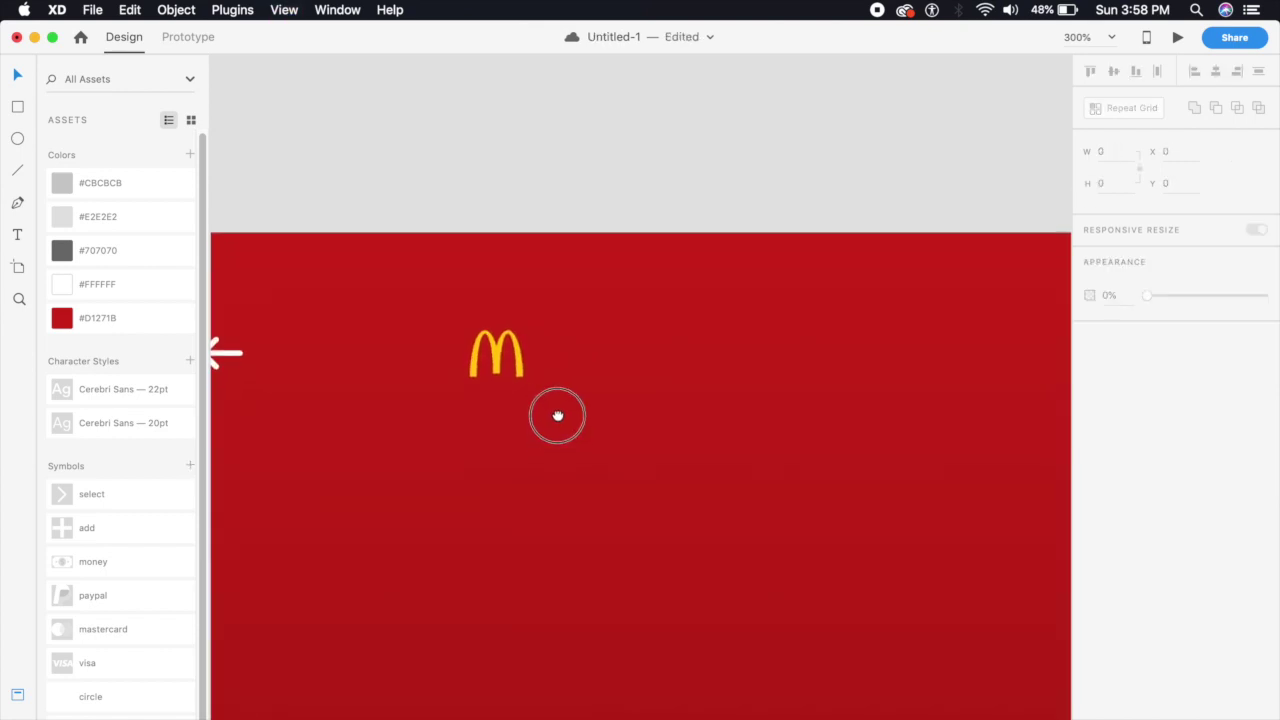
Add the text 'Mc. Donalds' beside the logo and make it white
click(17, 236)
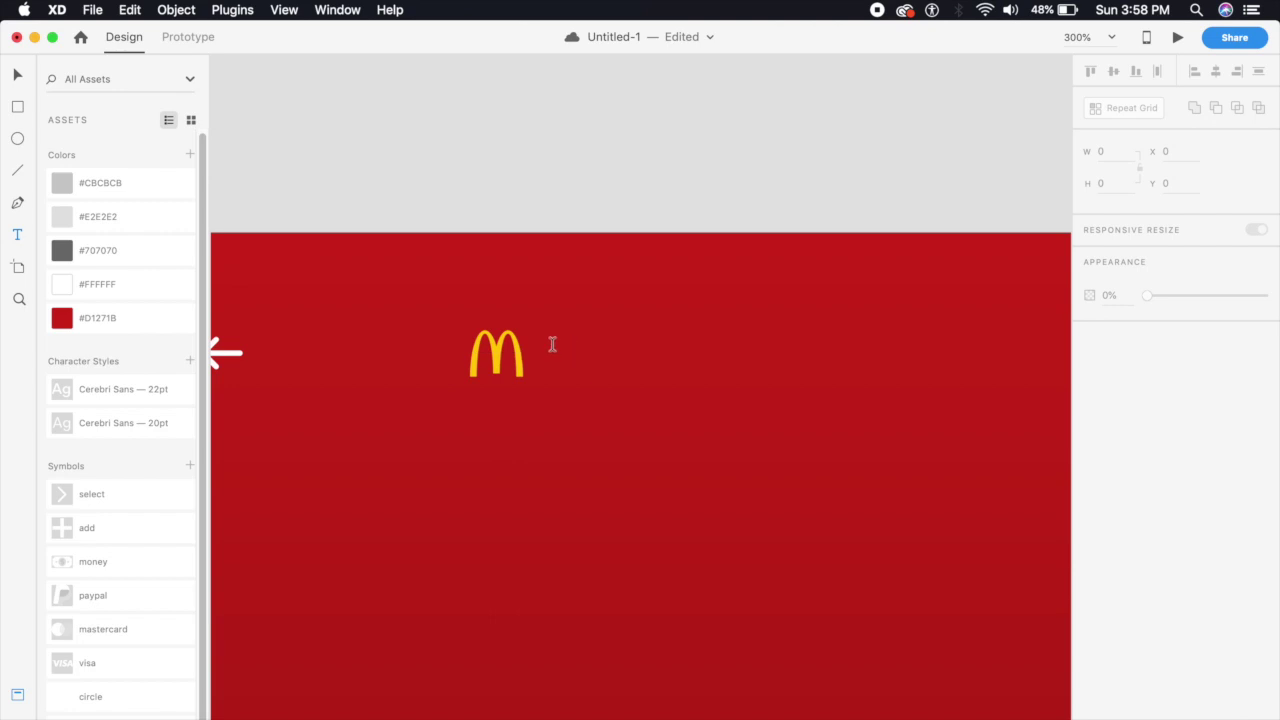
click(553, 345)
text(mc)
key(BackSpace)
key(BackSpace)
text(M)
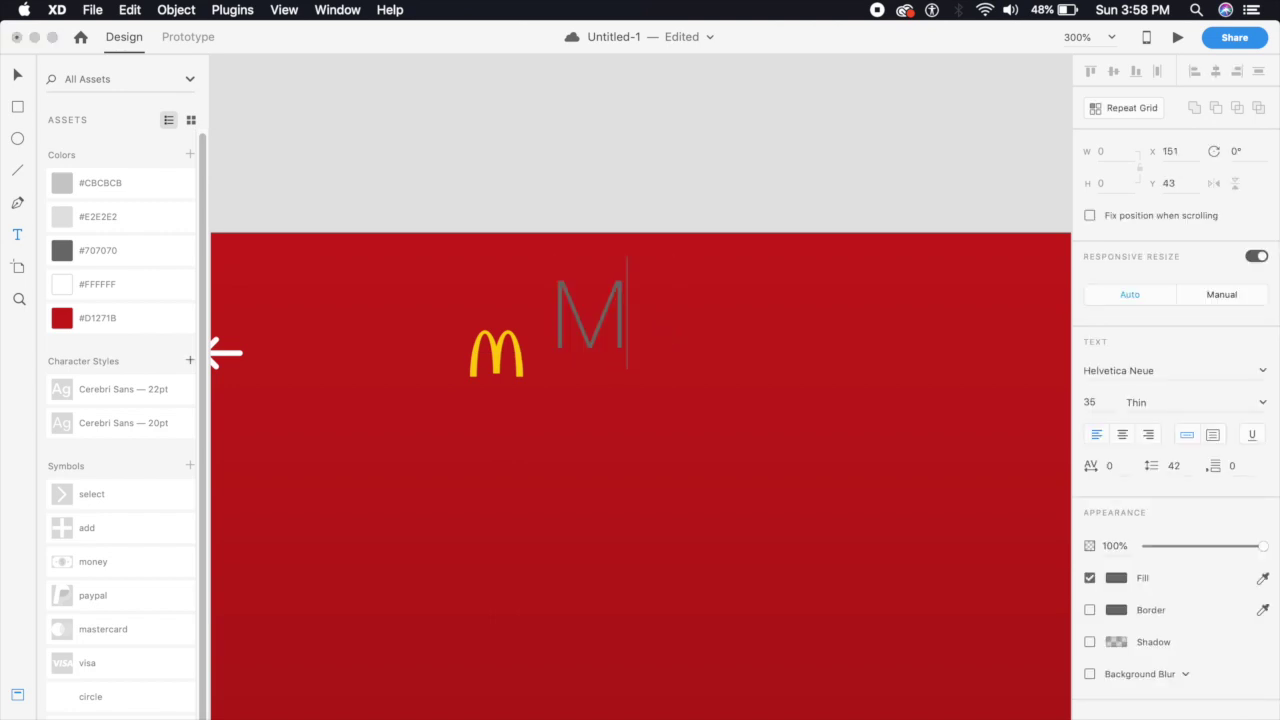
text(c. Donalds)
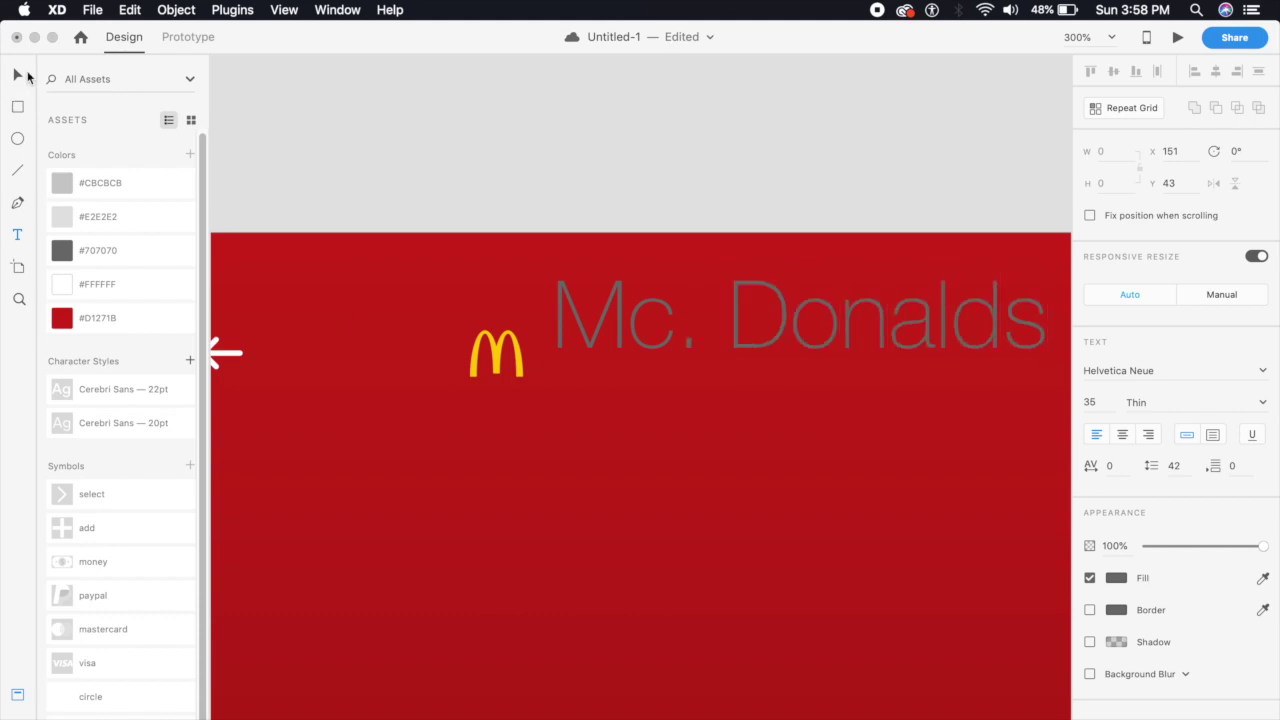
key(Escape)
click(1116, 578)
drag(994, 569, 790, 580)
key(Escape)
Set the title to Cerebri Sans Medium 16 and align it beside the arches logo
key(super+minus)
drag(702, 375, 705, 330)
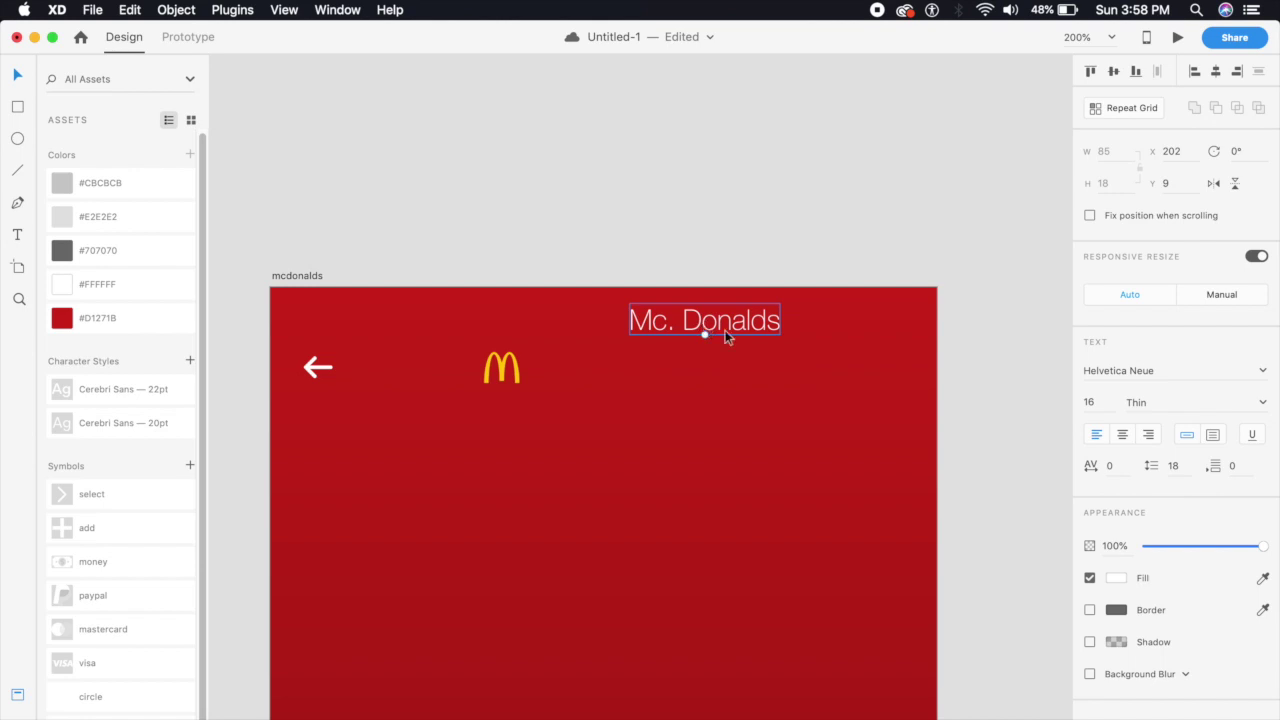
click(1118, 370)
text(Cerebri Sans)
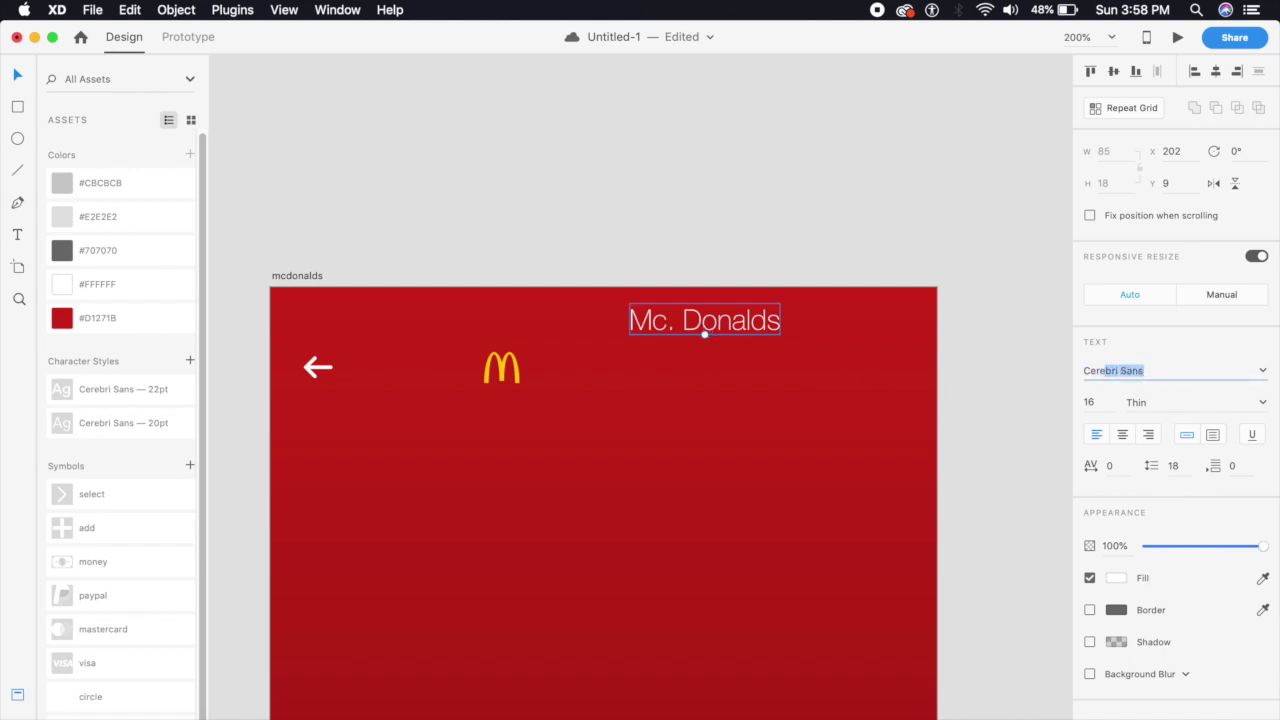
key(Return)
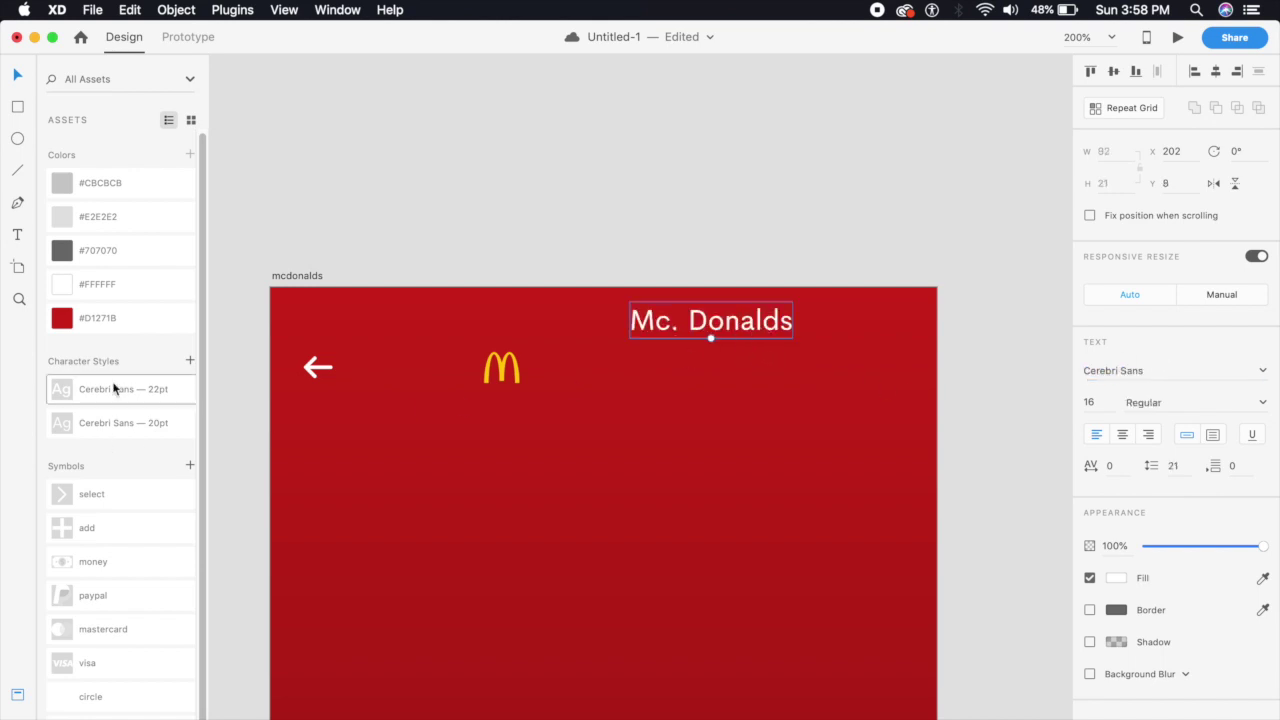
click(113, 393)
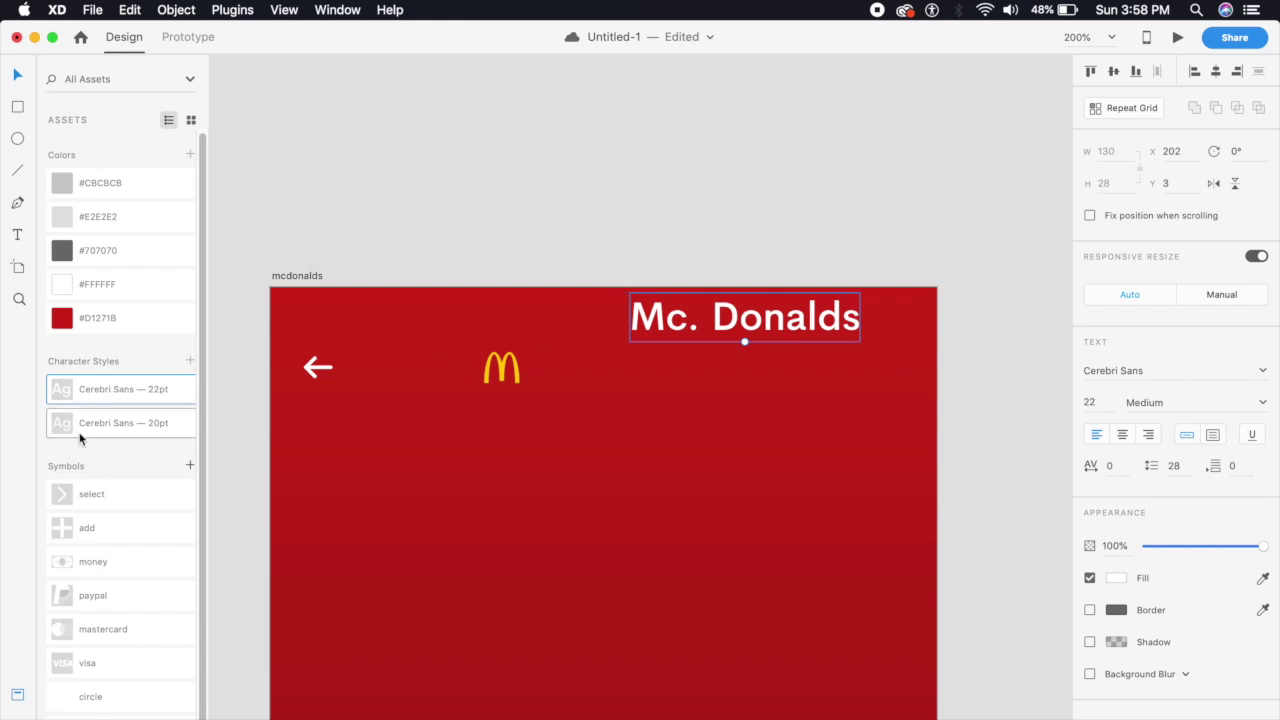
drag(740, 318, 651, 367)
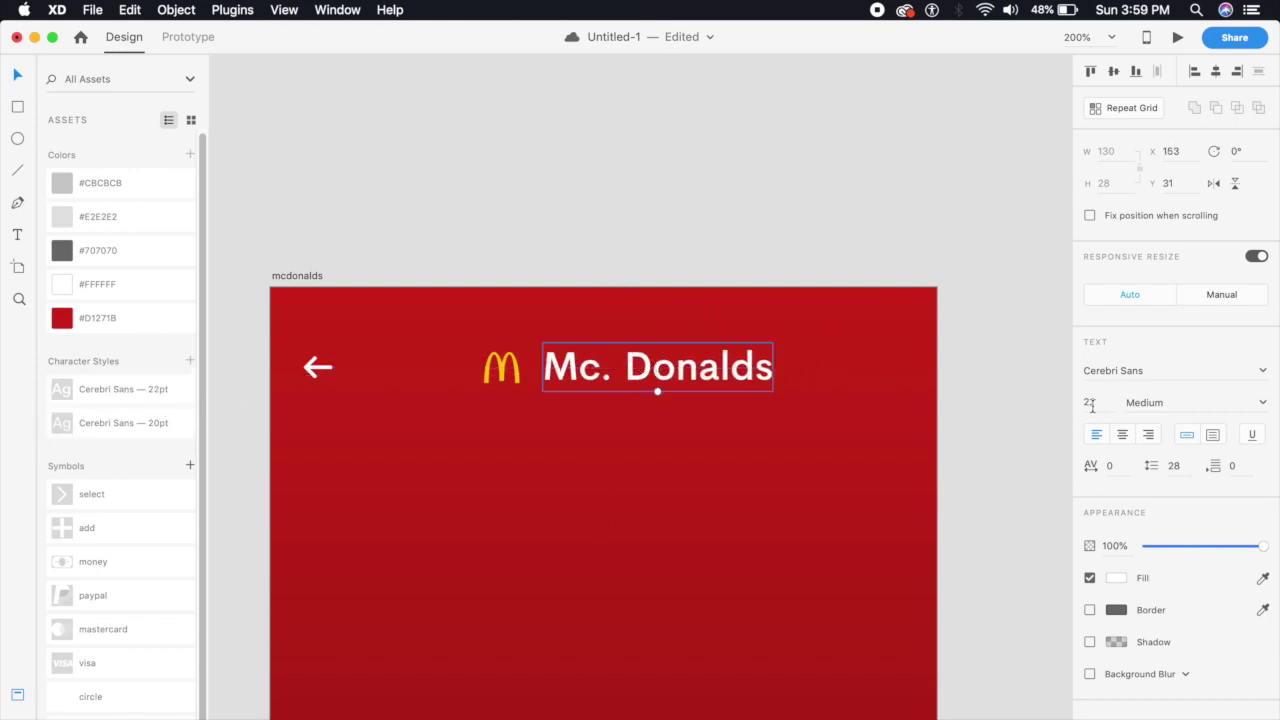
key(super+equal)
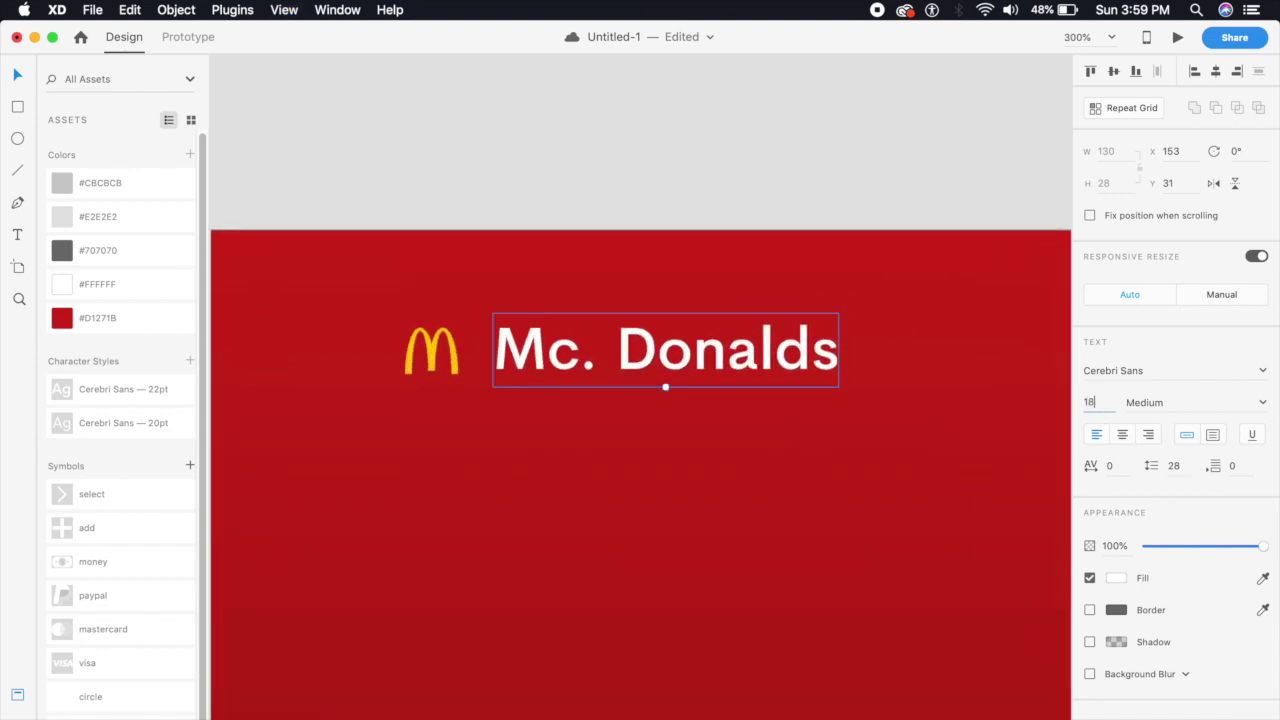
key(Return)
key(super+minus)
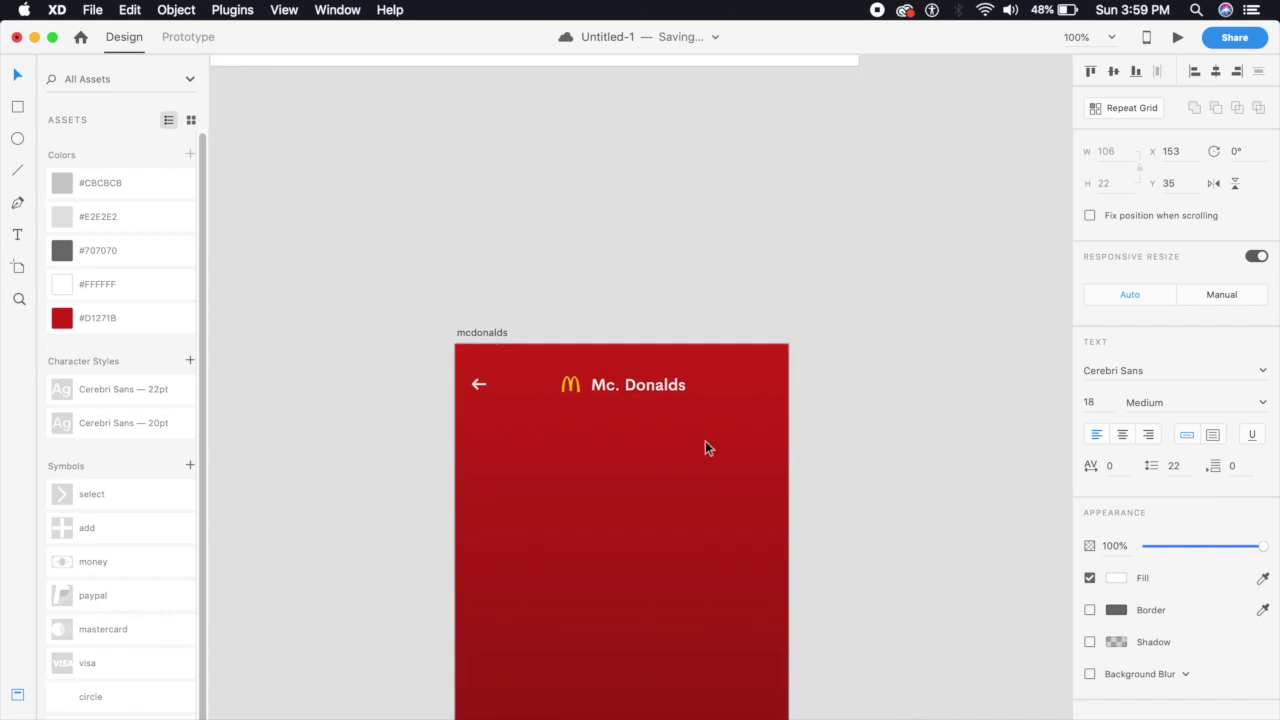
text(16)
key(Return)
drag(561, 372, 566, 366)
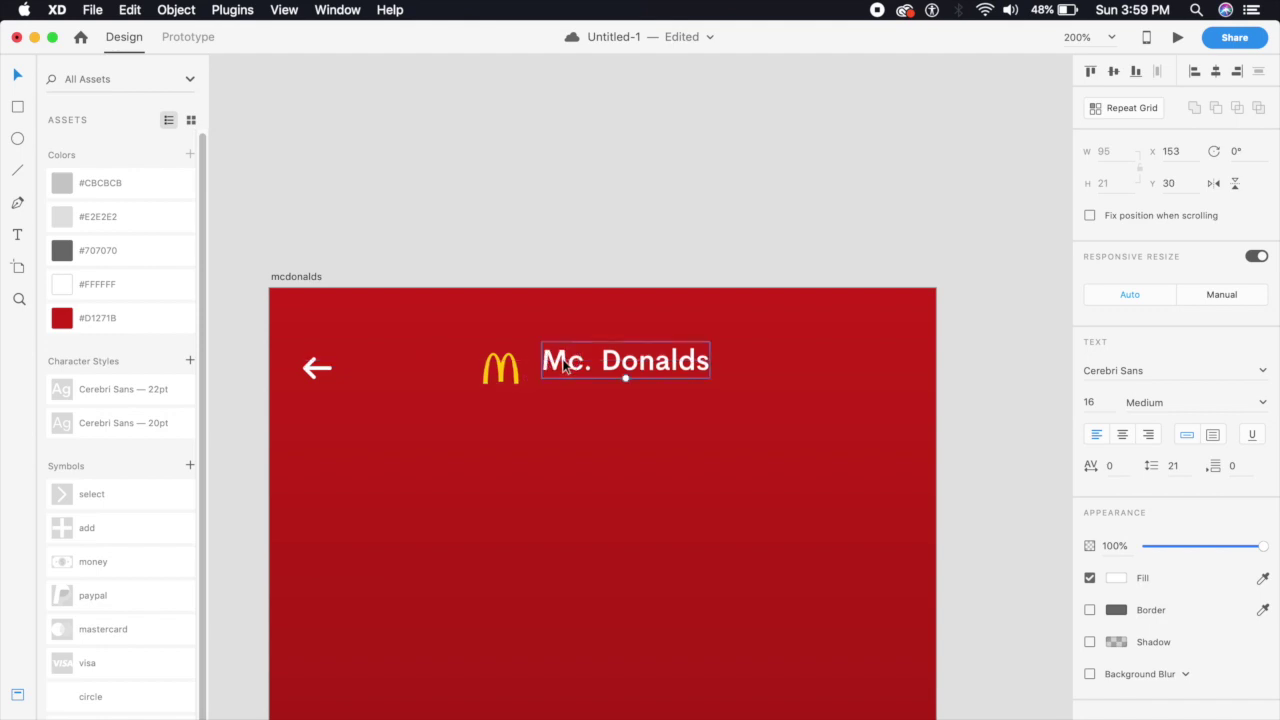
click(557, 478)
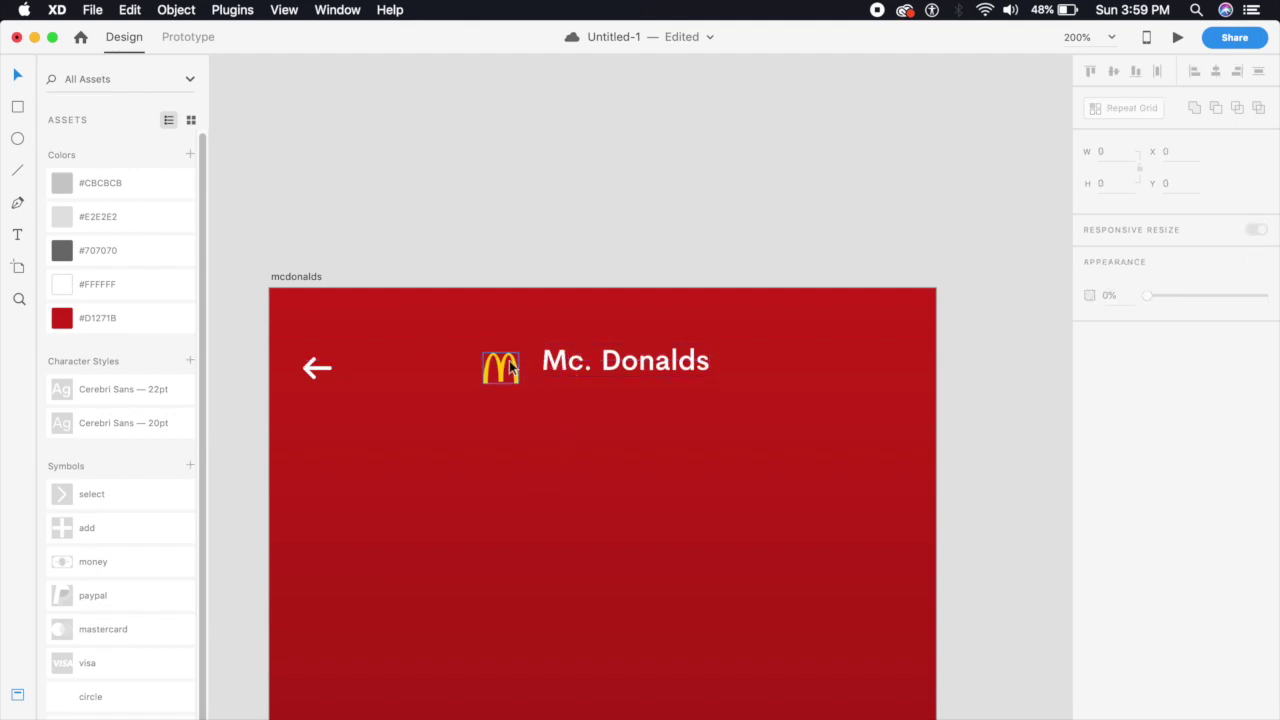
Duplicate the title just below it and change the copy to 'California City, CA'
drag(587, 366, 585, 397)
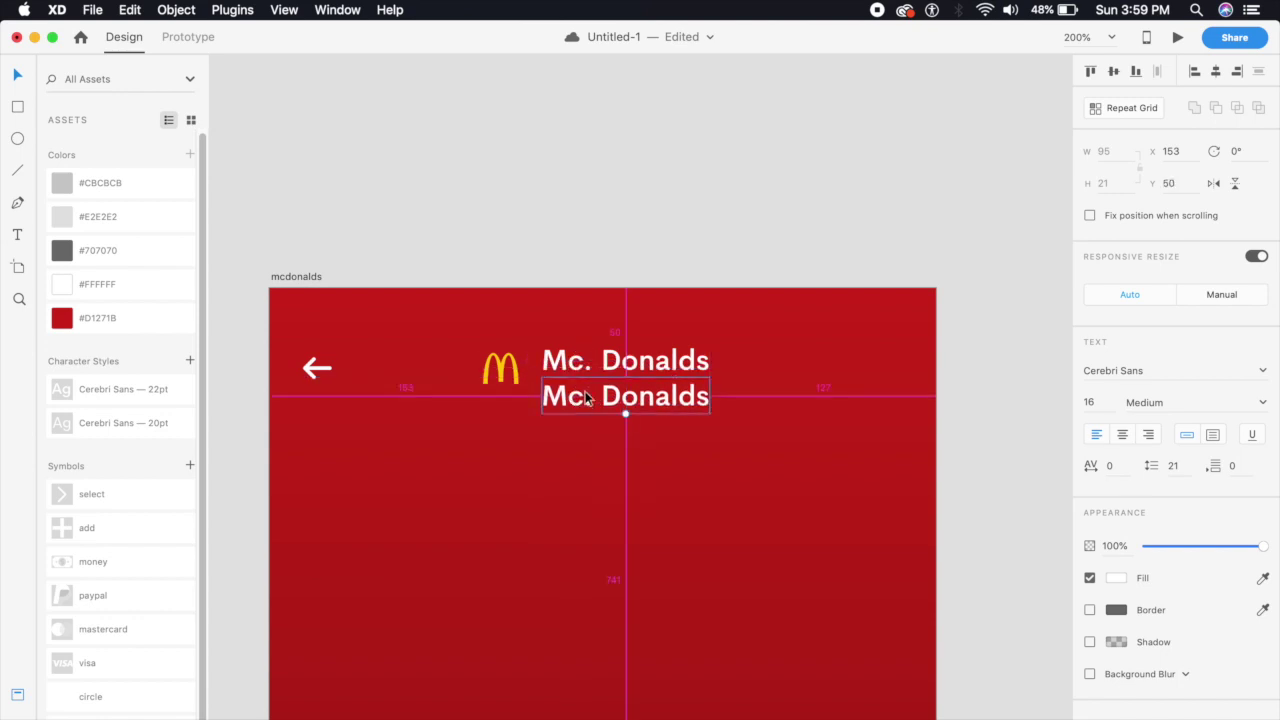
double_click(580, 397)
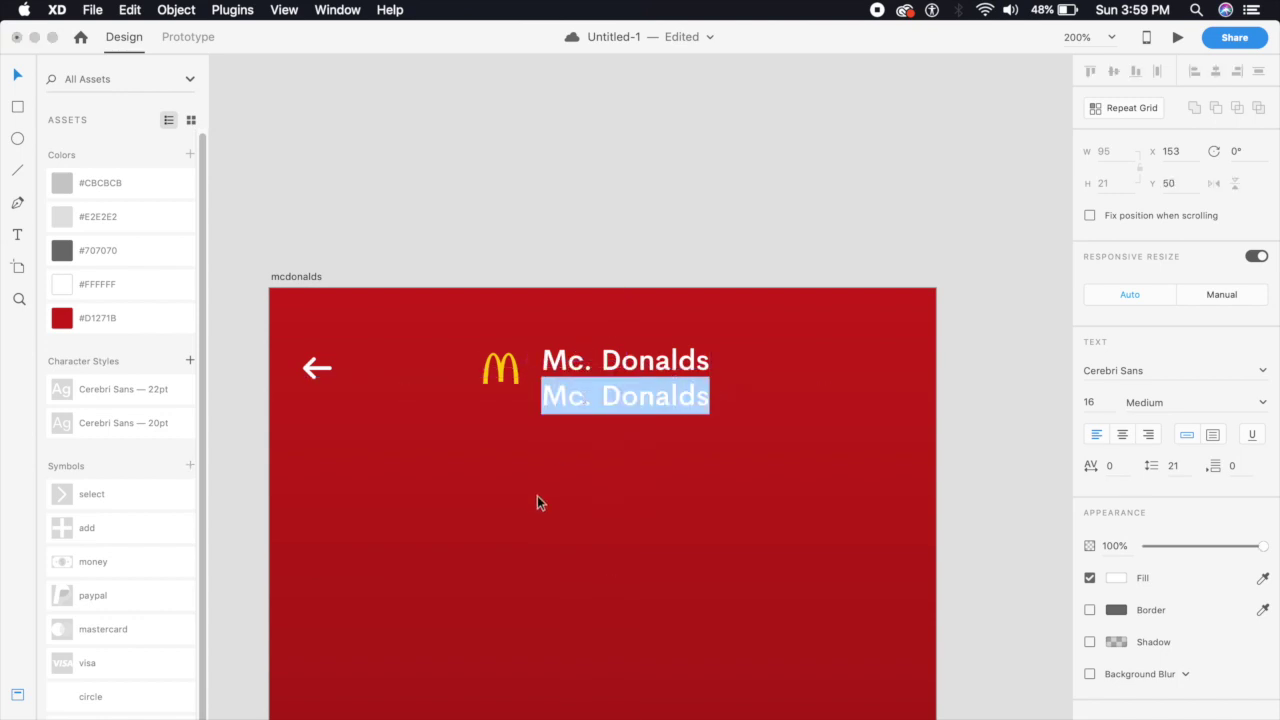
text(C)
key(BackSpace)
text(California City,)
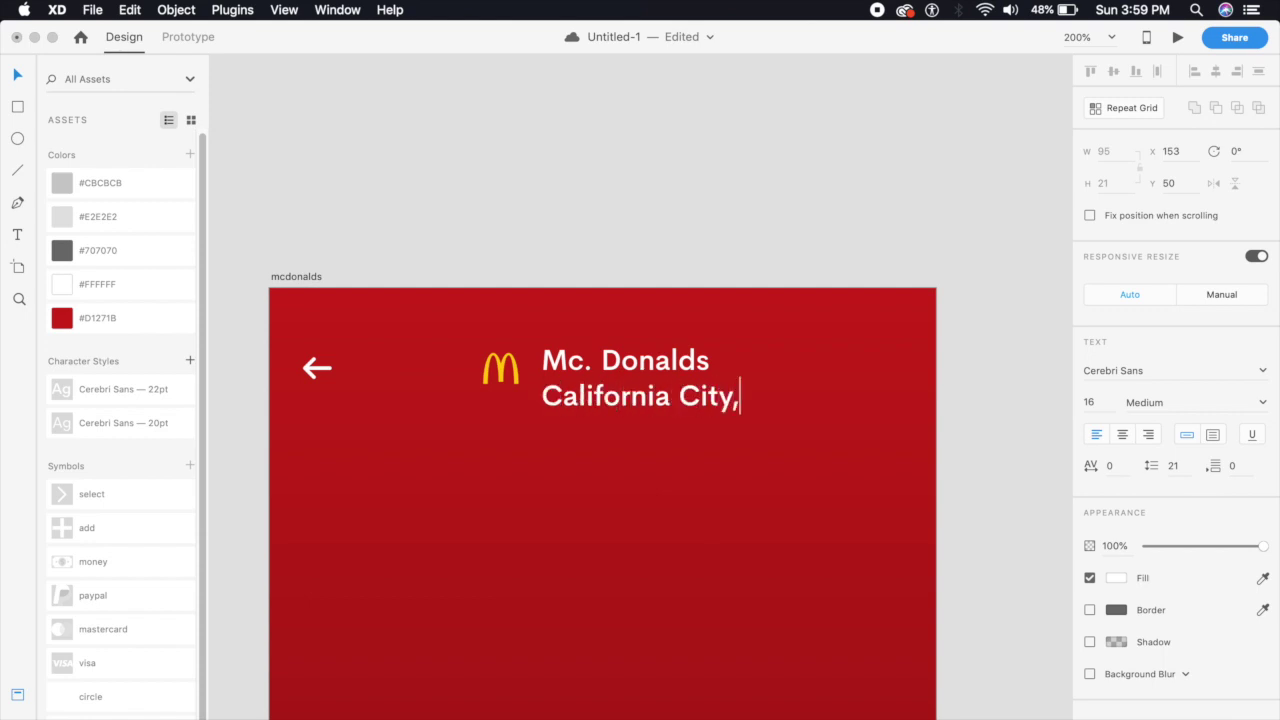
text( z)
key(BackSpace)
text(CA)
click(25, 74)
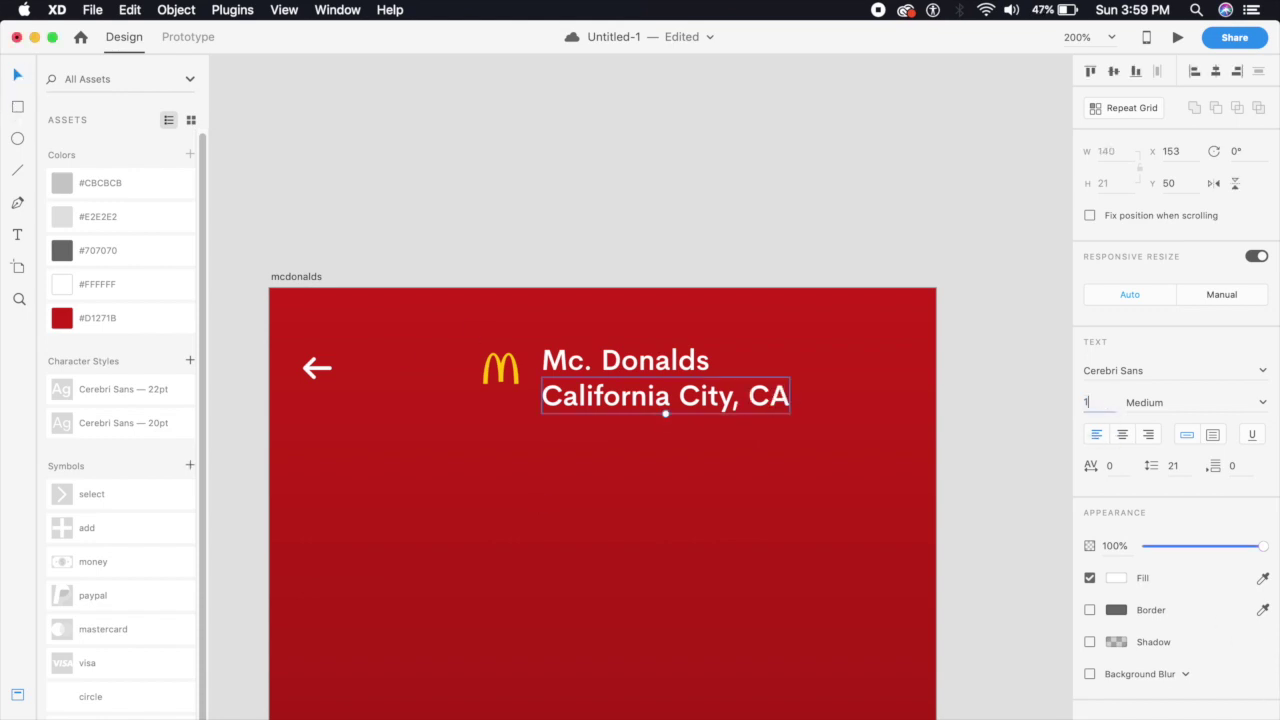
Make the location line Regular 14, then select the logo and both text lines
click(1105, 401)
text(14)
key(Return)
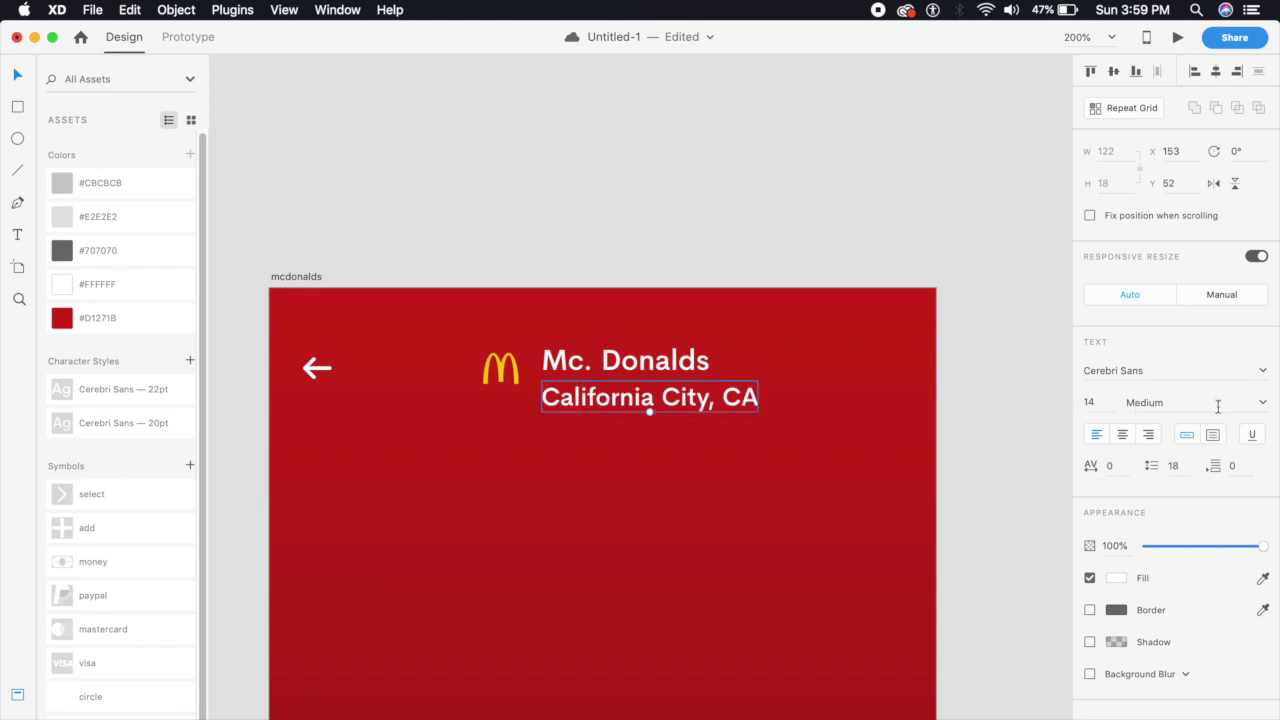
click(1262, 403)
click(1200, 420)
drag(655, 395, 661, 397)
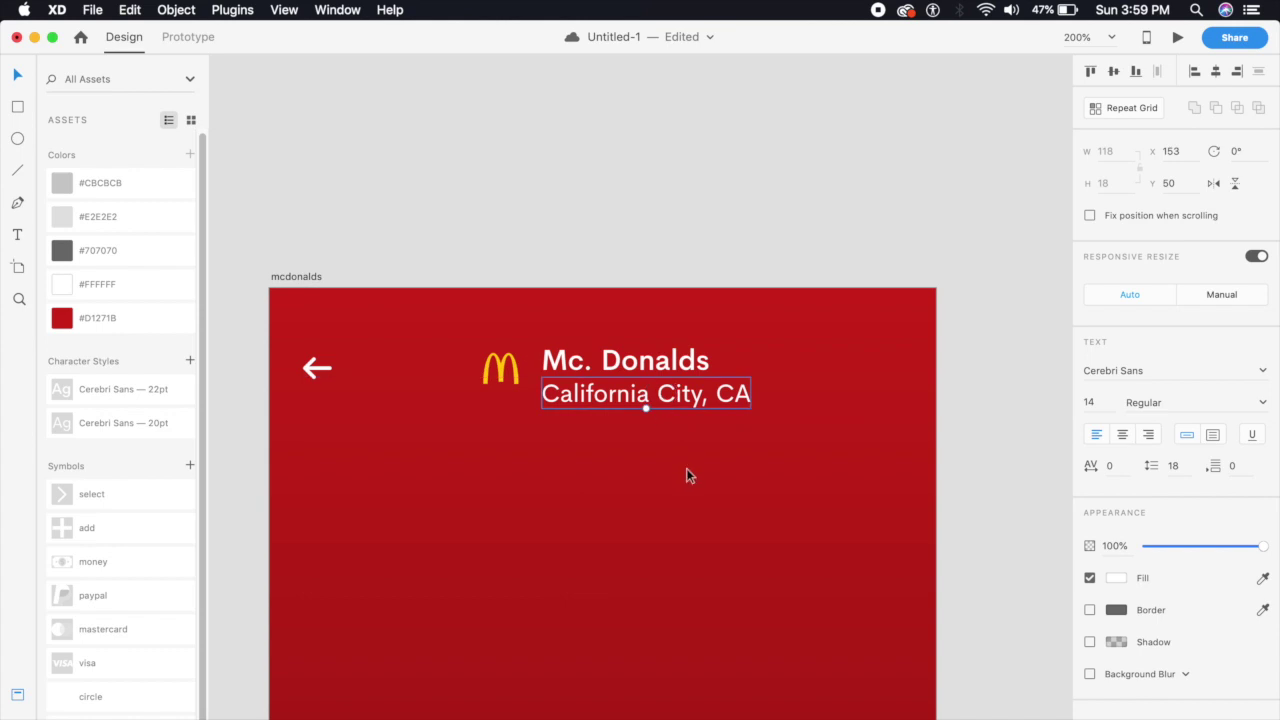
drag(436, 321, 703, 400)
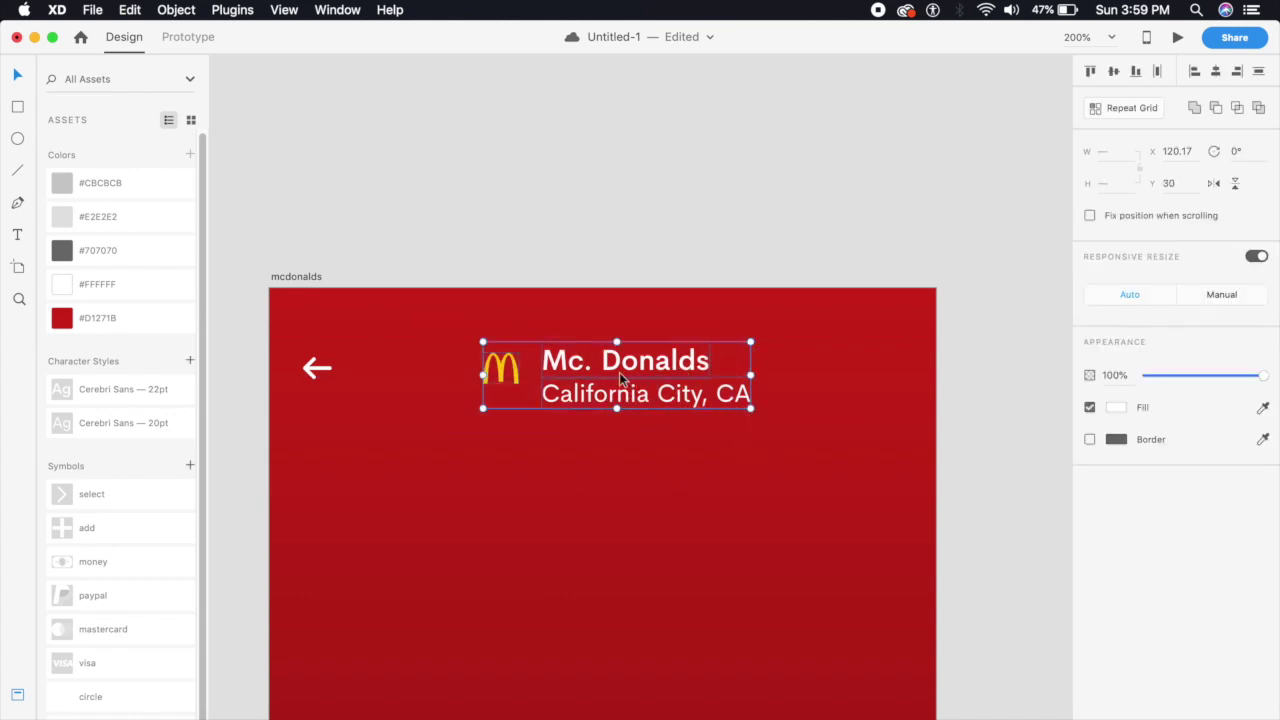
Group the logo with both text lines, then nudge the logo down to Y 39.43
key(super+g)
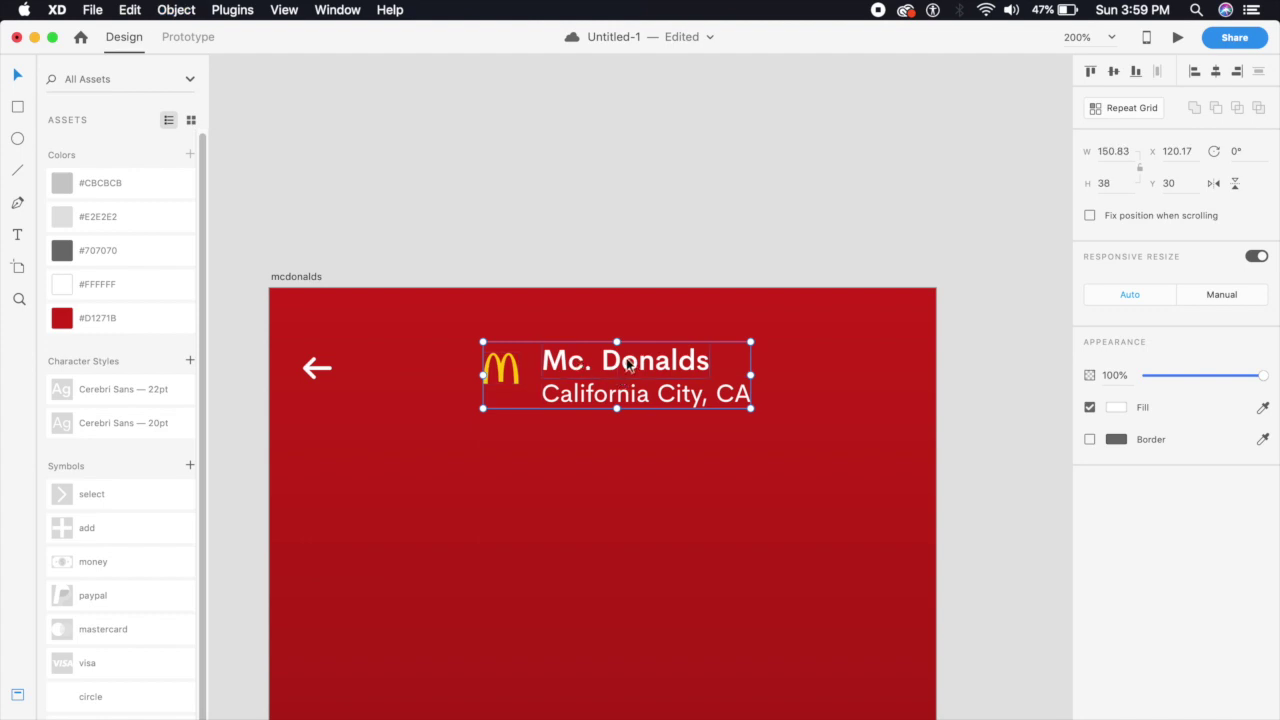
drag(624, 360, 612, 358)
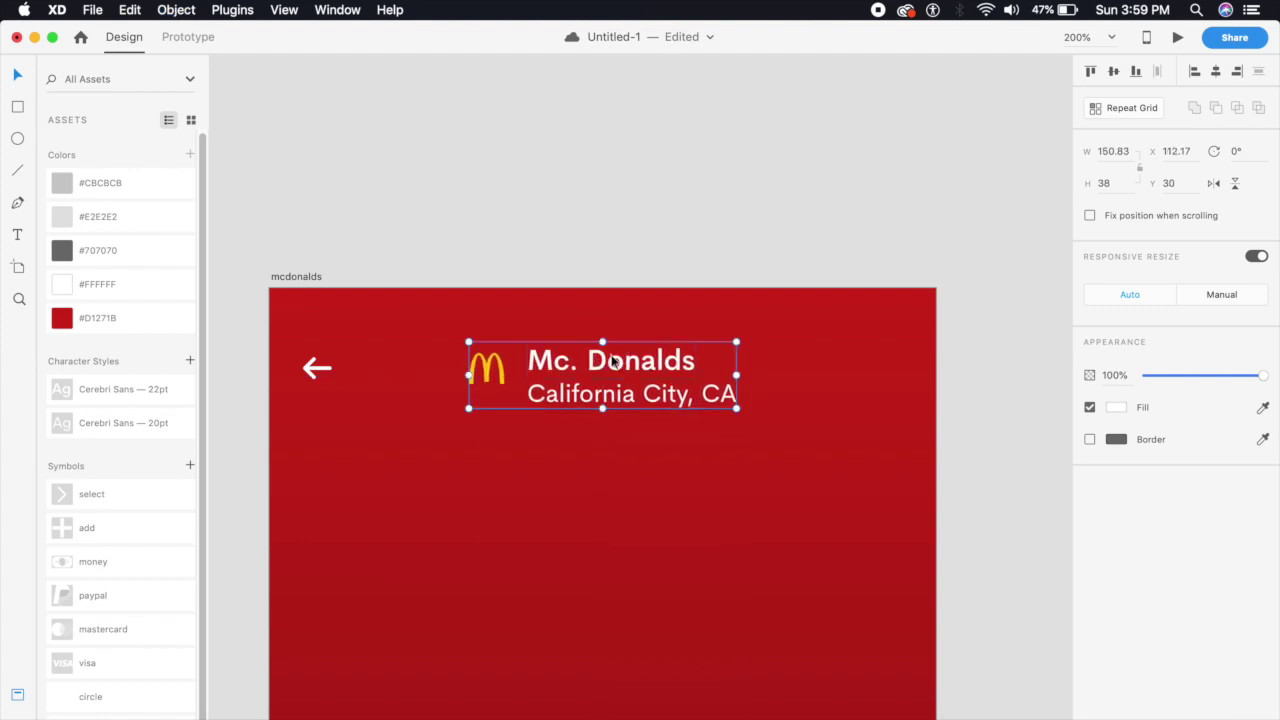
key(super+minus)
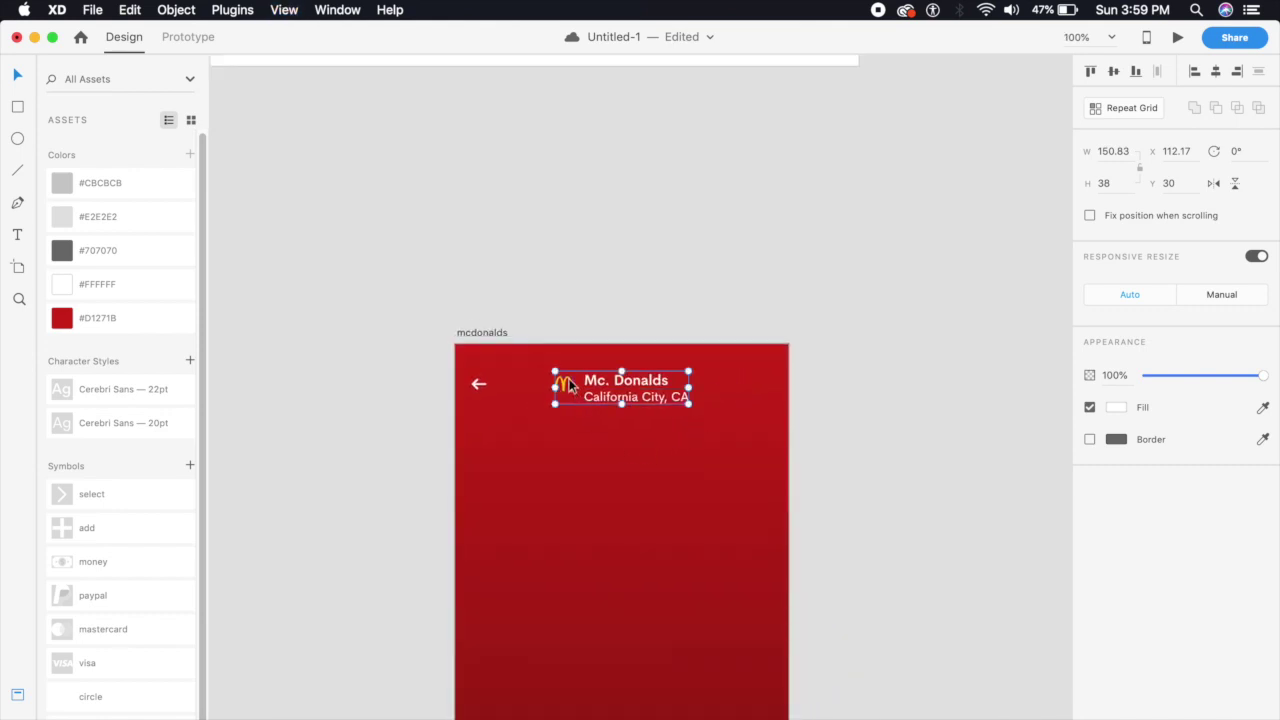
double_click(568, 384)
key(super+plus)
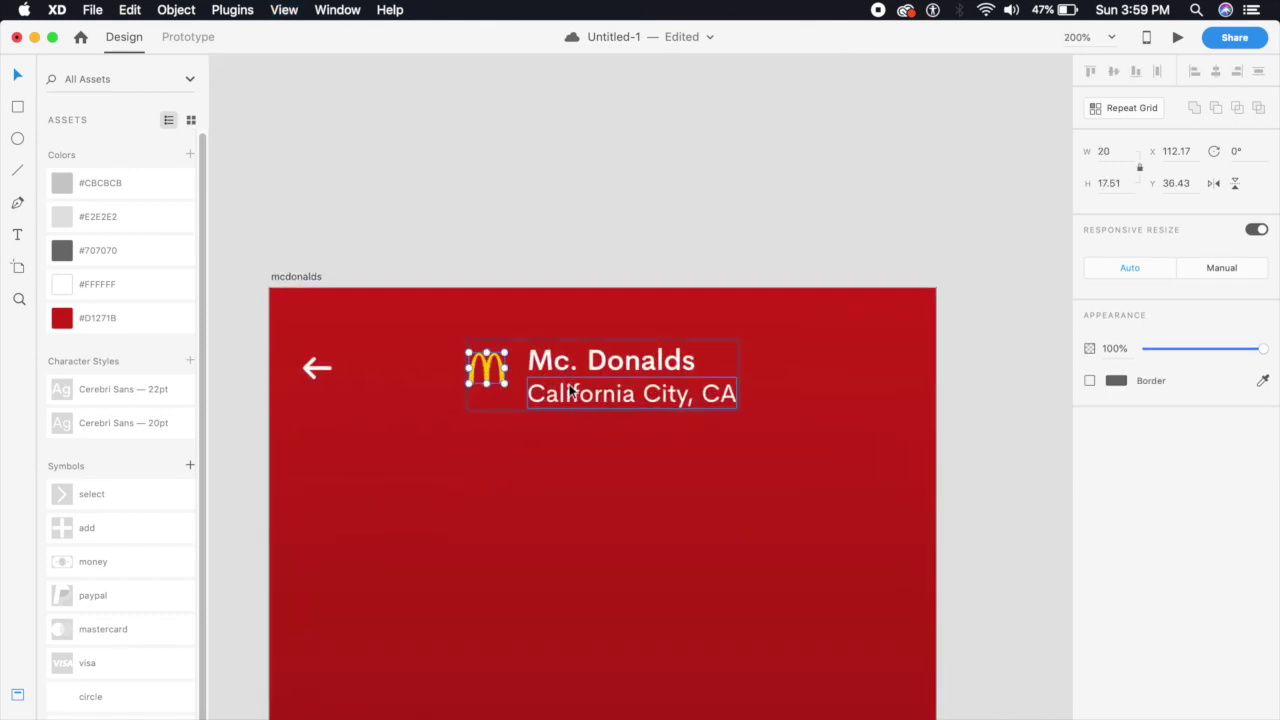
key(Down)
key(Down)
key(Down)
key(Down)
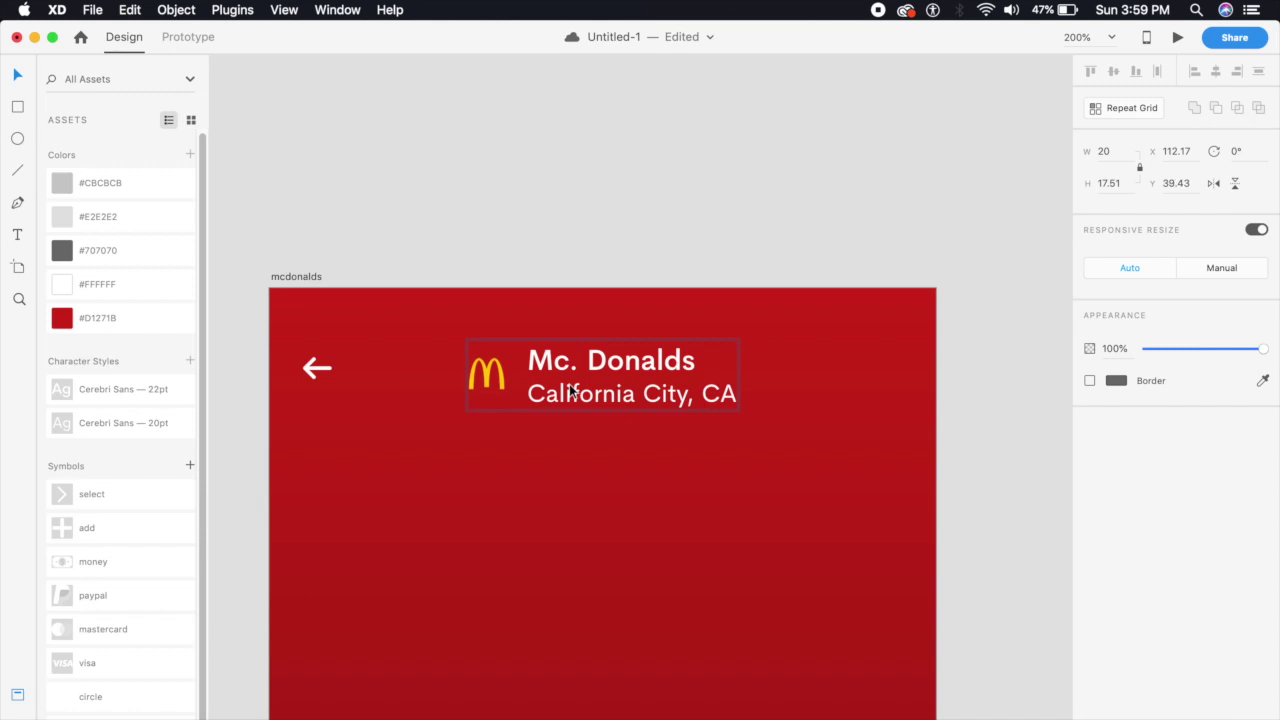
click(563, 427)
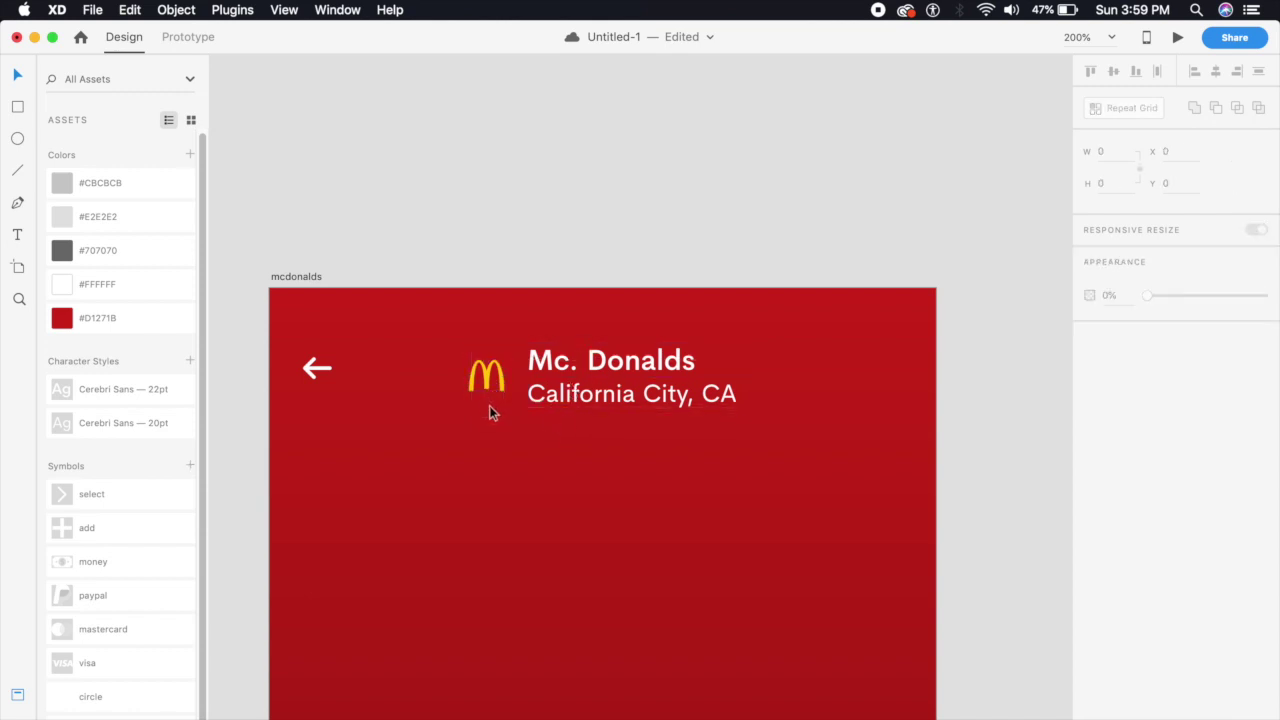
key(super+minus)
drag(563, 471, 563, 434)
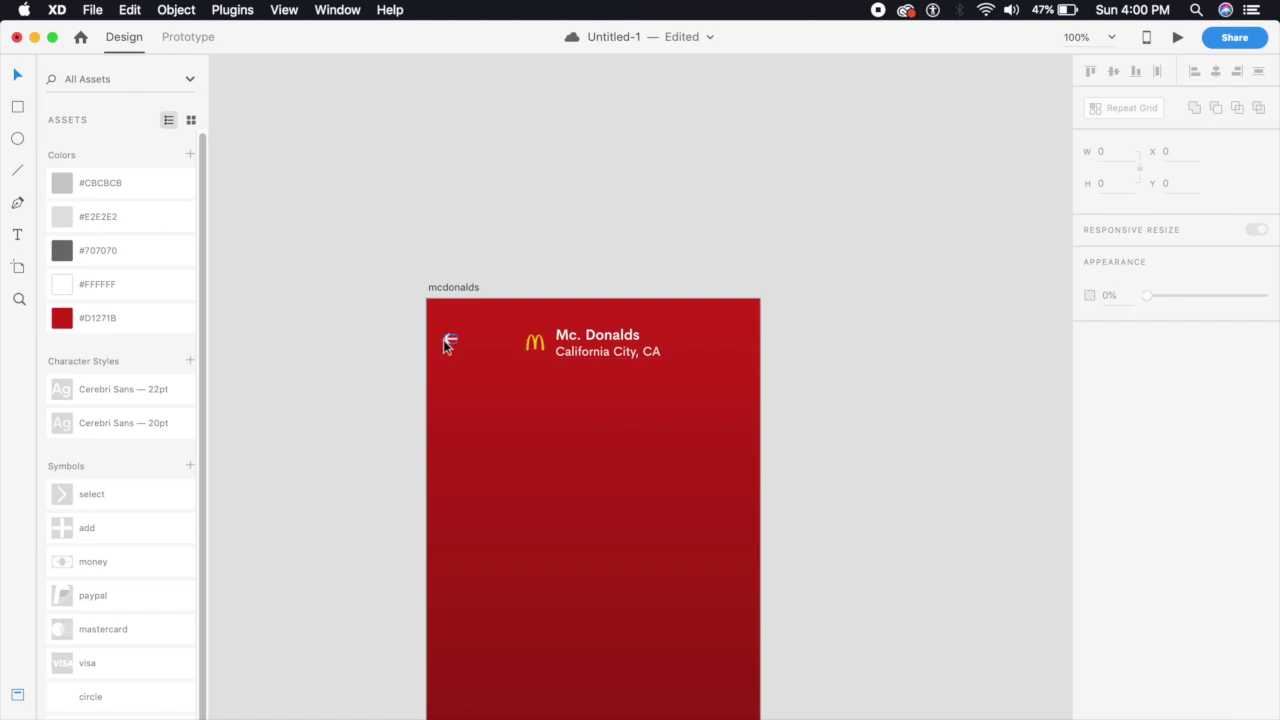
drag(617, 488, 594, 379)
Draw a white 334×171 rectangle below the header at X 21, Y 108
click(19, 107)
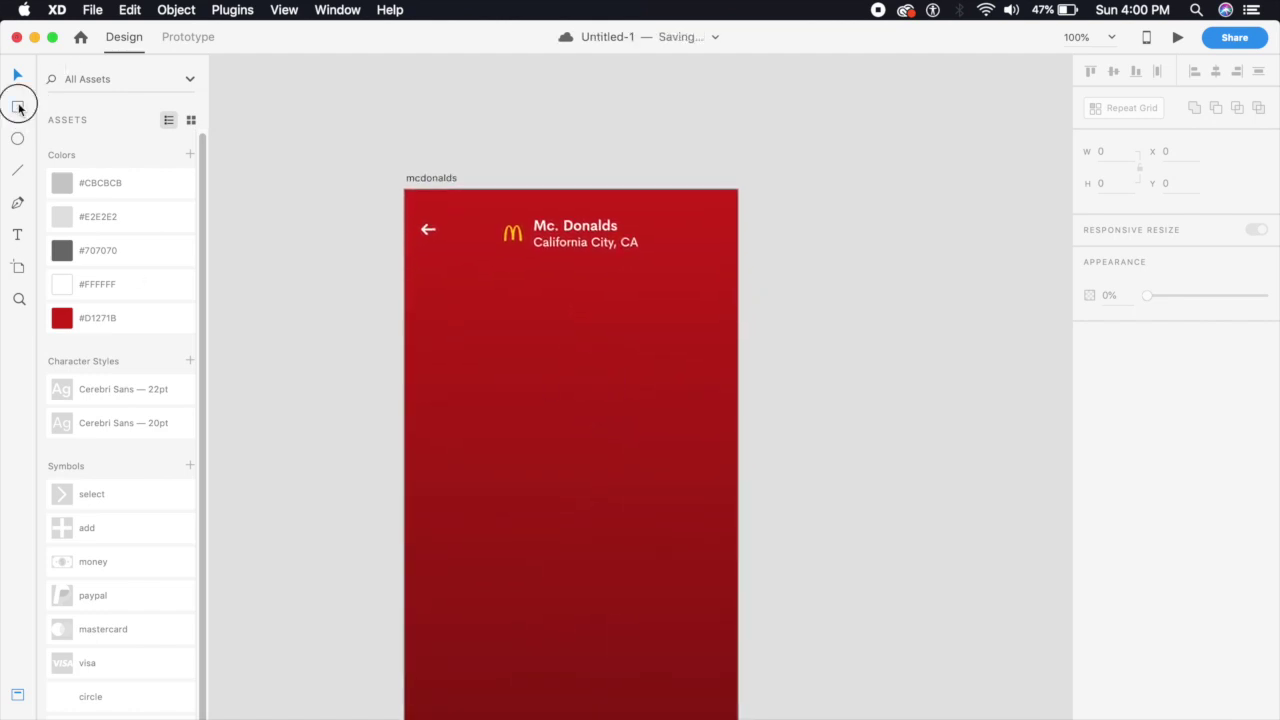
drag(420, 287, 718, 437)
click(608, 509)
key(super+equal)
key(super+minus)
click(631, 427)
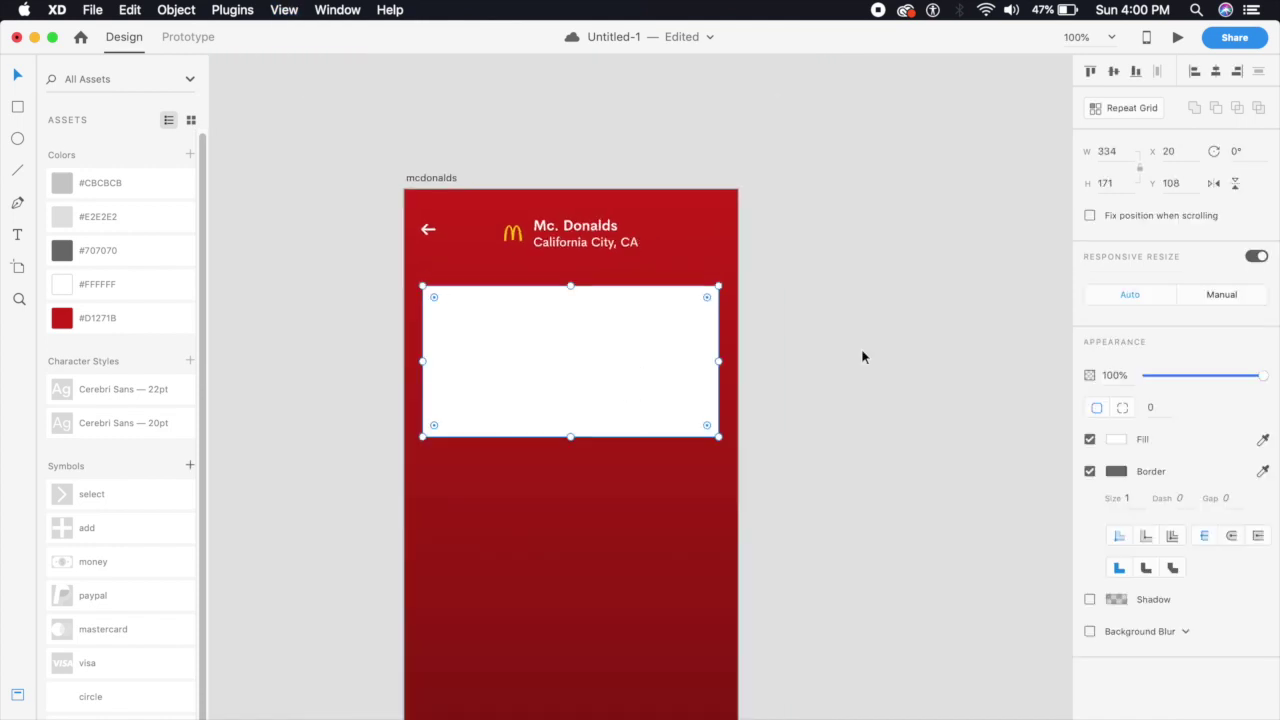
click(1114, 72)
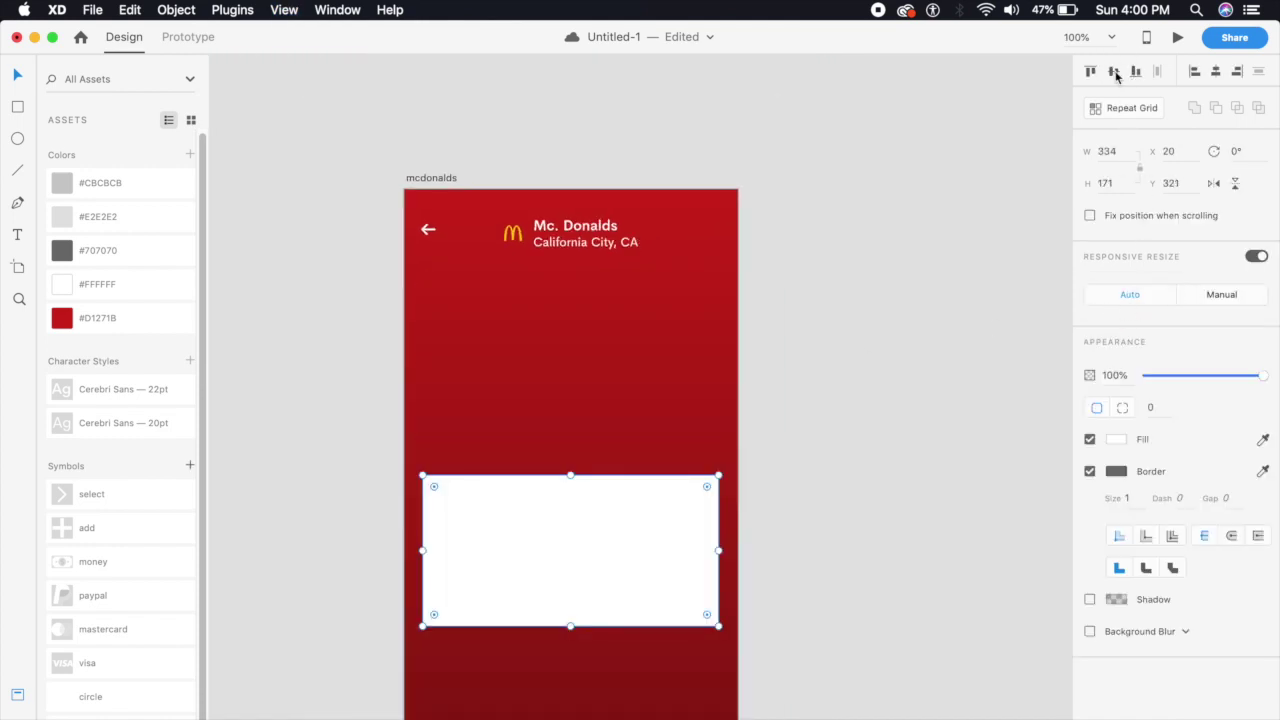
key(super+z)
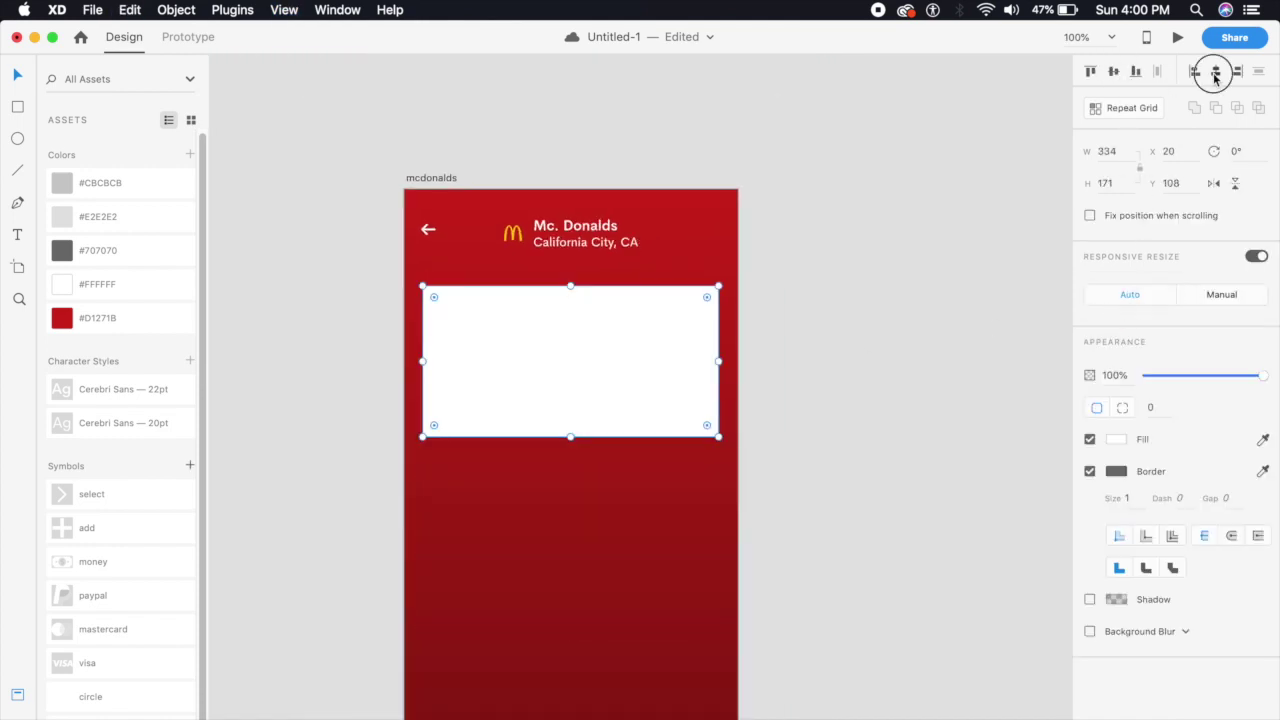
drag(794, 543, 881, 504)
Remove the rectangle's border and give it a corner radius of 5
click(1089, 472)
click(1151, 409)
key(Return)
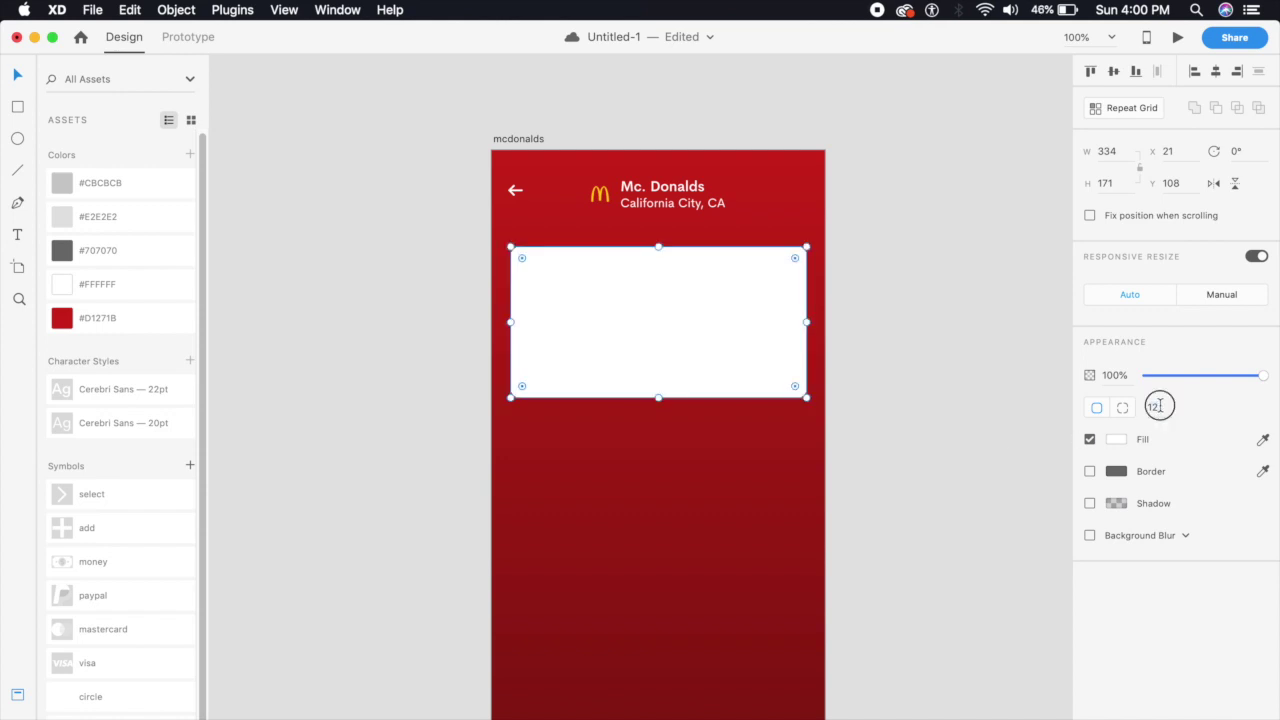
text(5)
key(Return)
click(1158, 406)
click(905, 428)
scroll(905, 428, right, 2)
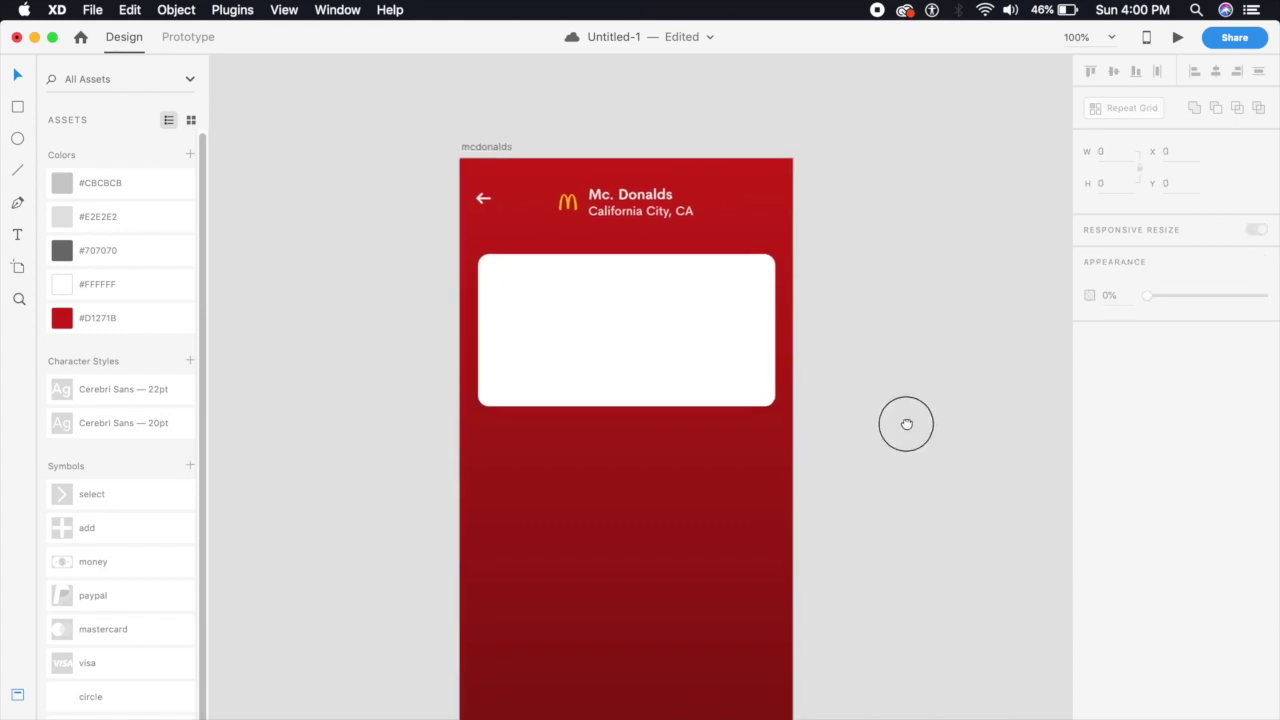
Stretch the card below the header to 230 high and fill it with red #D1271B
click(660, 343)
drag(625, 406, 626, 461)
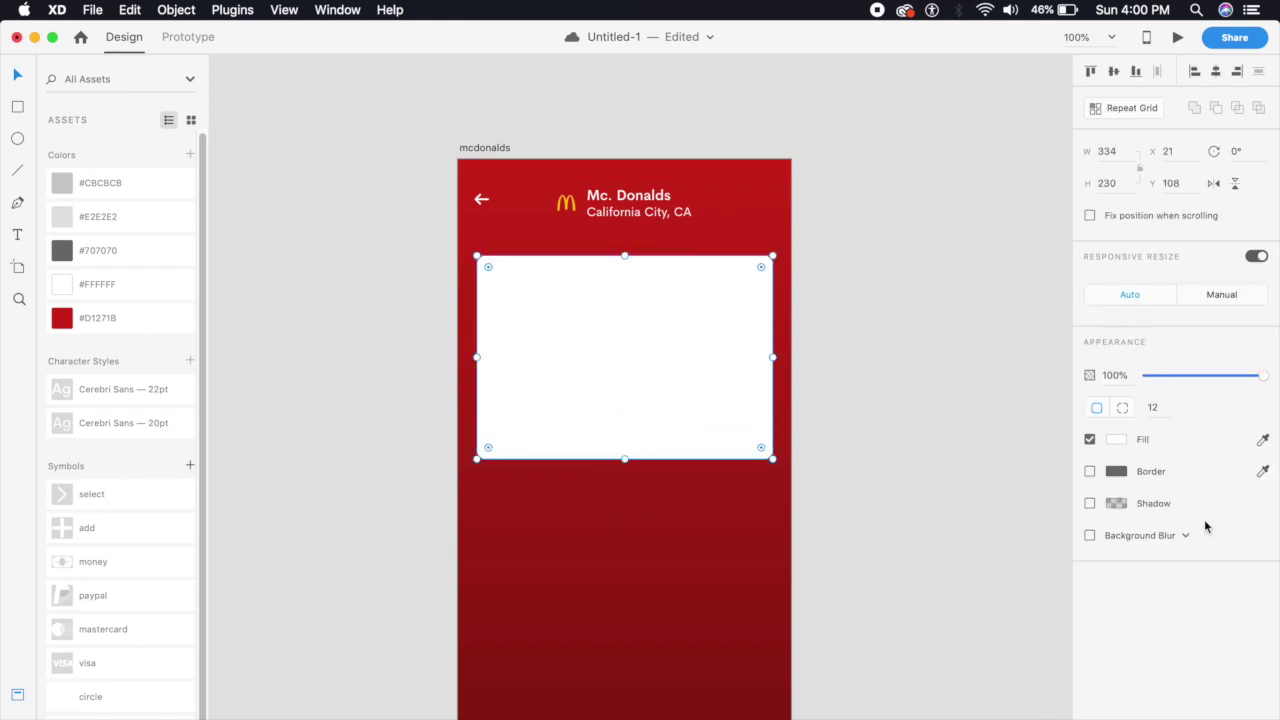
click(138, 330)
click(311, 331)
Set the red card's opacity to 50%
click(605, 333)
click(1125, 374)
key(Return)
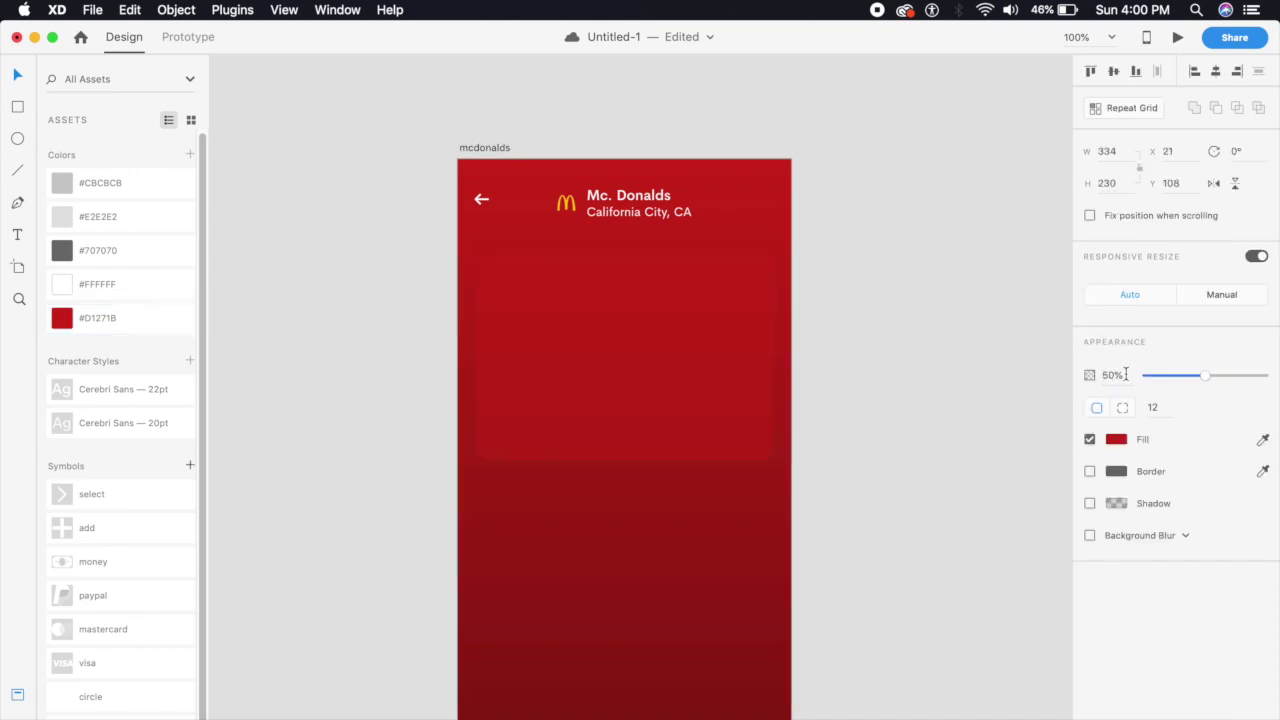
click(849, 523)
scroll(829, 543, down, 5)
scroll(800, 360, up, 1)
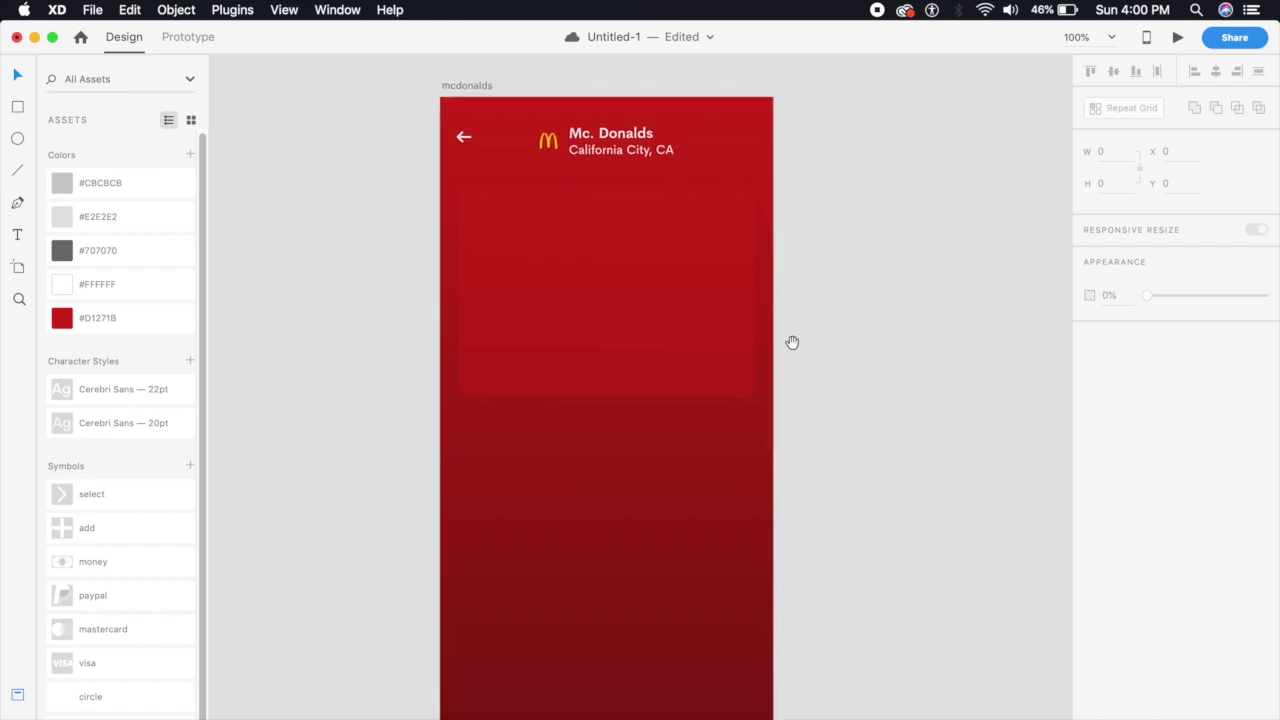
Zoom and pan to inspect the translucent red card under the Mc. Donalds header
key(super+2)
drag(615, 460, 607, 685)
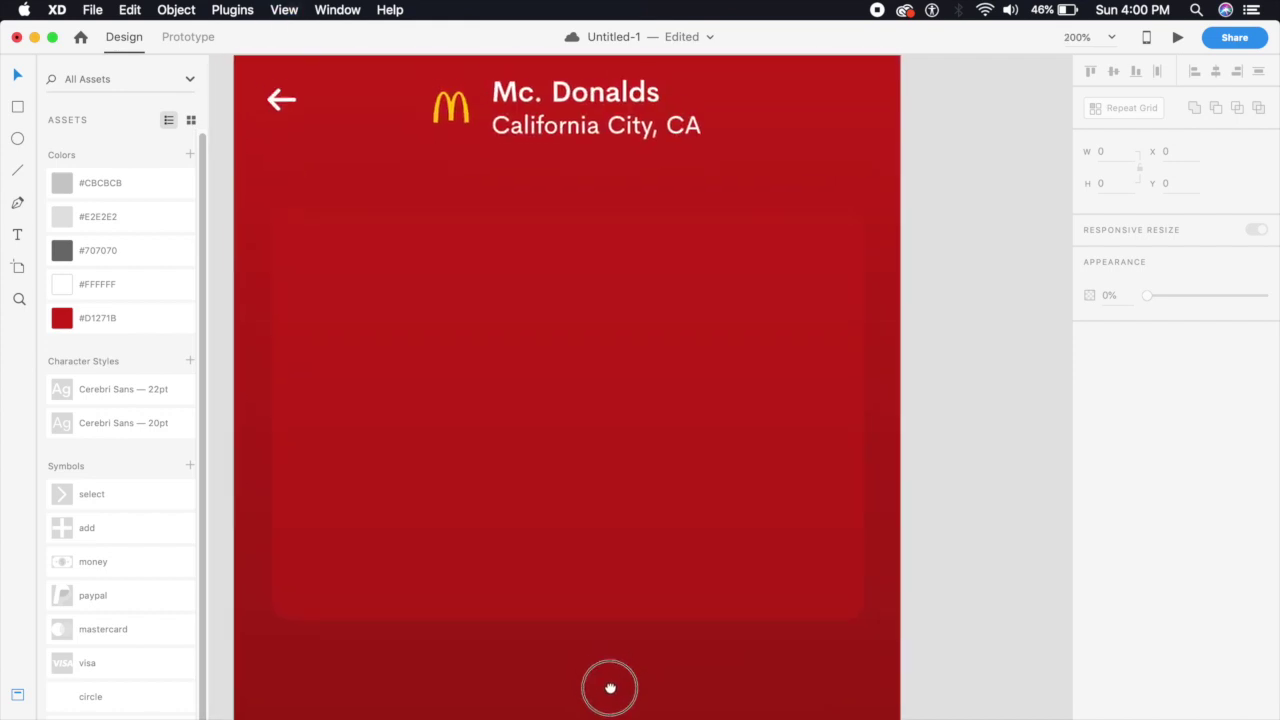
key(super+1)
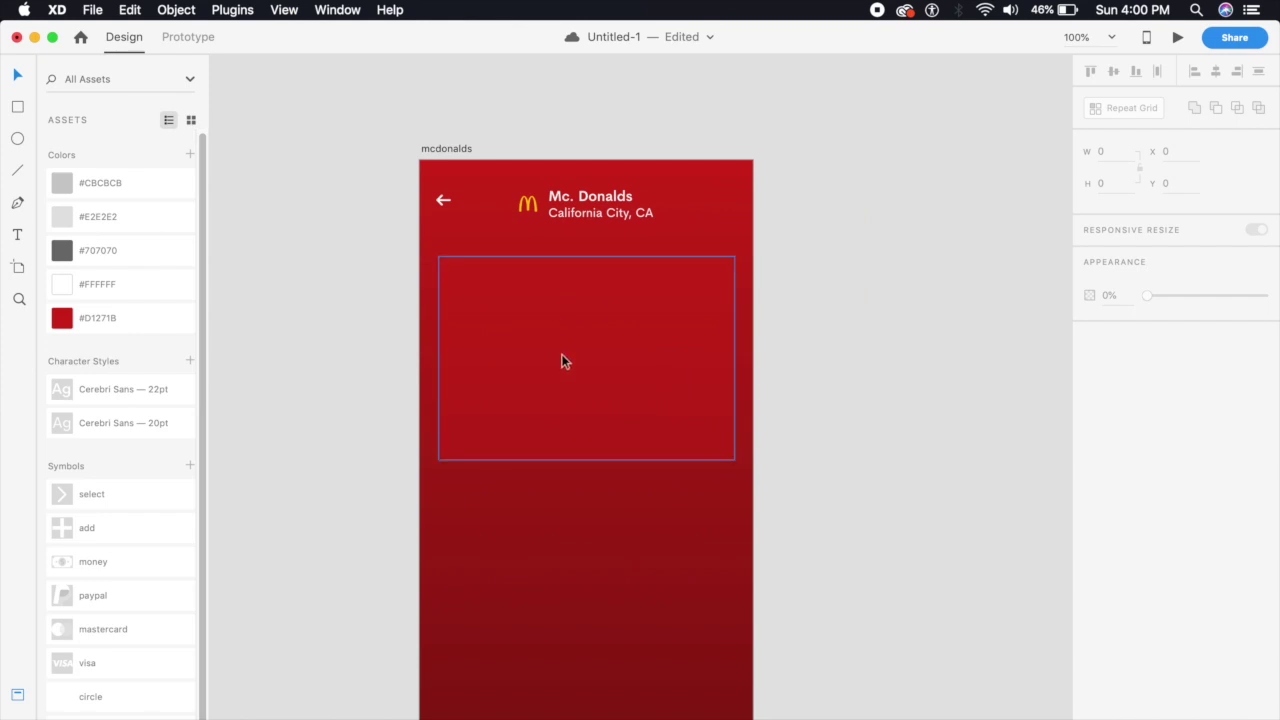
key(super+2)
drag(563, 360, 627, 415)
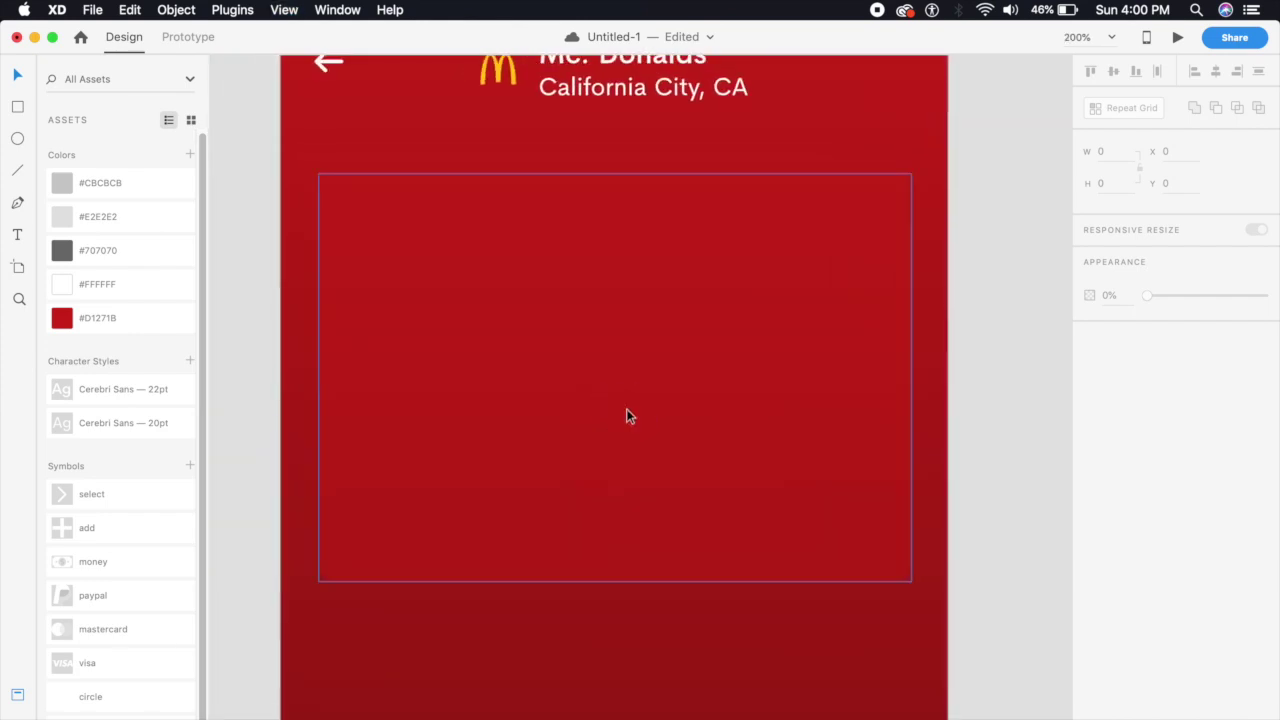
click(627, 416)
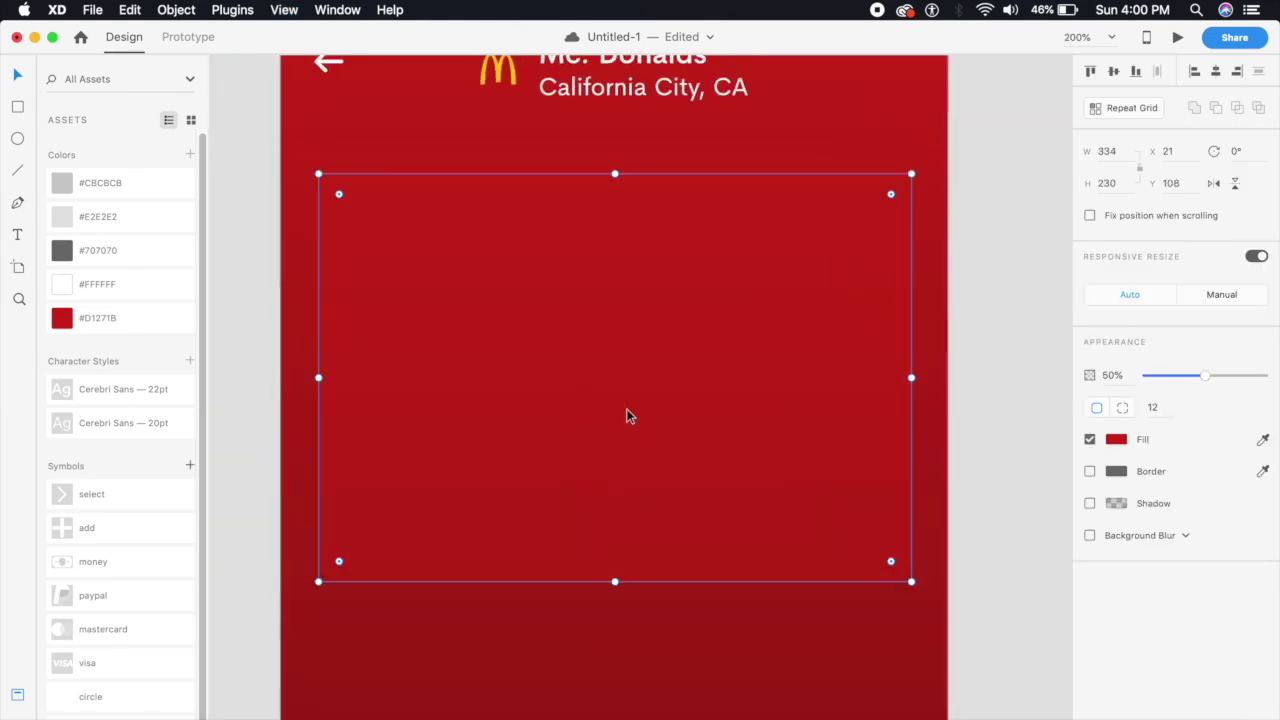
click(584, 611)
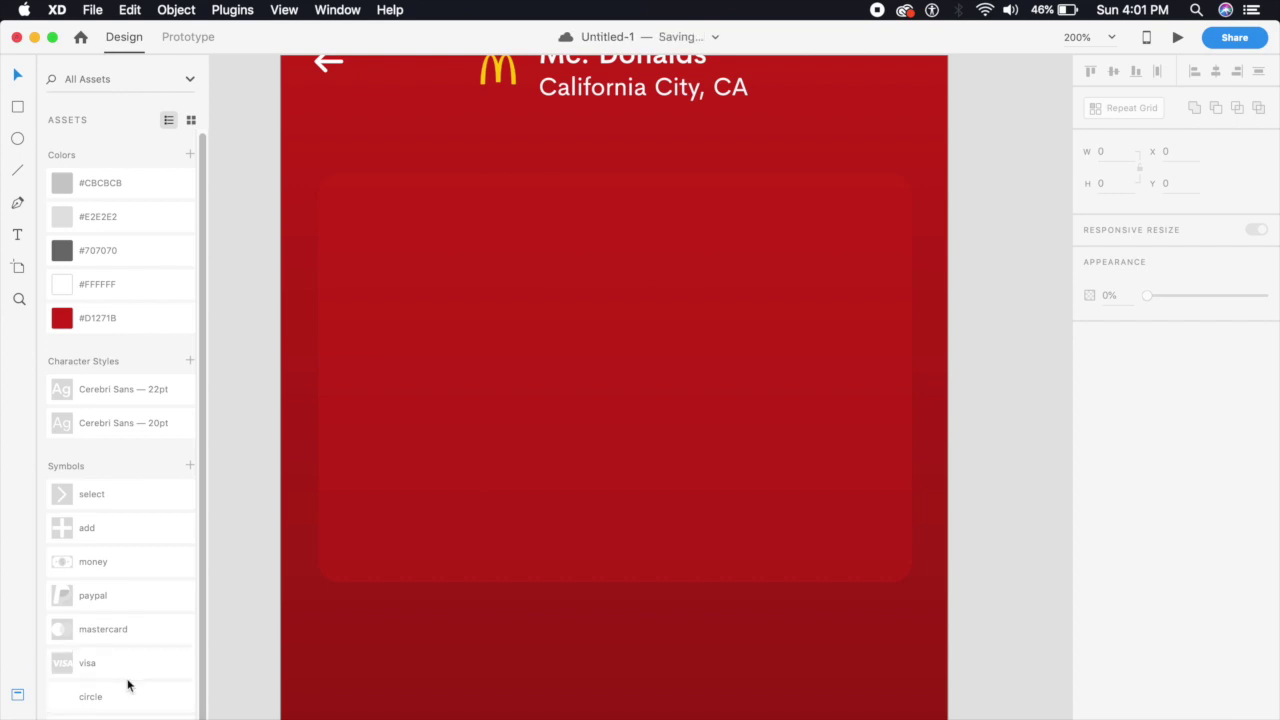
Place the circle symbol from Assets on the card and ungroup it from its symbol
drag(126, 700, 471, 310)
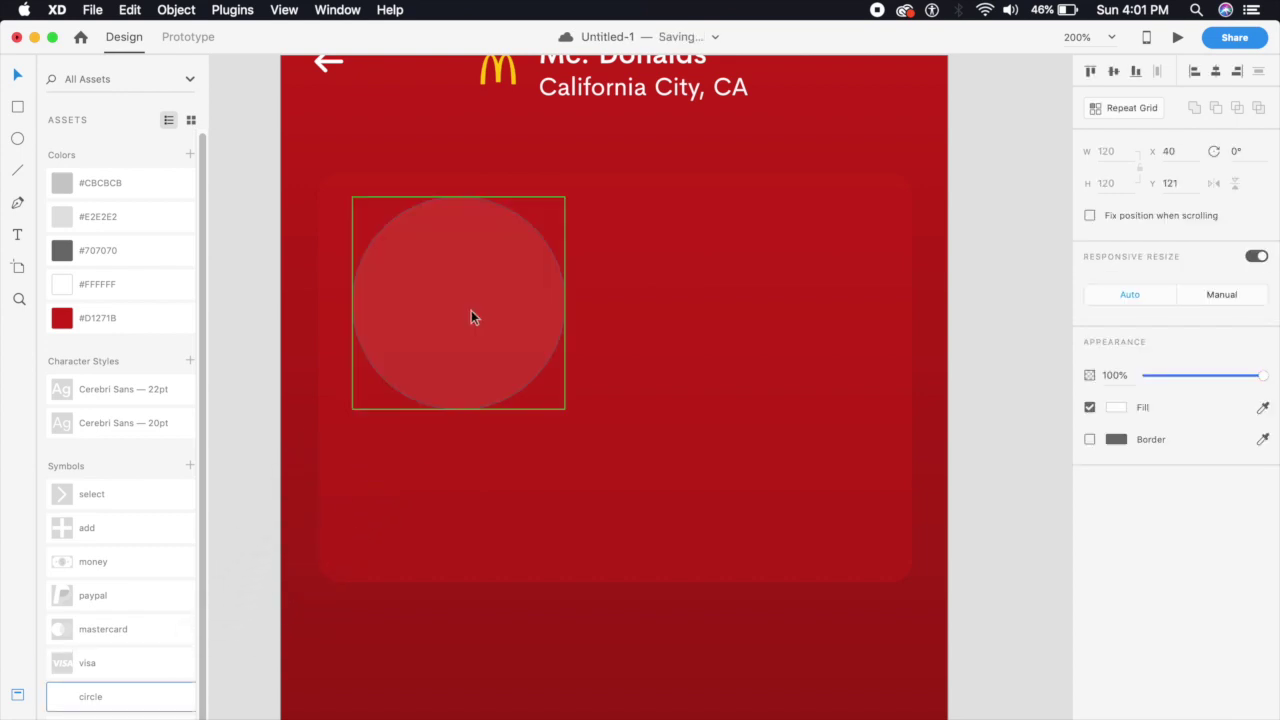
right_click(498, 359)
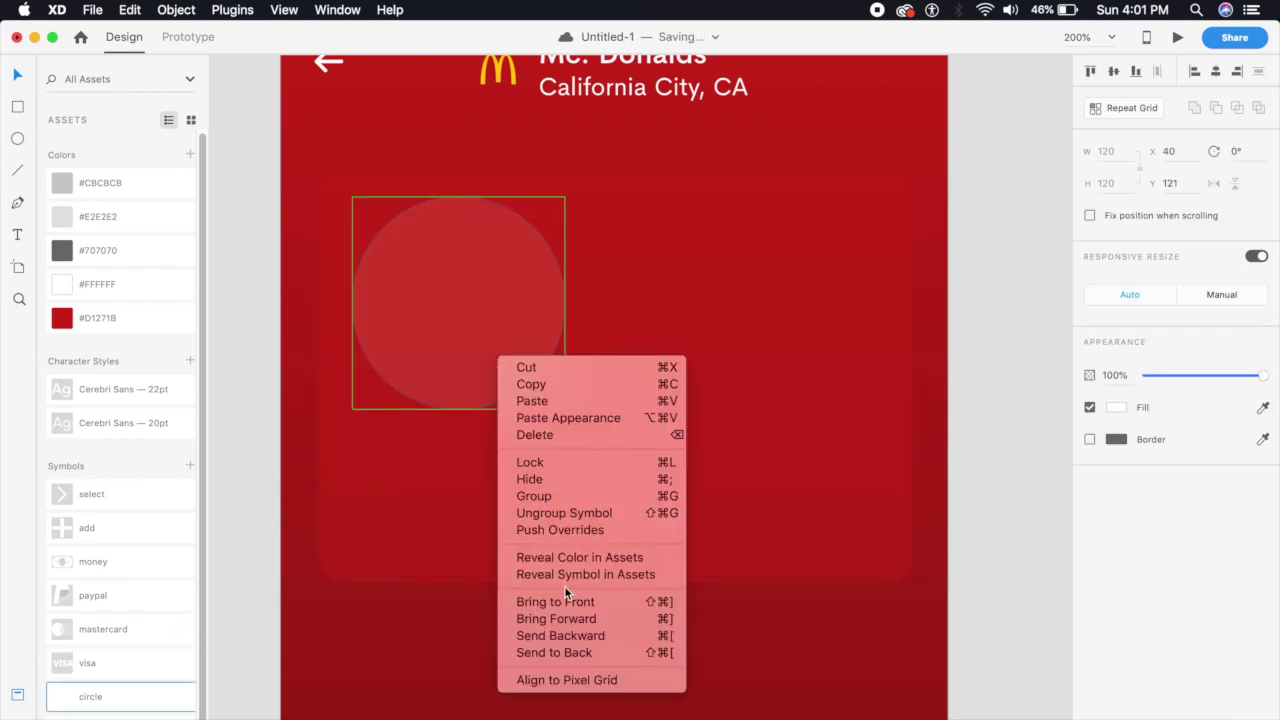
click(549, 514)
click(515, 640)
click(507, 286)
Resize the circle to 60×60
drag(565, 409, 449, 293)
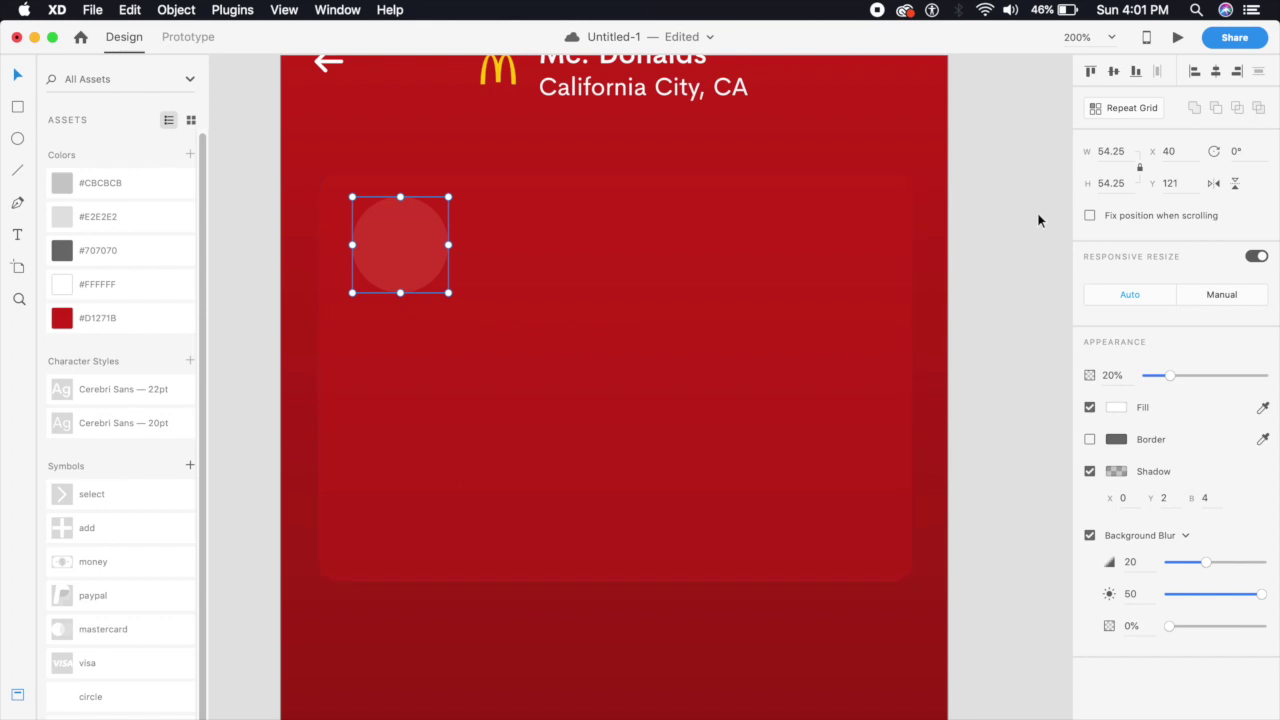
click(1116, 151)
text(60)
key(Return)
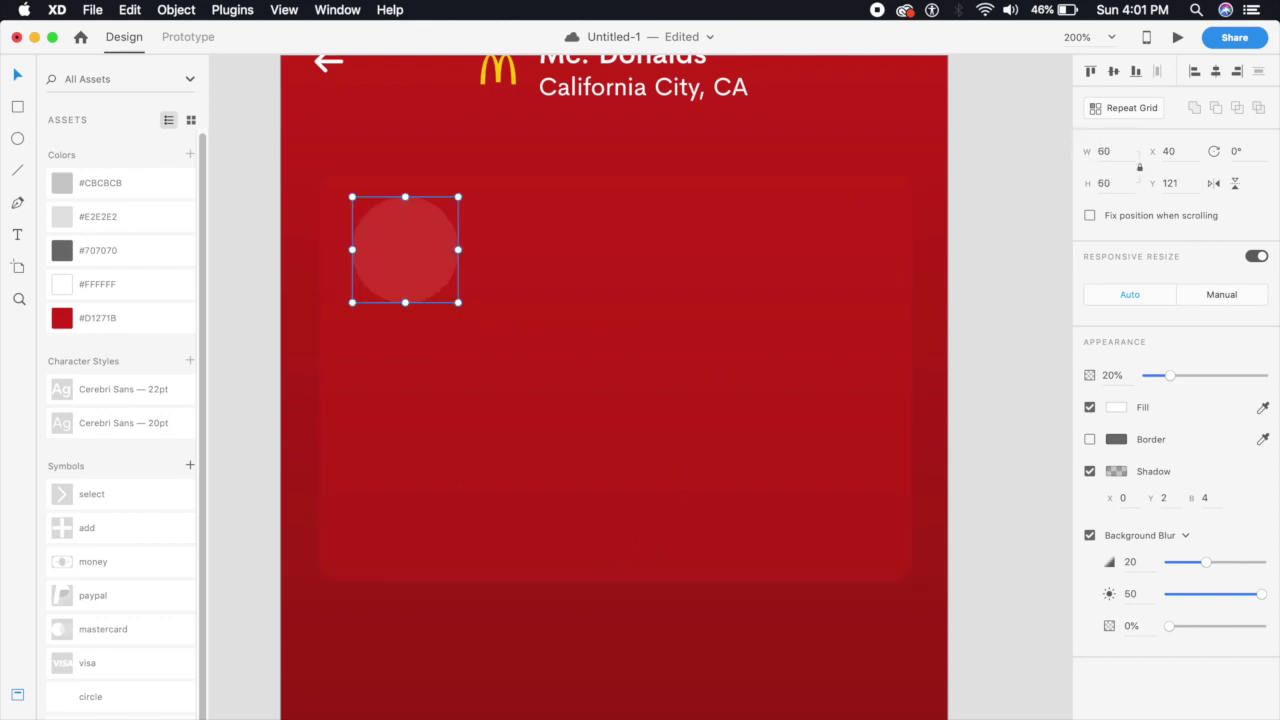
Move the circle into the red card's top-left corner, slightly inset
key(Escape)
click(412, 278)
drag(412, 278, 391, 264)
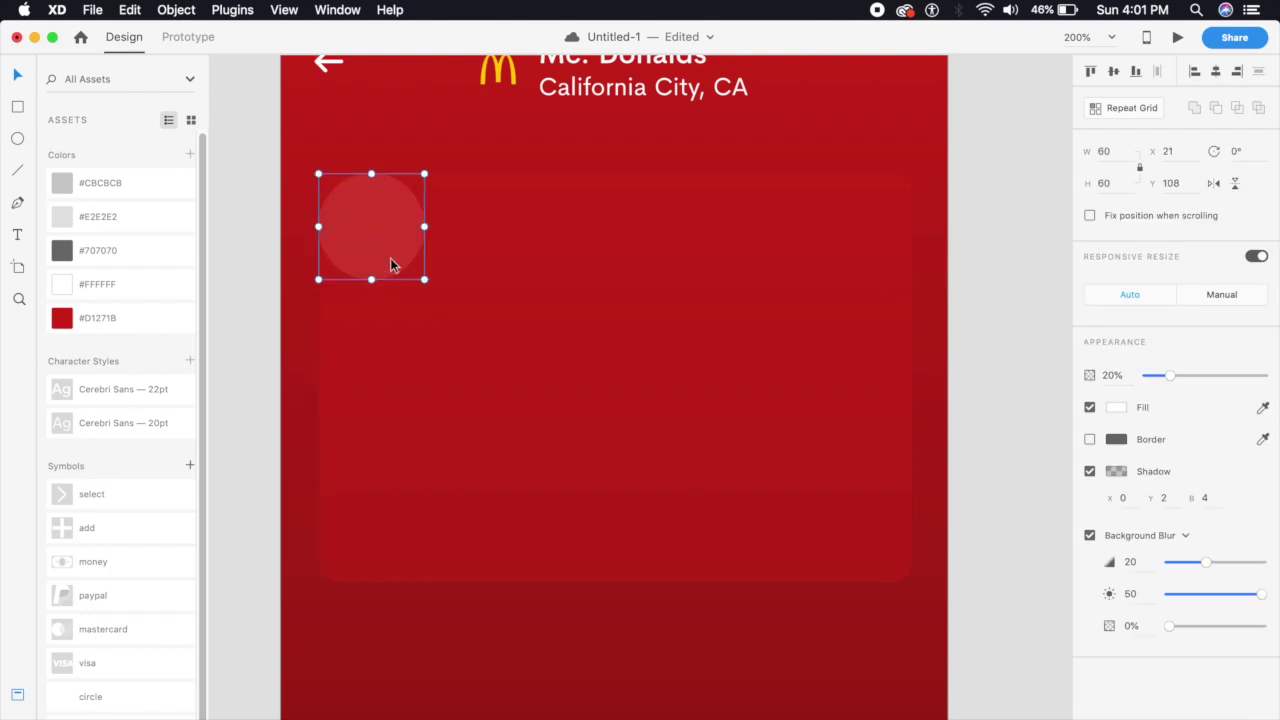
key(shift+Down)
key(shift+Down)
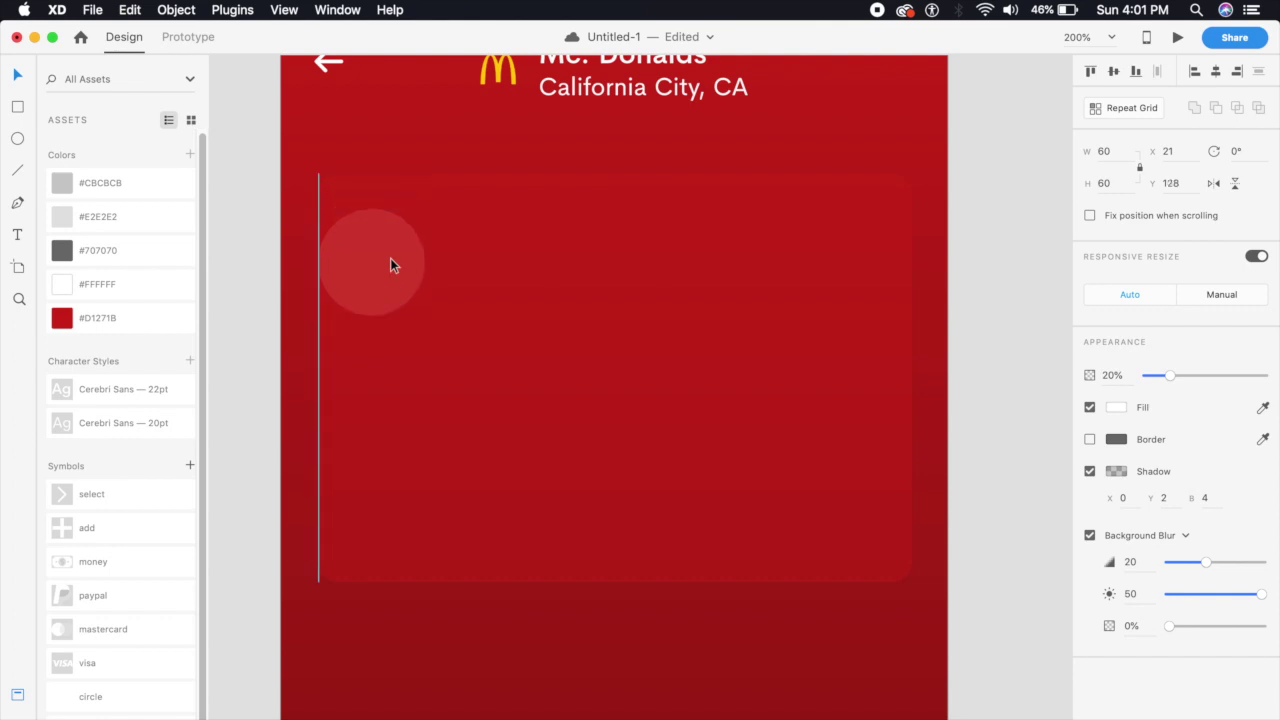
key(shift+Right)
key(shift+Right)
click(524, 677)
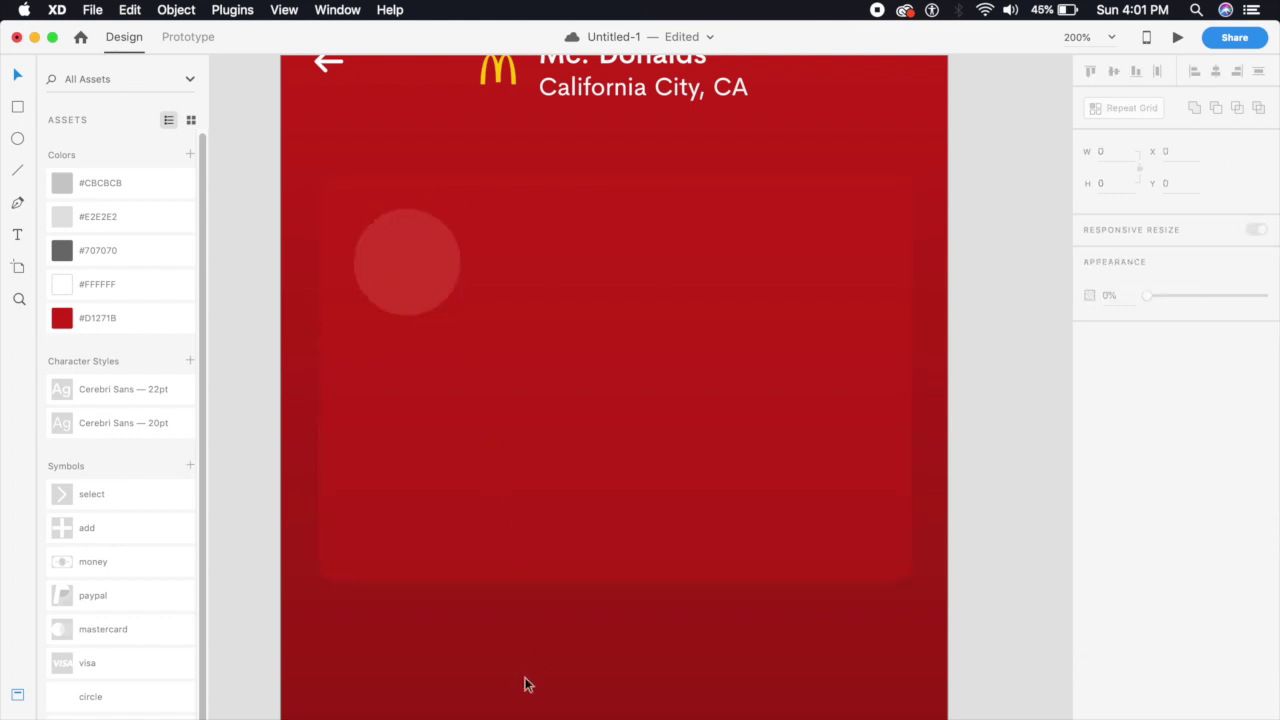
key(cmd+1)
Bring the burger image from the assets board onto the red card and shrink it
drag(674, 266, 730, 452)
drag(403, 257, 835, 698)
scroll(889, 607, down, 10)
key(cmd+2)
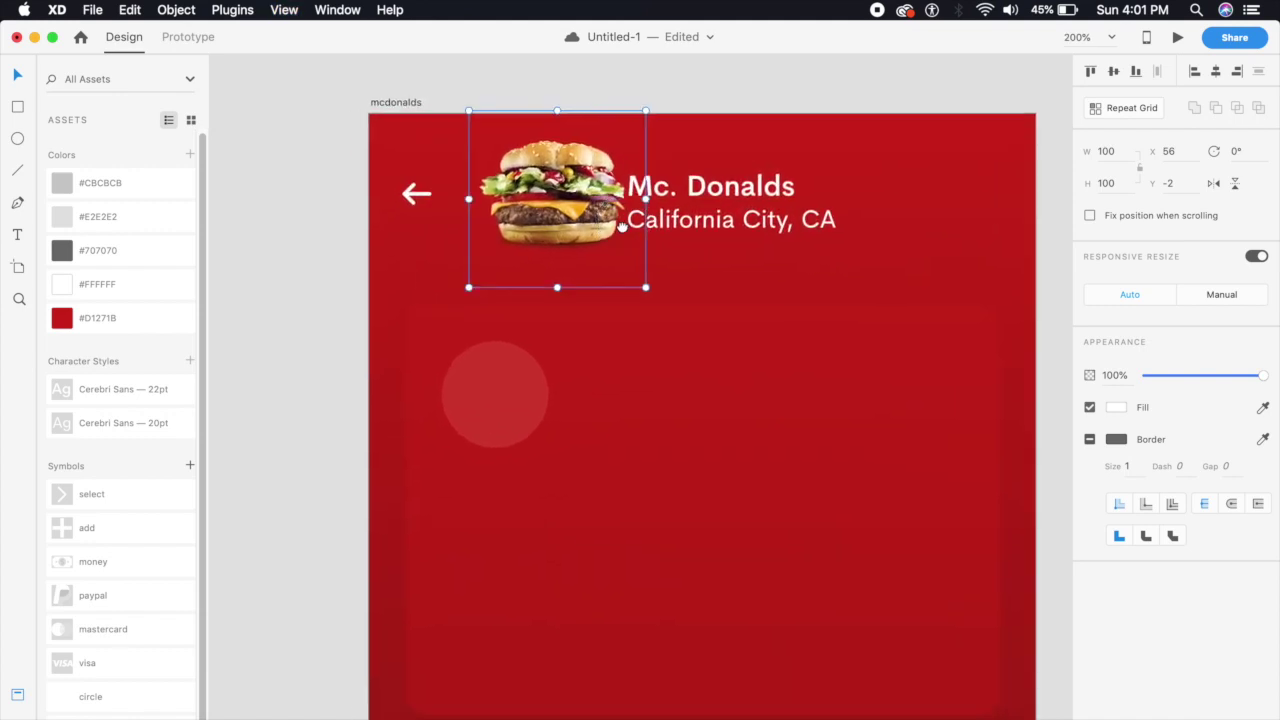
drag(597, 208, 560, 414)
key(cmd+equal)
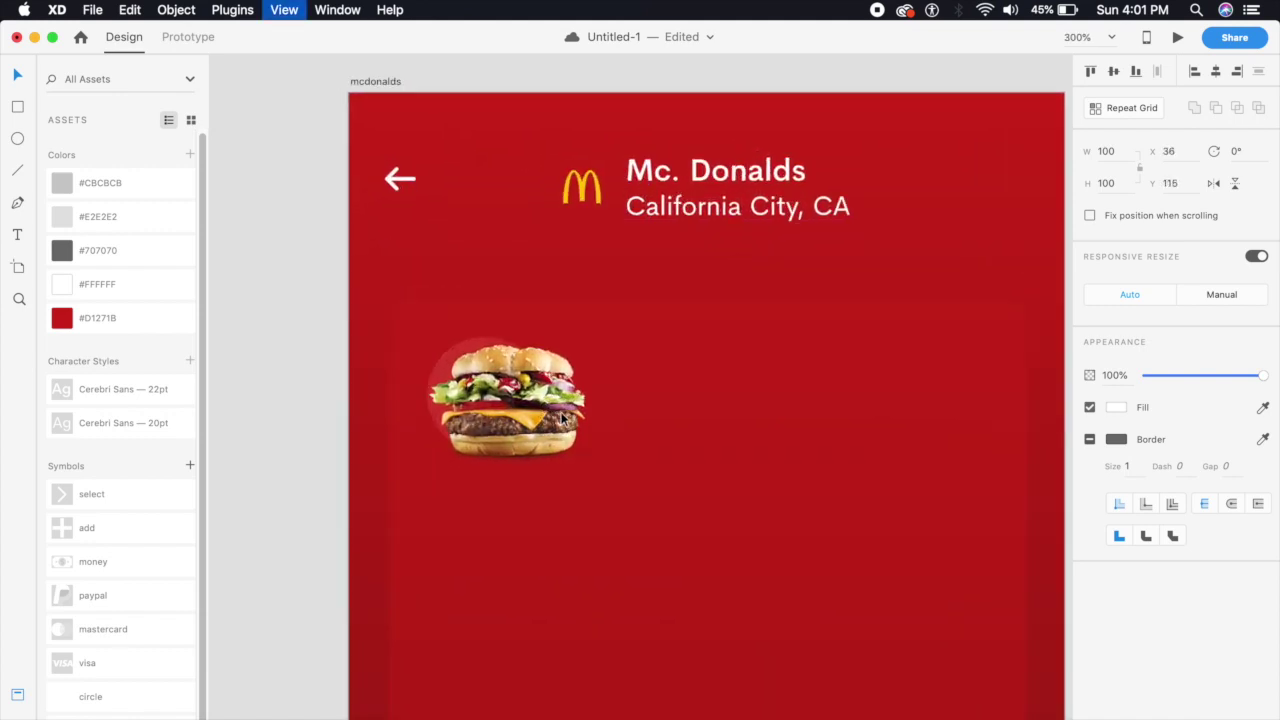
drag(593, 540, 446, 391)
Shrink the burger image further using its W field in the Property Inspector
click(597, 452)
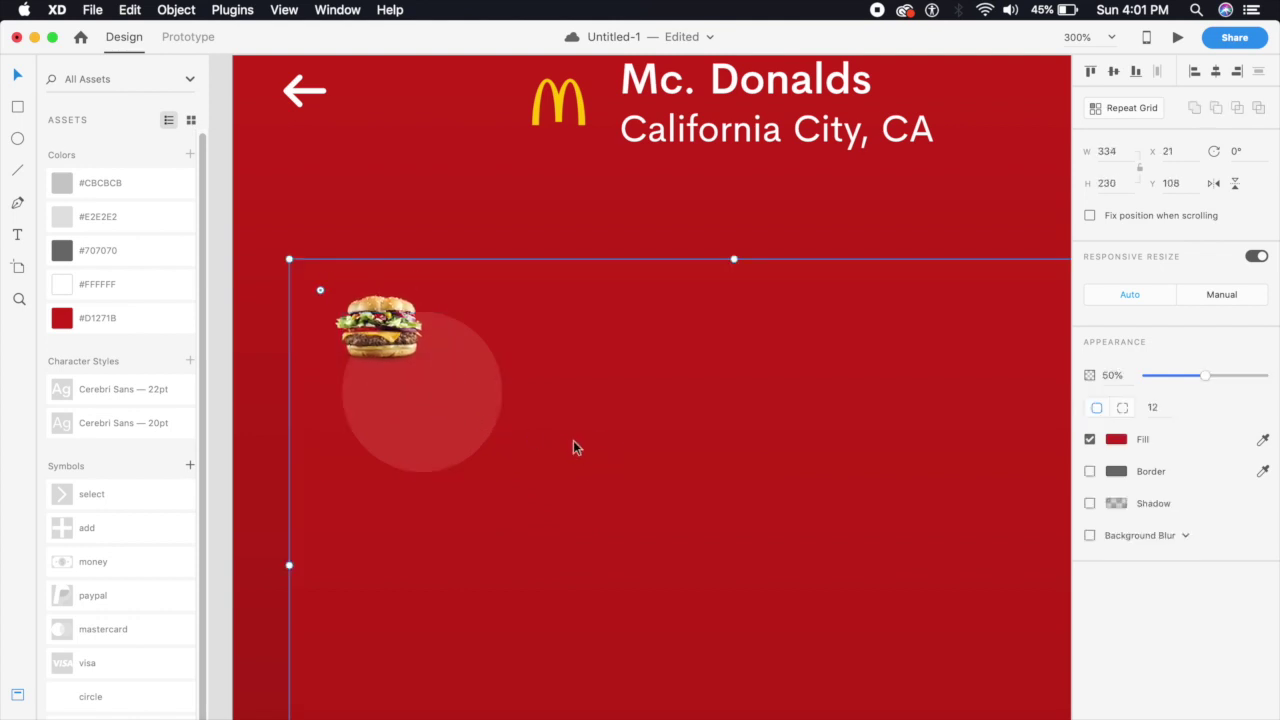
click(358, 326)
click(474, 405)
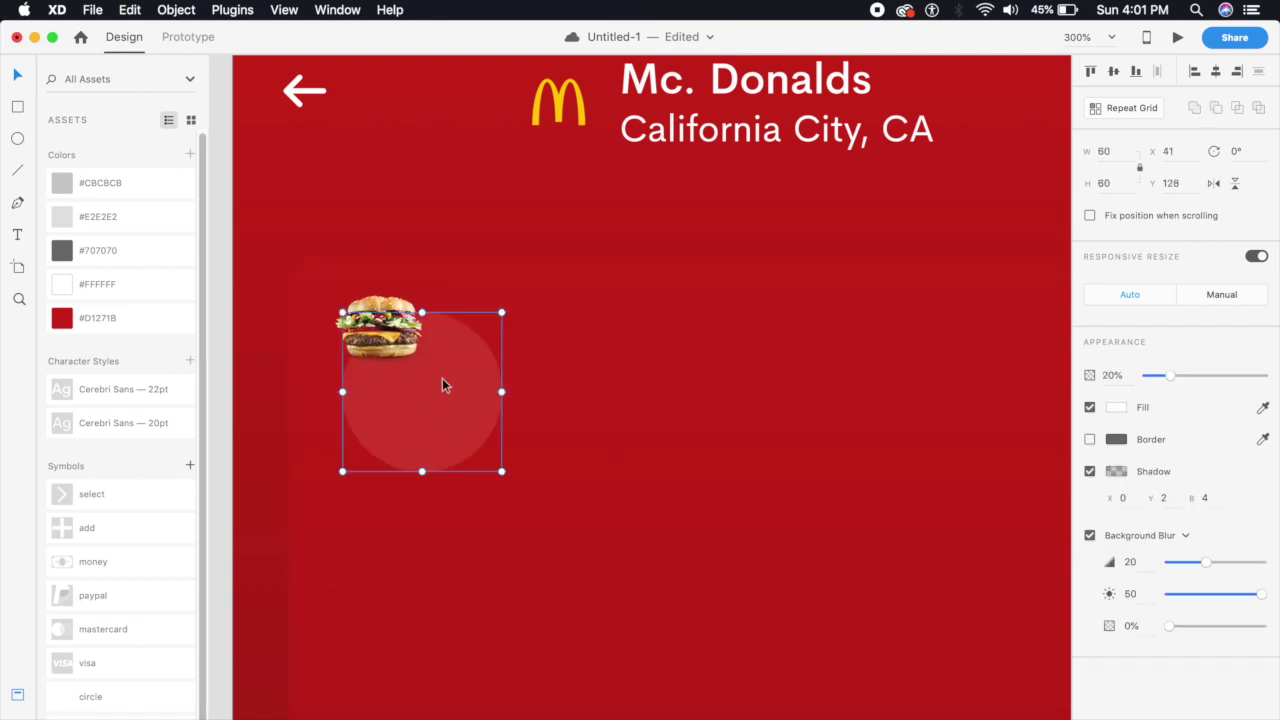
click(383, 322)
click(1122, 151)
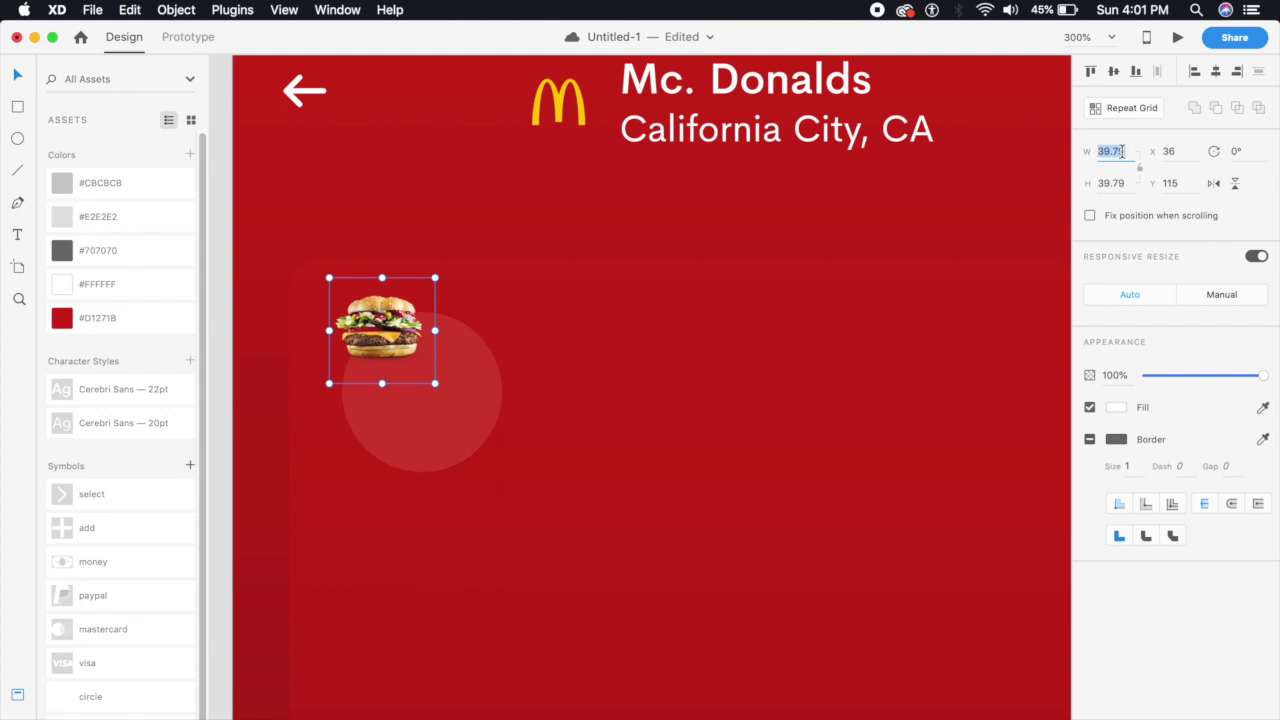
text(2)
text(0)
key(Return)
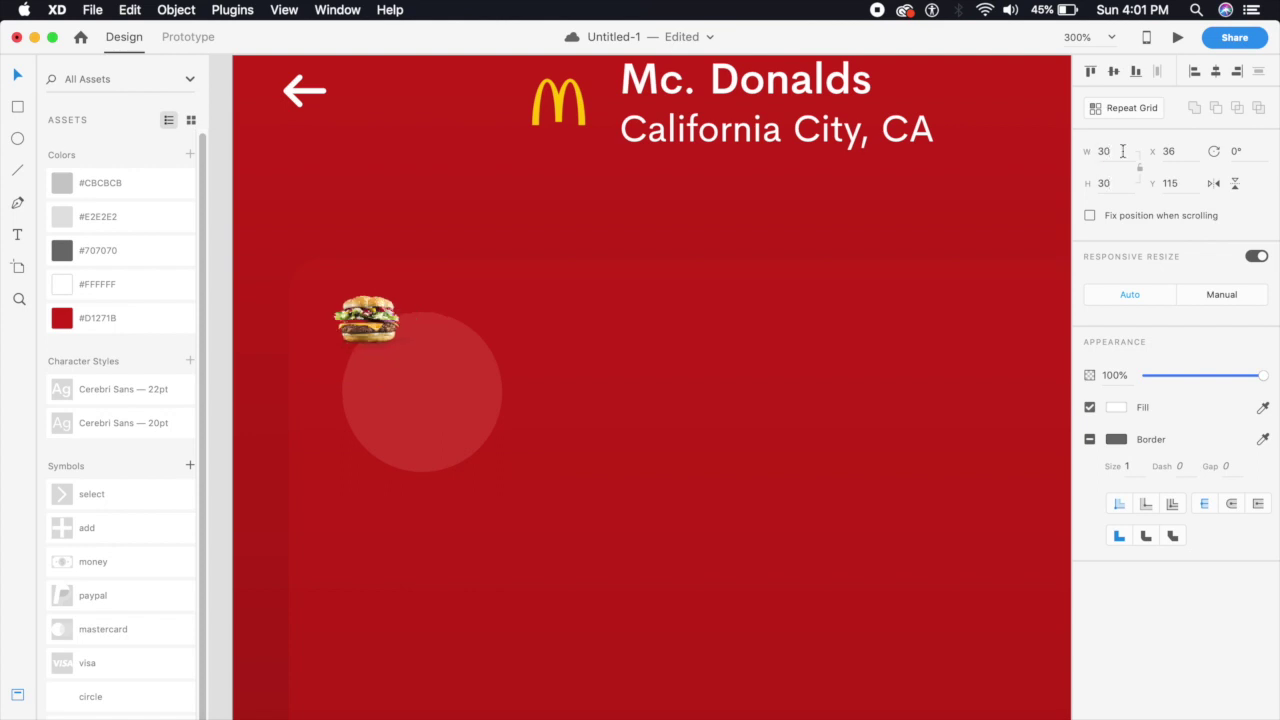
click(1122, 151)
text(4)
key(Escape)
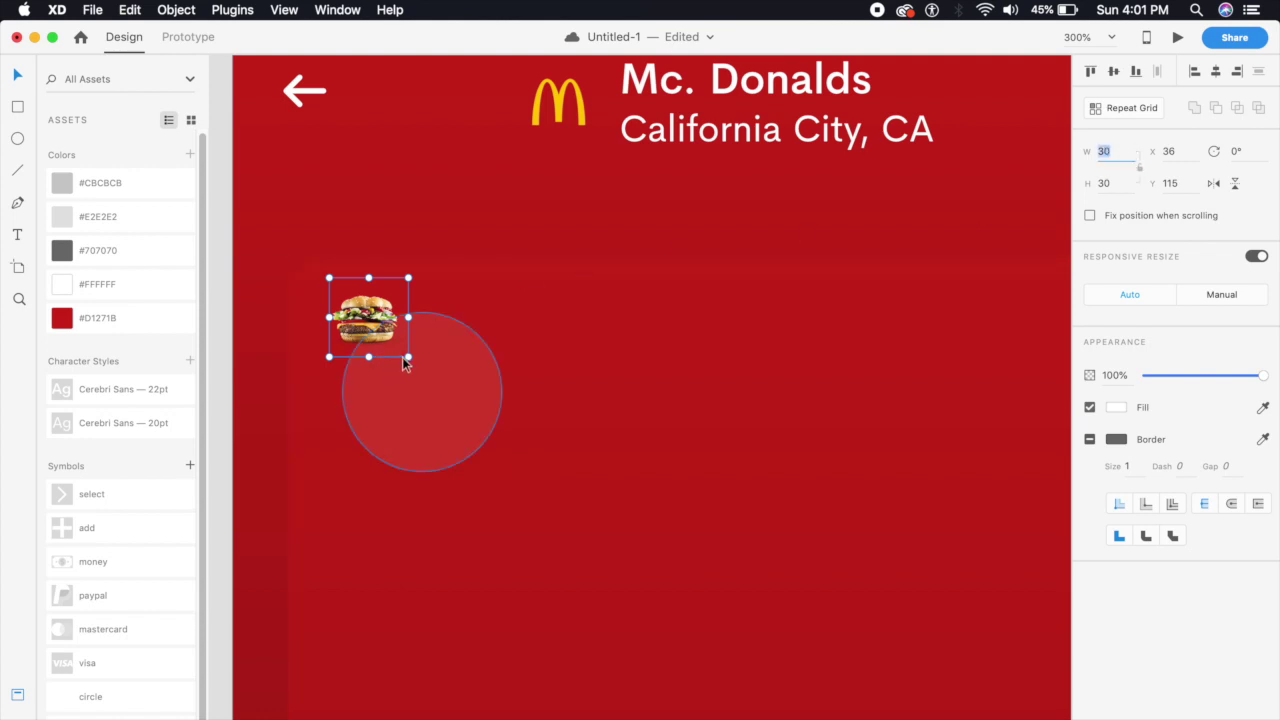
Enlarge the burger slightly from its corner and centre it inside the translucent circle
drag(406, 359, 435, 391)
drag(380, 331, 423, 393)
click(561, 362)
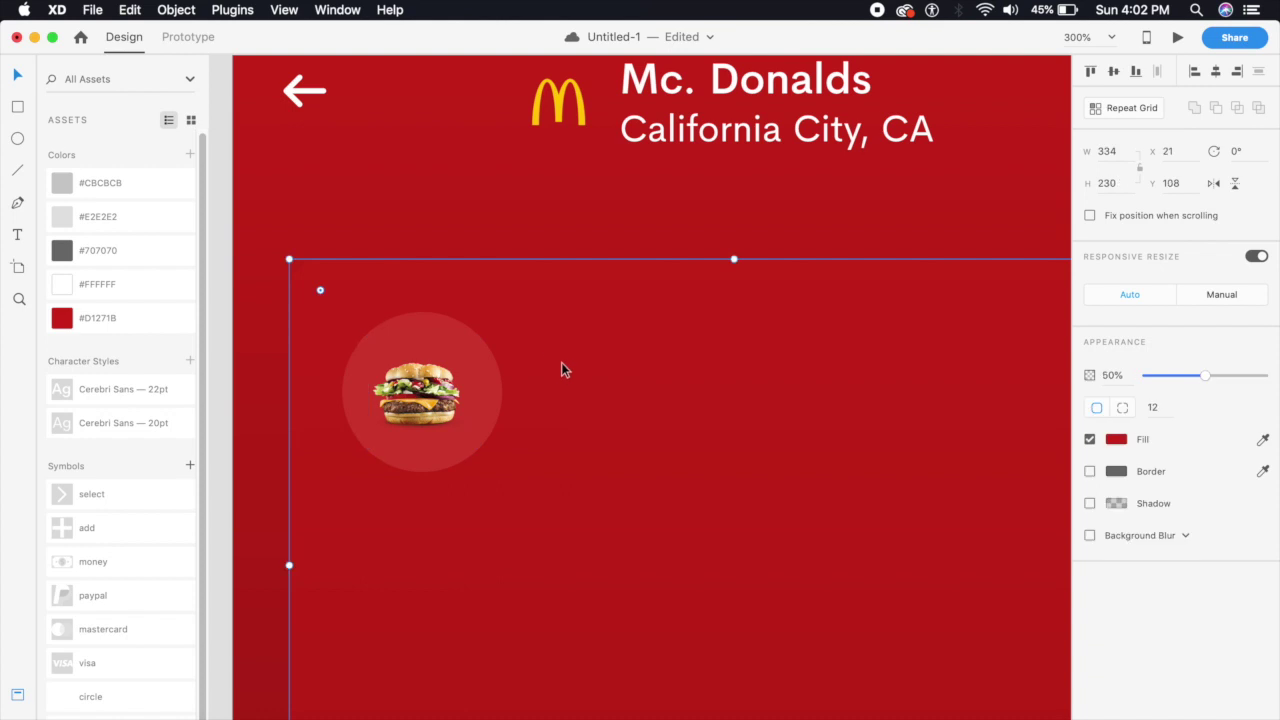
key(super+minus)
click(478, 408)
drag(510, 357, 523, 337)
drag(471, 386, 460, 402)
click(316, 496)
Nudge the burger up one unit to finish centring it in the circle
key(Up)
click(314, 514)
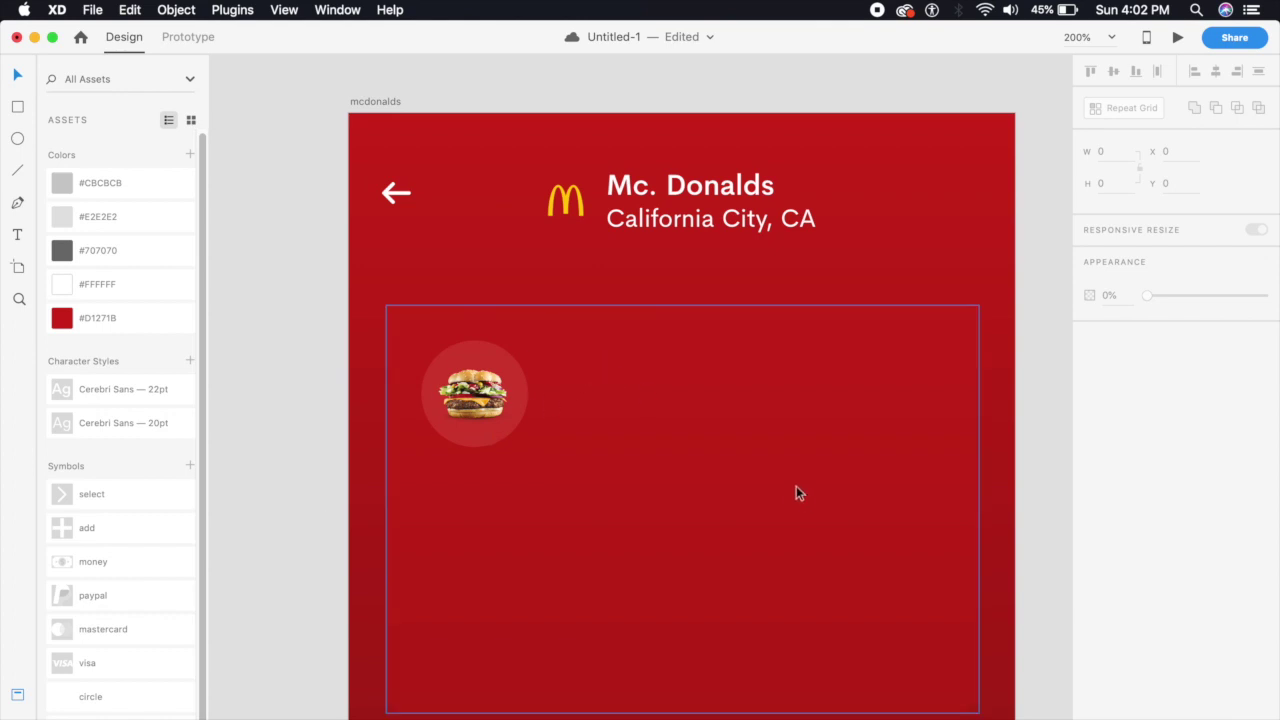
key(super+minus)
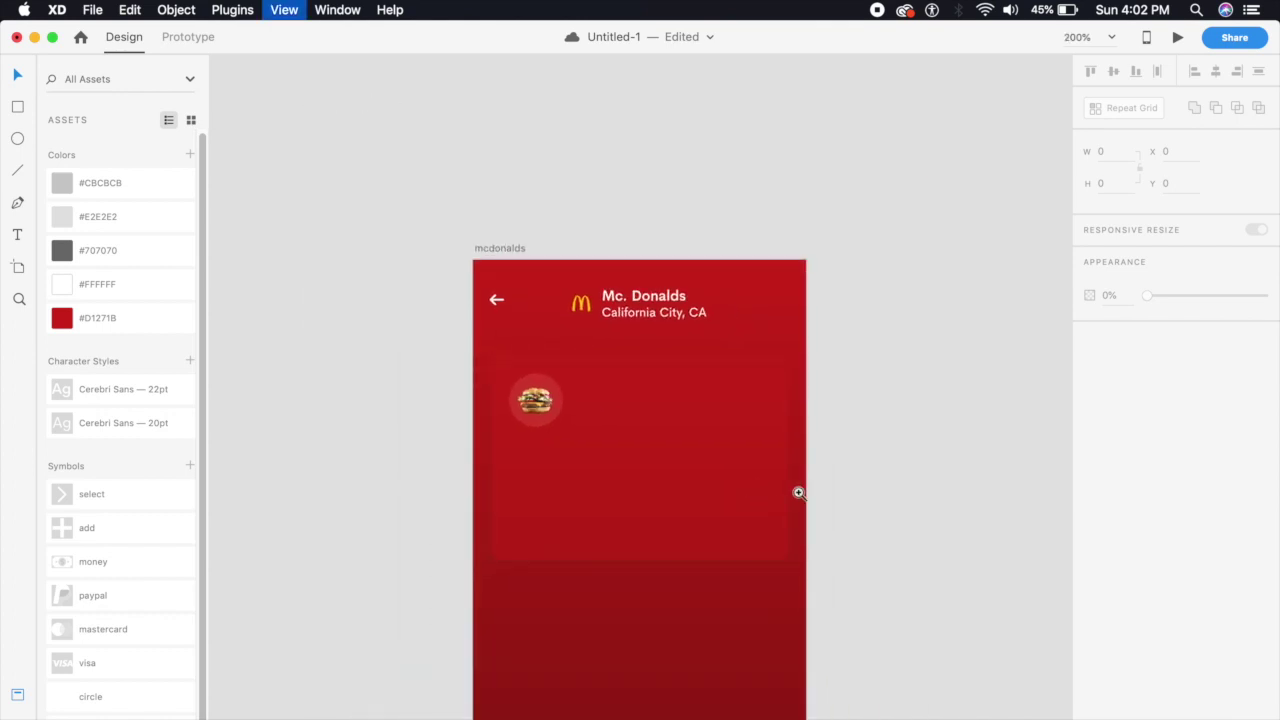
key(super+equal)
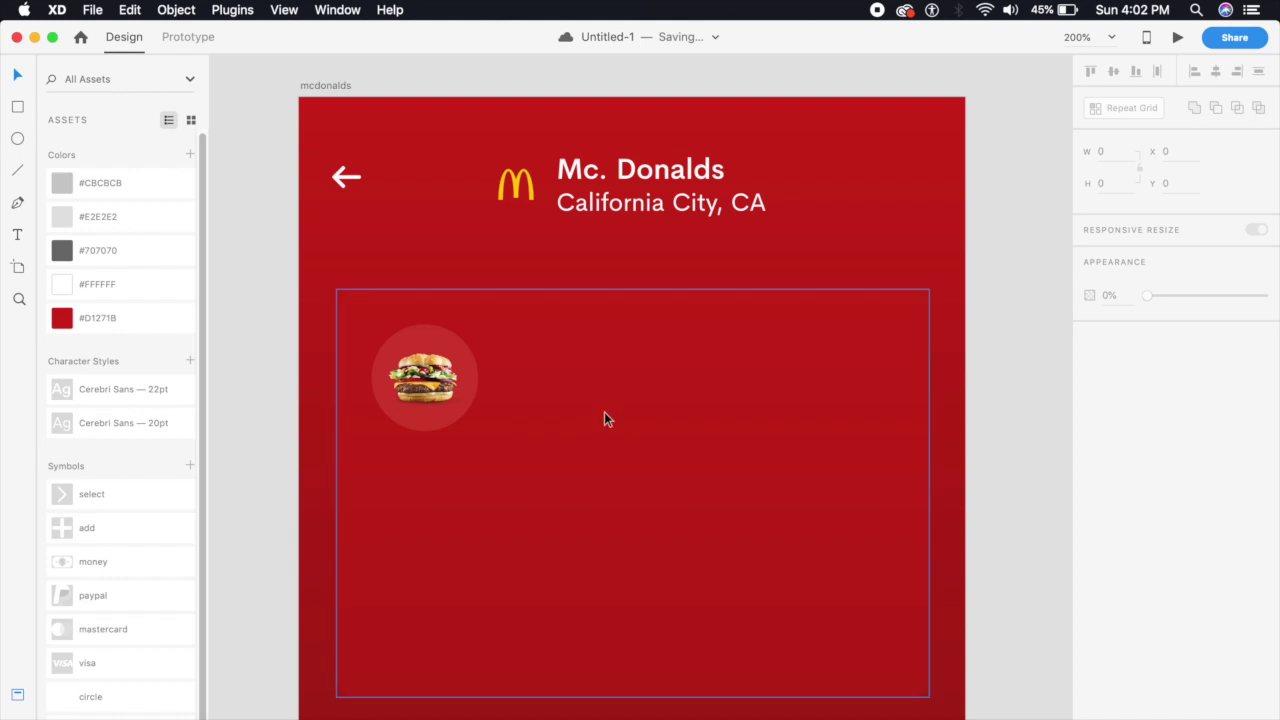
Add a 'Big Mac' text label to the right of the burger
click(427, 332)
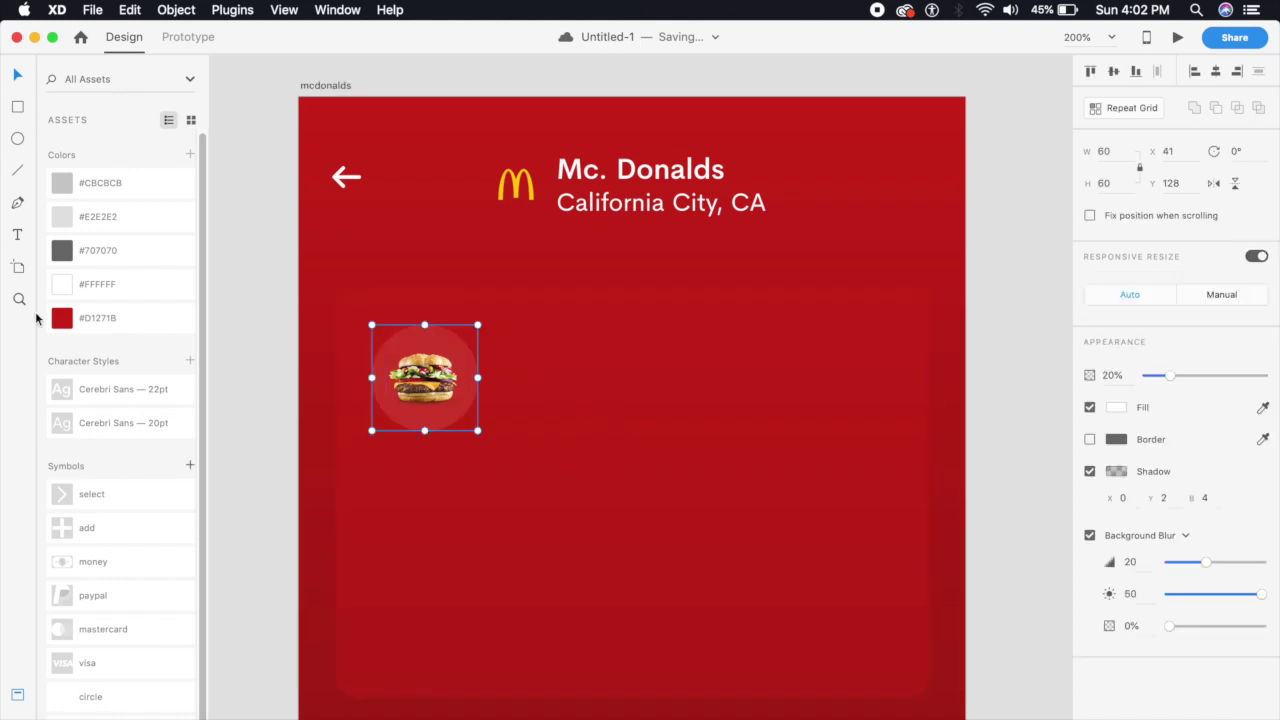
click(520, 362)
text(Big Mac)
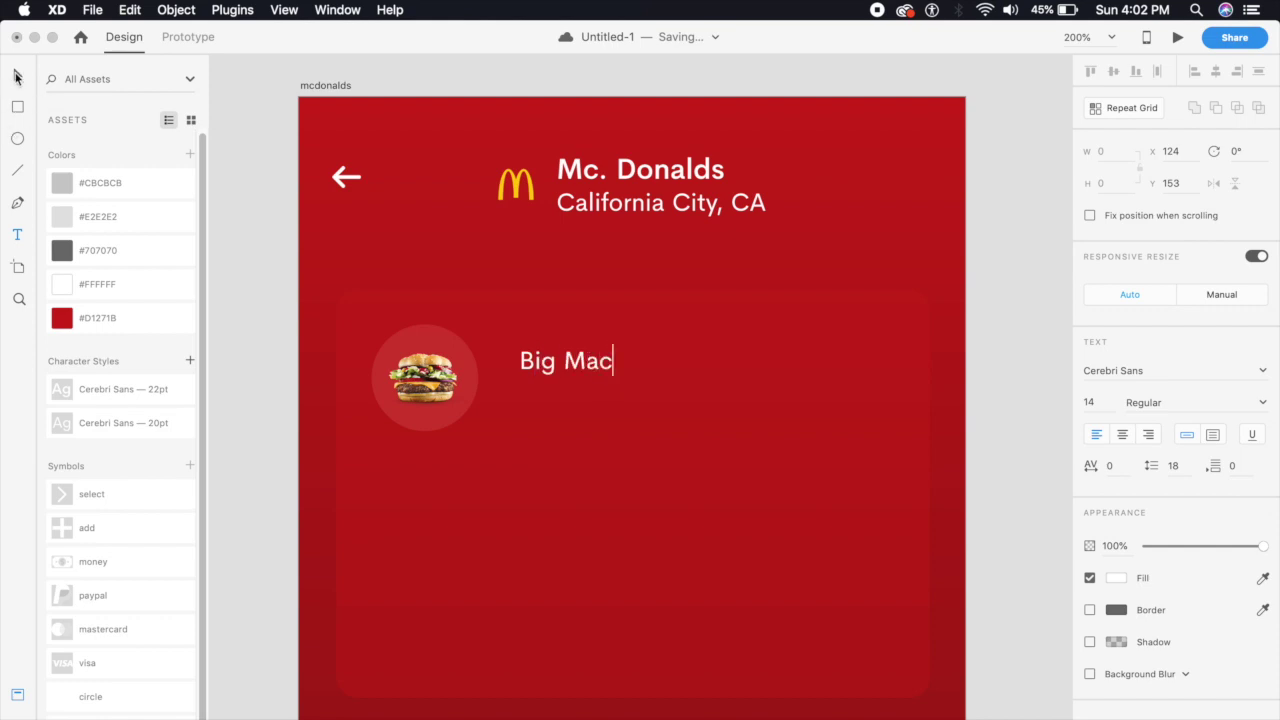
click(15, 77)
click(586, 362)
drag(584, 363, 583, 358)
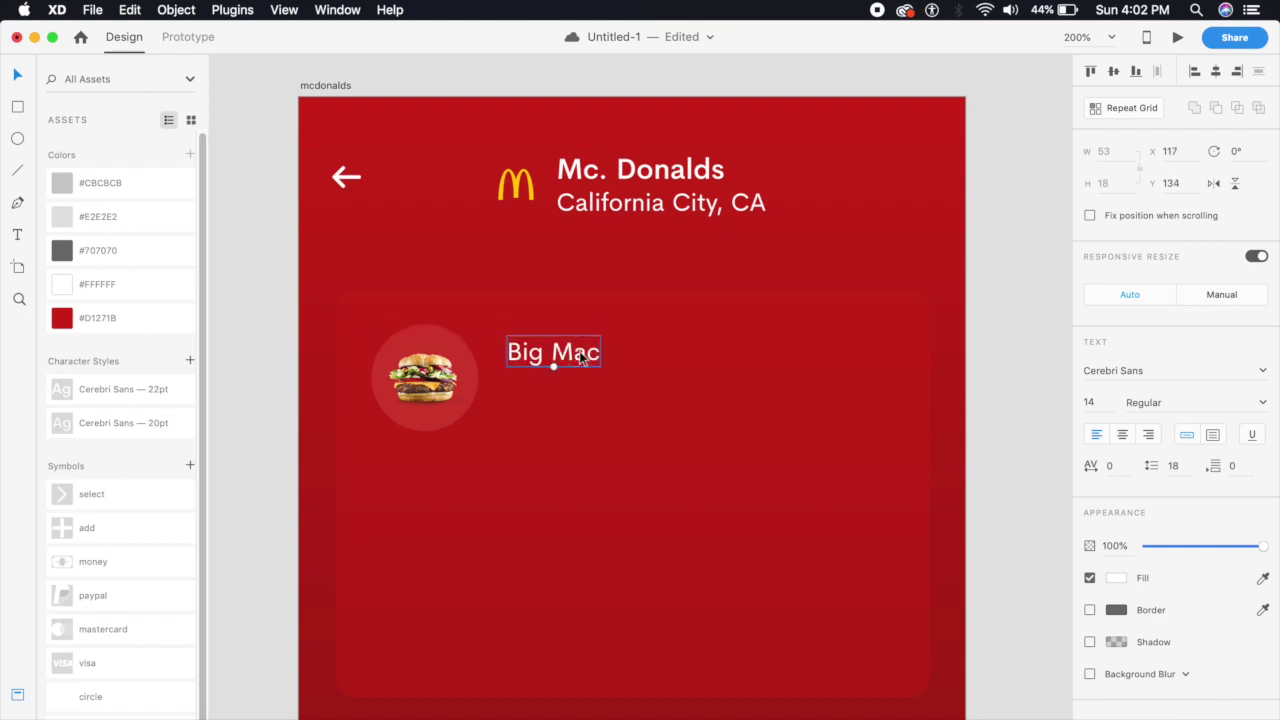
drag(581, 358, 550, 356)
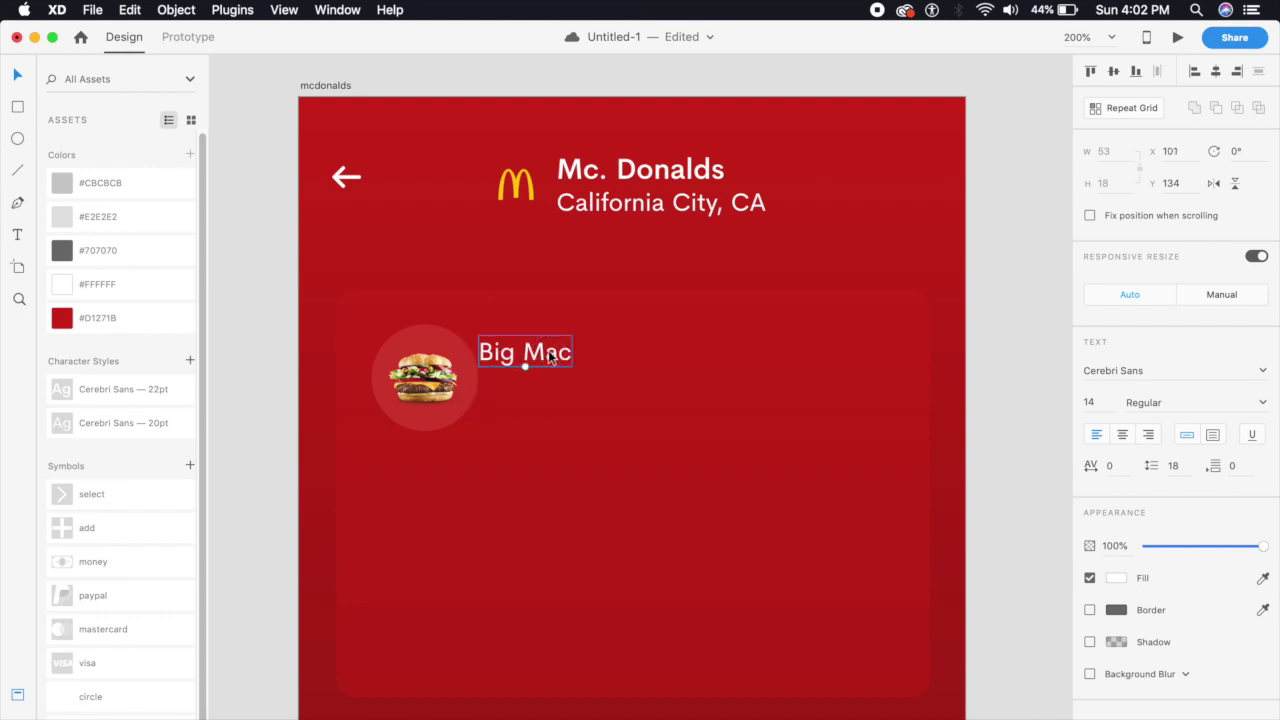
key(shift+Right)
key(shift+Right)
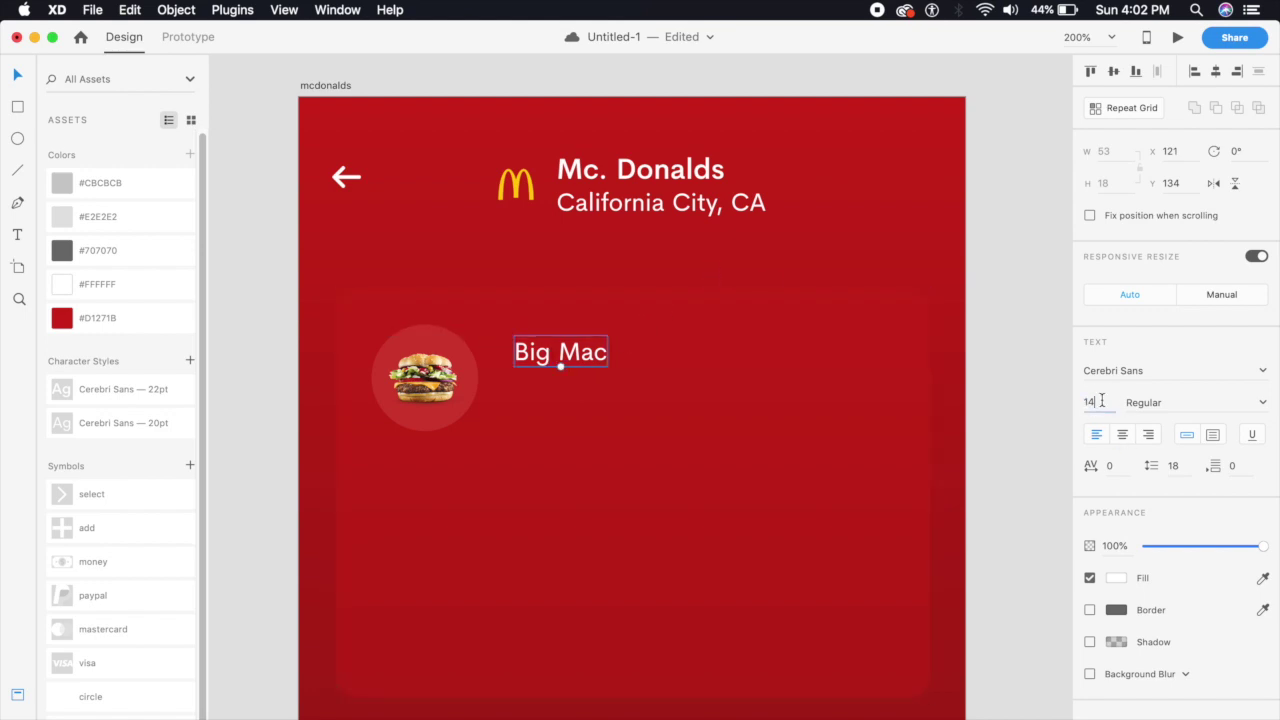
Set the Big Mac label's font size to 16
double_click(668, 170)
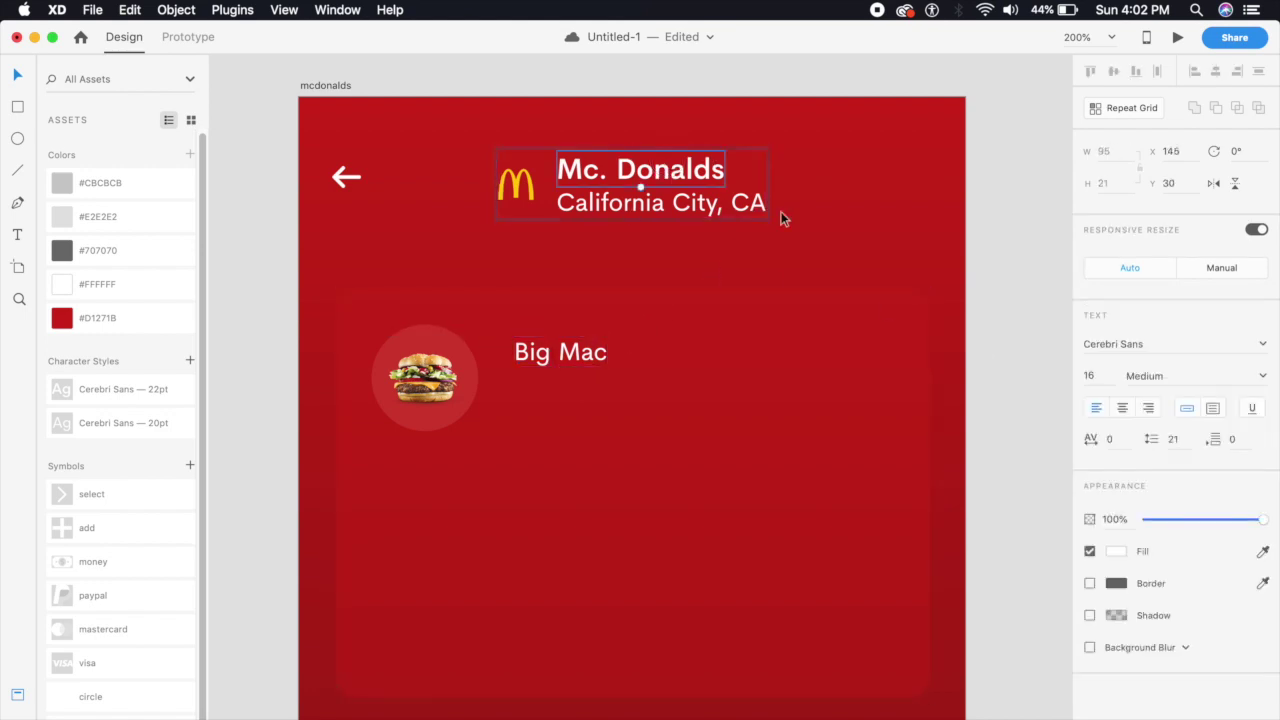
click(580, 360)
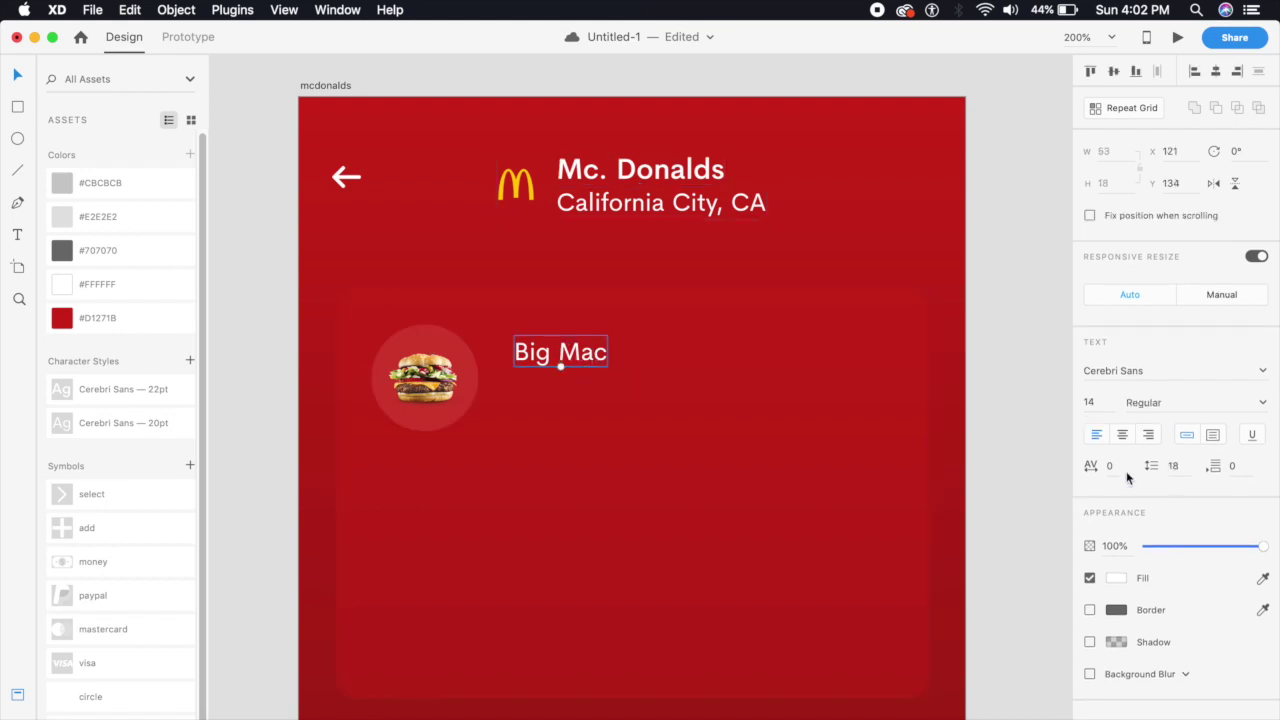
click(1101, 404)
text(16)
key(Return)
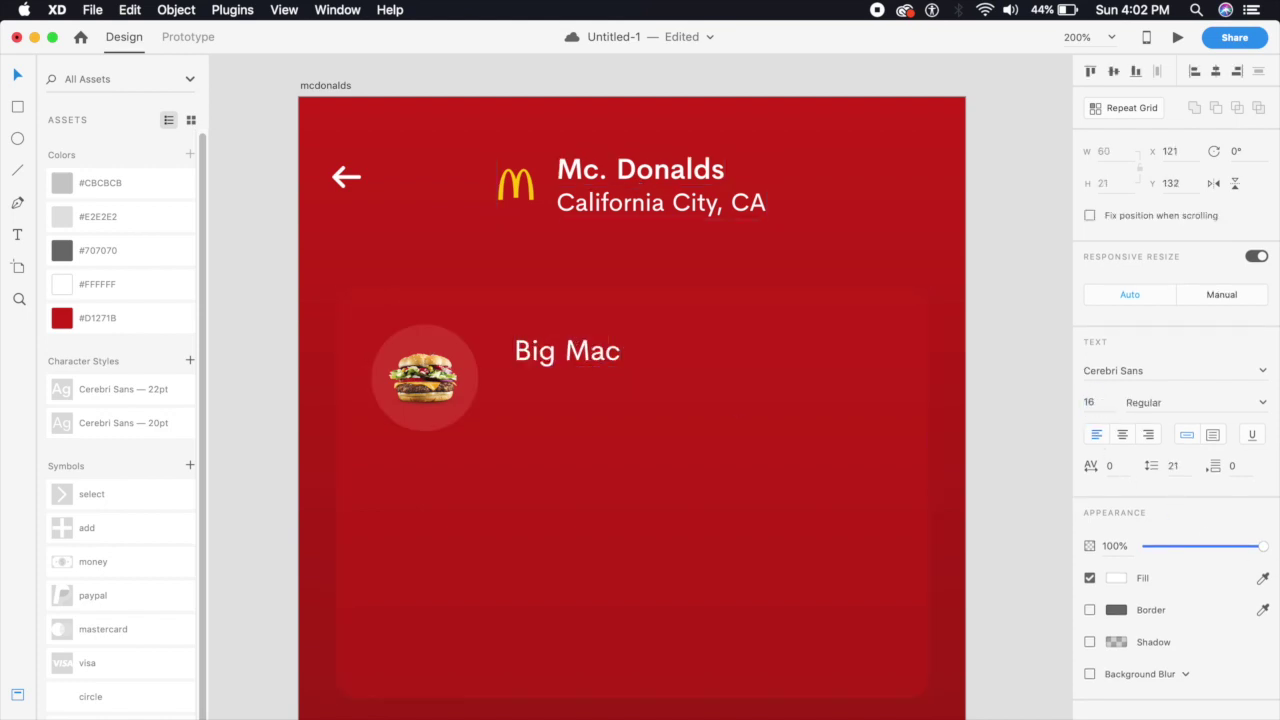
Duplicate the Big Mac label directly below itself and align both lines
drag(541, 344, 540, 398)
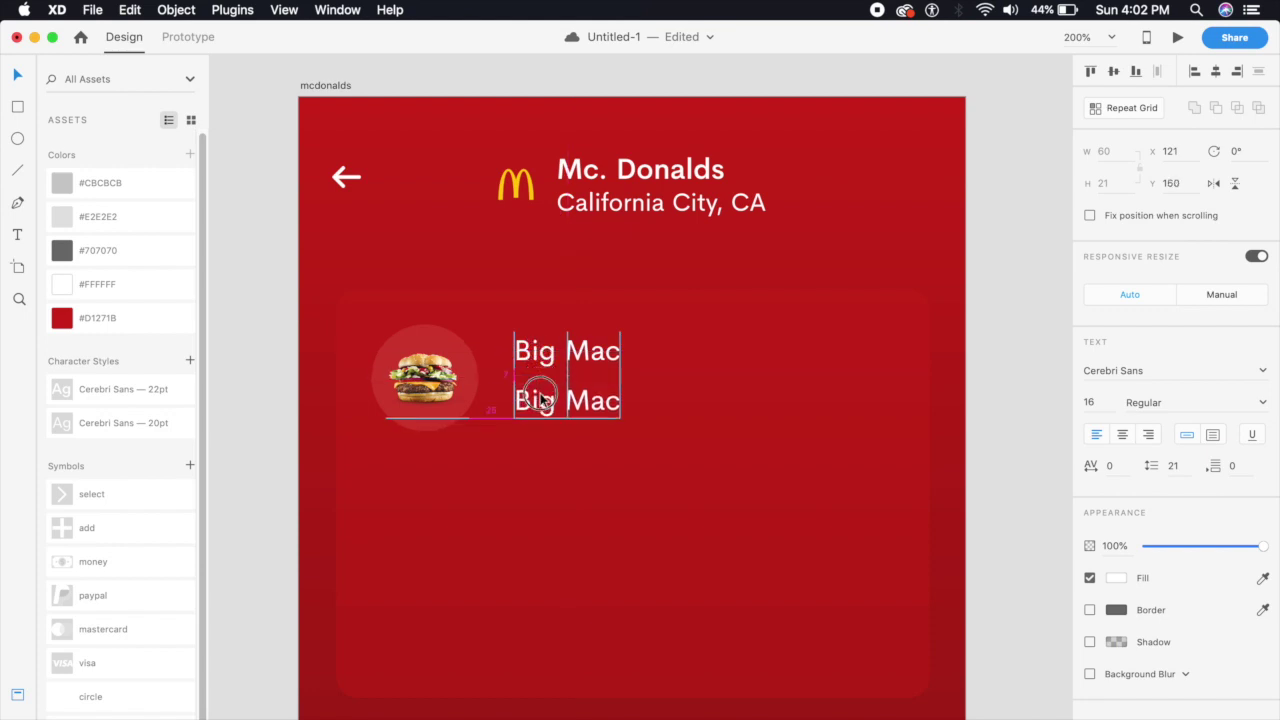
key(Down)
key(Down)
key(Down)
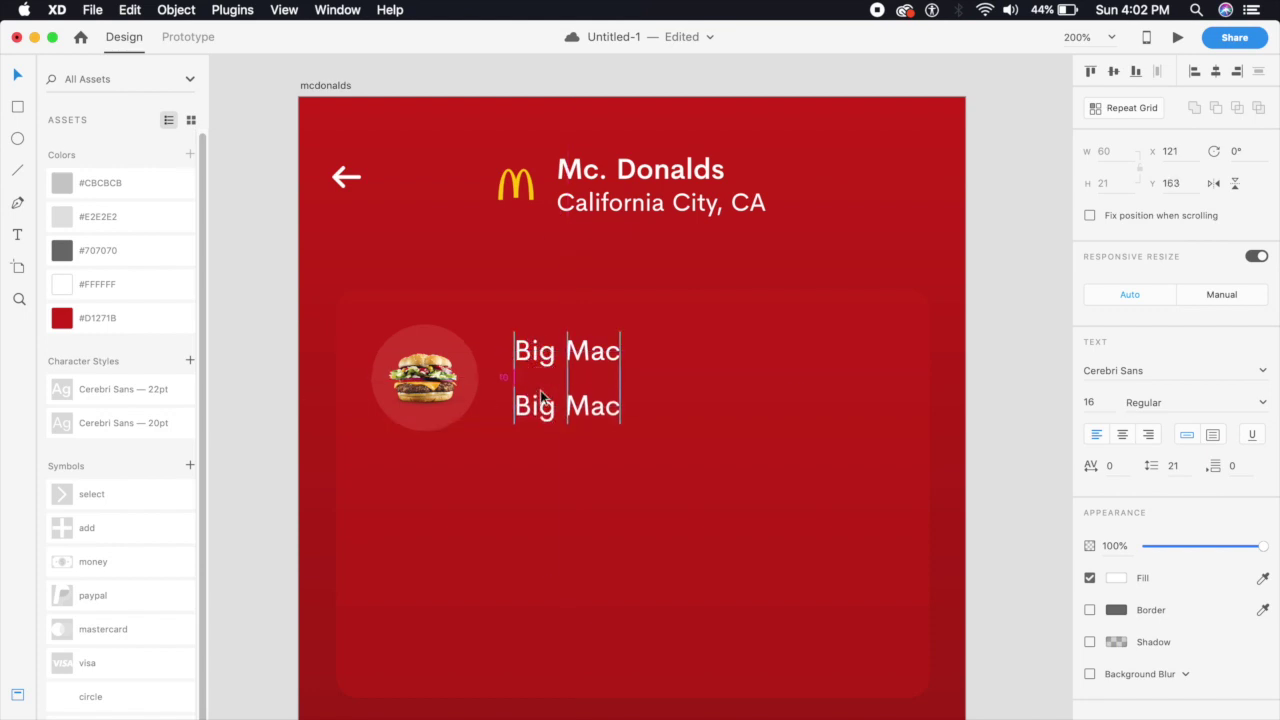
click(557, 351)
key(Up)
key(Up)
key(Up)
key(Up)
key(Up)
key(Down)
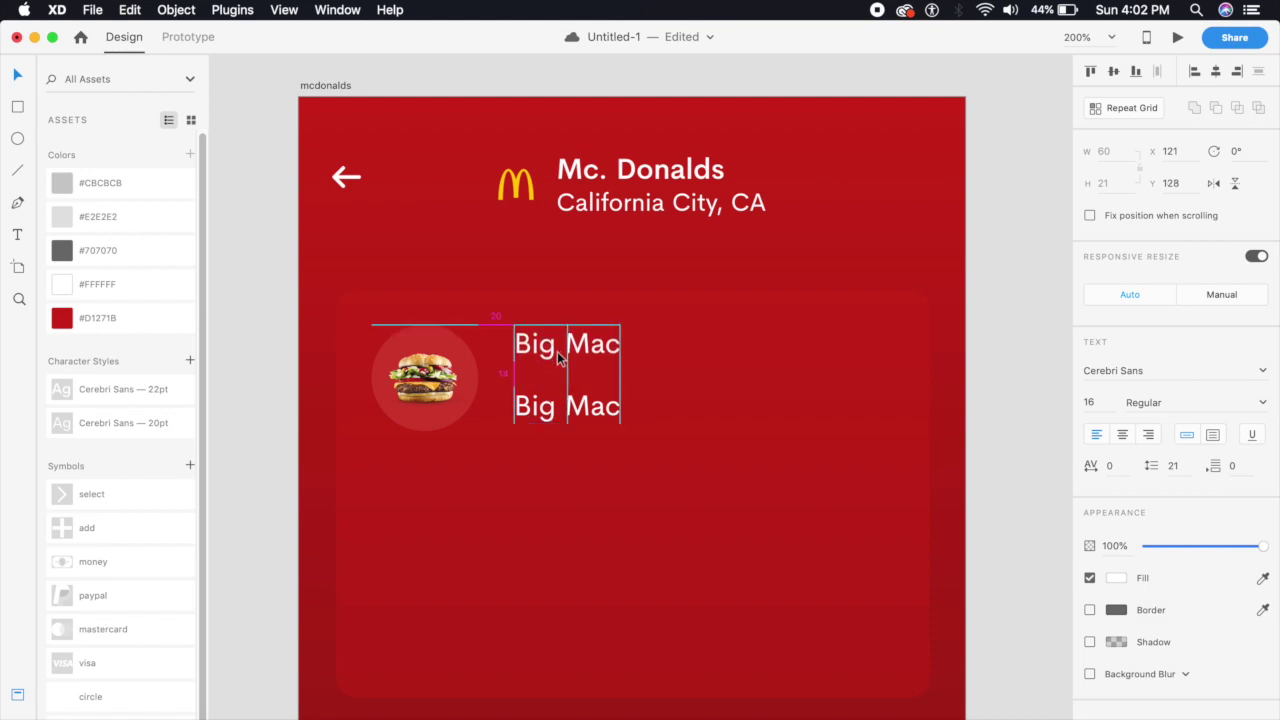
drag(588, 413, 585, 405)
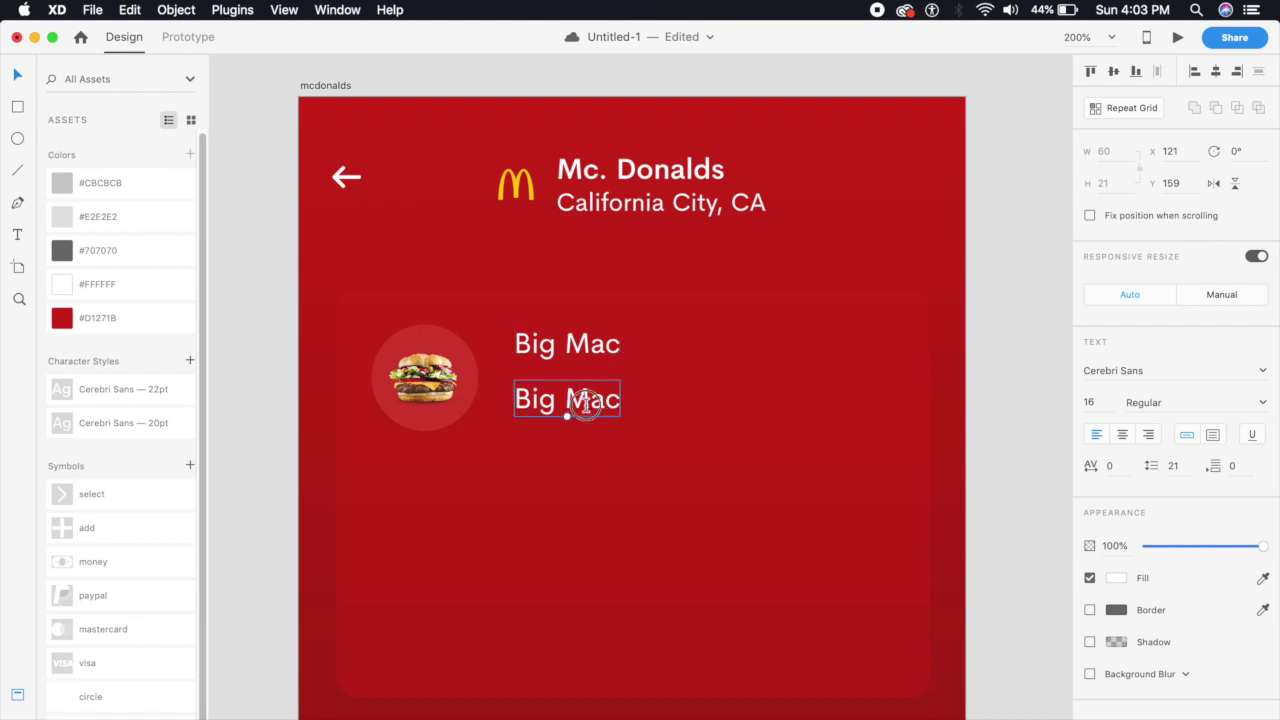
Change the copied line's text to 'Extra Lettuce, Vegan Option'
double_click(588, 400)
text(E)
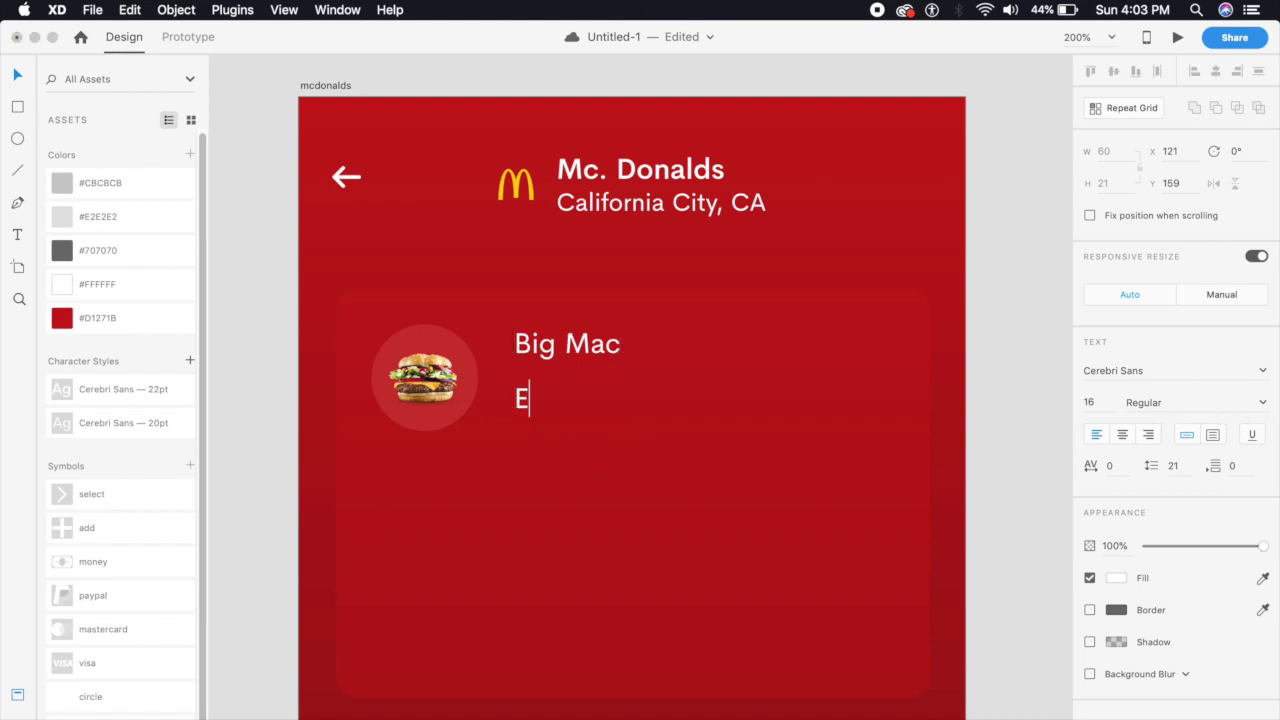
text(xtra Lettuc)
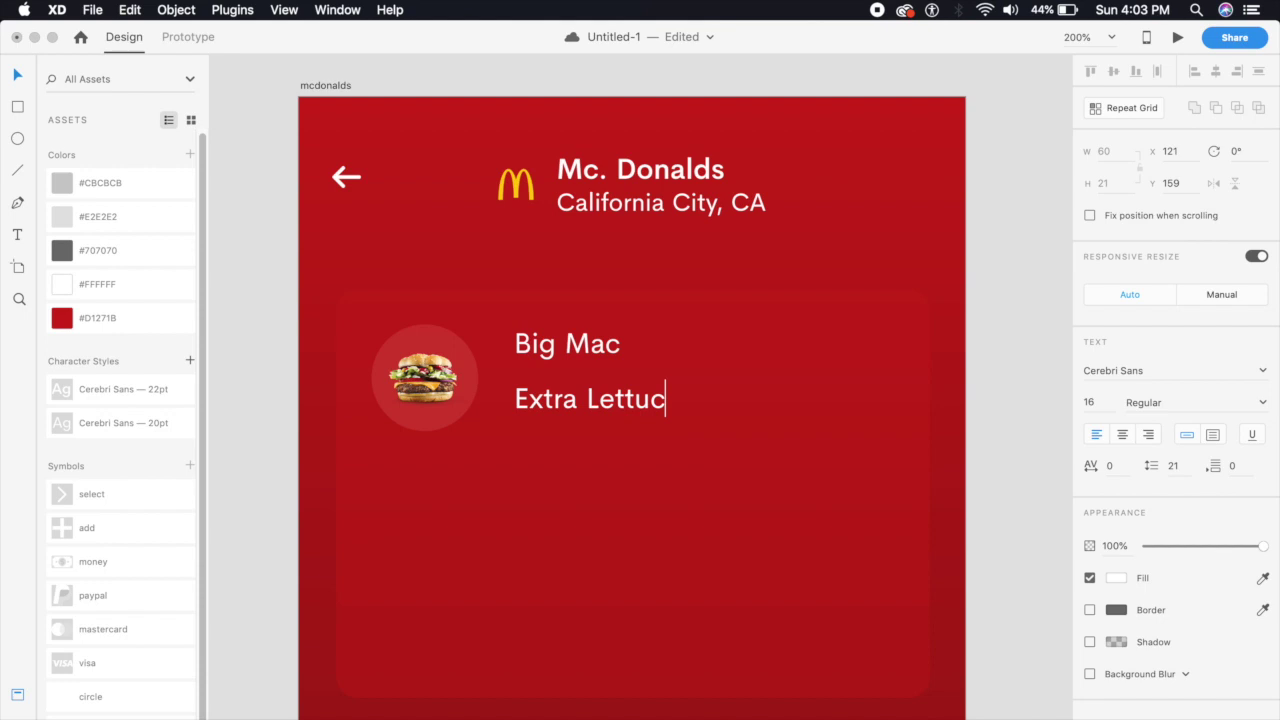
text(e, Vega)
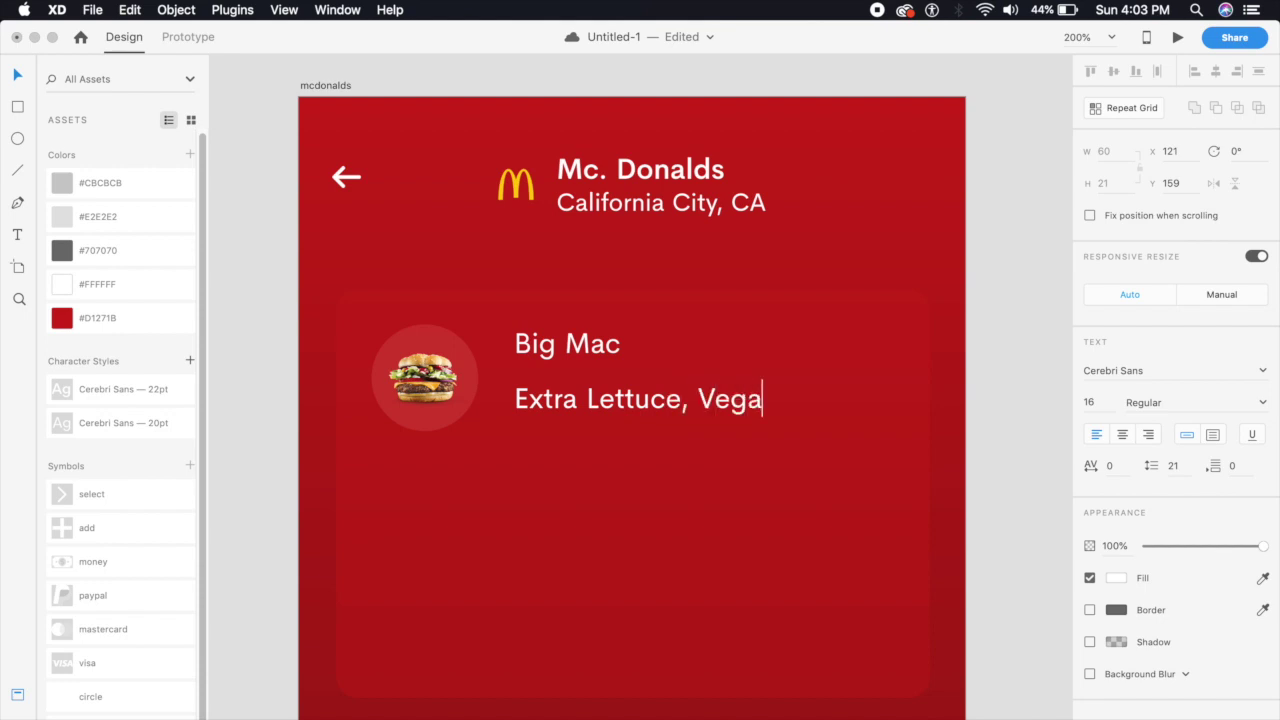
text(n Option)
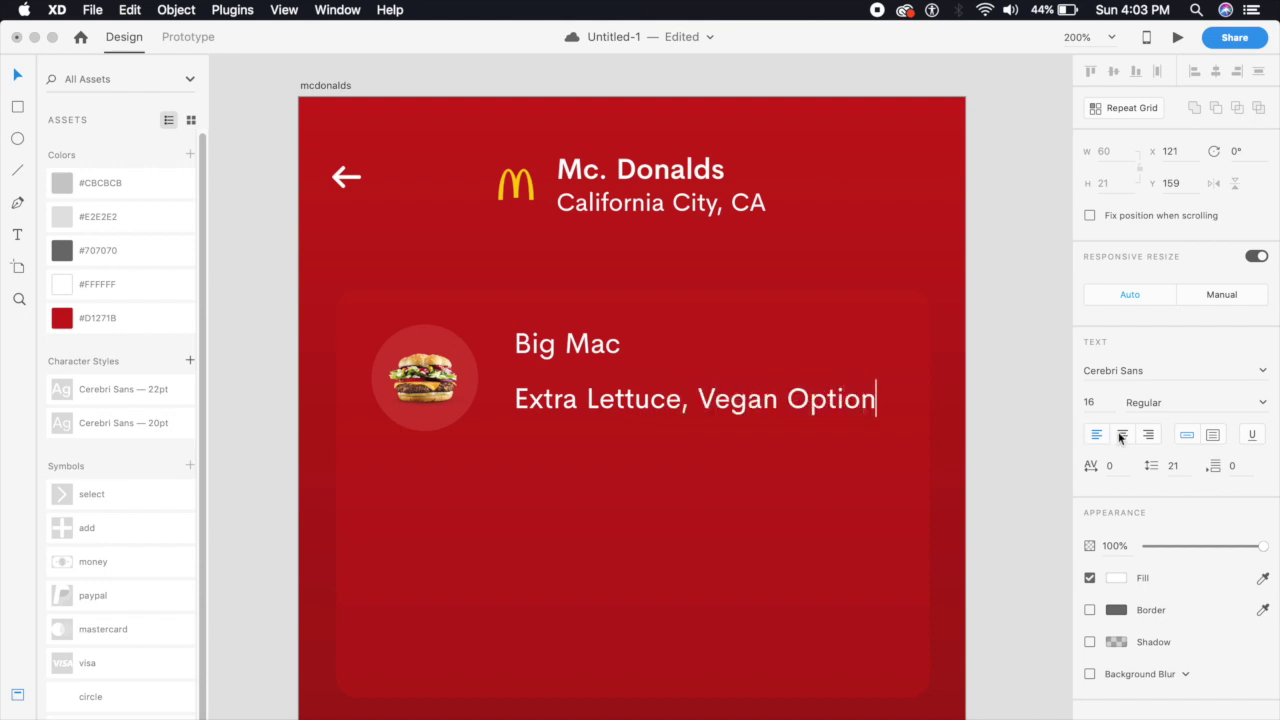
key(Escape)
Set the option line to 14 pt and move it slightly up under Big Mac
click(1095, 400)
text(1)
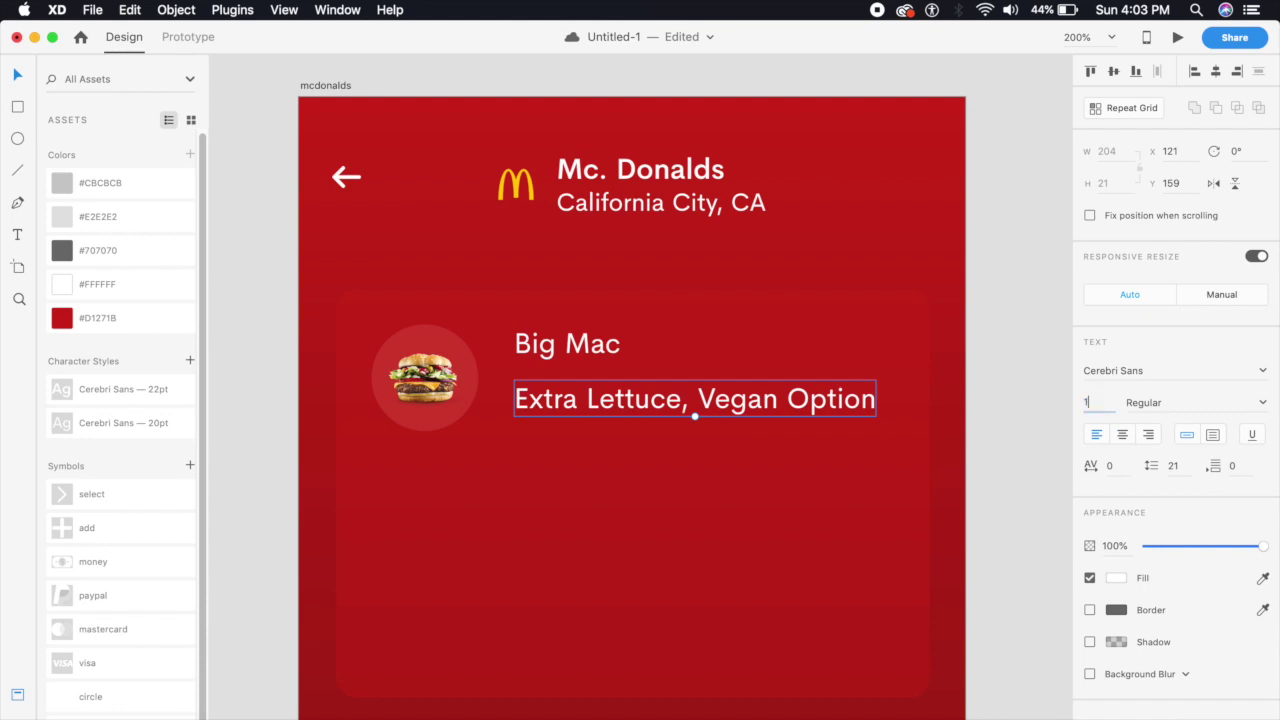
key(Return)
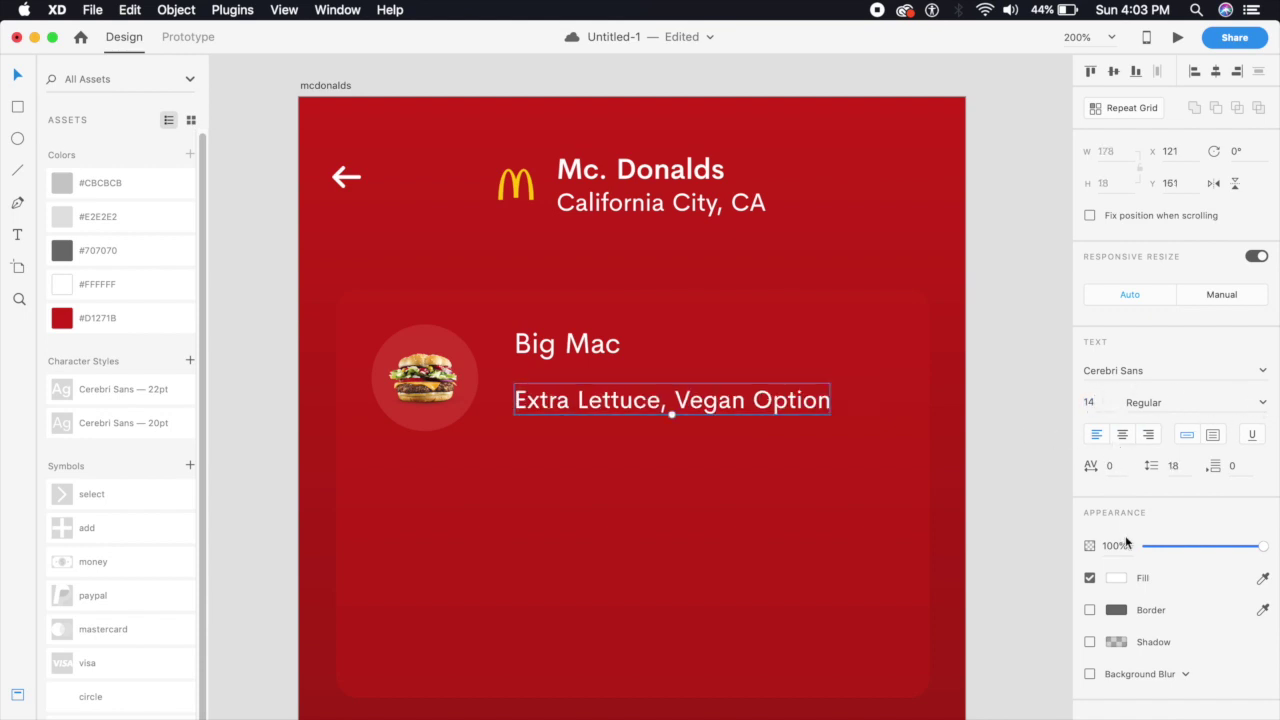
click(644, 404)
drag(644, 406, 647, 400)
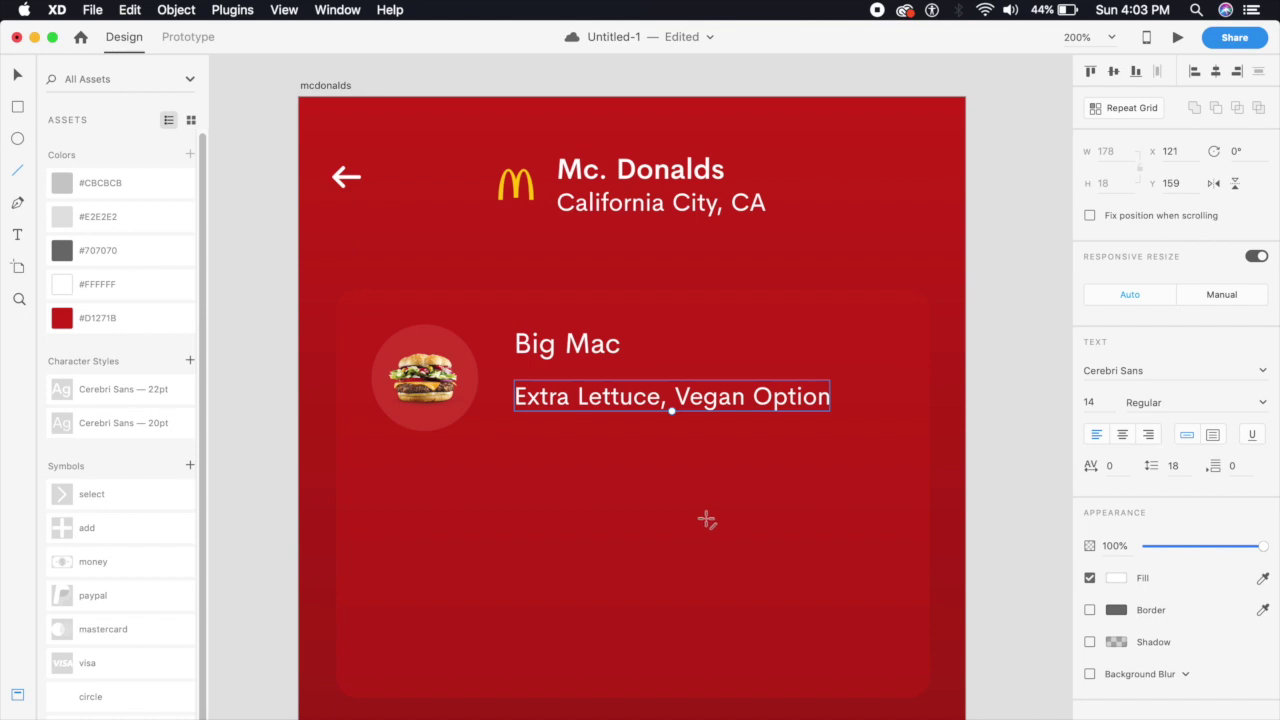
key(super+equal)
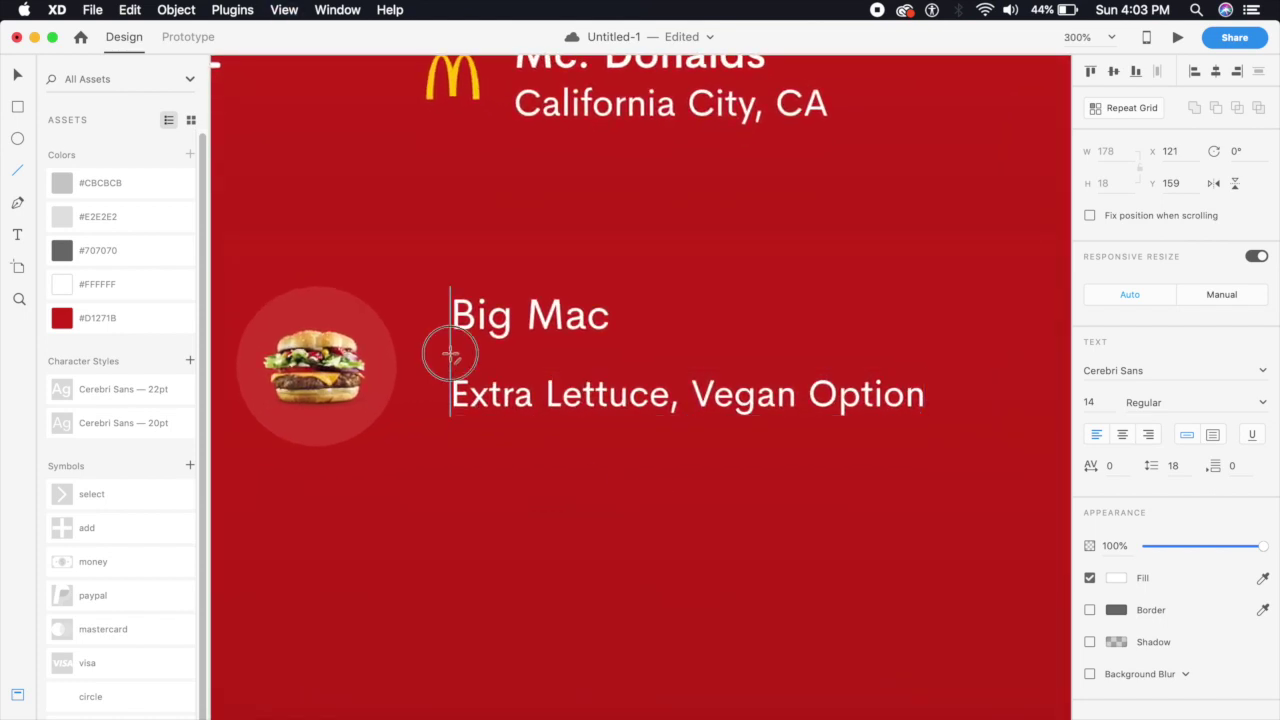
drag(450, 353, 965, 369)
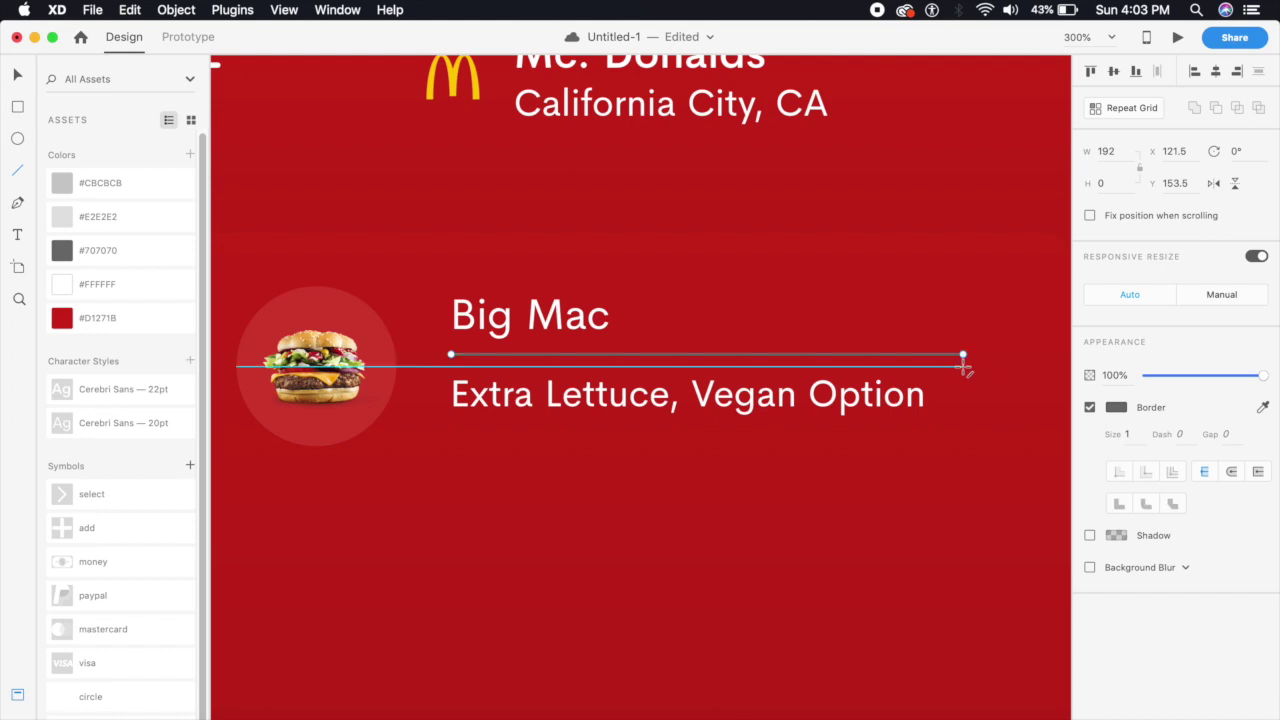
key(super+minus)
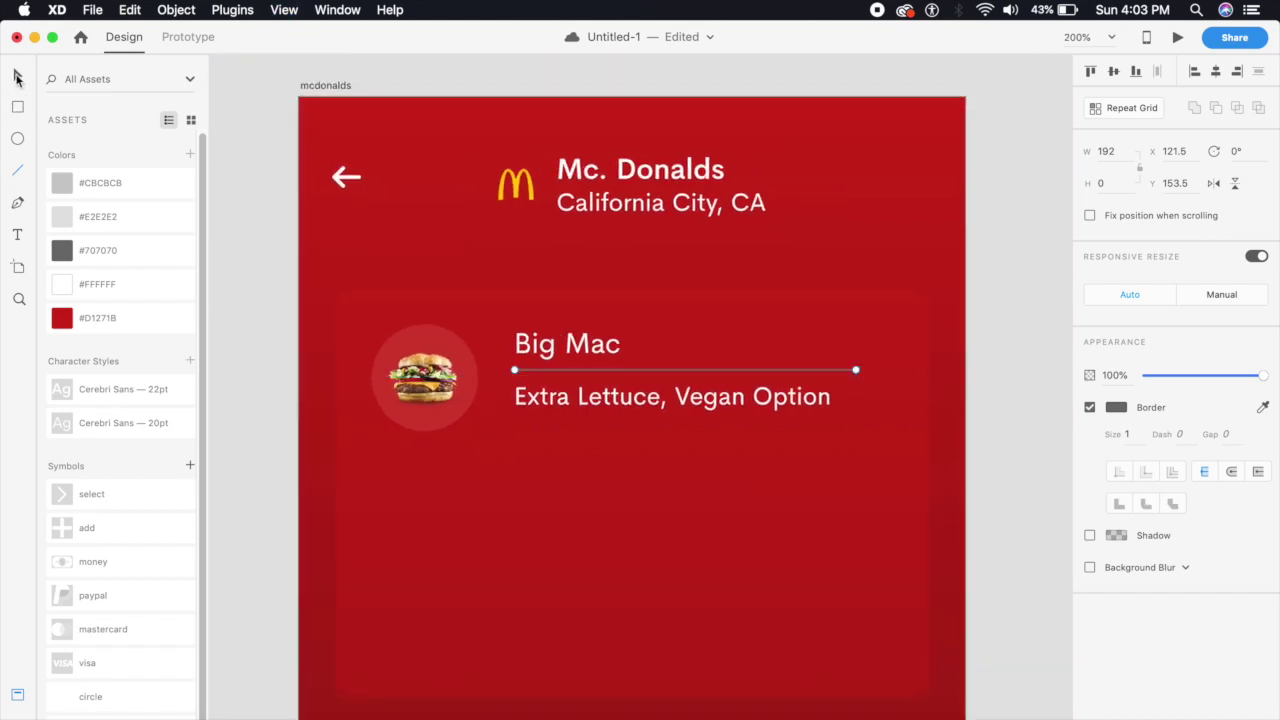
click(1116, 407)
drag(986, 414, 834, 240)
click(1113, 375)
text(2)
key(Return)
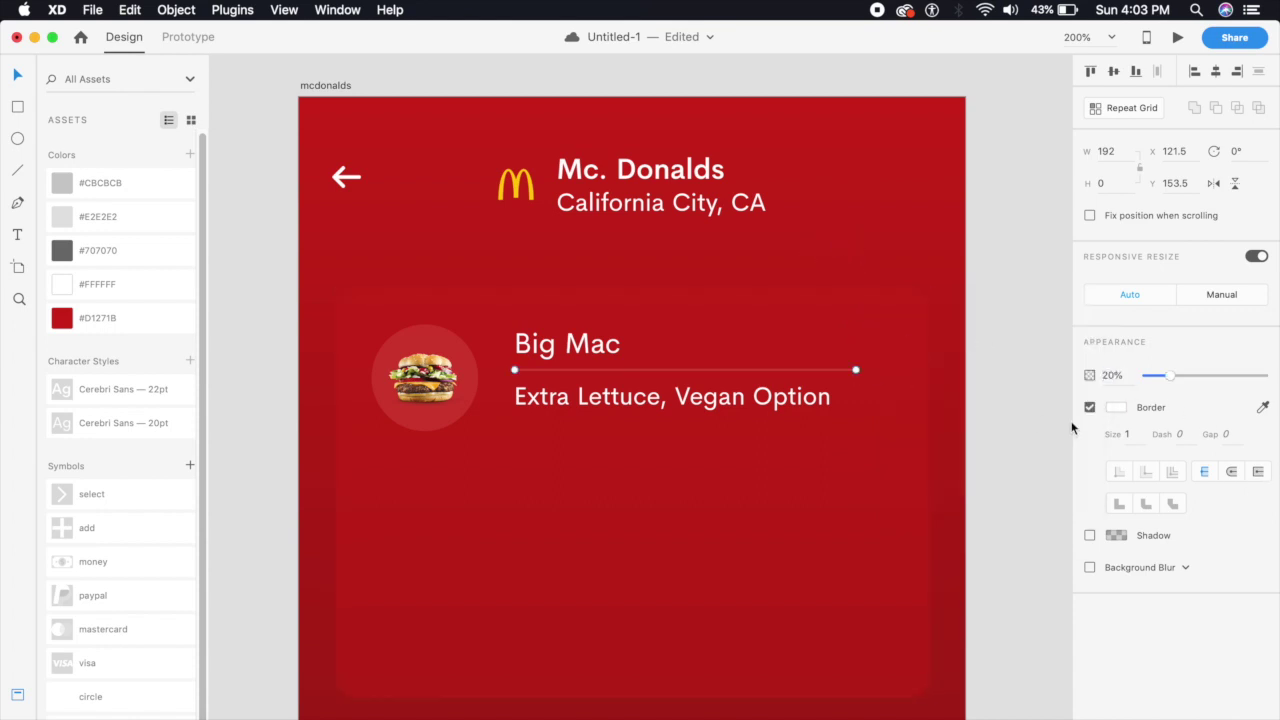
click(1037, 423)
click(731, 370)
click(1127, 369)
text(15)
key(Return)
drag(856, 370, 880, 371)
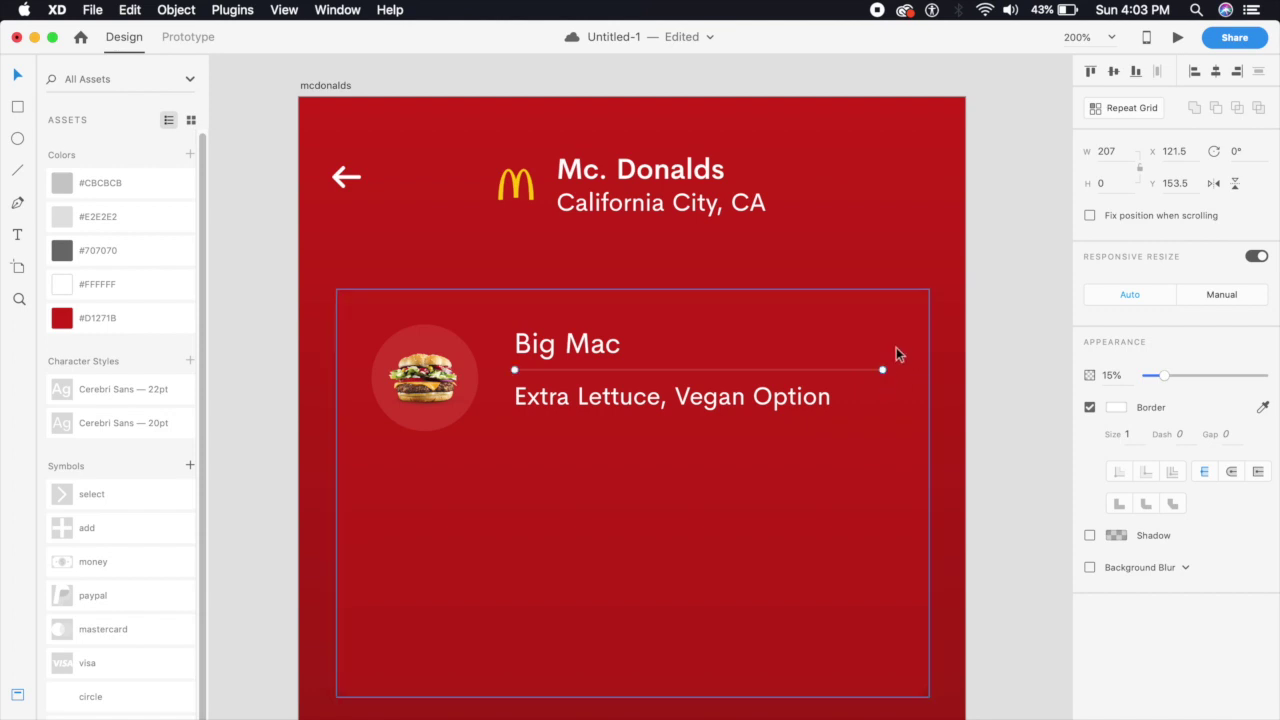
click(940, 386)
scroll(977, 363, down, 5)
scroll(977, 363, left, 4)
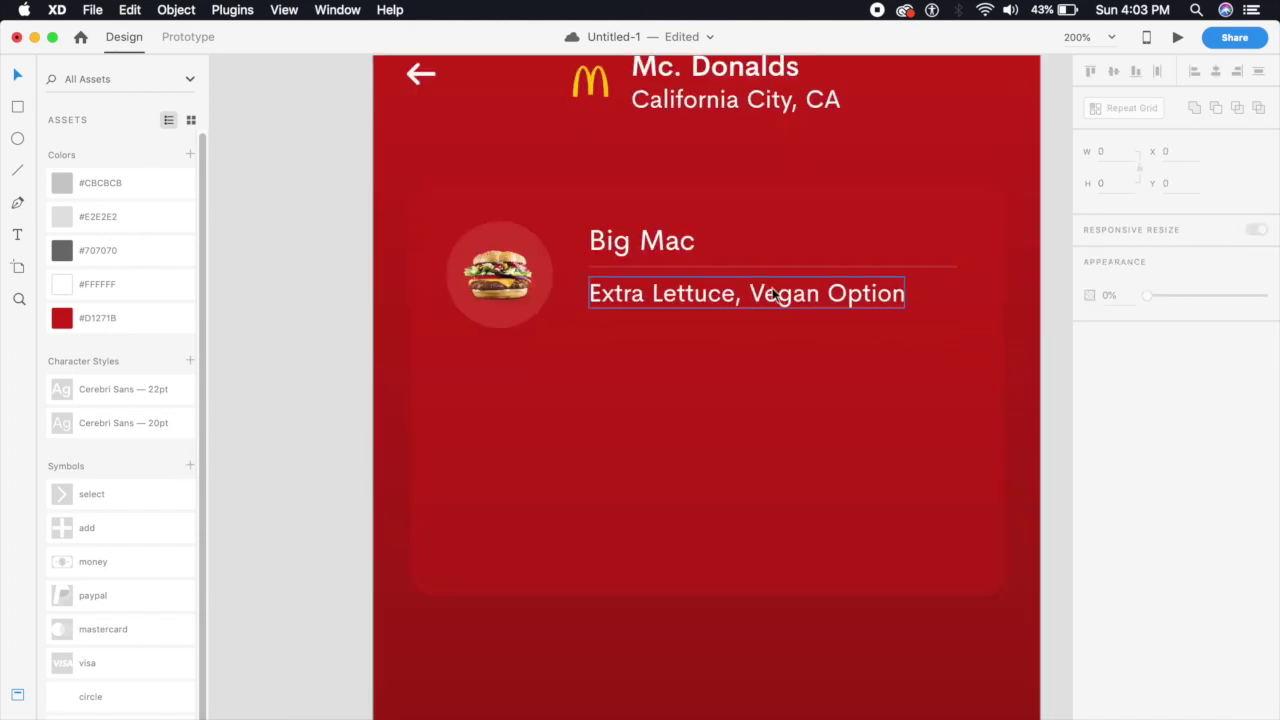
key(super+minus)
key(super+equal)
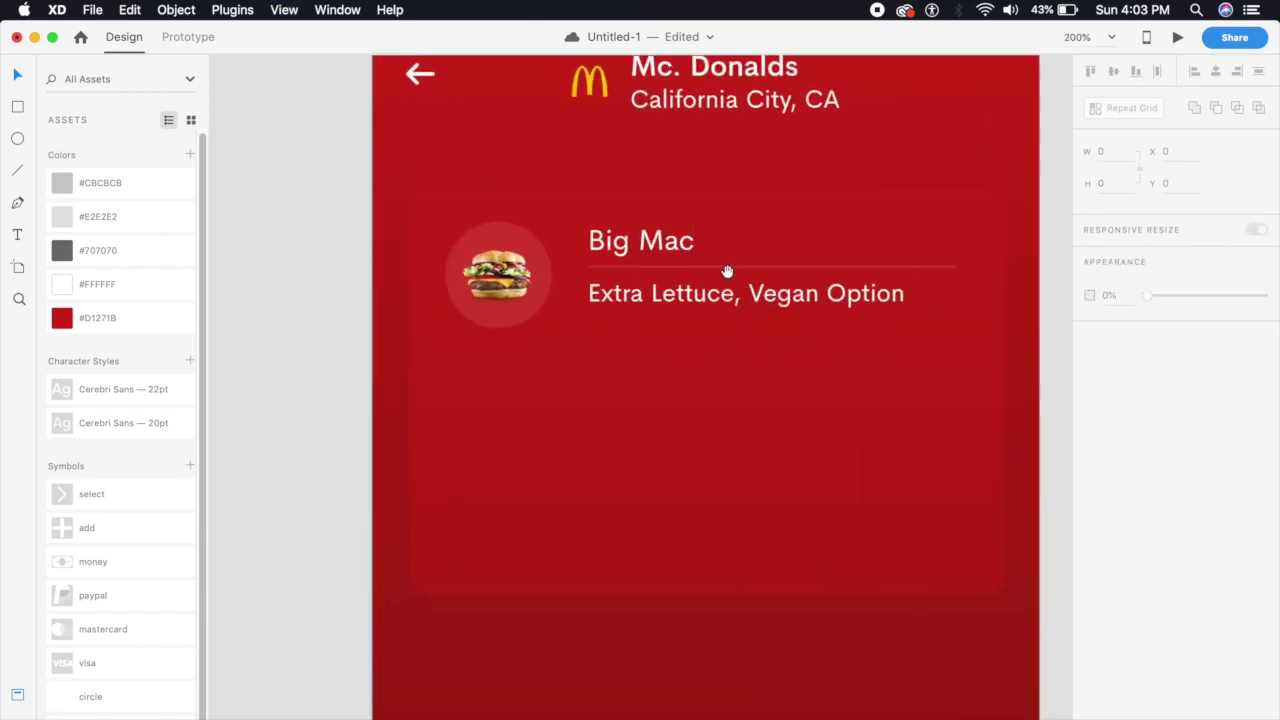
key(super+equal)
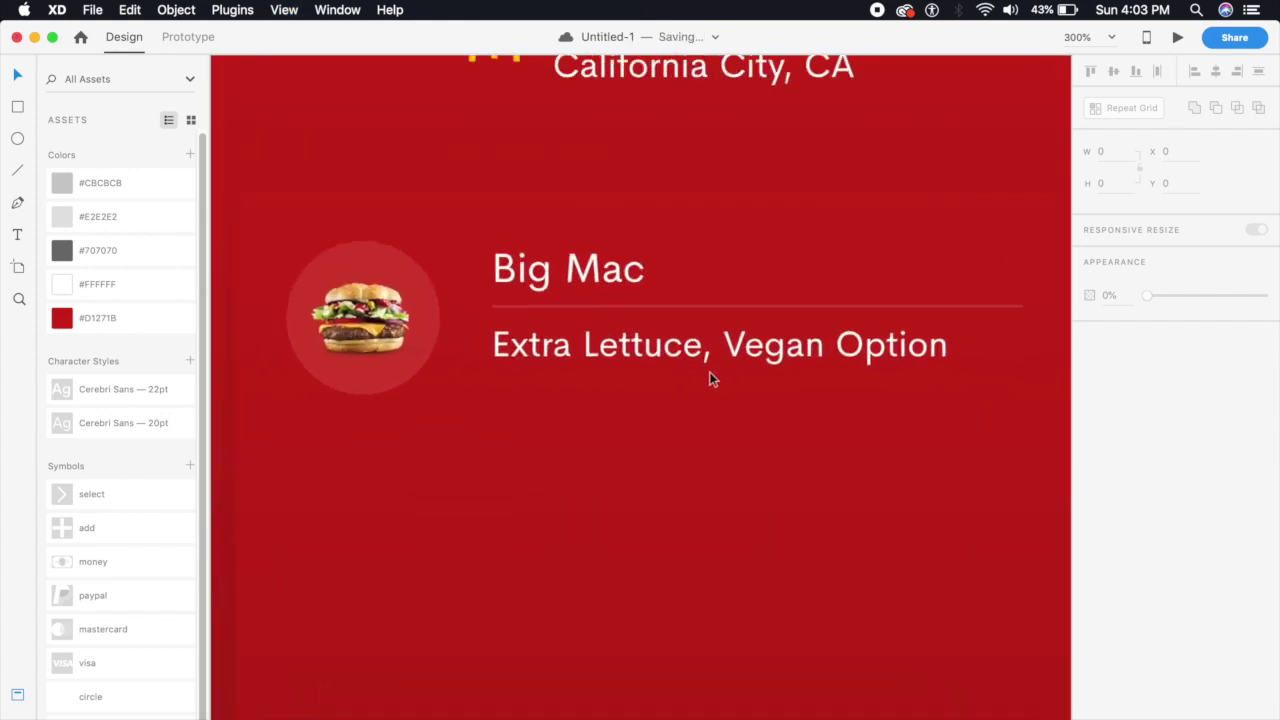
Draw a borderless rectangle right of Big Mac with corner radius 12 and 20% opacity
click(17, 106)
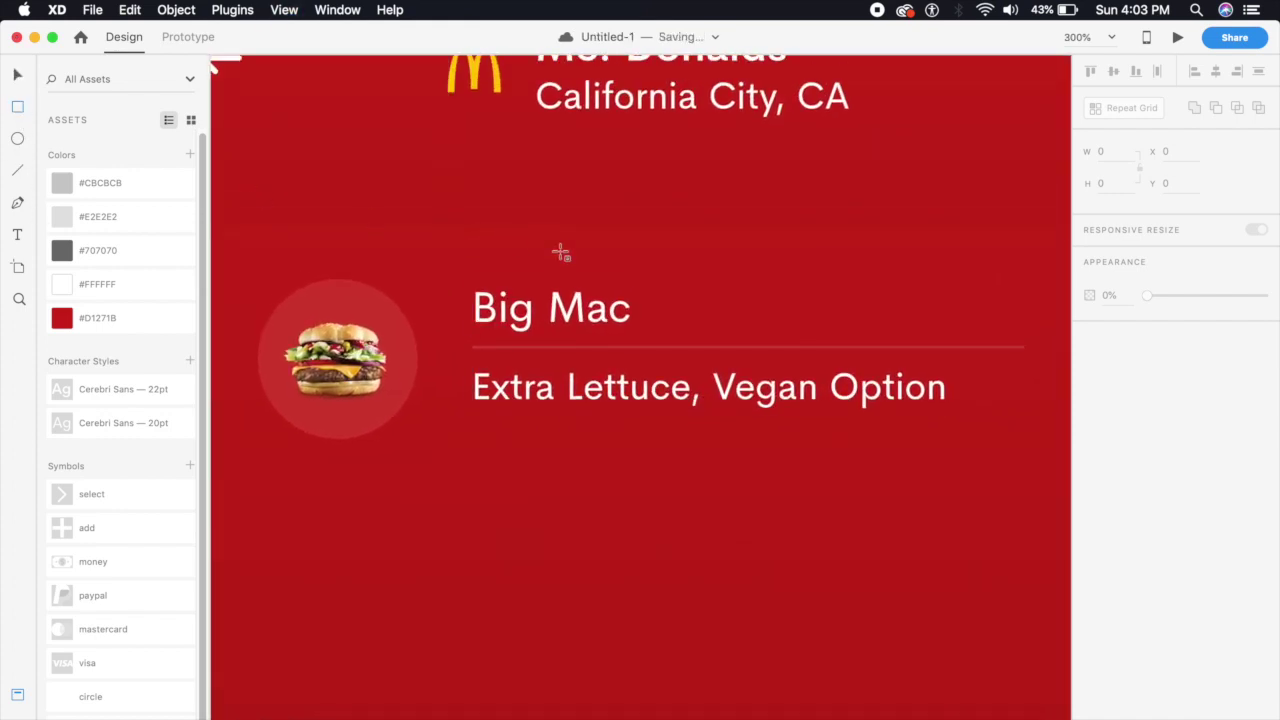
drag(656, 297, 738, 331)
click(17, 75)
click(1088, 471)
click(1152, 408)
text(12)
key(Return)
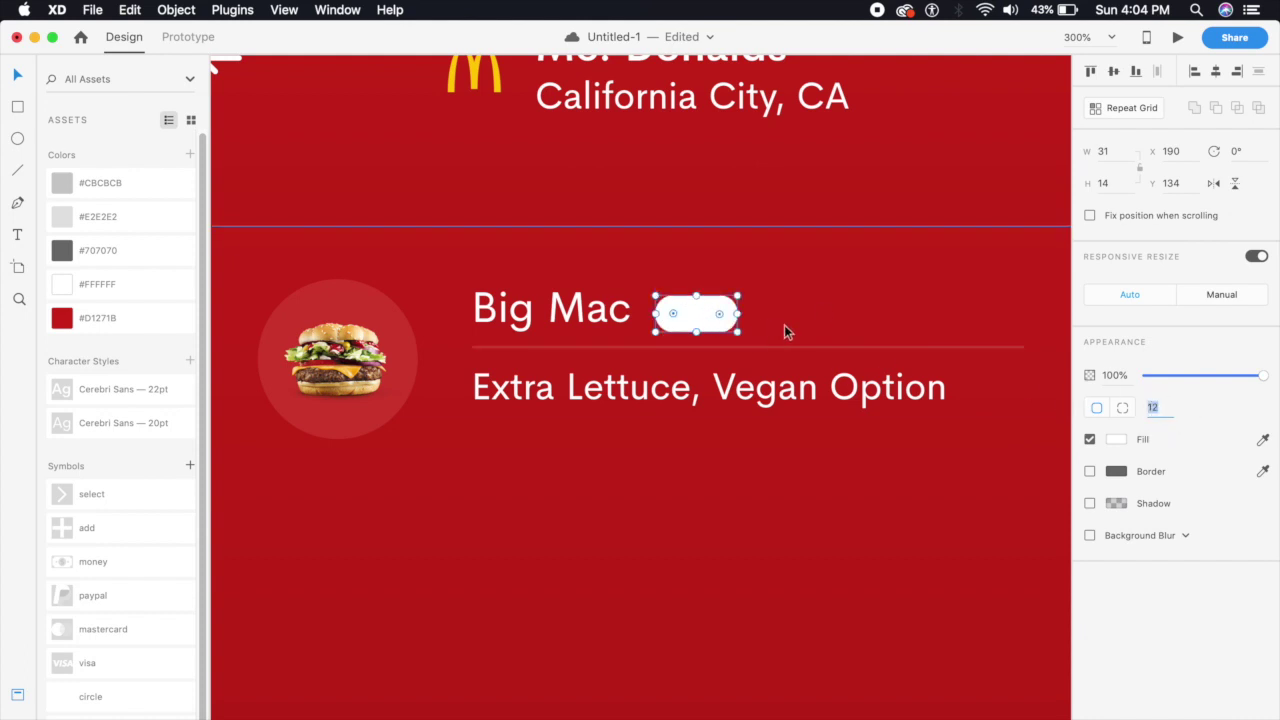
drag(704, 314, 709, 308)
click(1112, 374)
text(20)
key(Return)
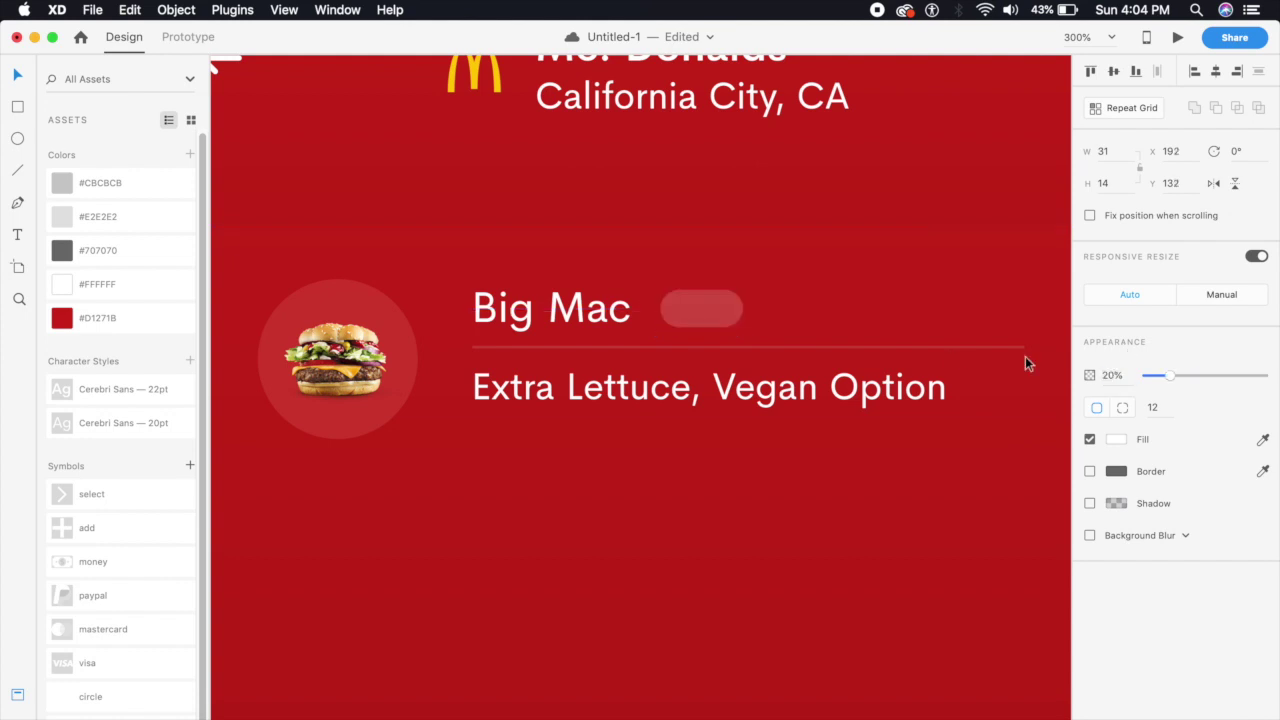
Add 'x2' text inside the rounded rectangle at font size 10
click(17, 234)
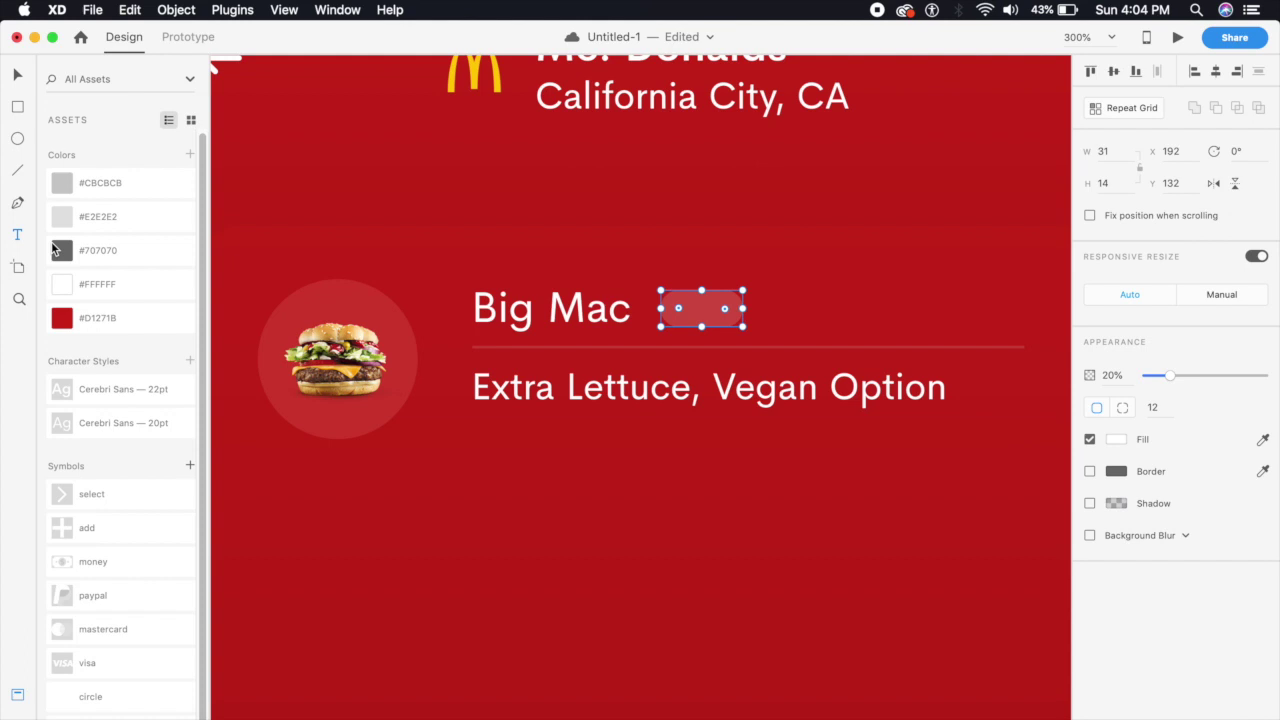
click(697, 312)
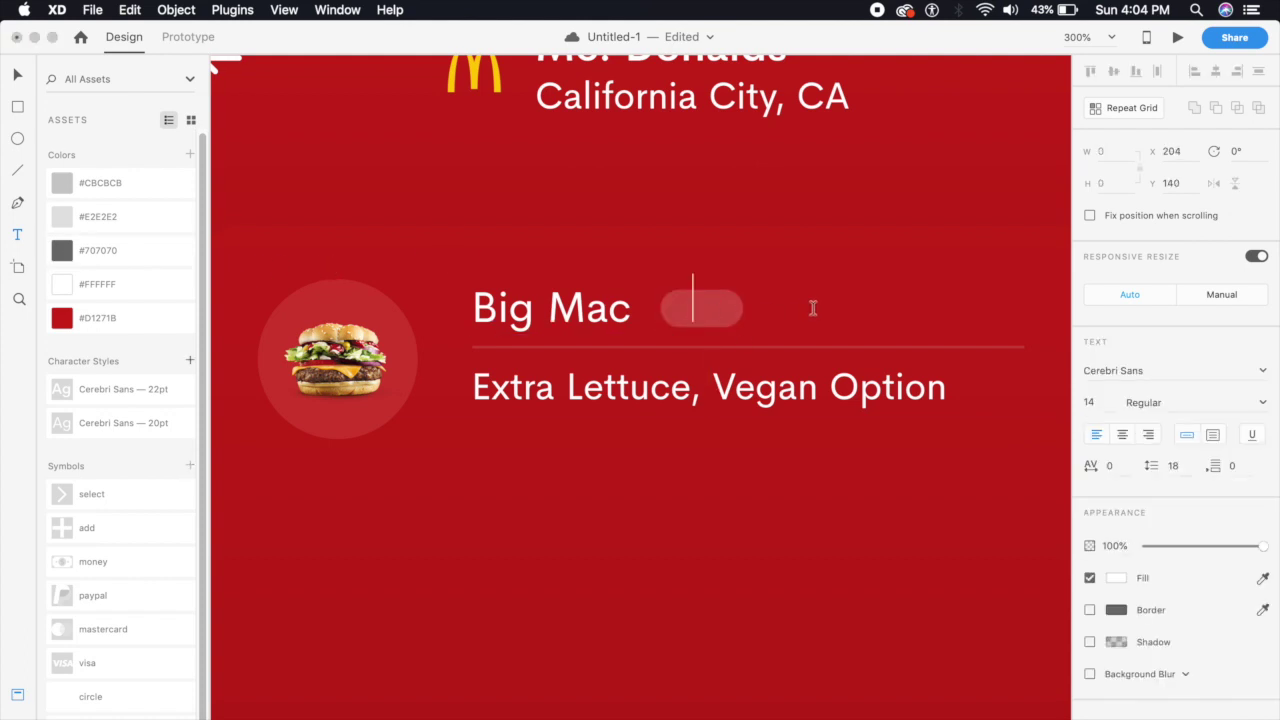
text(x2)
click(16, 77)
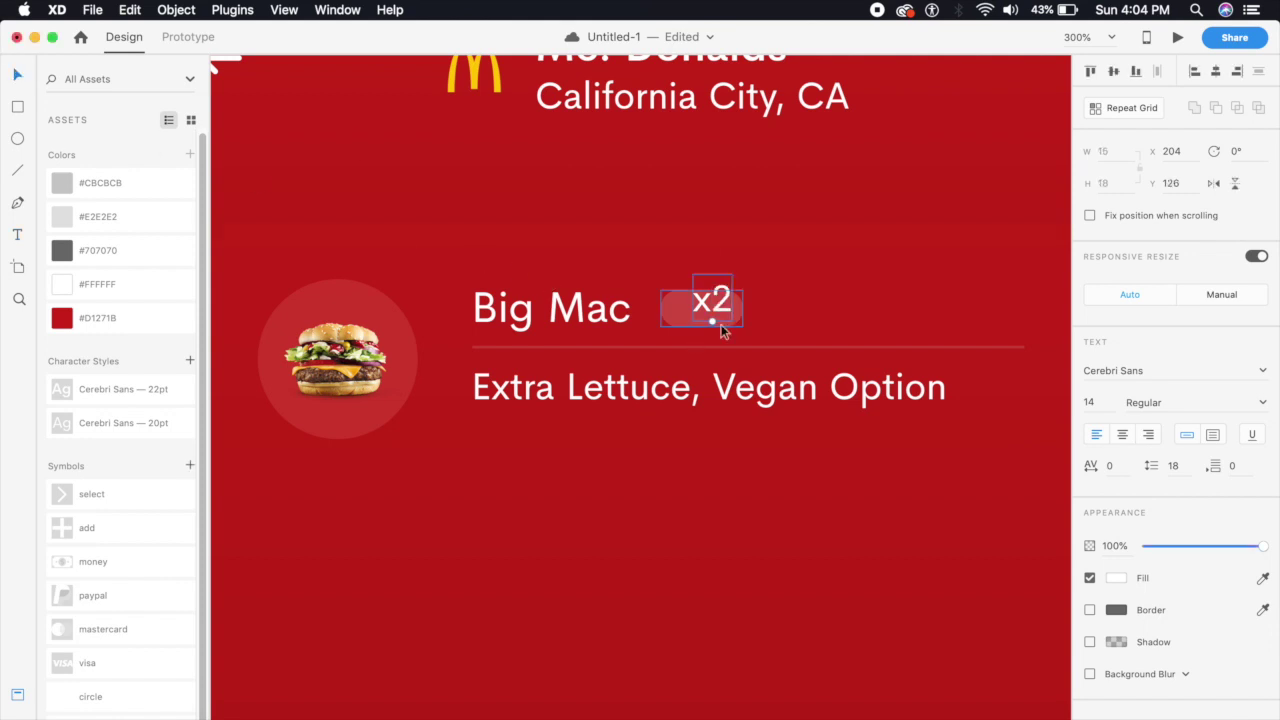
click(1093, 402)
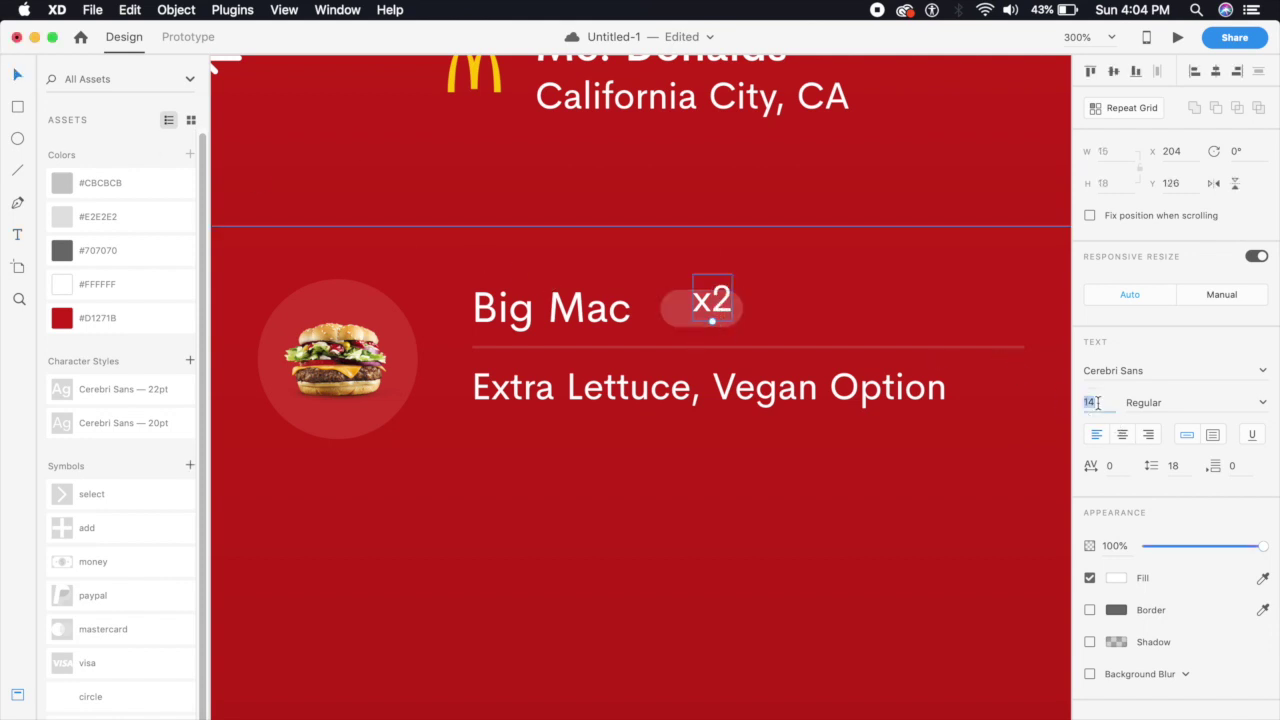
text(12)
key(Return)
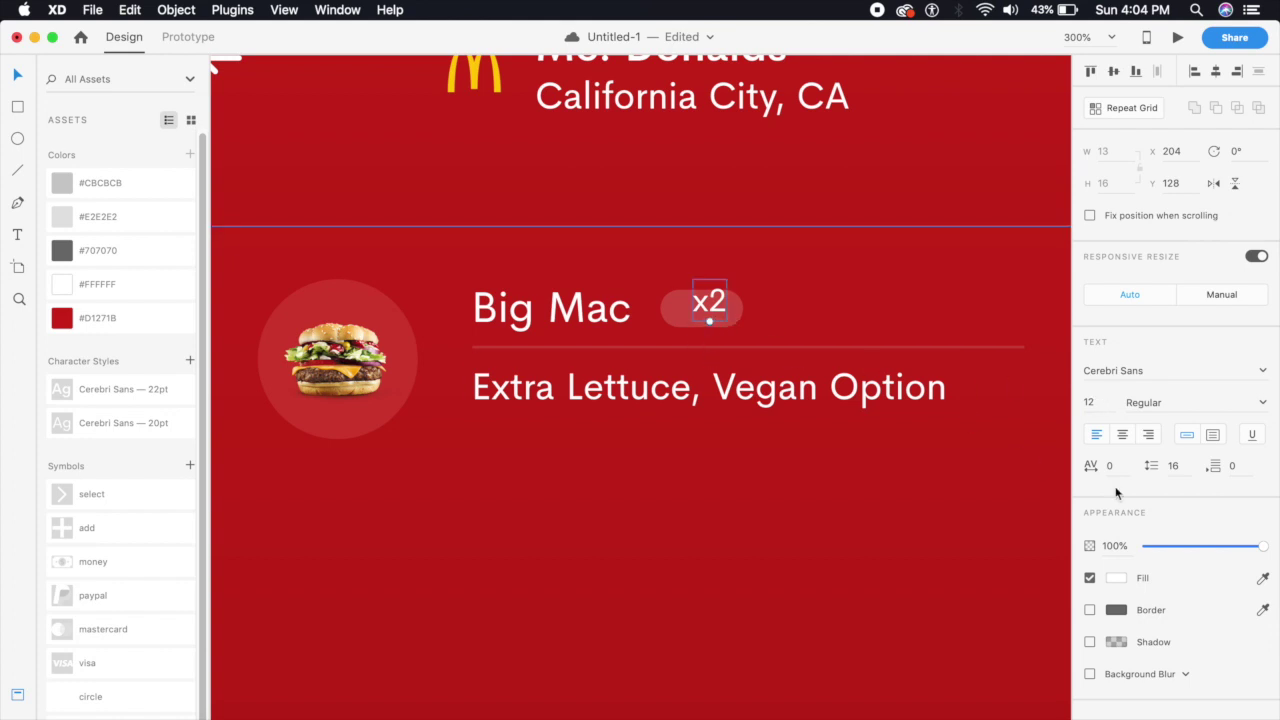
click(1099, 405)
text(10)
key(Return)
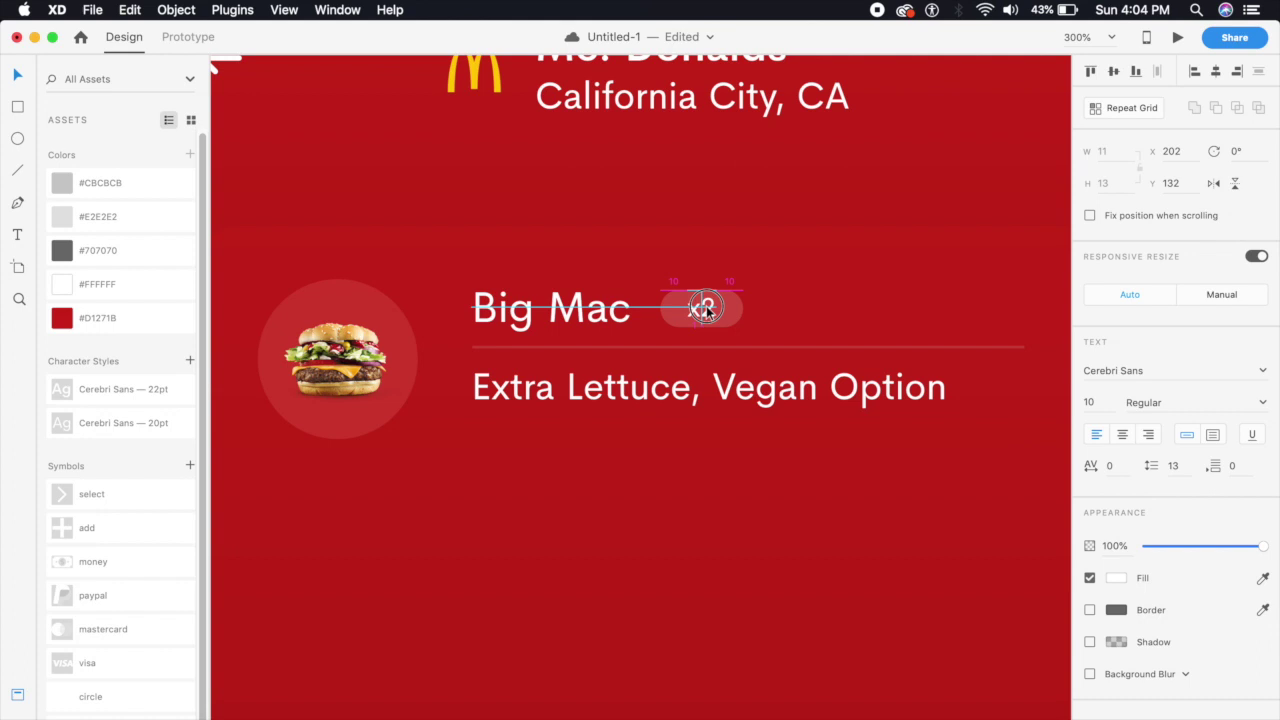
Group the x2 text with its pill and place the badge beside Big Mac
click(735, 258)
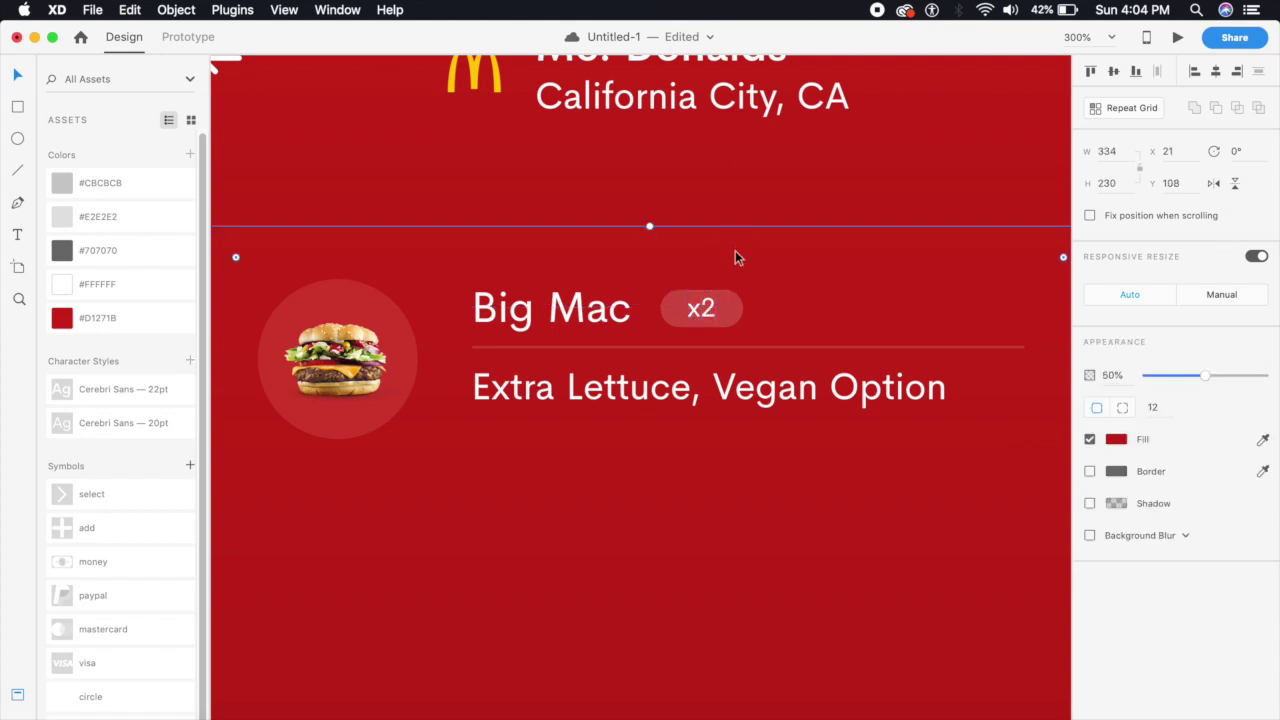
key(super+minus)
click(683, 340)
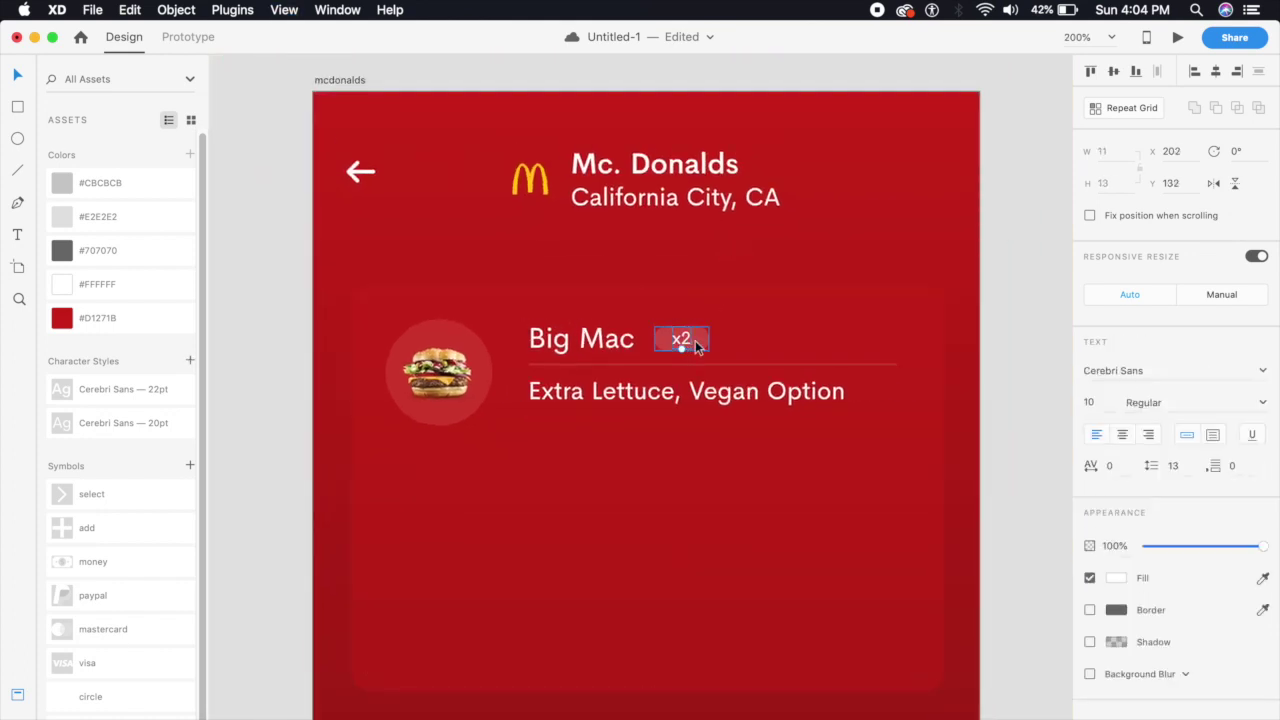
shift+click(698, 345)
key(super+g)
drag(698, 345, 676, 346)
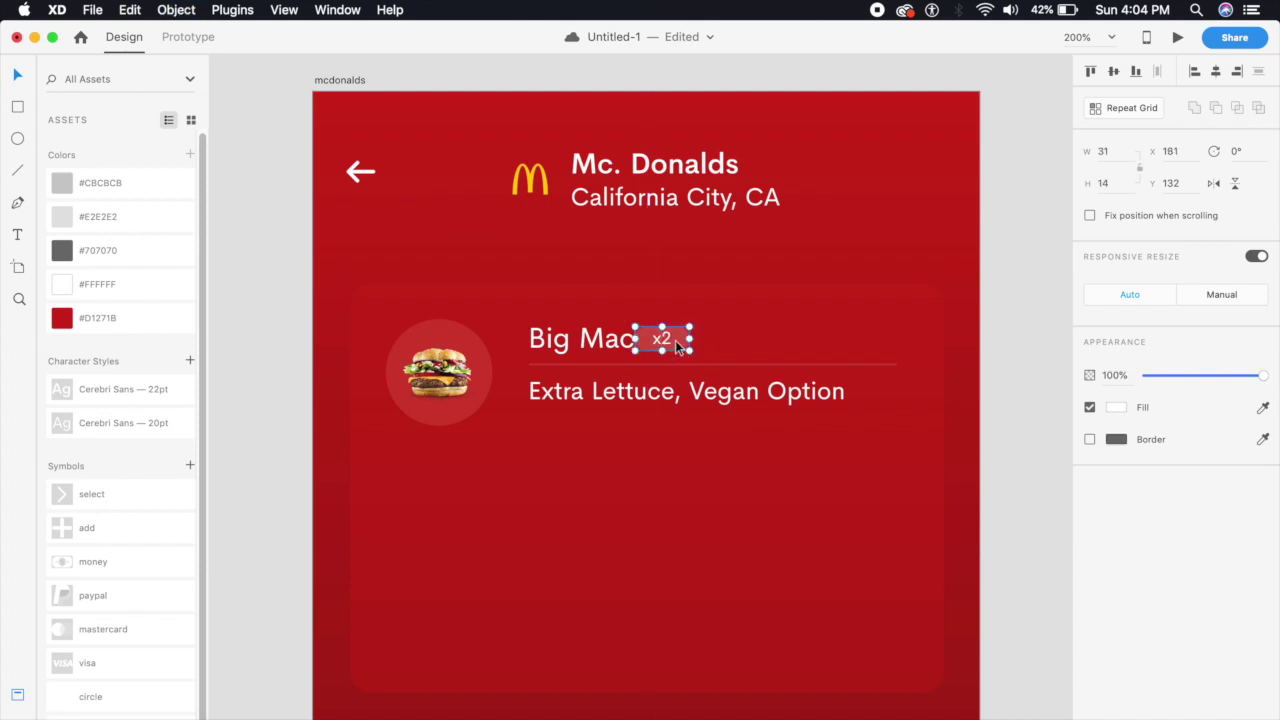
click(990, 304)
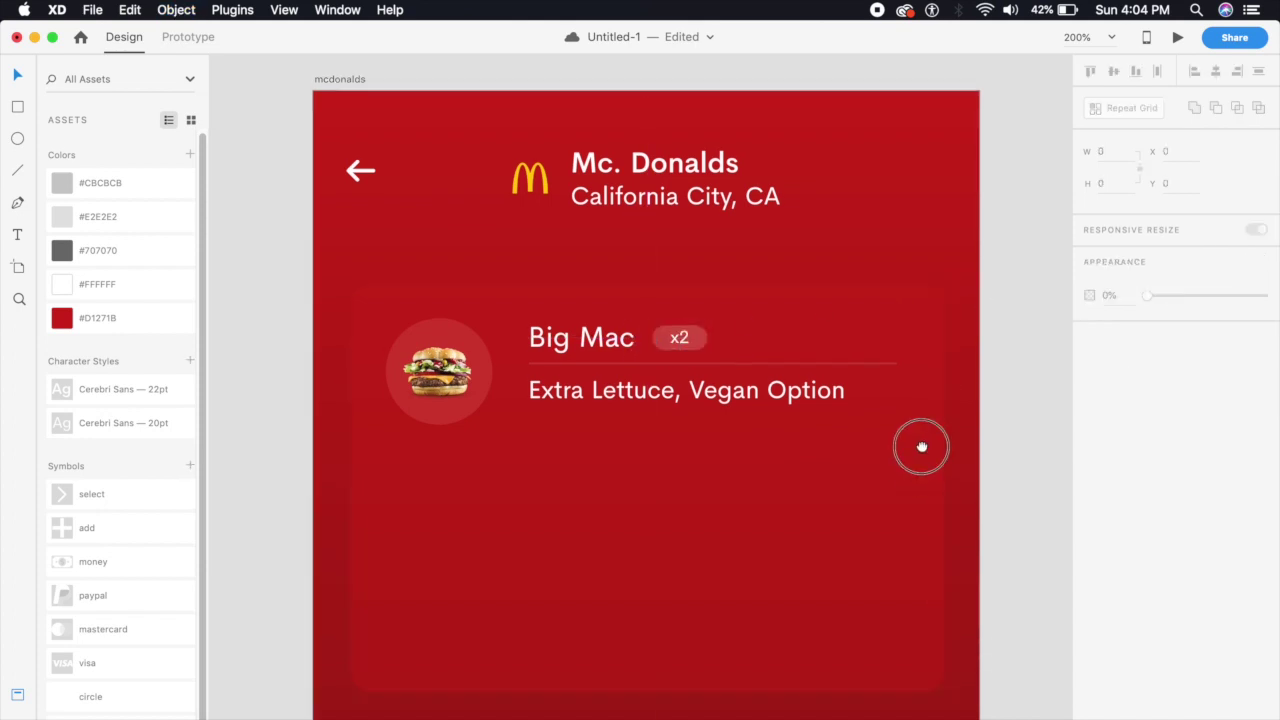
drag(921, 447, 929, 405)
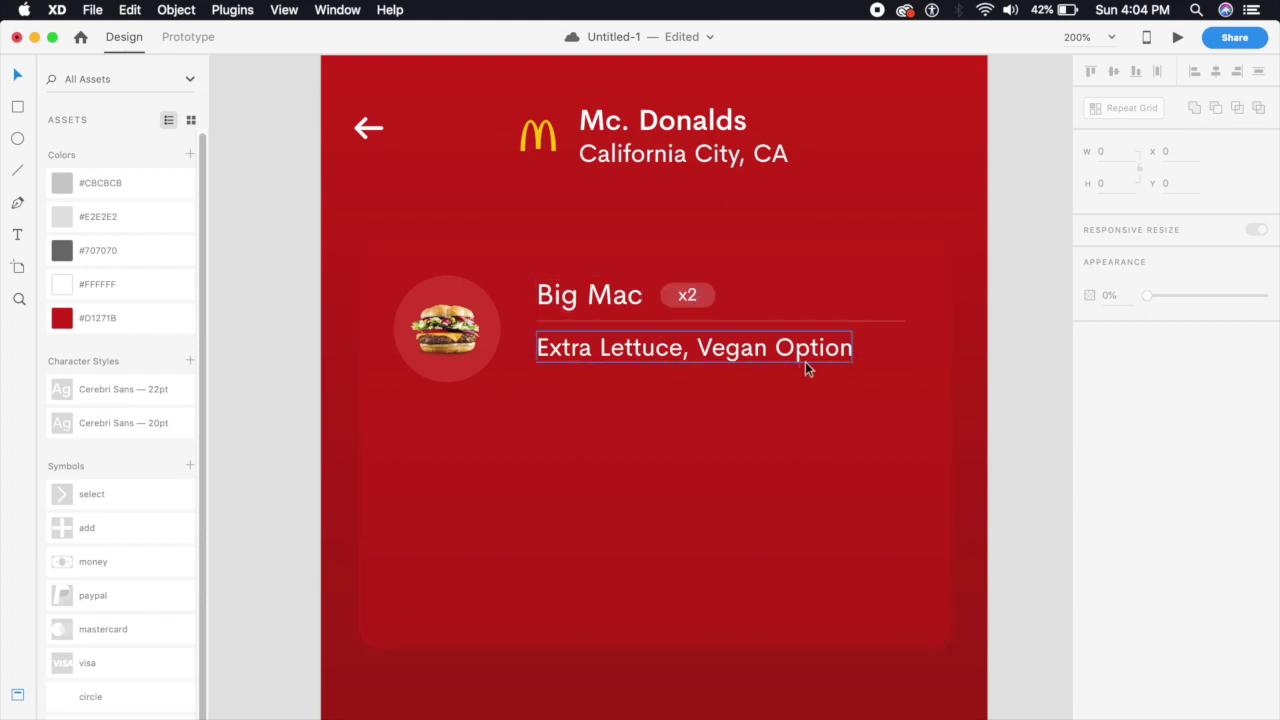
drag(656, 470, 650, 461)
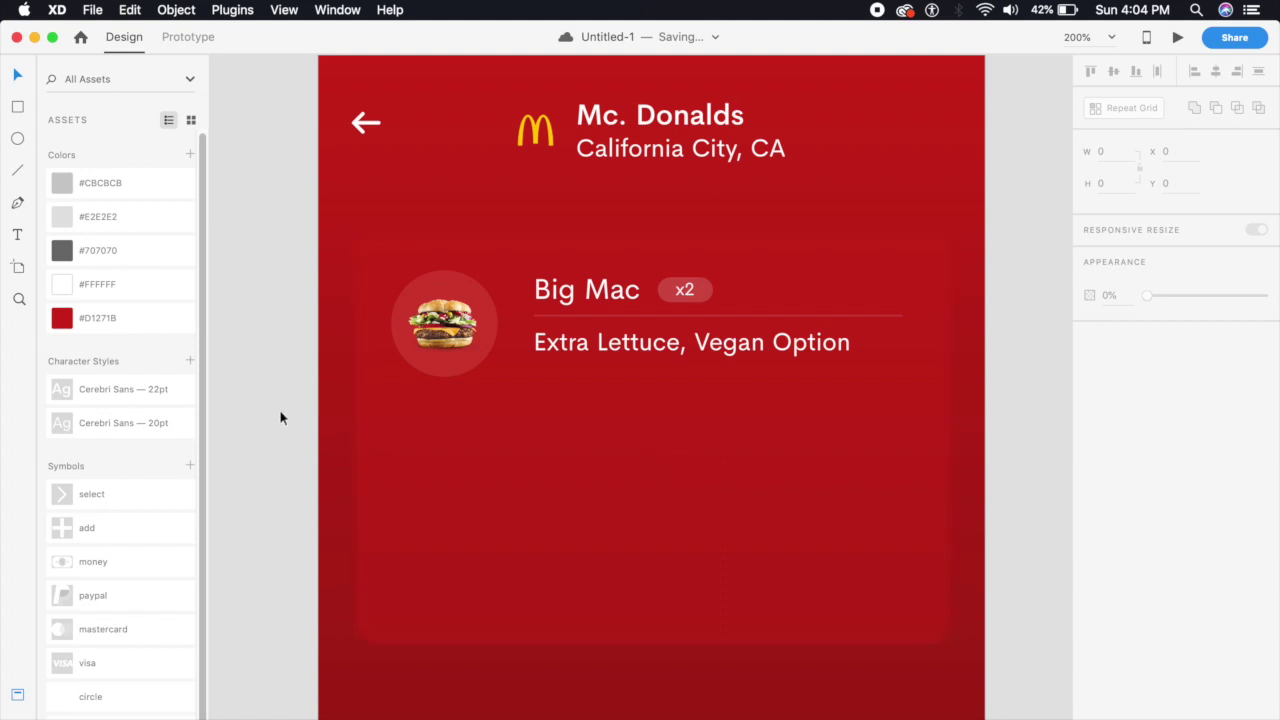
click(17, 236)
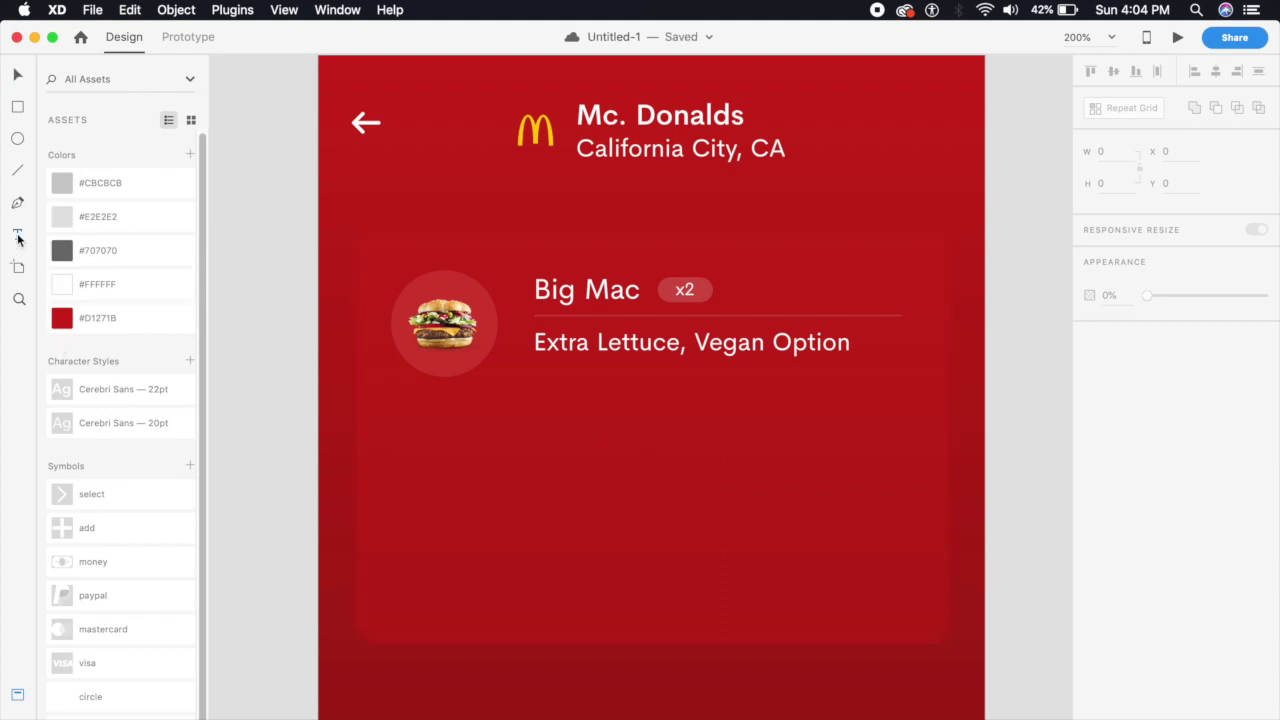
Add a 'You Have to Pay' text line near the order card's bottom left
click(406, 600)
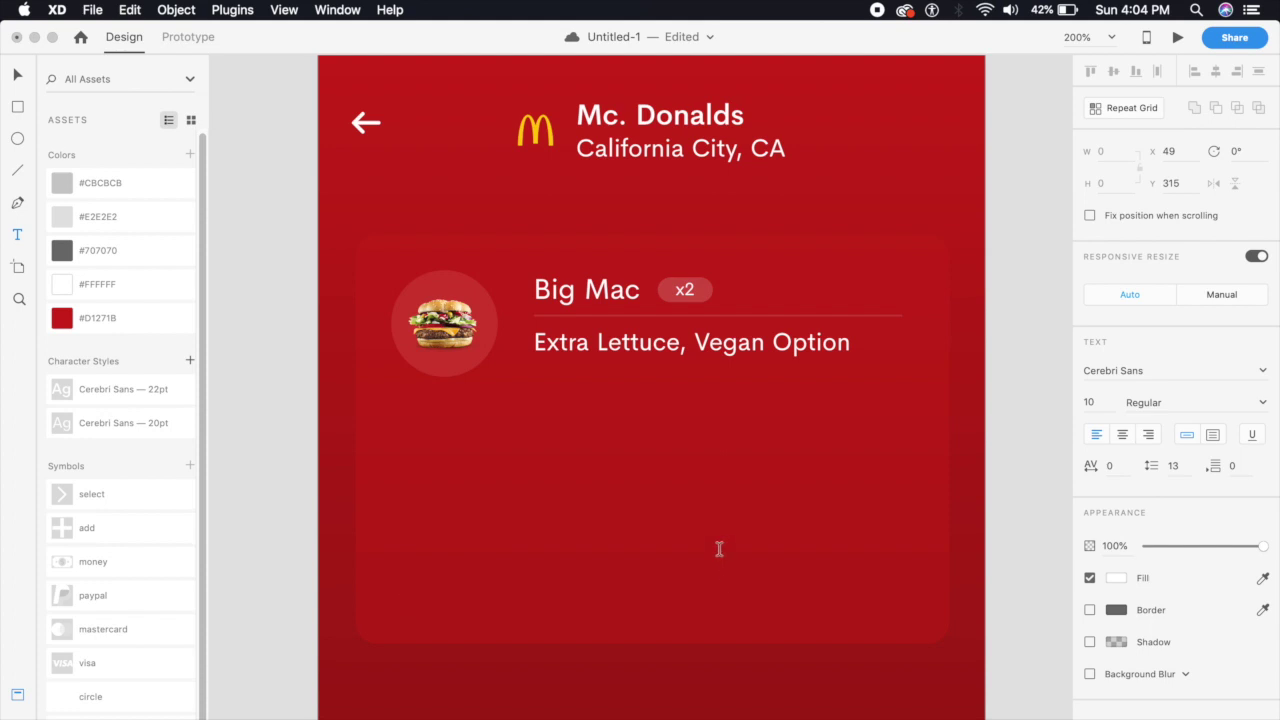
text(T)
text(You )
text(Have to Pay)
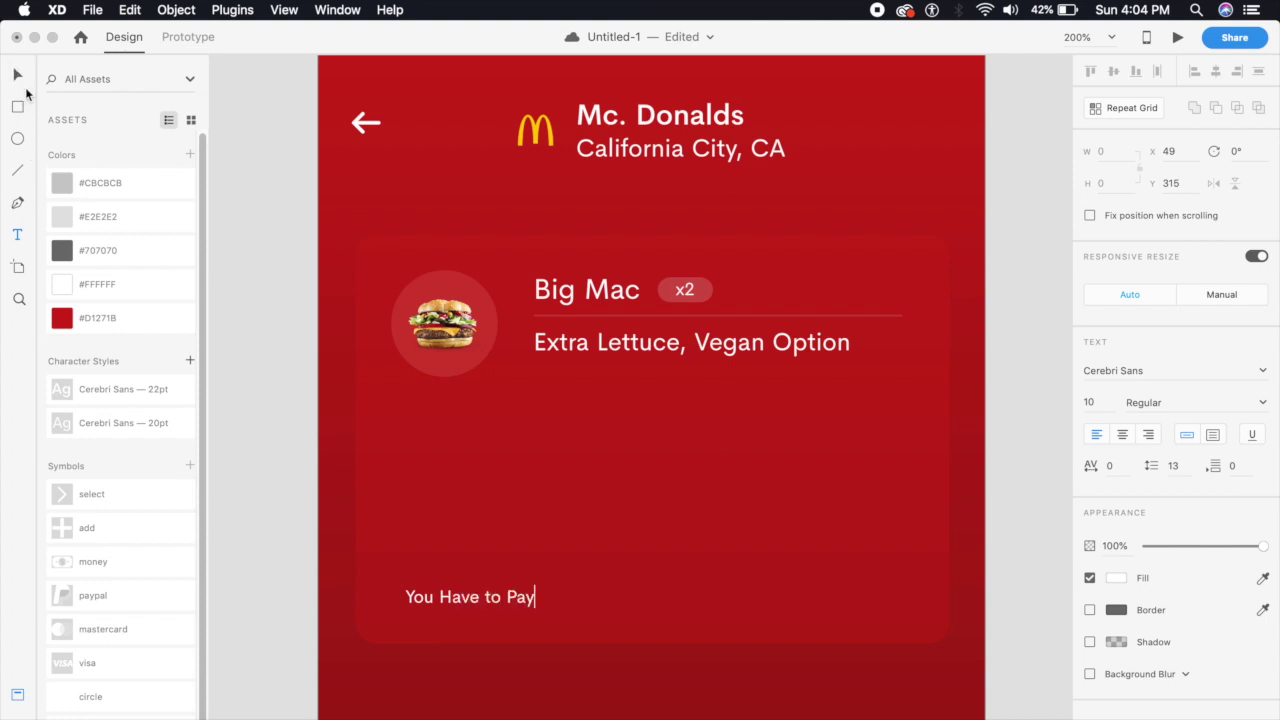
click(18, 76)
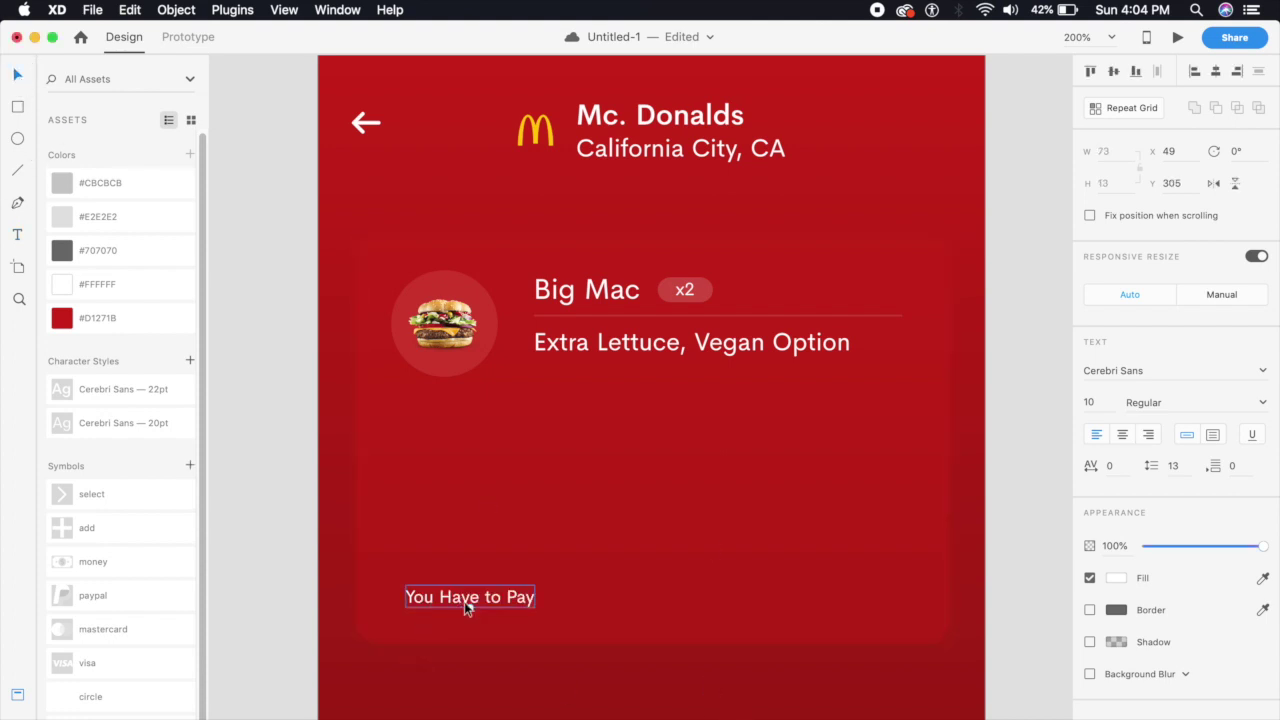
drag(469, 606, 497, 612)
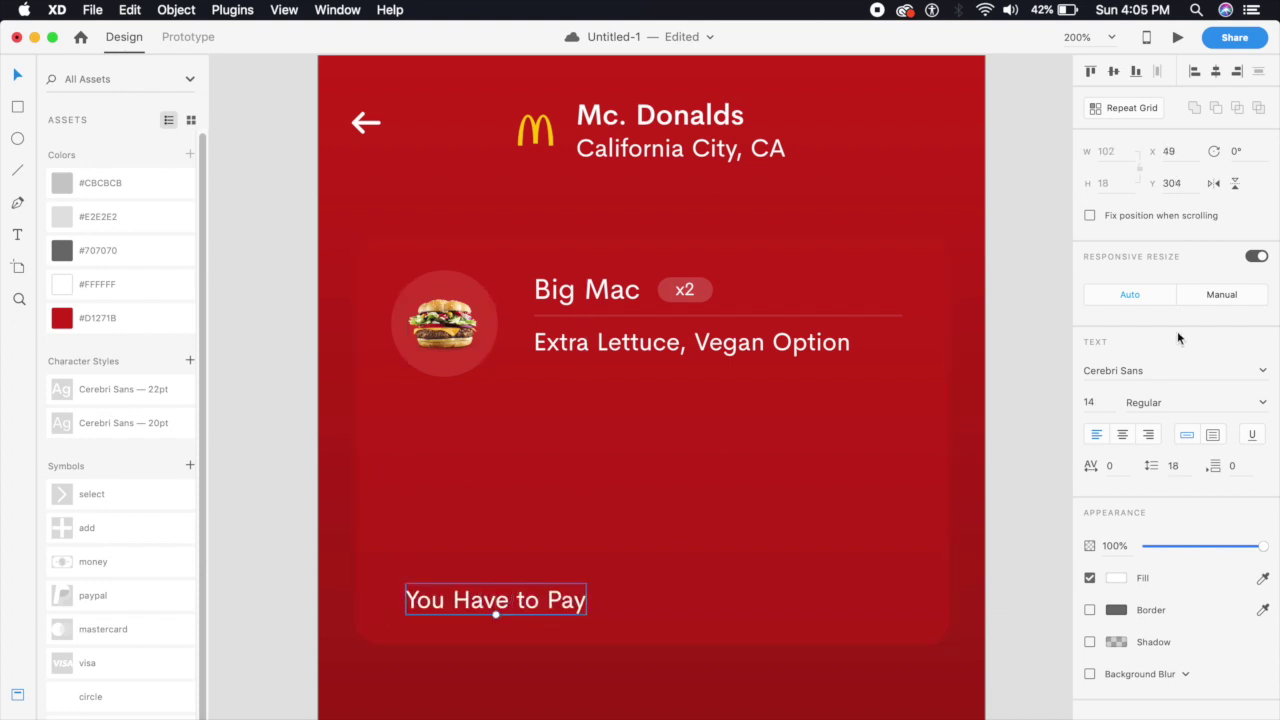
Set the text to 16 pt in Medium weight
click(1100, 404)
text(18)
key(Return)
click(1100, 400)
text(1)
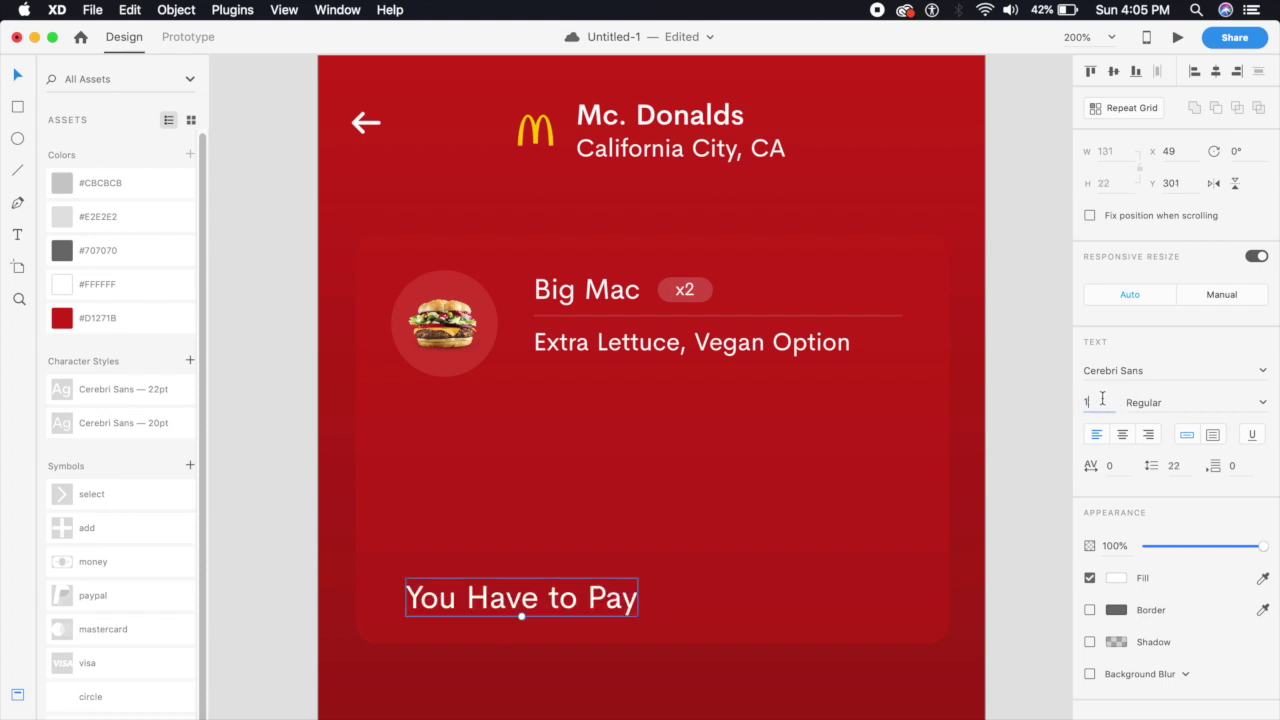
text(6)
key(Return)
click(1256, 408)
click(1262, 410)
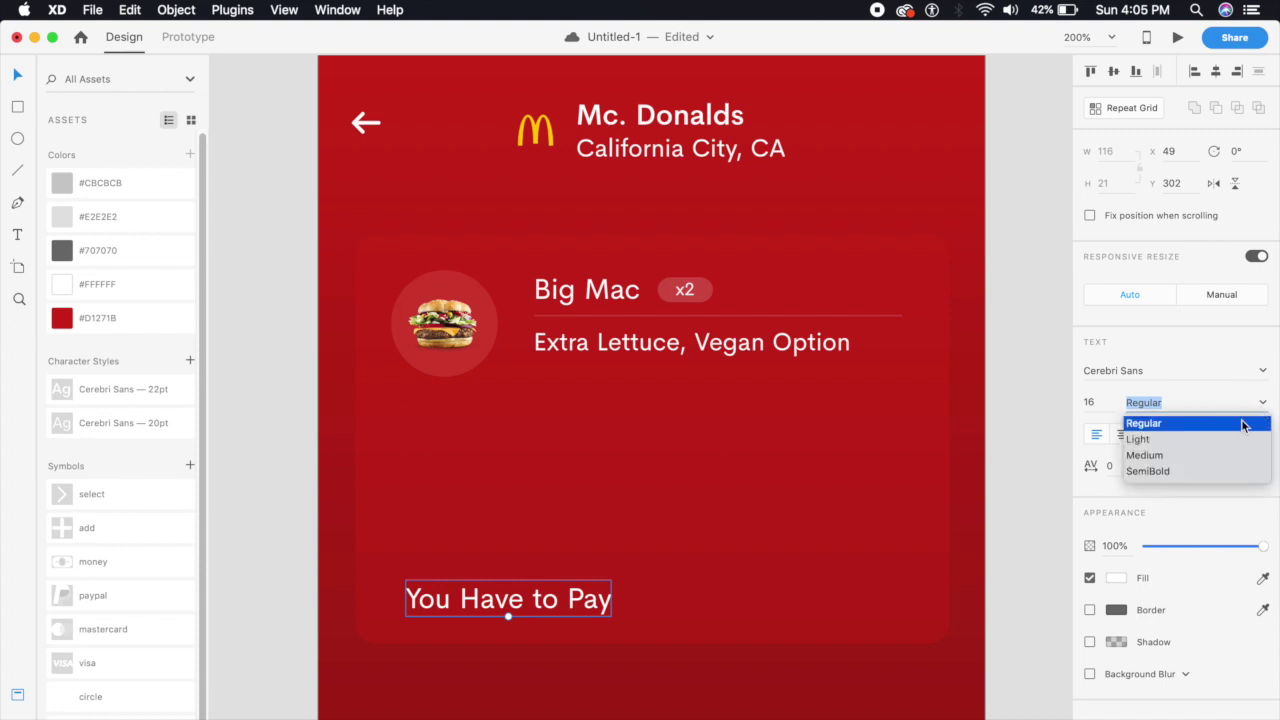
click(1145, 455)
Append ': $7.25' so the line reads 'You Have to Pay : $7.25'
double_click(598, 601)
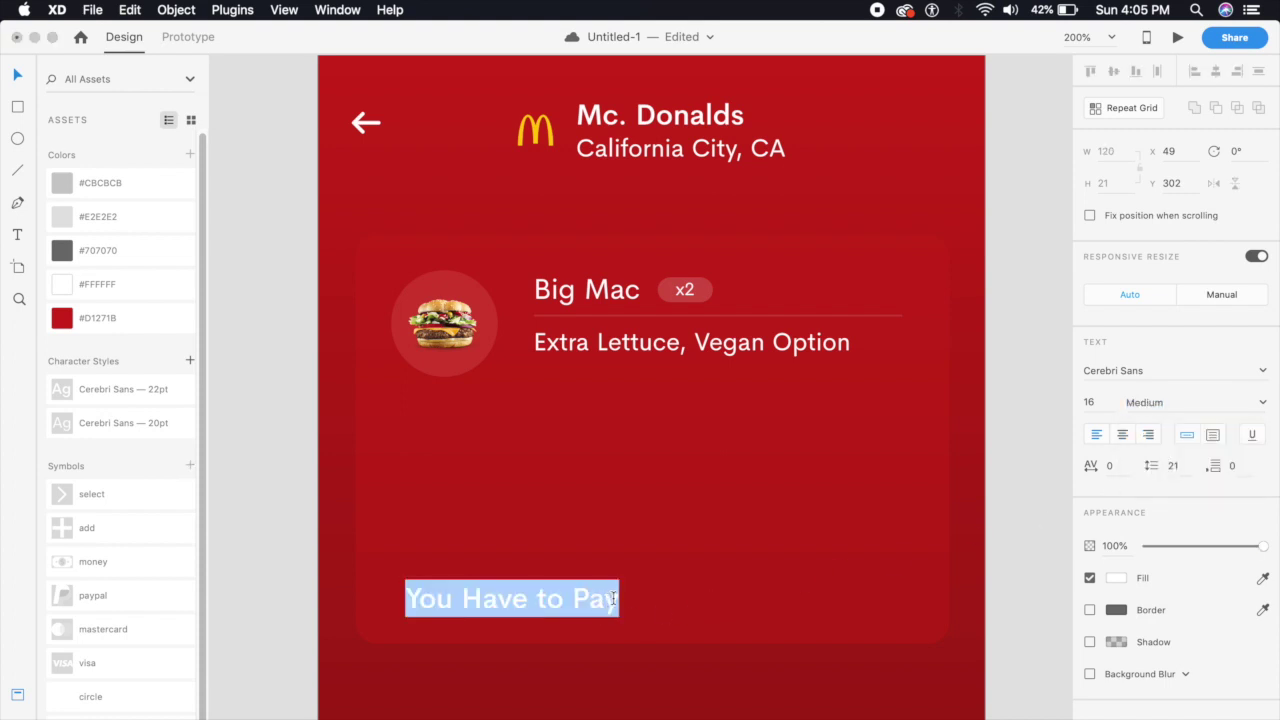
click(614, 598)
text(: $7)
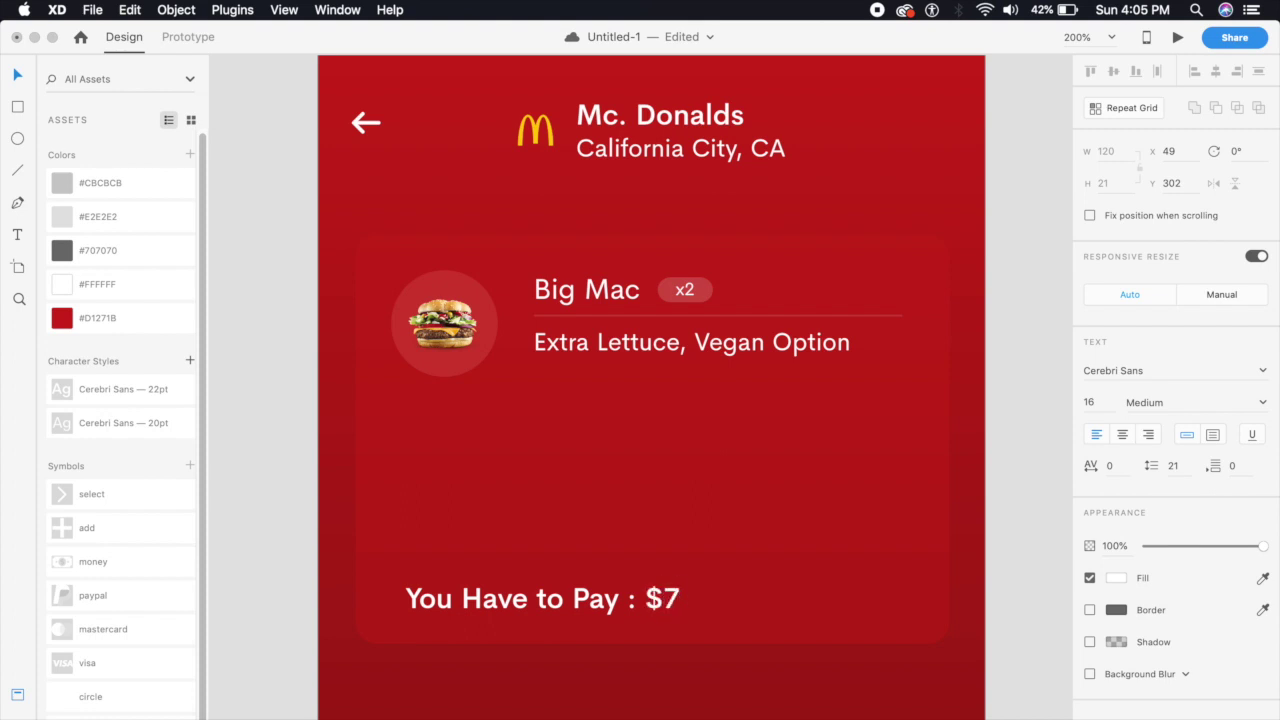
text(.25)
click(17, 74)
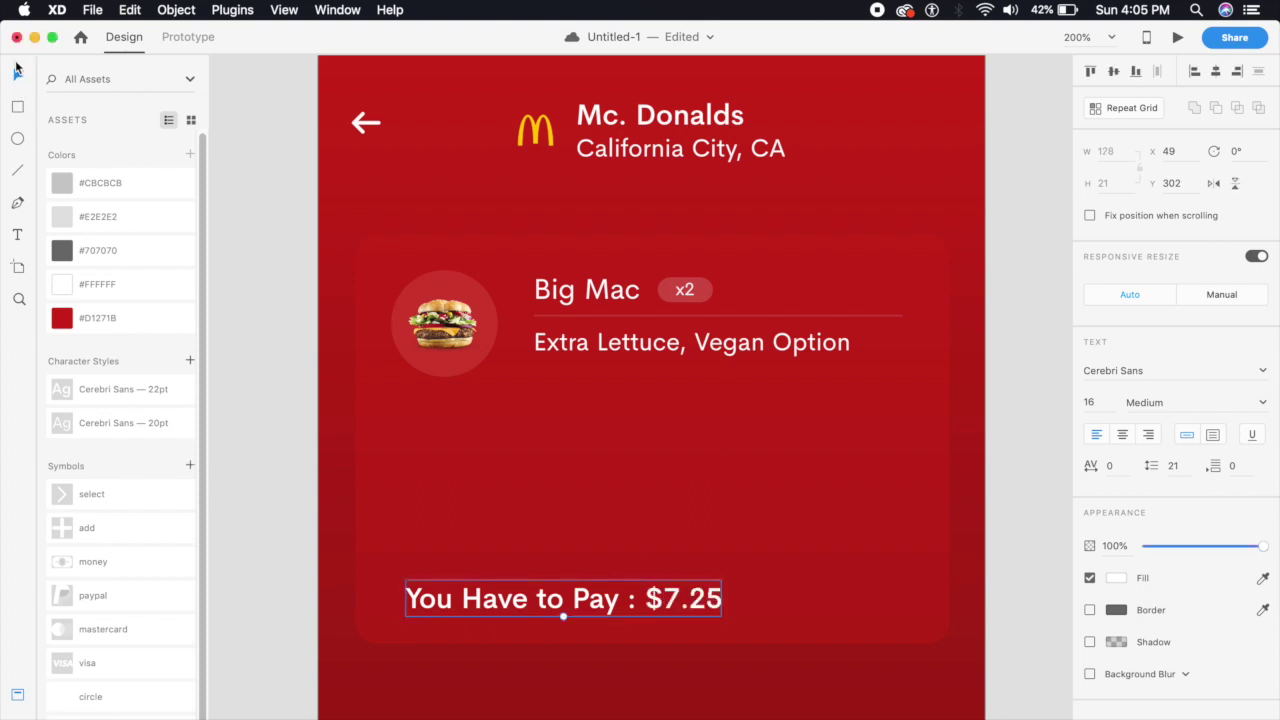
Switch the words 'You Have to Pay' back to Regular weight
double_click(613, 612)
click(618, 600)
drag(618, 600, 391, 580)
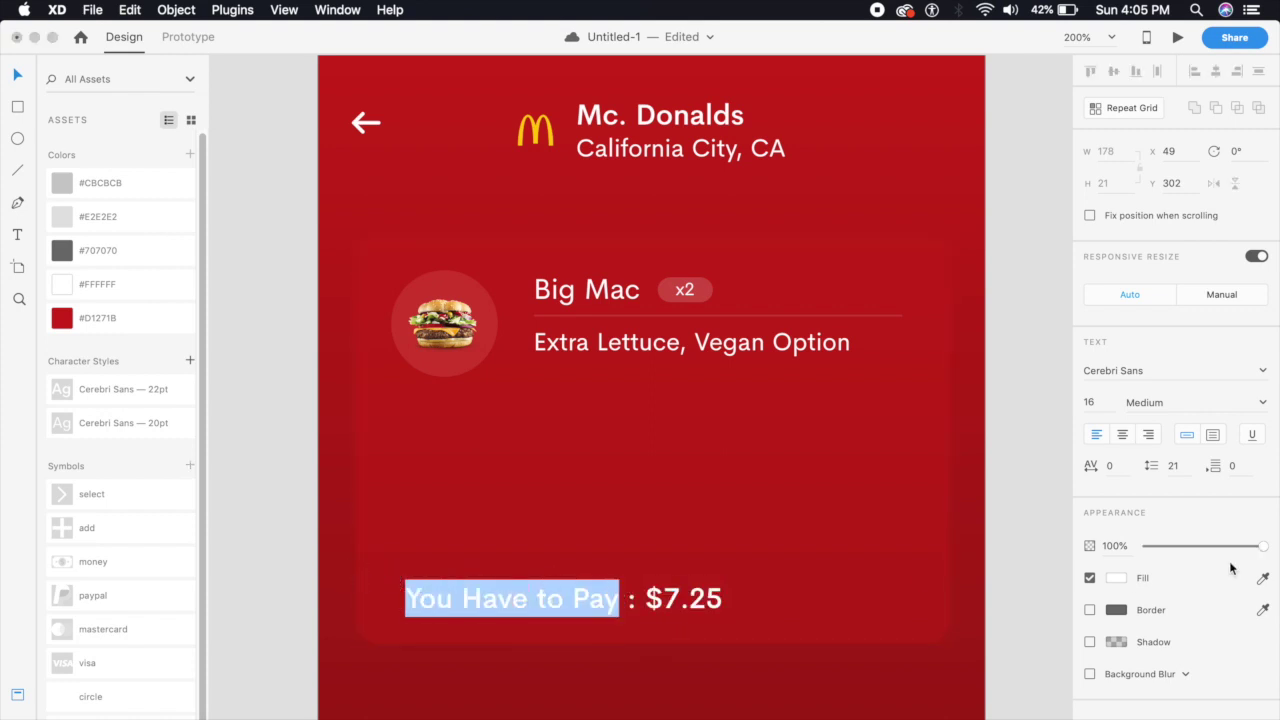
click(1263, 403)
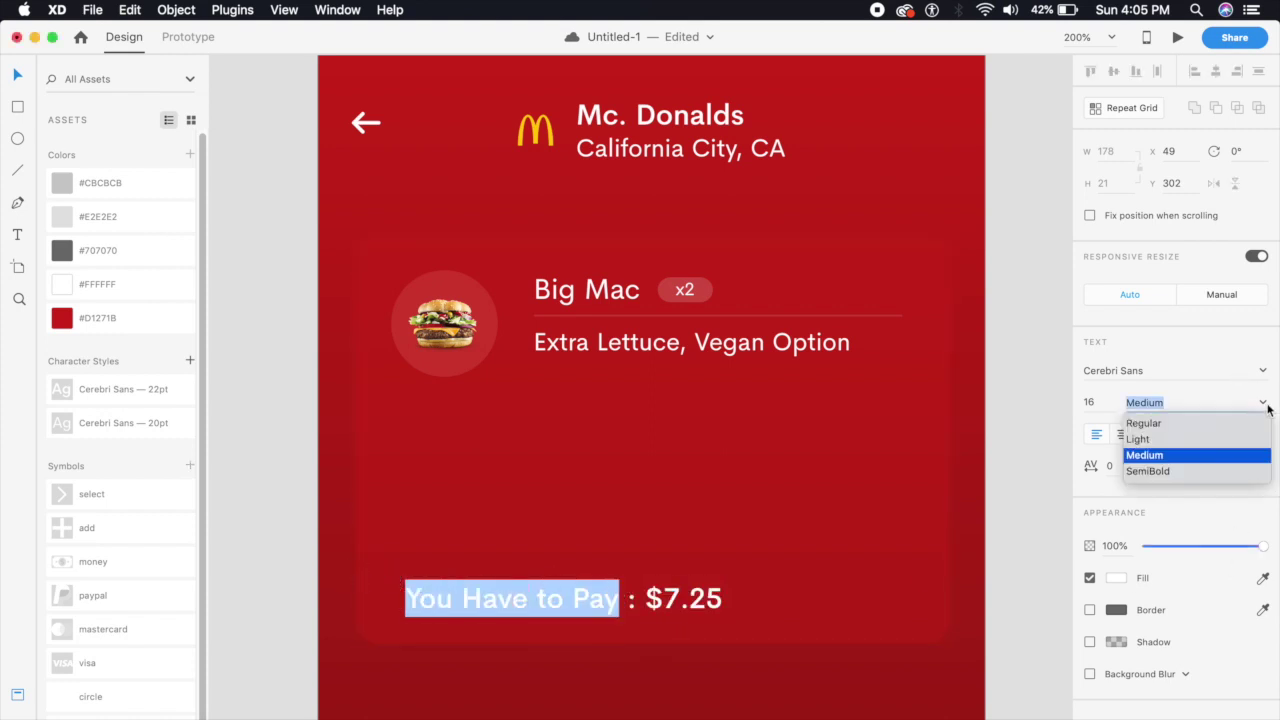
click(1216, 426)
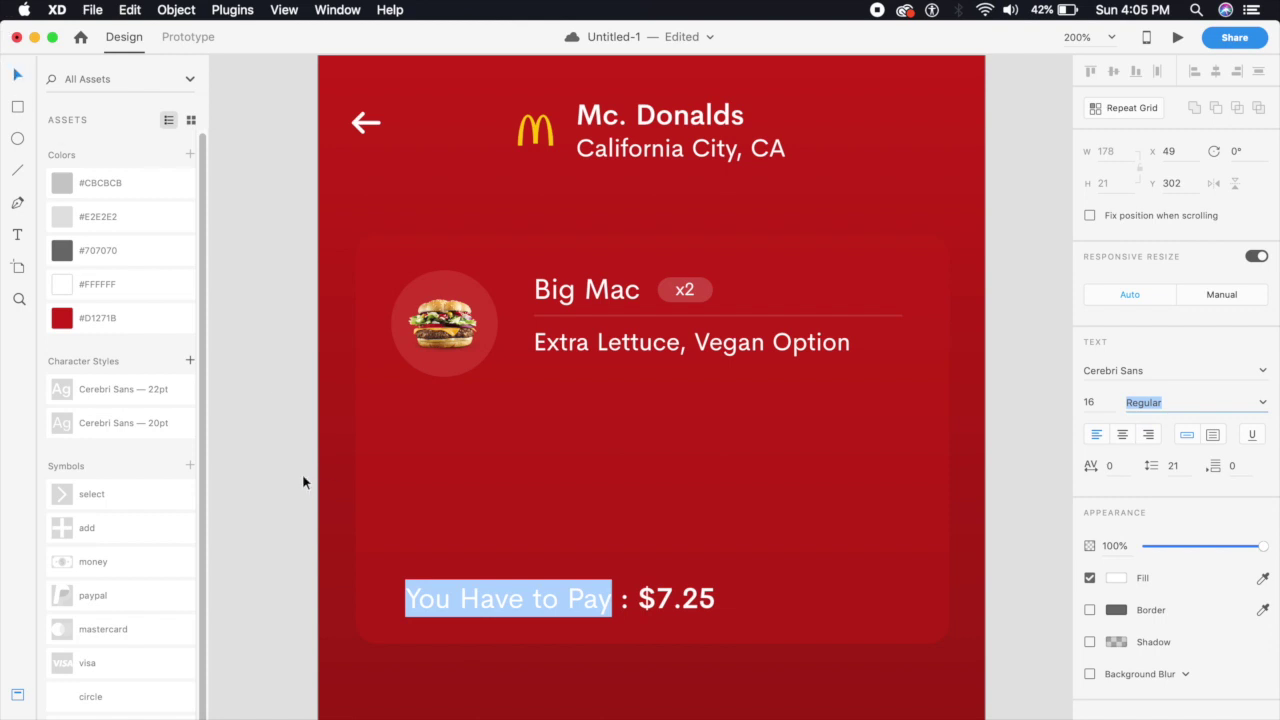
key(Escape)
Nudge the total line into left alignment with the burger image, then deselect
click(326, 625)
drag(432, 600, 420, 600)
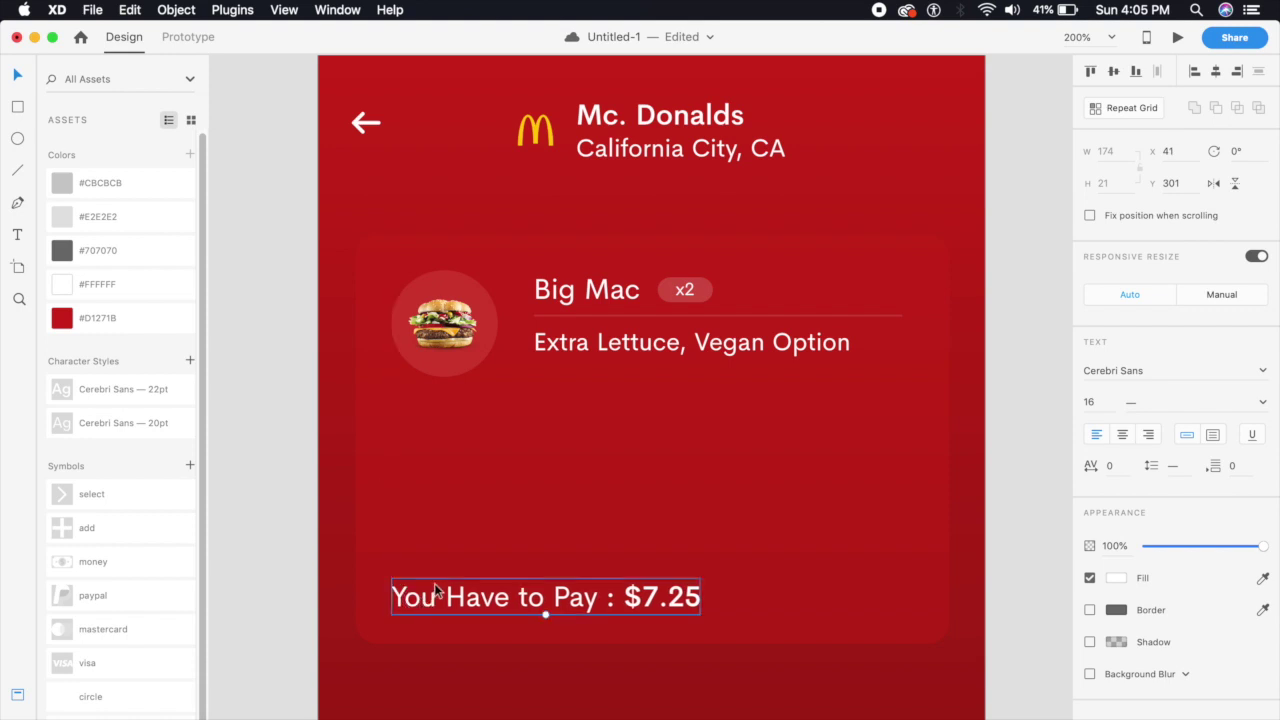
key(shift+Down)
key(shift+Down)
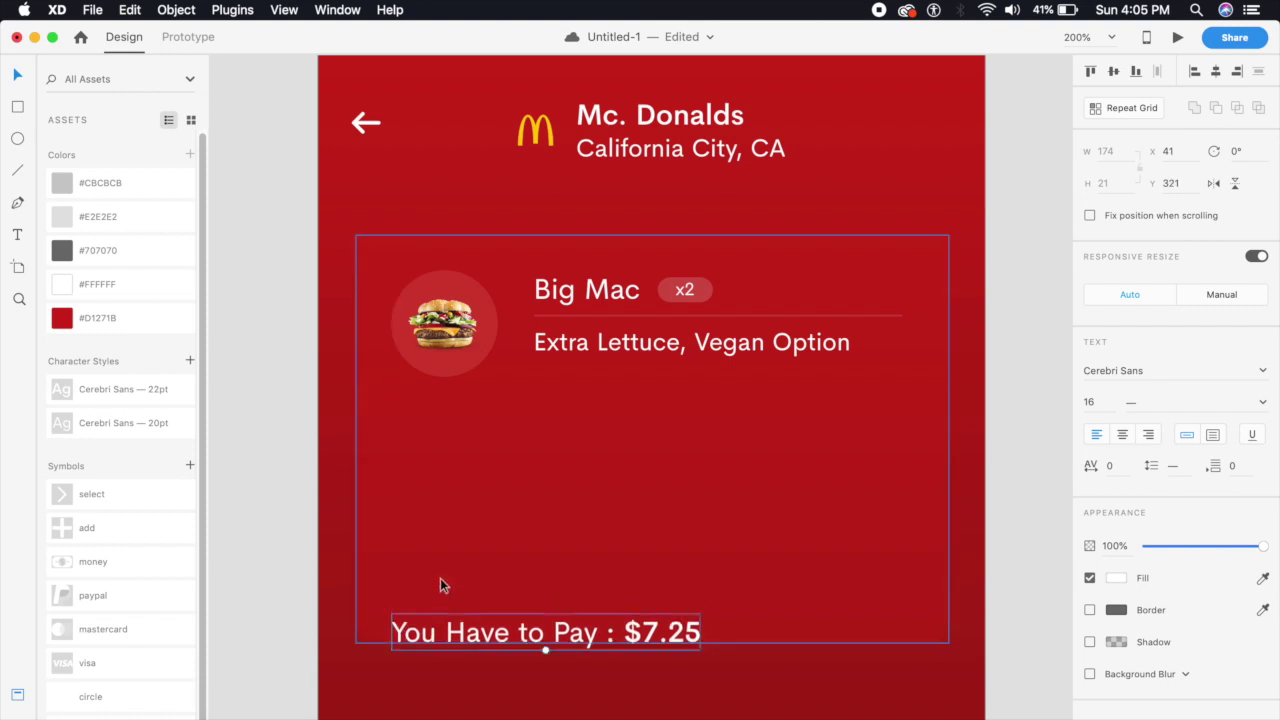
key(shift+Up)
key(shift+Up)
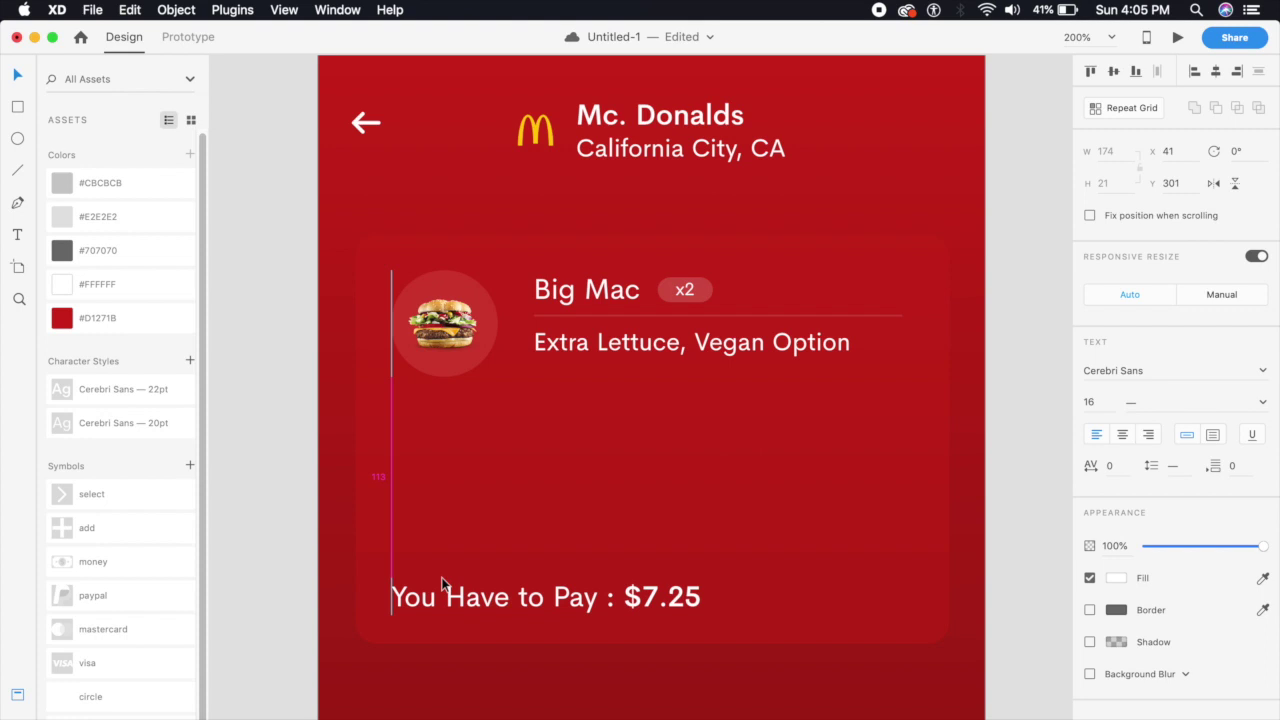
click(266, 585)
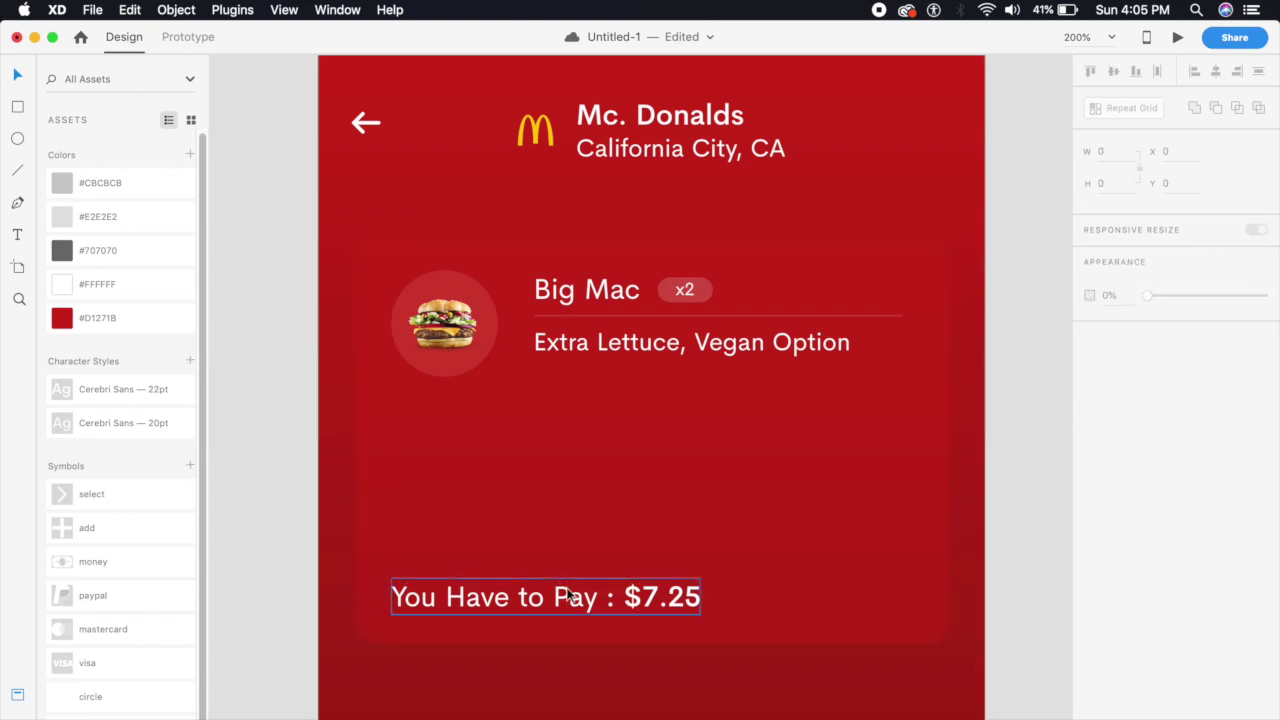
key(super+1)
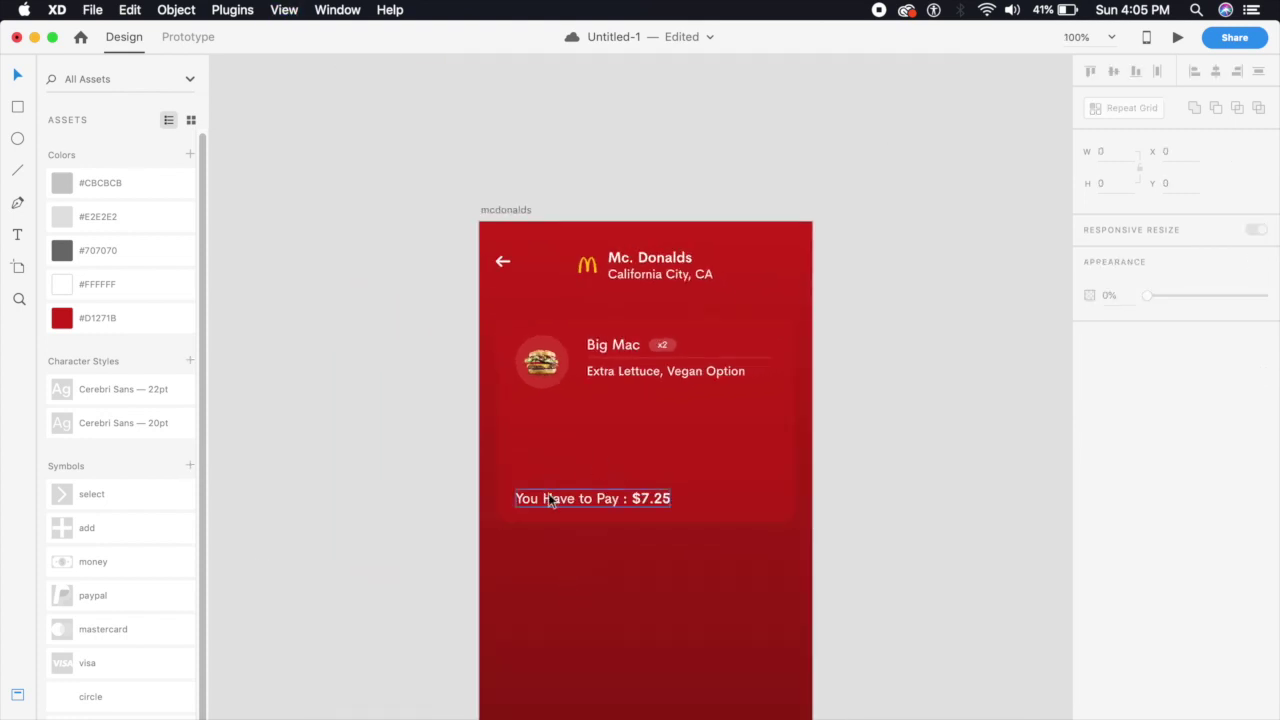
key(super+2)
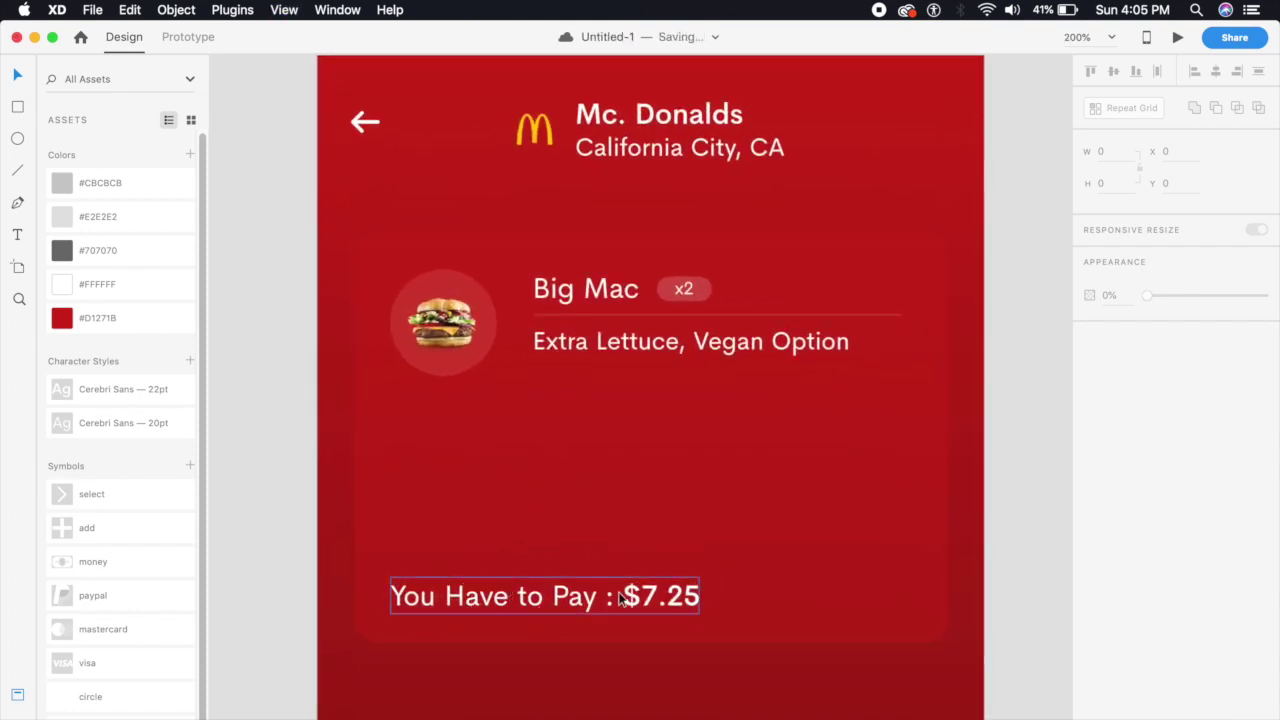
Select and copy the price-breakdown lines from the reference artboard
scroll(616, 590, down, 5)
scroll(683, 537, up, 5)
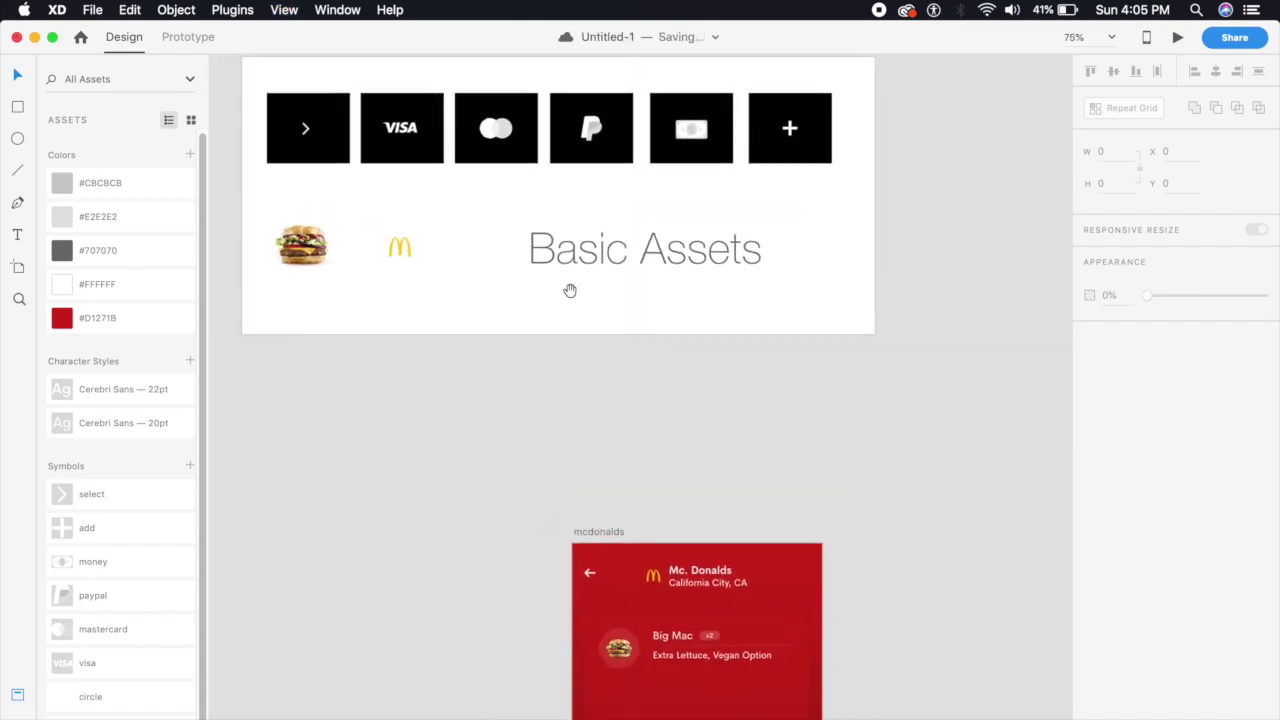
scroll(570, 290, up, 5)
scroll(694, 346, up, 10)
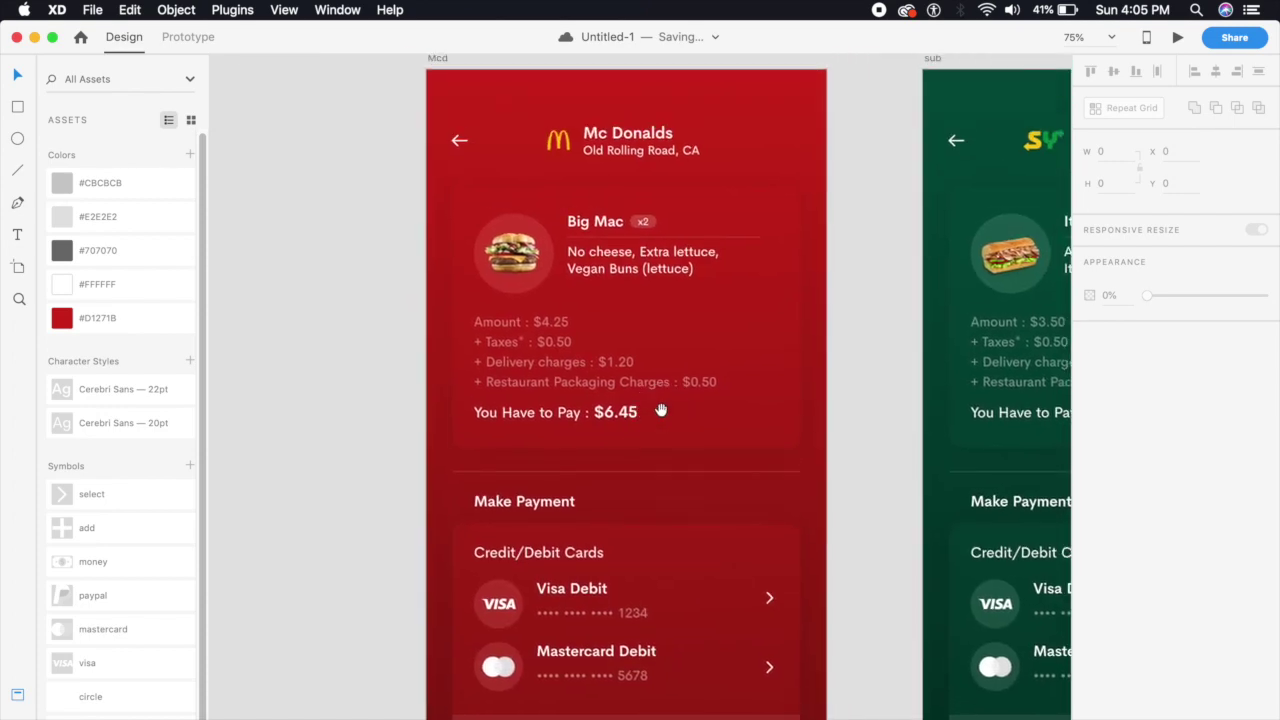
double_click(544, 360)
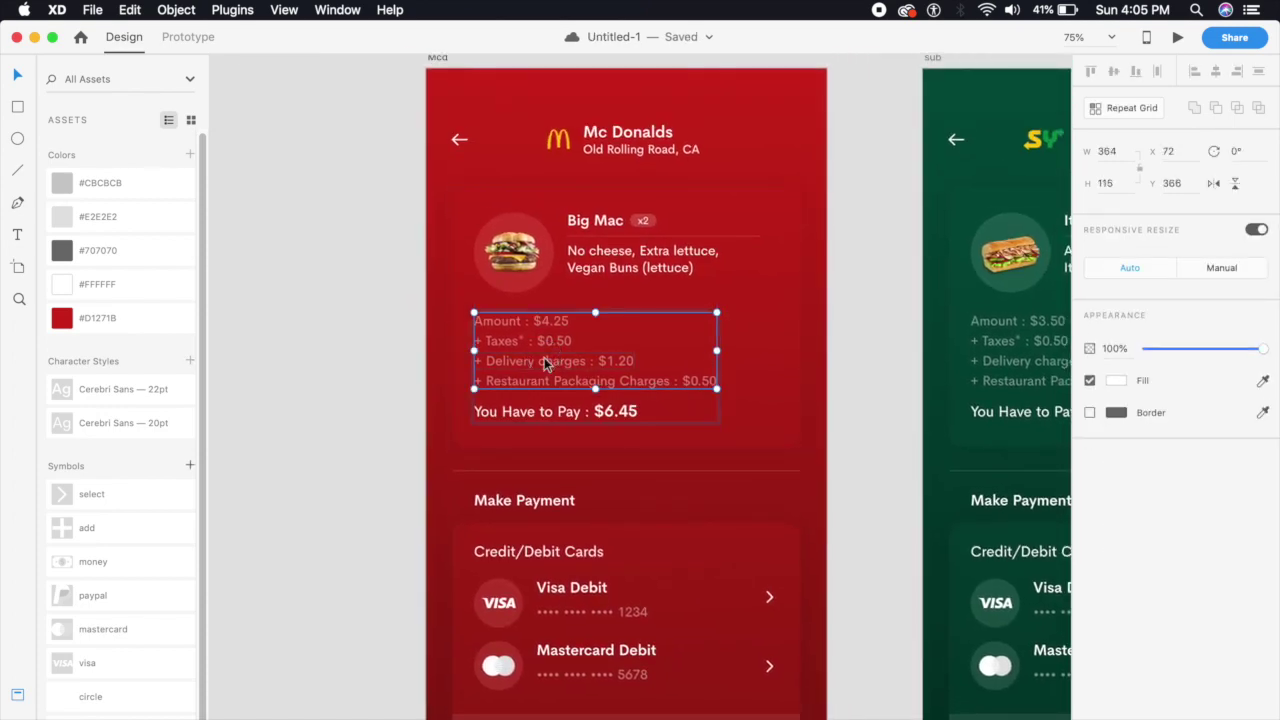
click(544, 363)
shift+click(566, 384)
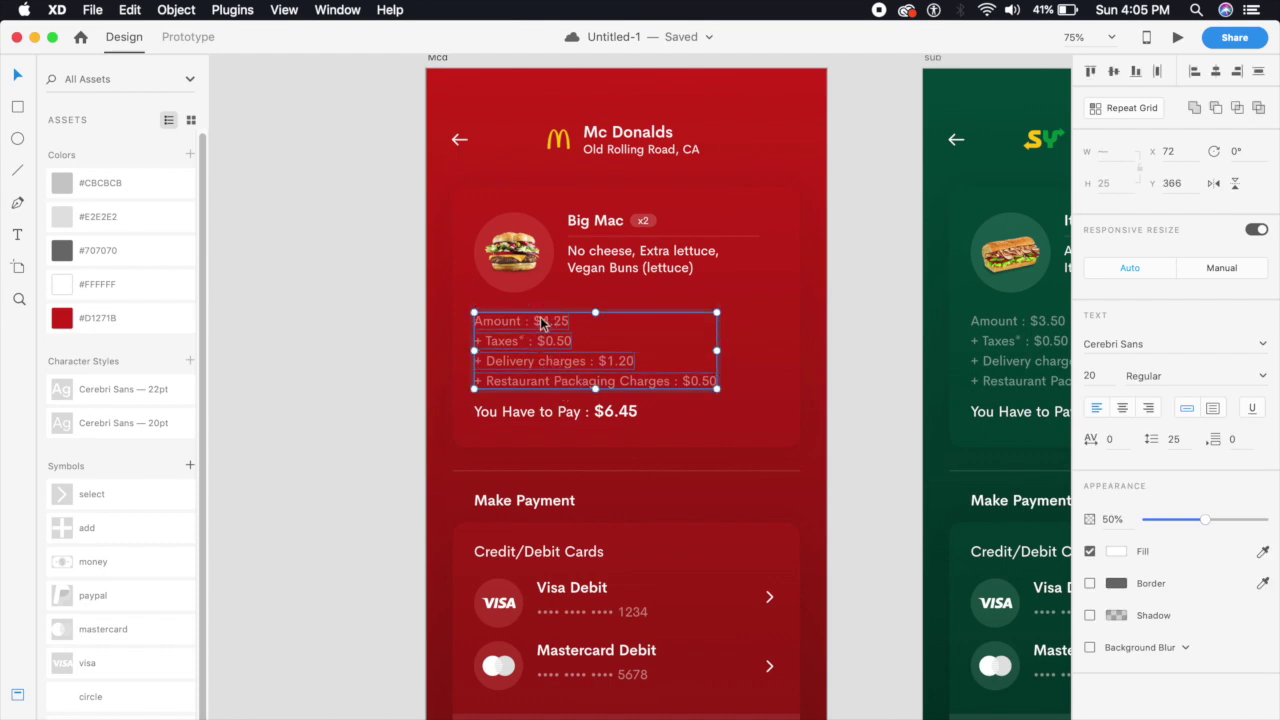
click(654, 529)
key(super+minus)
Paste the price lines into the working artboard's order card
drag(654, 529, 656, 254)
scroll(650, 300, down, 15)
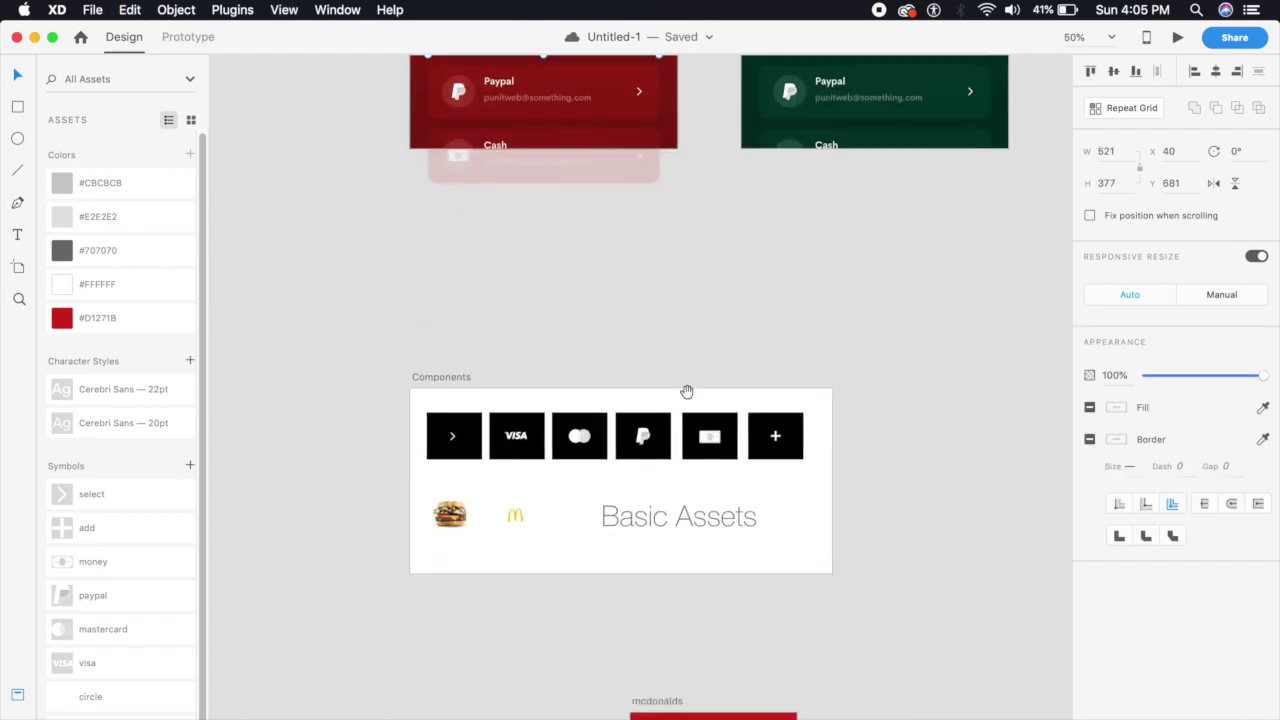
key(super+1)
scroll(660, 330, up, 5)
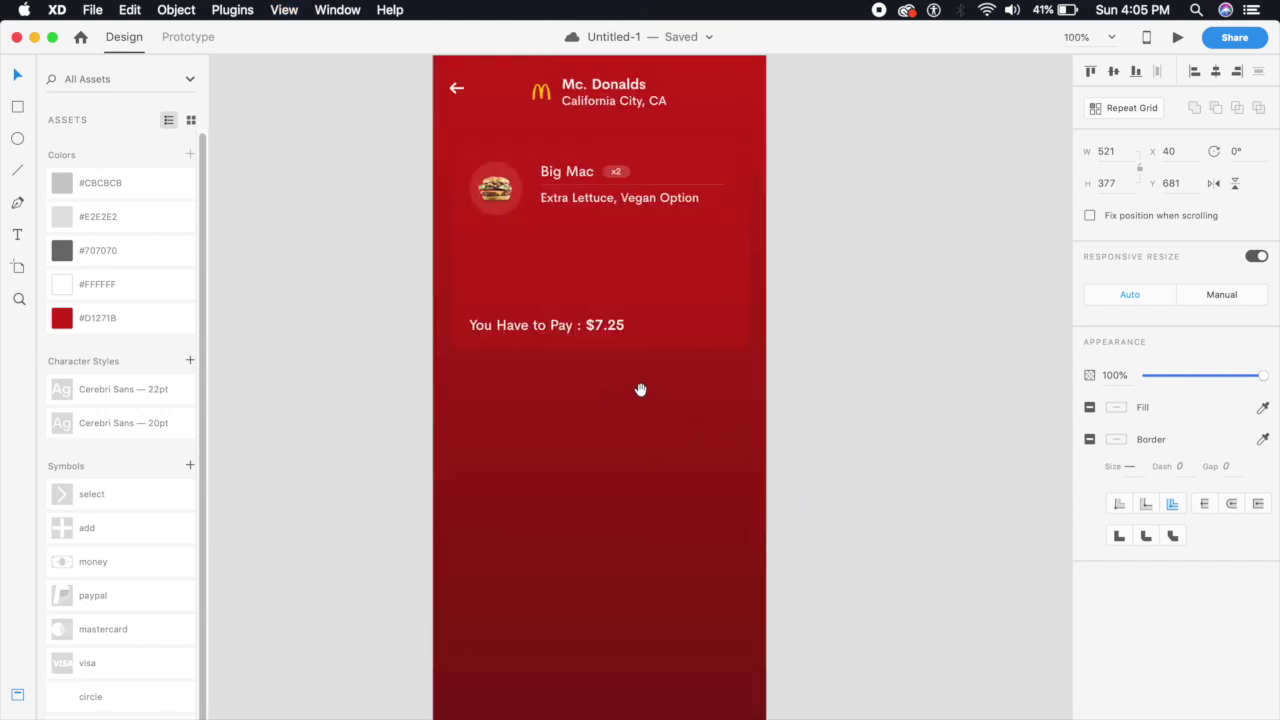
key(super+2)
scroll(626, 460, up, 3)
click(613, 401)
key(super+v)
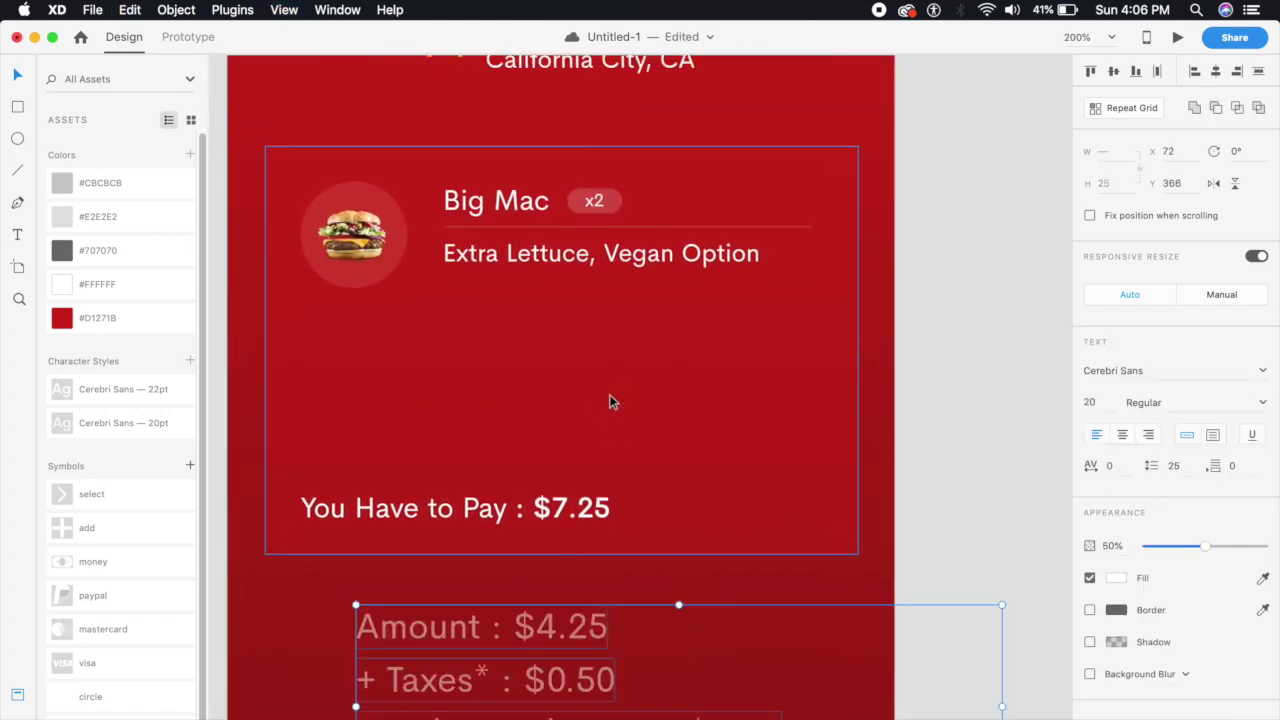
Shrink the price lines to 14 pt, group them, and place them above the total
drag(529, 617, 478, 308)
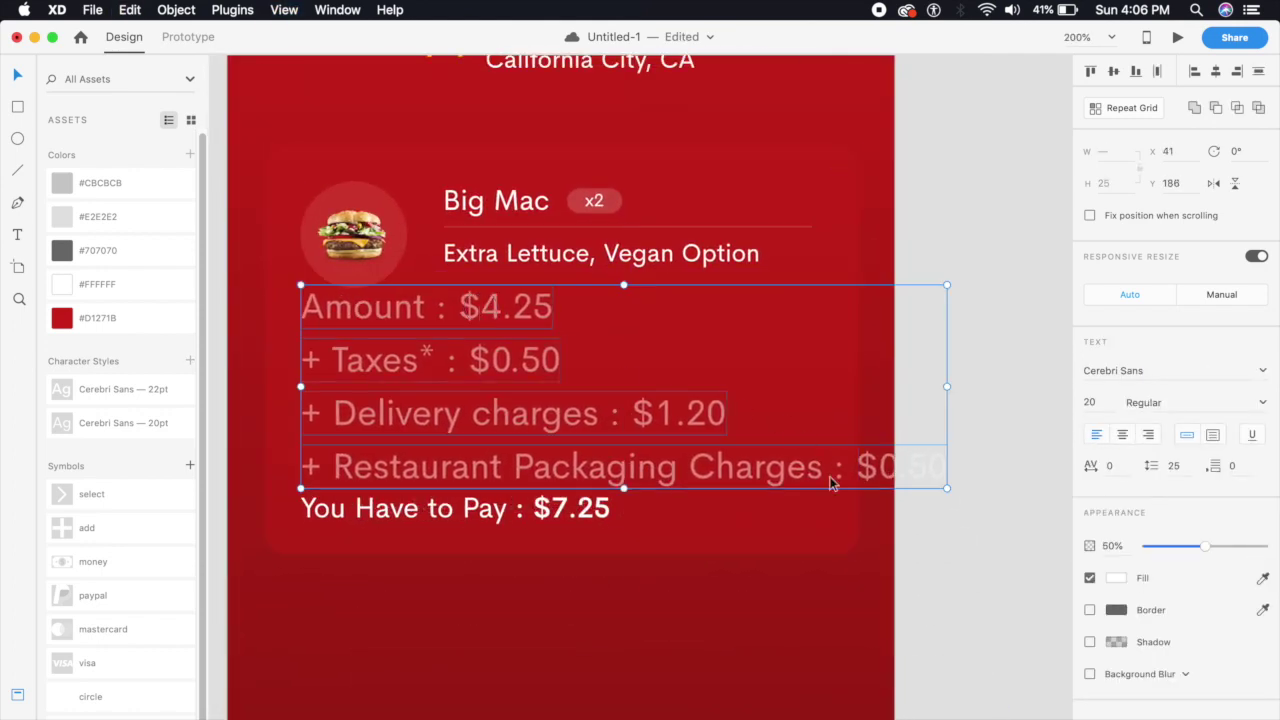
drag(946, 487, 781, 460)
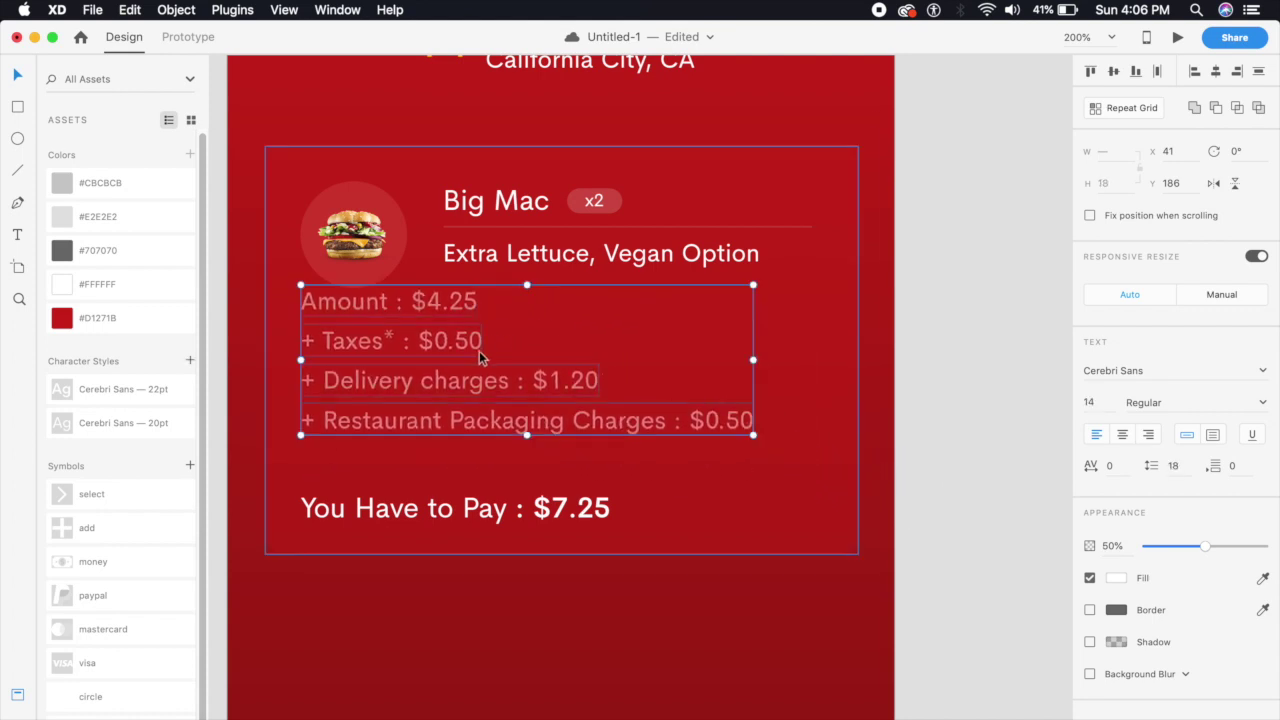
key(super+g)
drag(464, 386, 471, 419)
Check the price group and total line, then duplicate the card background below
click(666, 685)
key(super+1)
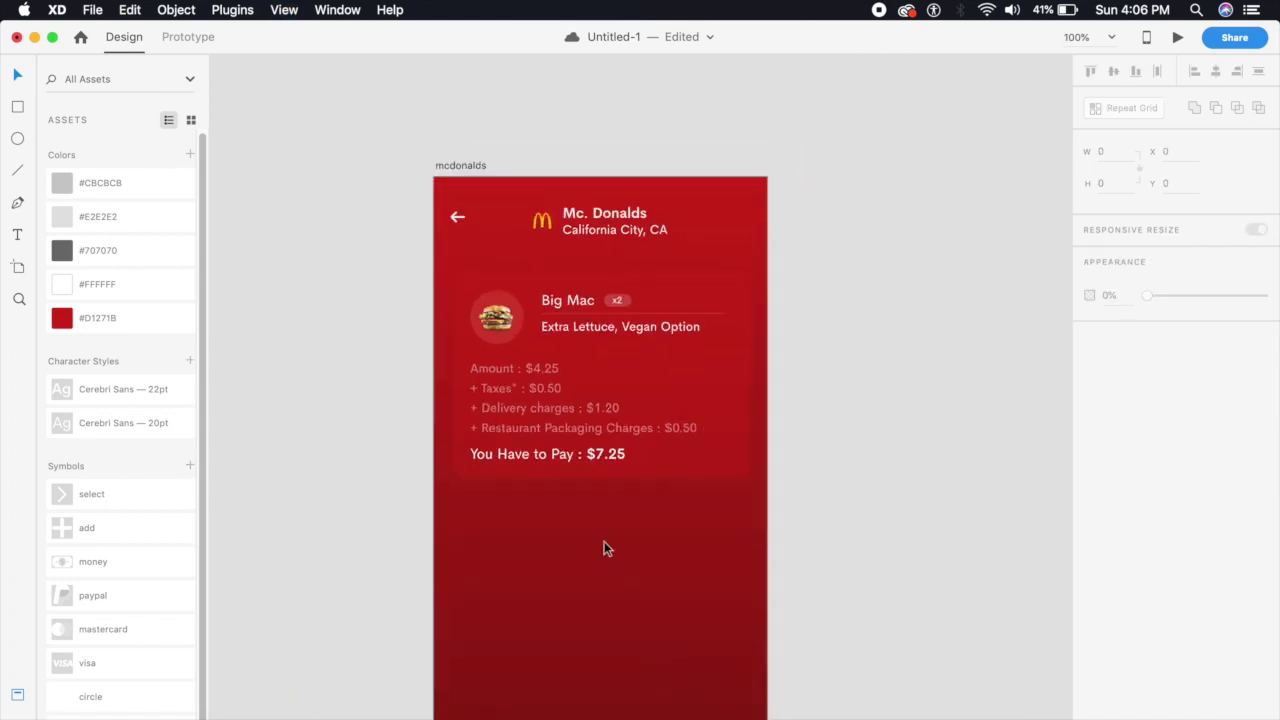
click(517, 412)
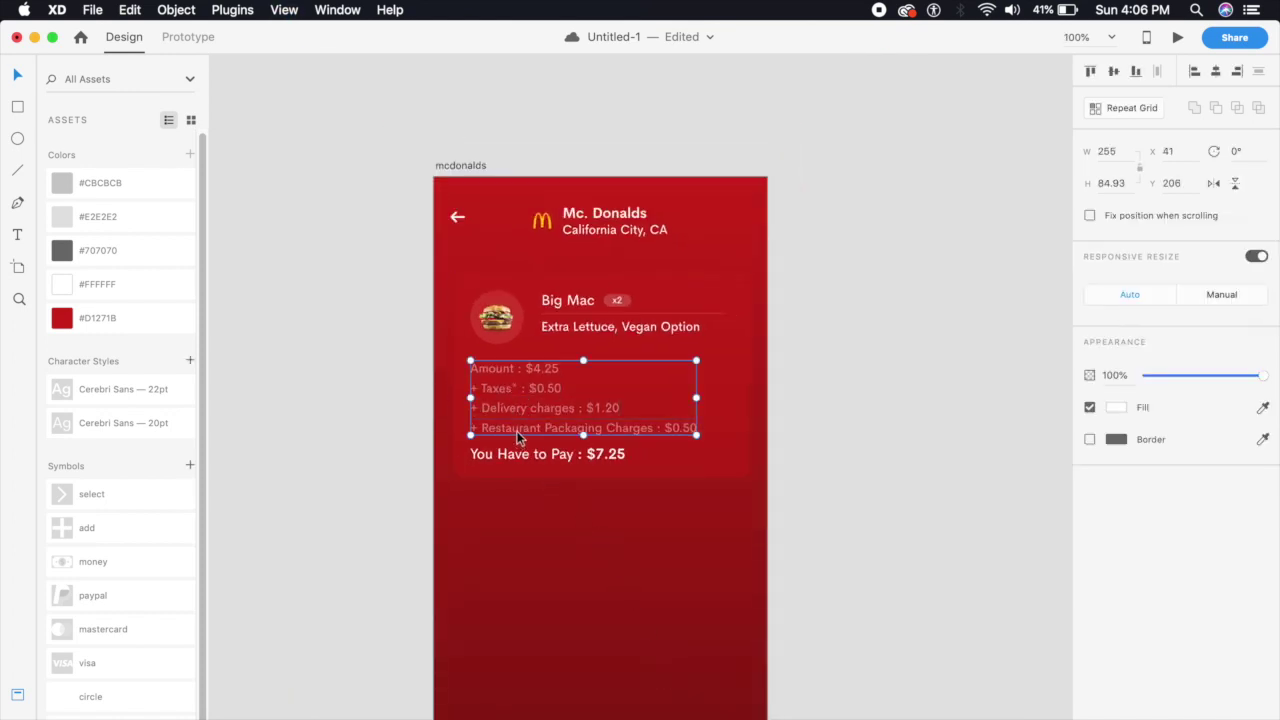
click(515, 458)
click(596, 550)
drag(598, 599, 569, 531)
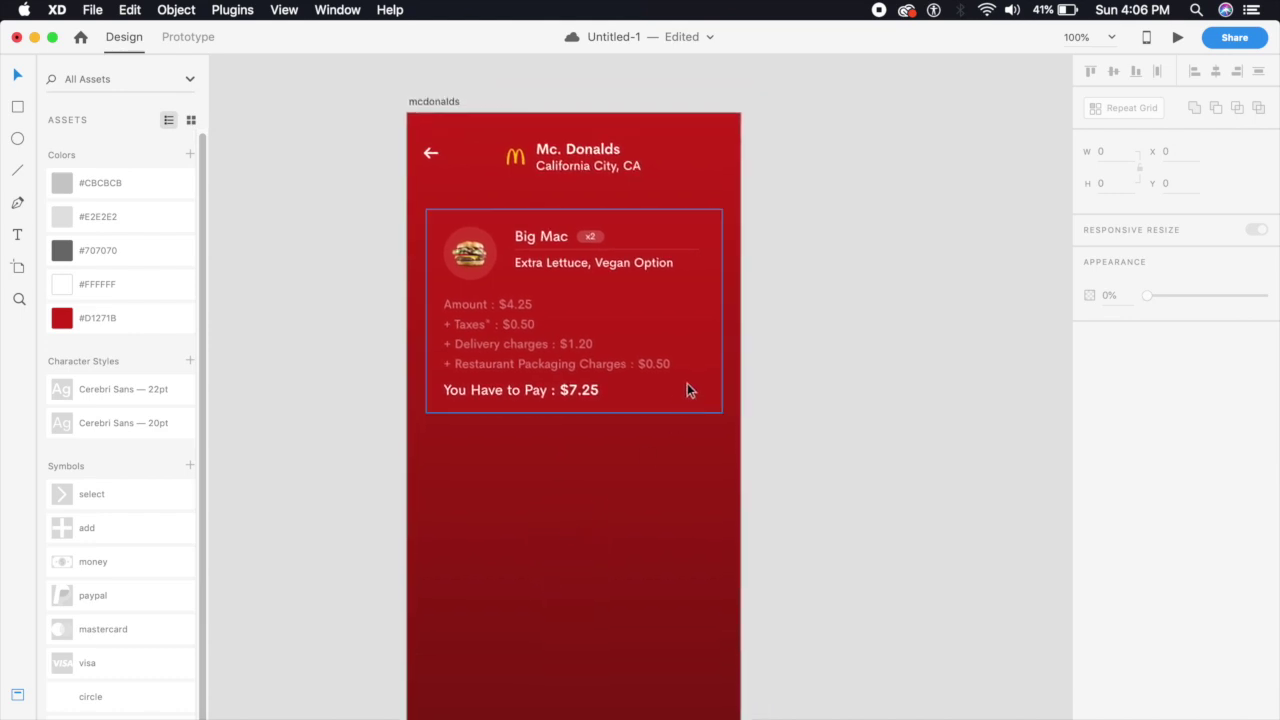
drag(700, 395, 687, 610)
Move the new lower card up closer to the order card
click(783, 580)
drag(651, 543, 457, 547)
click(795, 485)
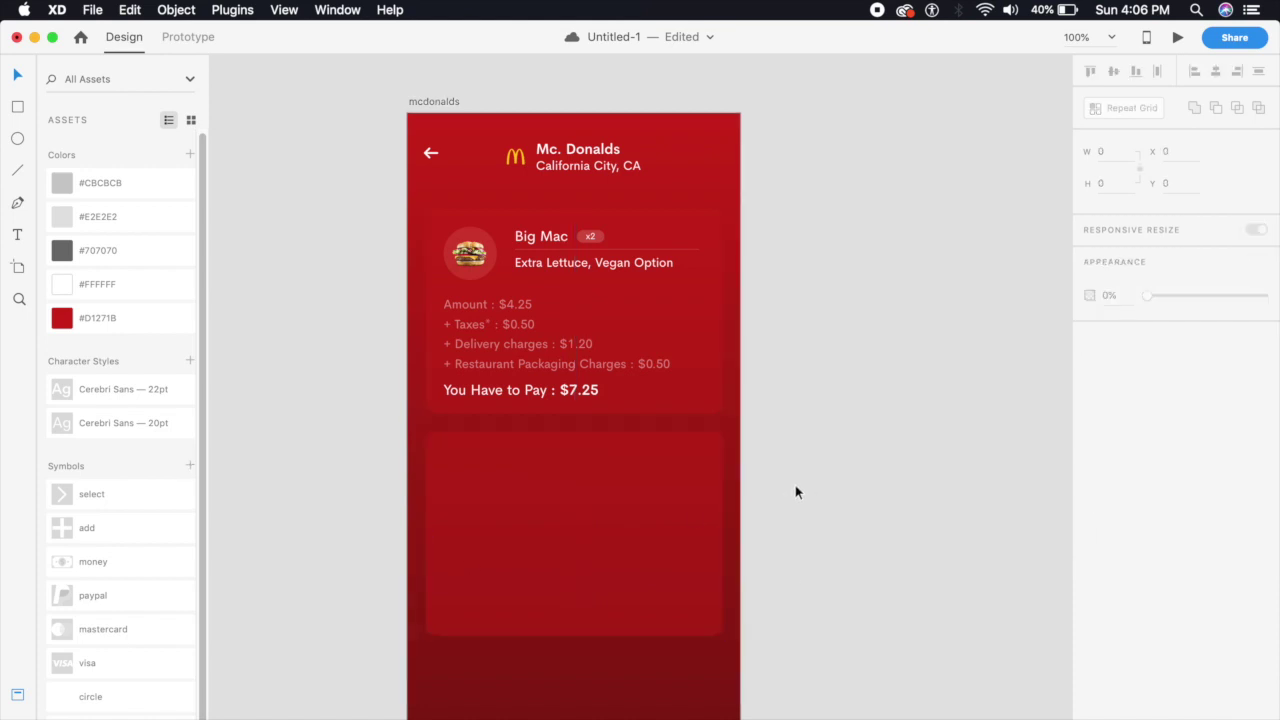
key(super+minus)
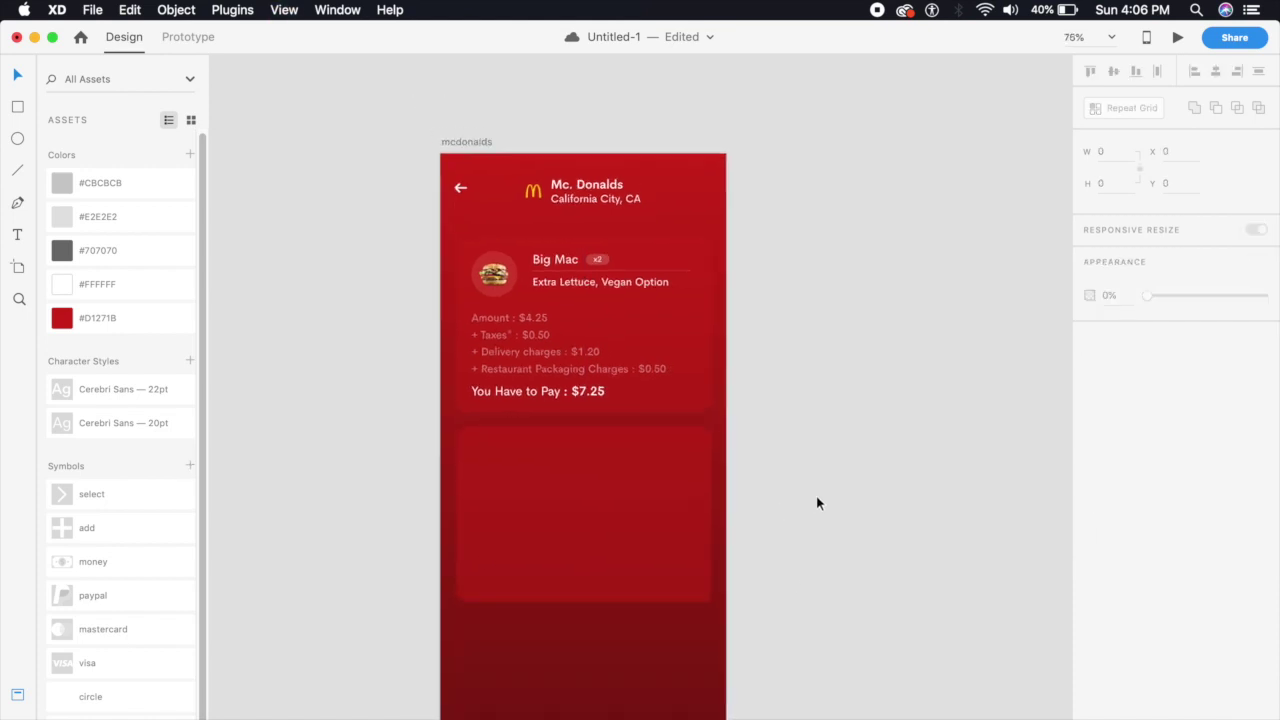
click(669, 521)
click(810, 490)
Inspect the opacity of the reference design's card background
key(super+minus)
drag(813, 483, 760, 620)
scroll(700, 400, up, 10)
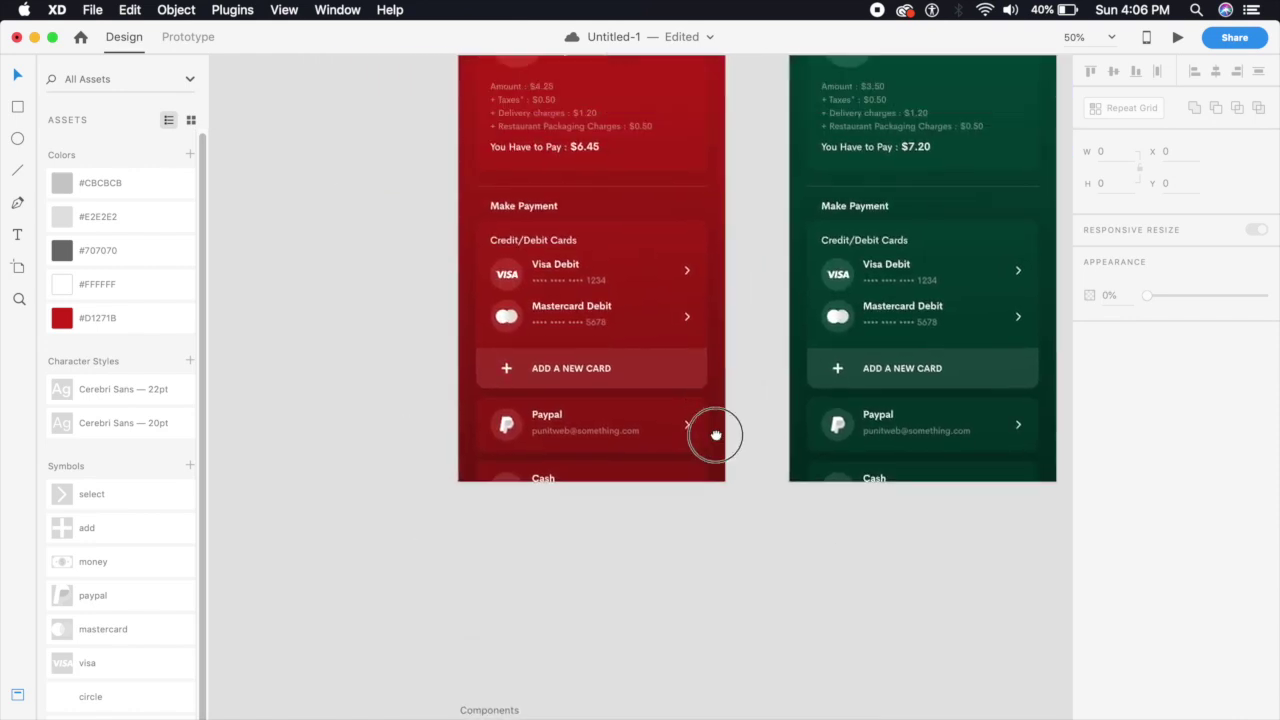
click(643, 300)
double_click(643, 304)
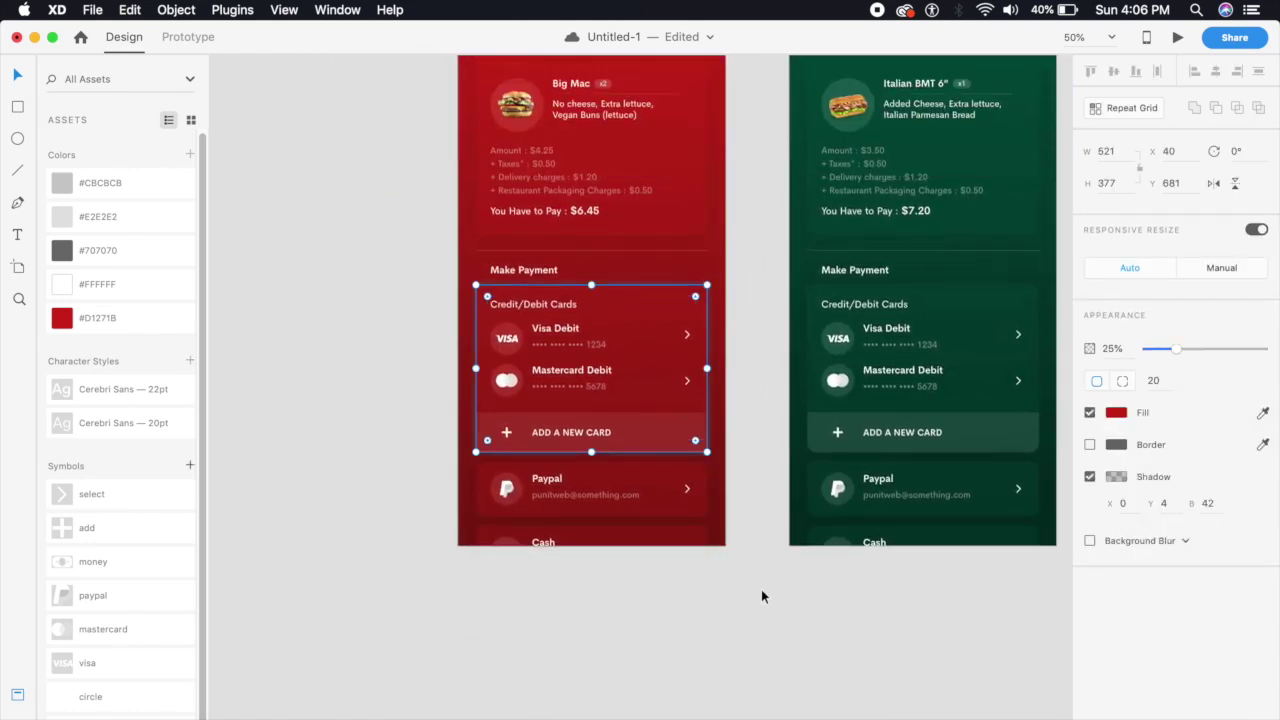
click(761, 597)
scroll(729, 186, down, 10)
scroll(711, 423, up, 3)
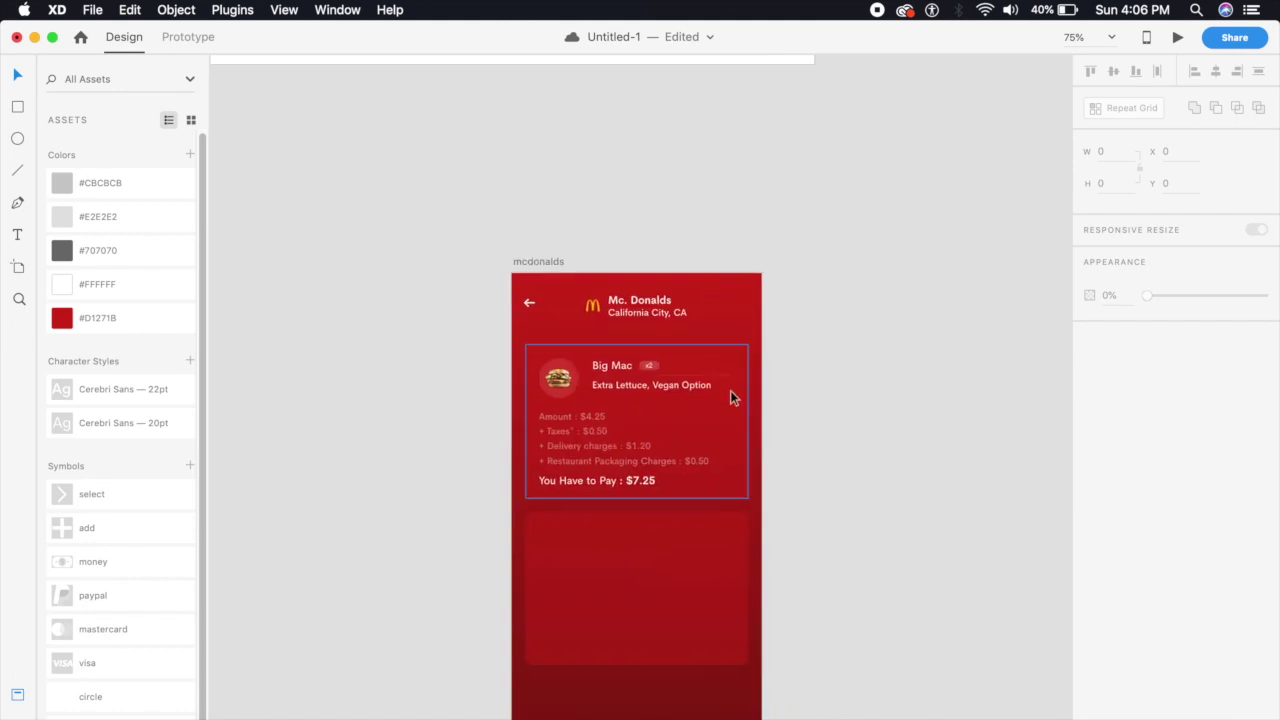
Set both the order card and lower card backgrounds to 25% opacity
click(731, 392)
text(2)
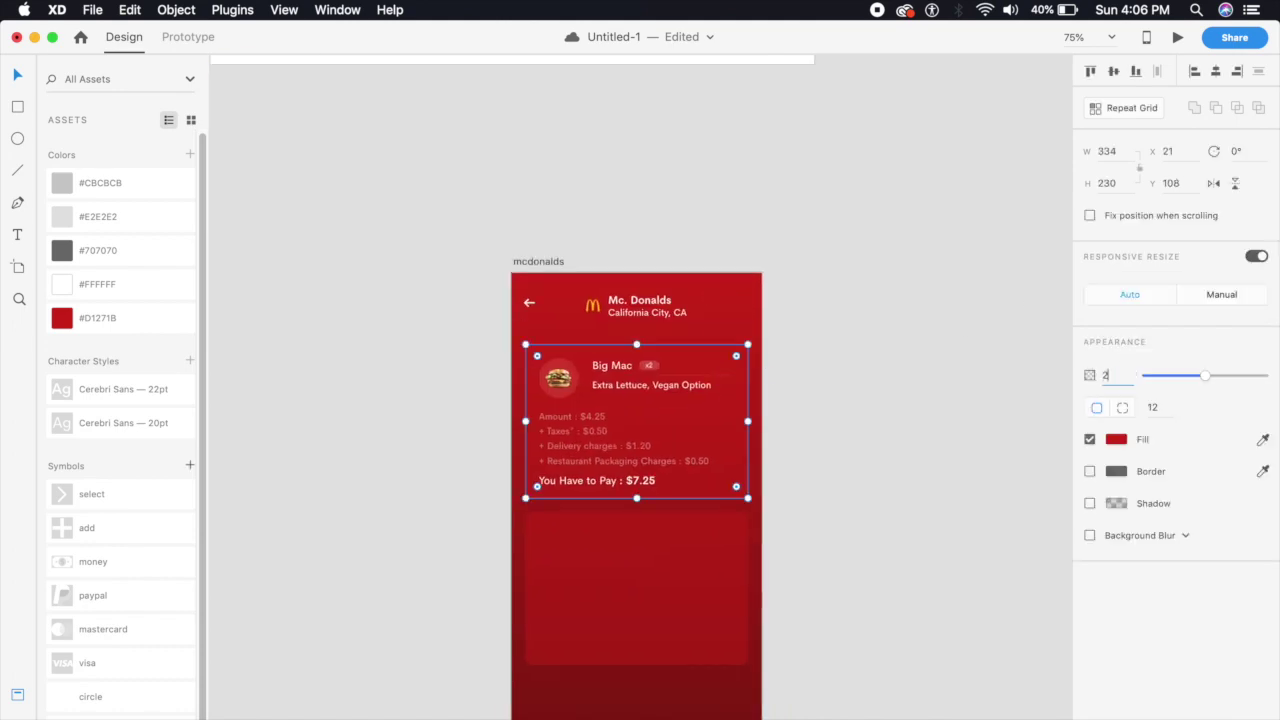
text(5)
key(Return)
click(746, 640)
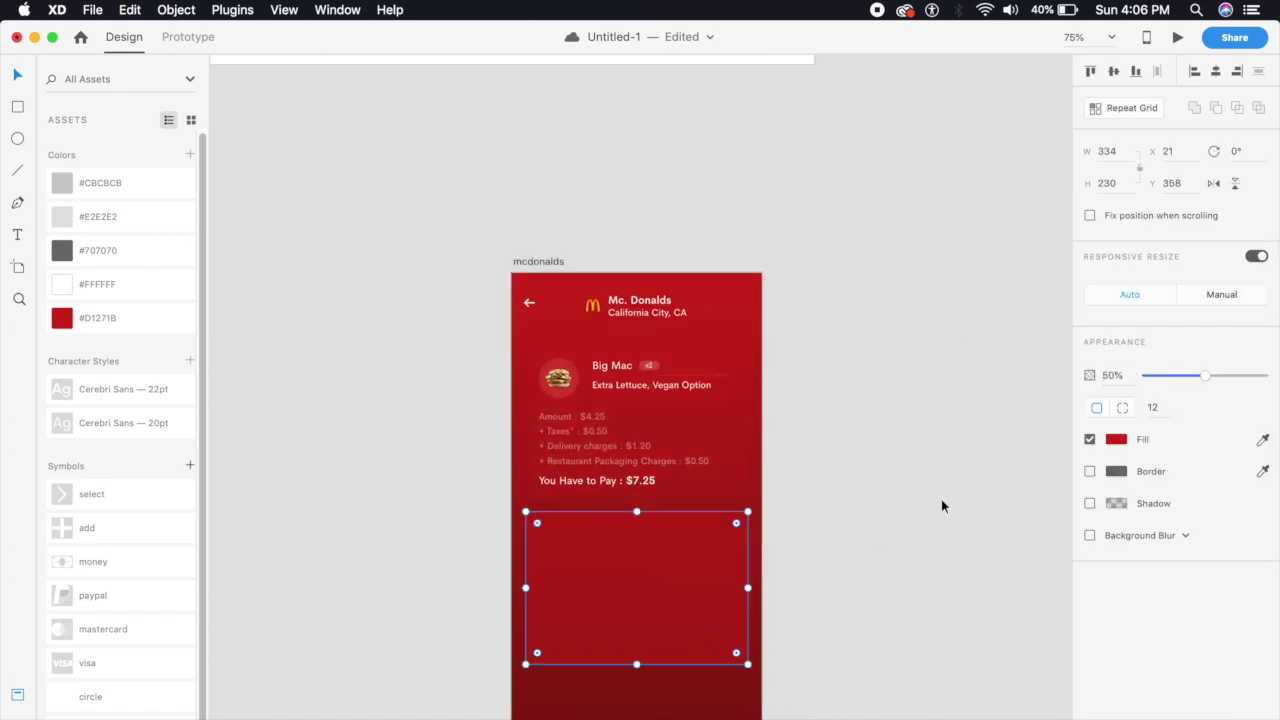
click(1120, 380)
text(25)
key(Return)
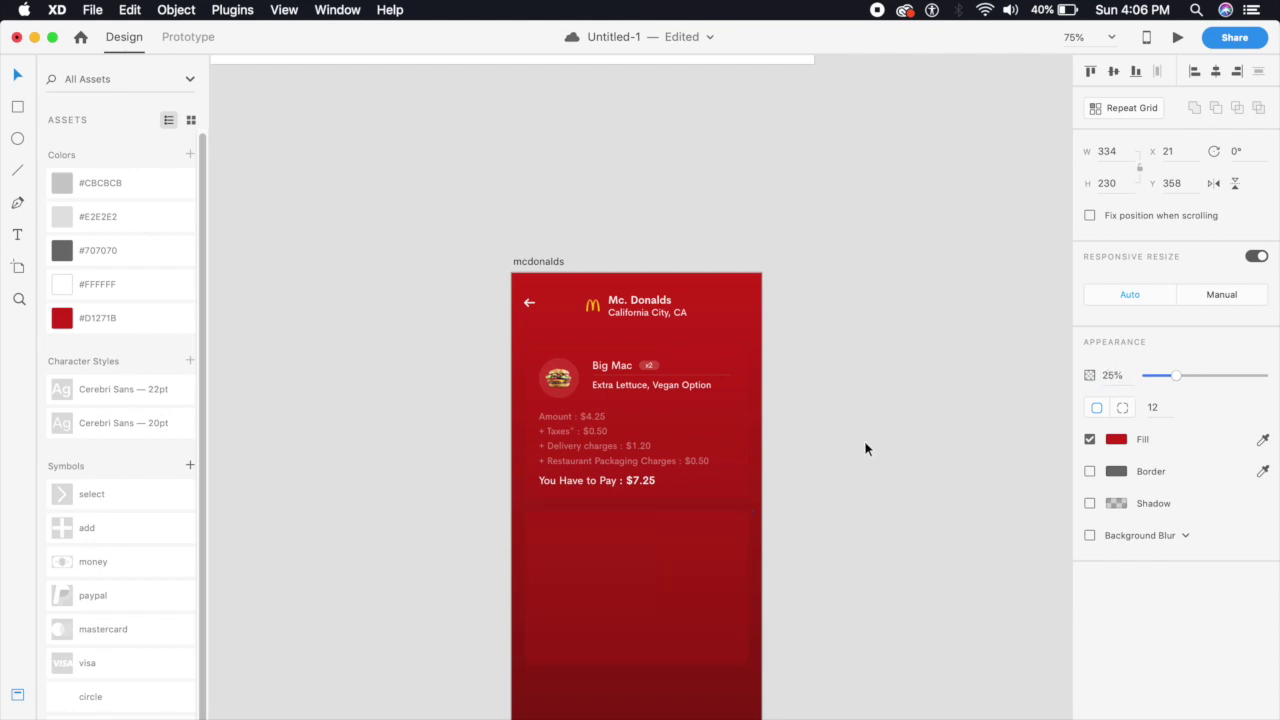
Try moving the burger image lower in the card, then undo the move
key(super+1)
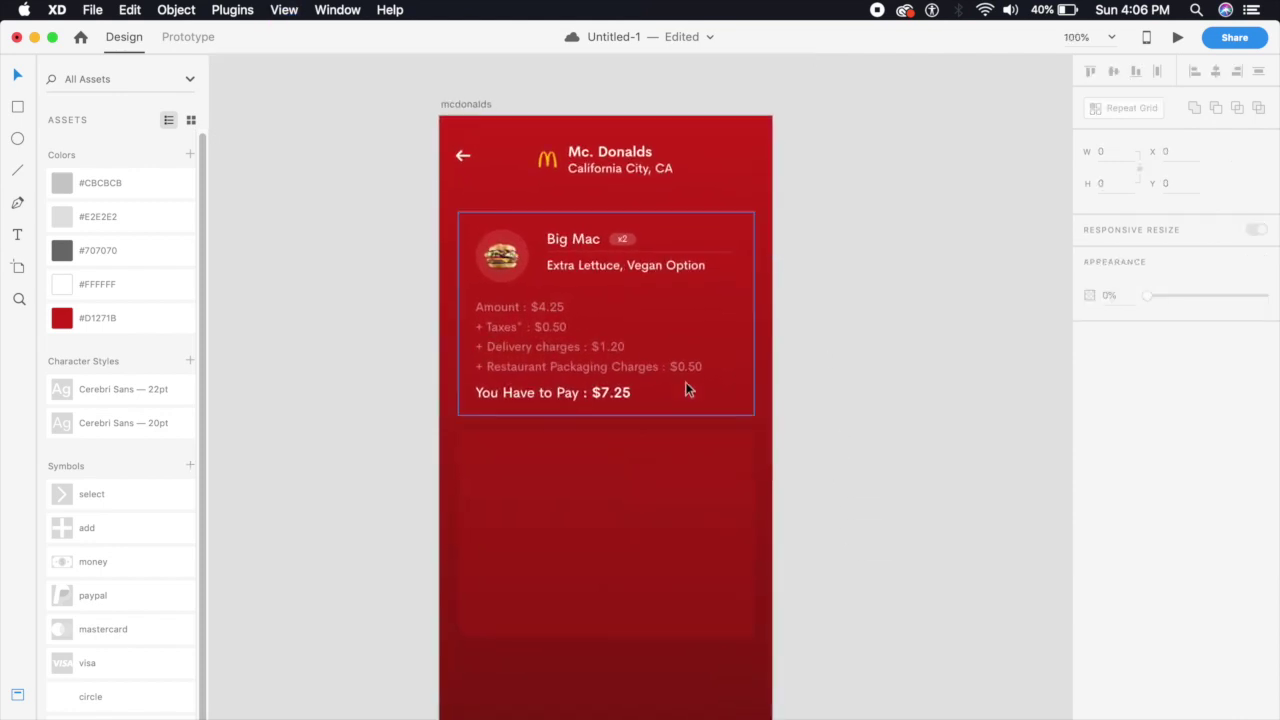
click(527, 258)
click(527, 258)
drag(527, 258, 530, 474)
key(super+z)
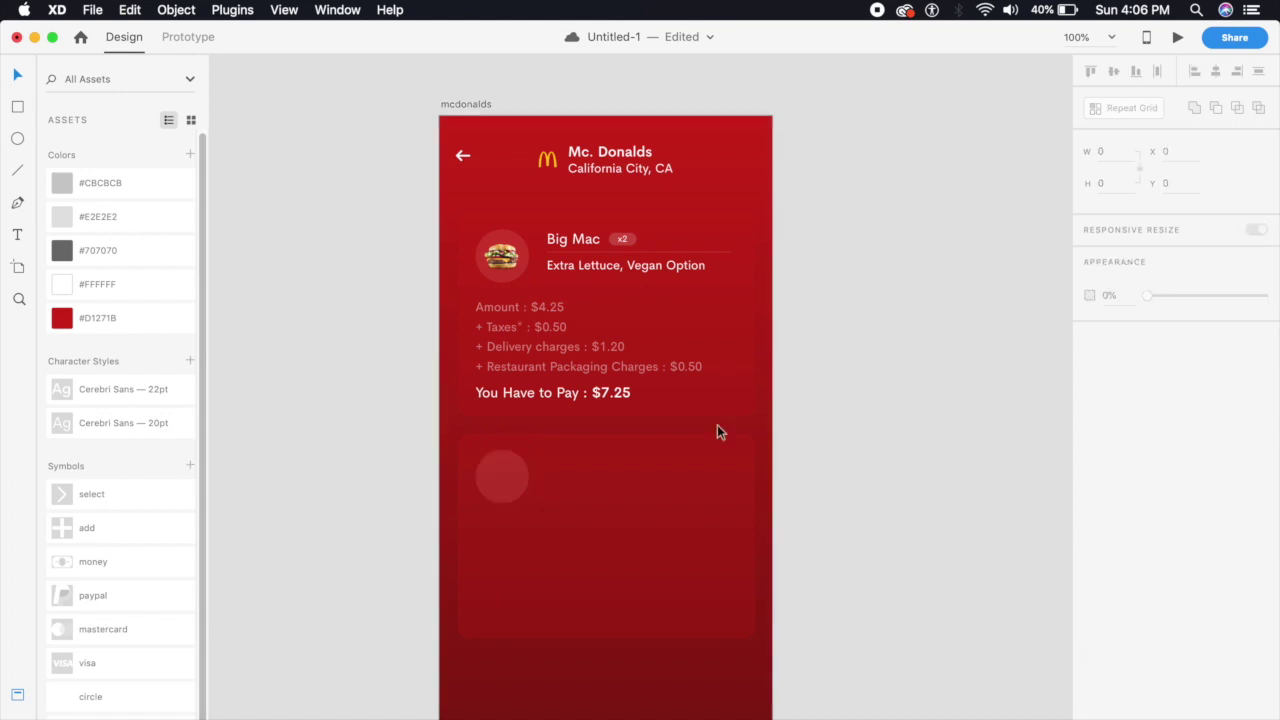
scroll(640, 200, up, 10)
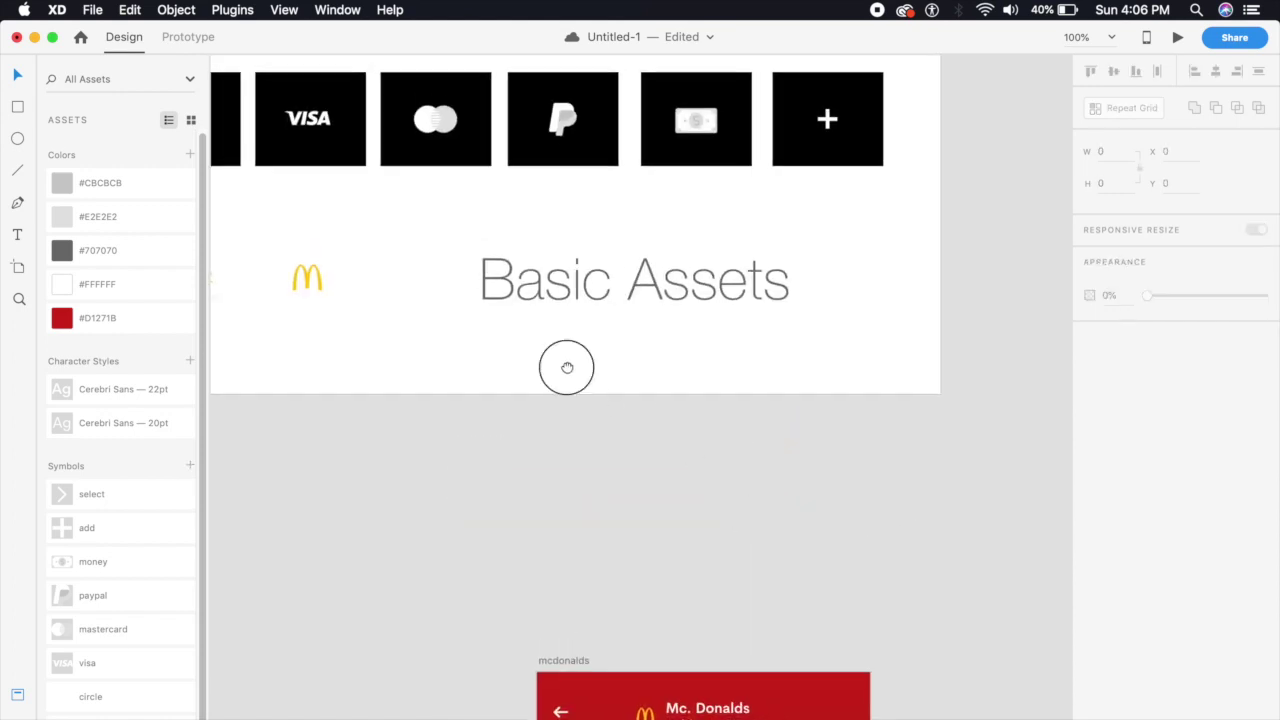
scroll(567, 367, up, 3)
scroll(567, 367, left, 4)
Take the VISA logo from Basic Assets and paste it onto the payment card's circle
click(397, 183)
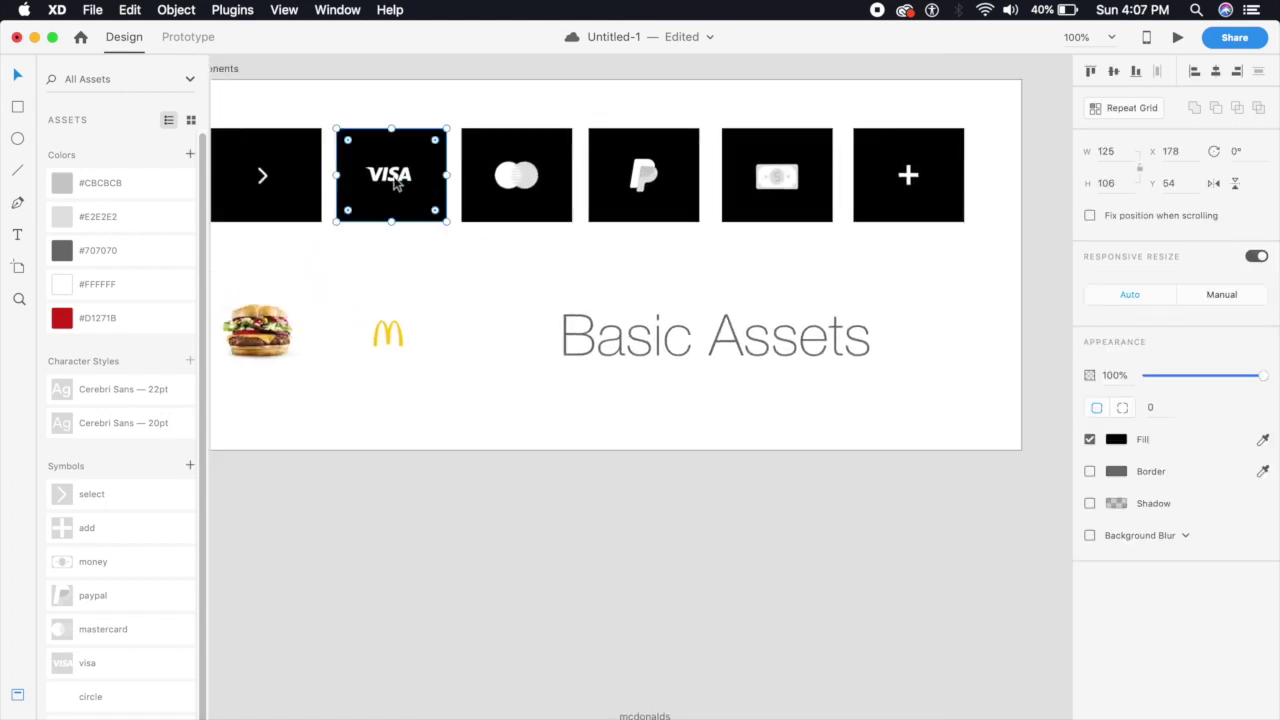
double_click(392, 177)
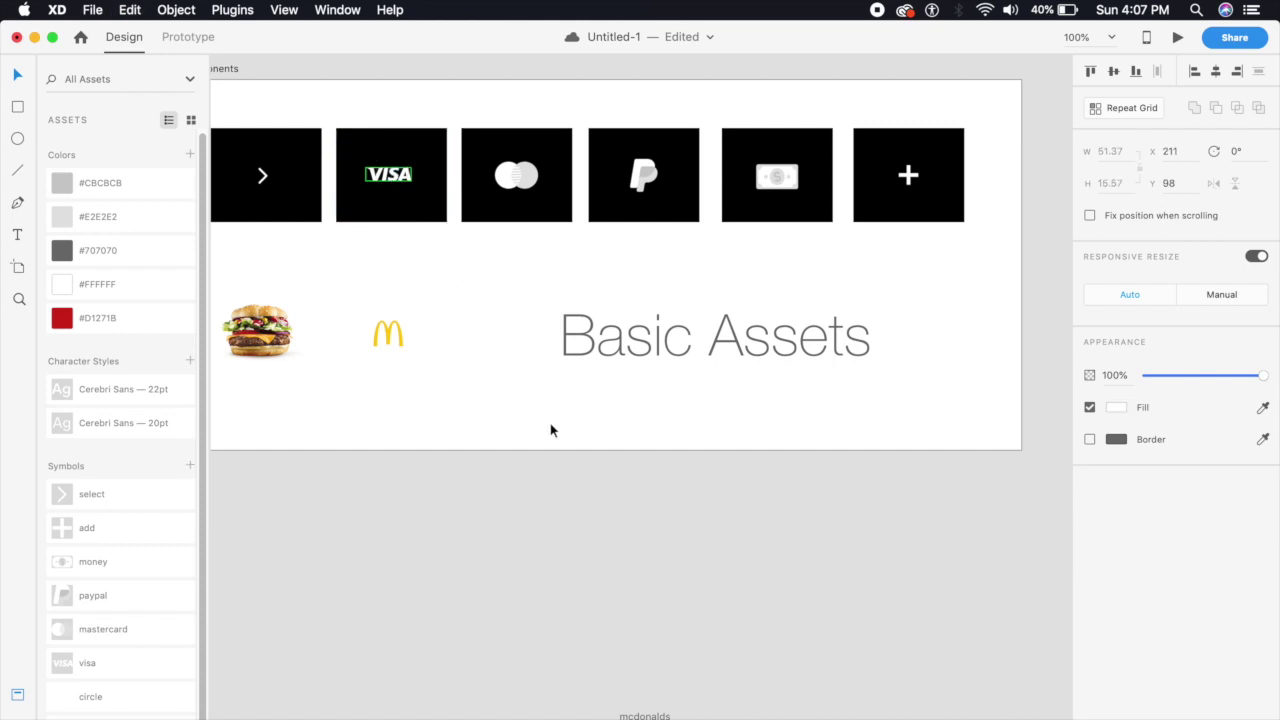
click(677, 563)
scroll(640, 450, down, 5)
scroll(501, 361, up, 5)
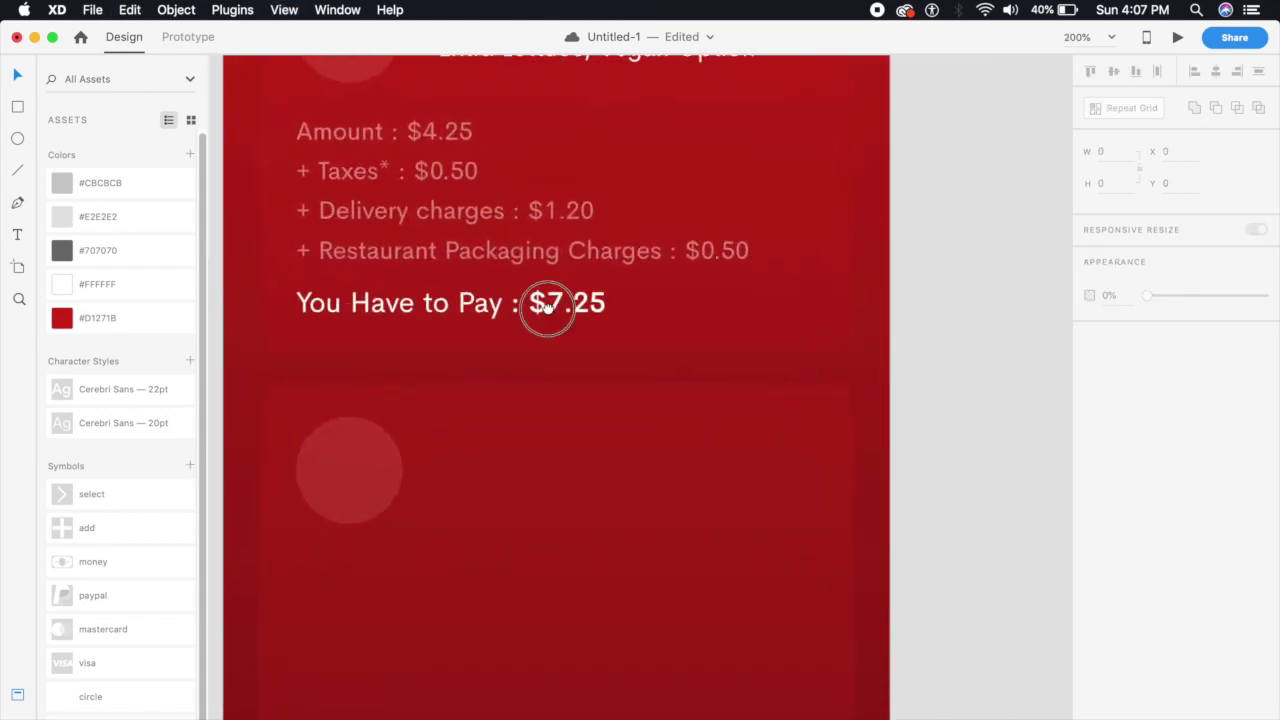
scroll(501, 361, down, 2)
scroll(501, 361, left, 2)
click(476, 382)
key(super+v)
drag(697, 413, 487, 368)
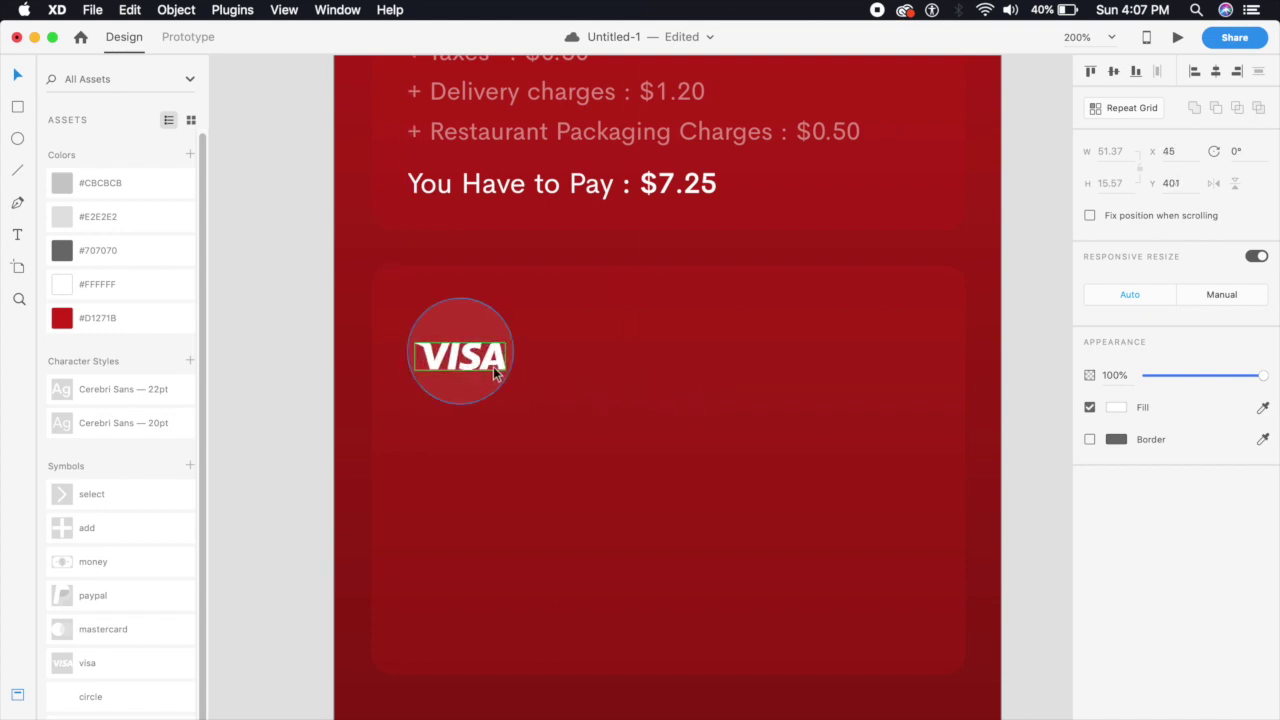
Make the circle and logo a symbol, ungroup it, and shrink the VISA logo to fit
right_click(496, 369)
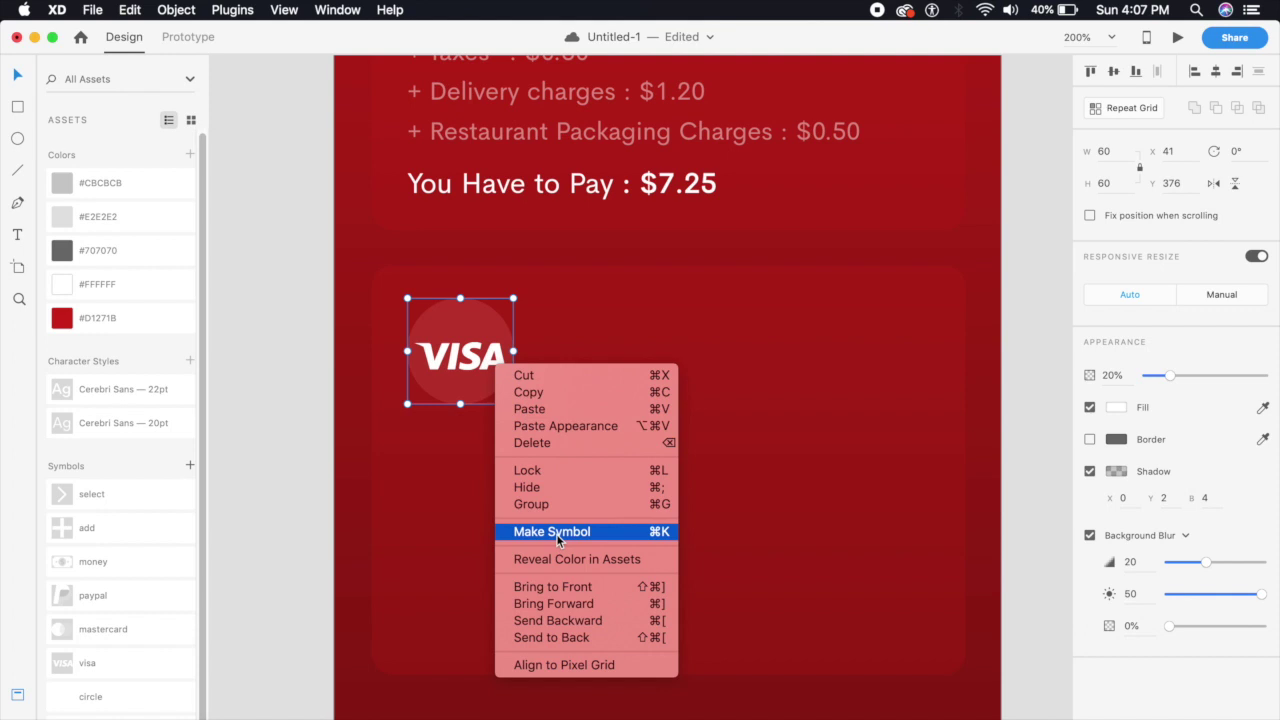
click(294, 521)
double_click(470, 362)
right_click(470, 362)
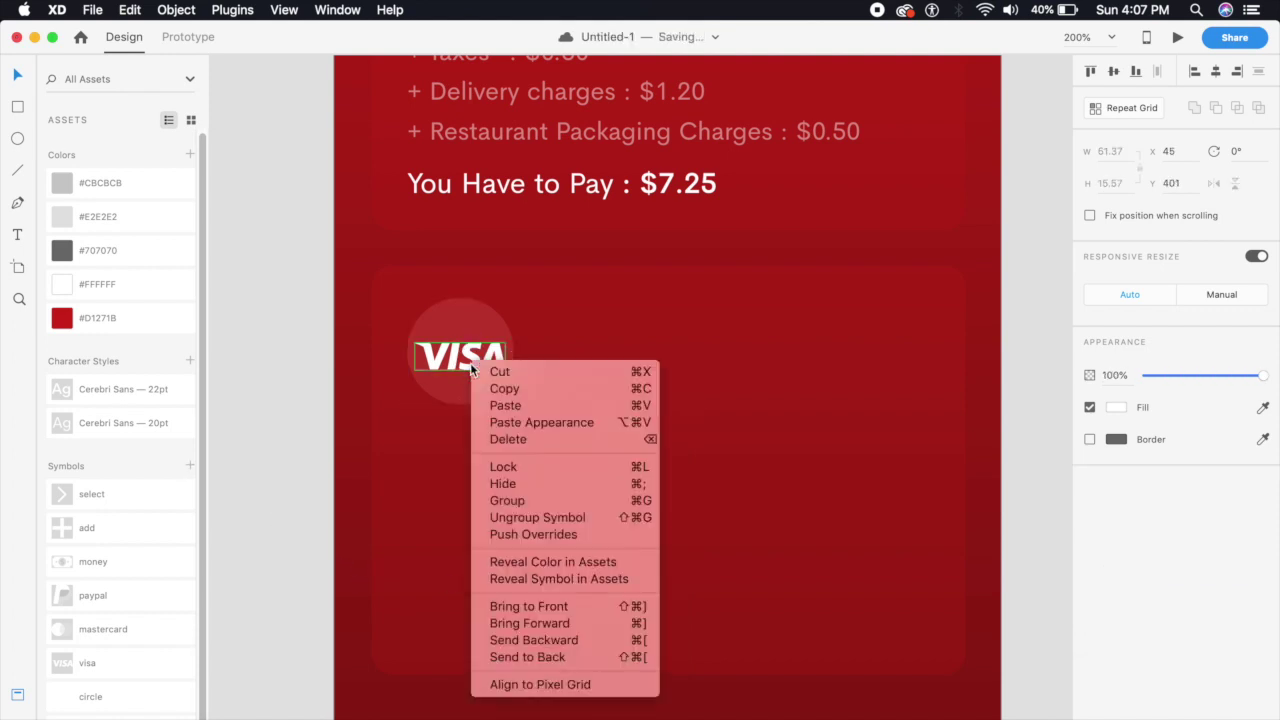
click(535, 518)
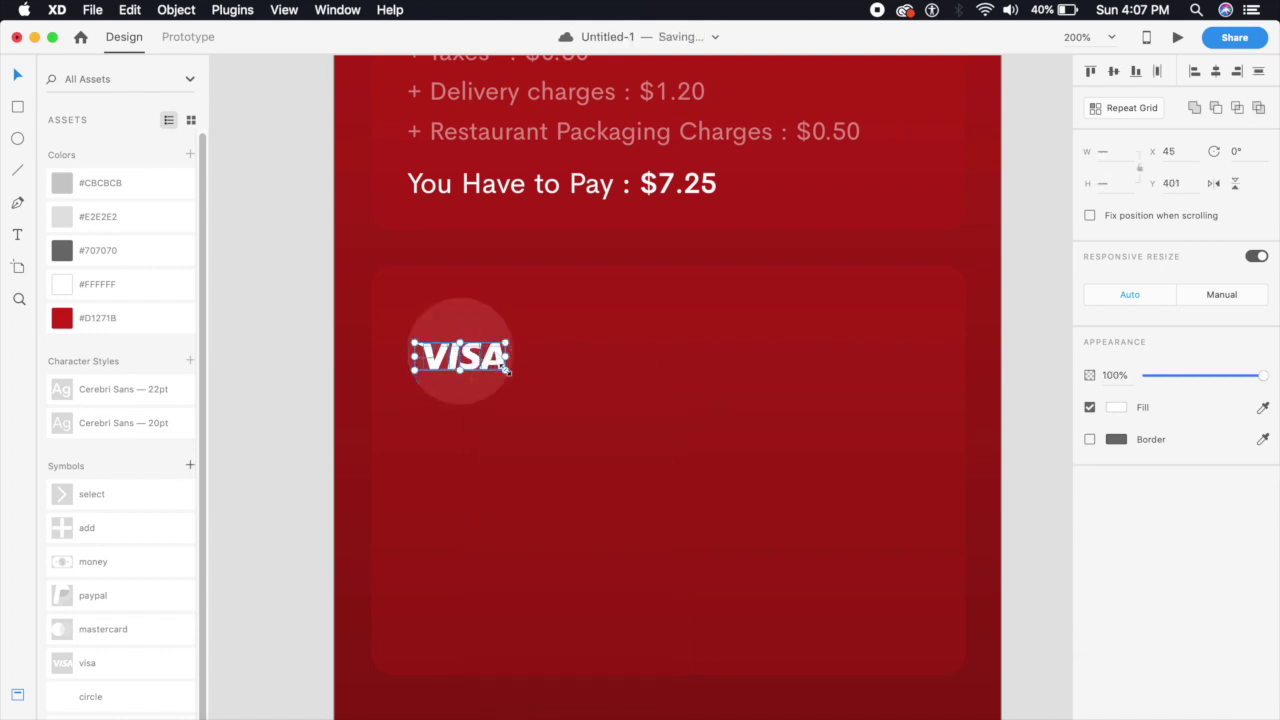
drag(505, 368, 480, 362)
click(322, 477)
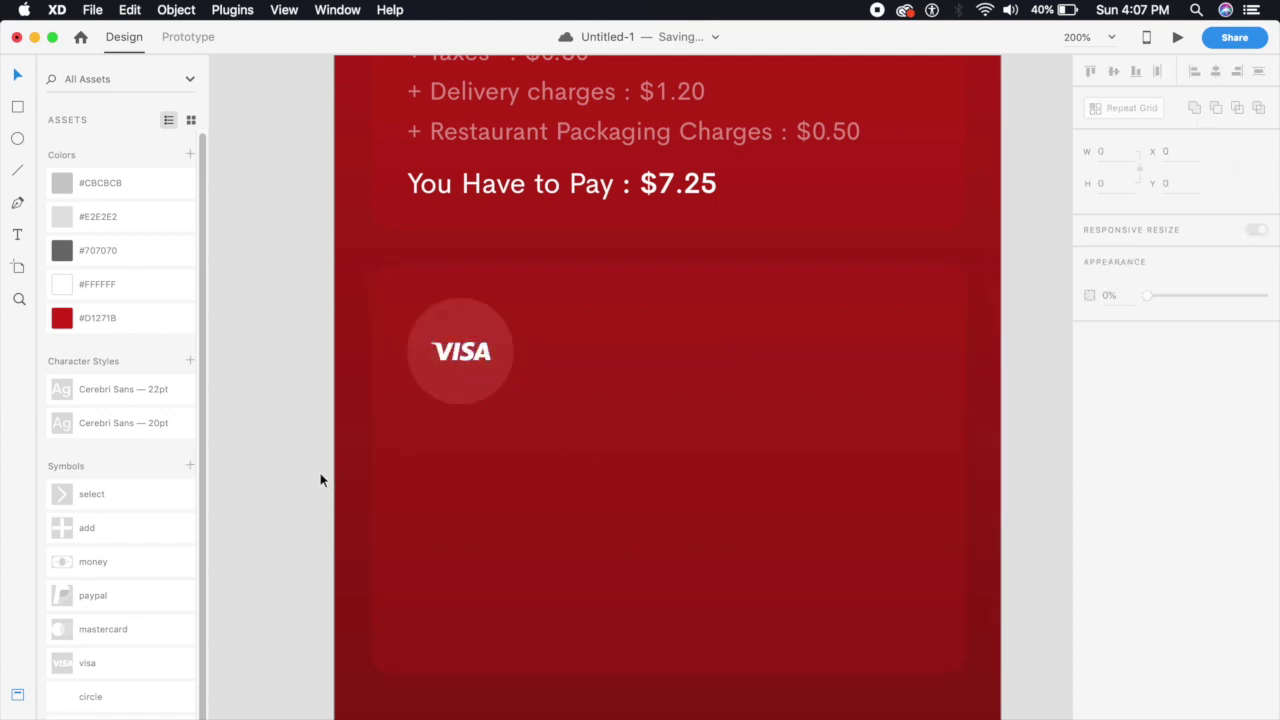
key(super+minus)
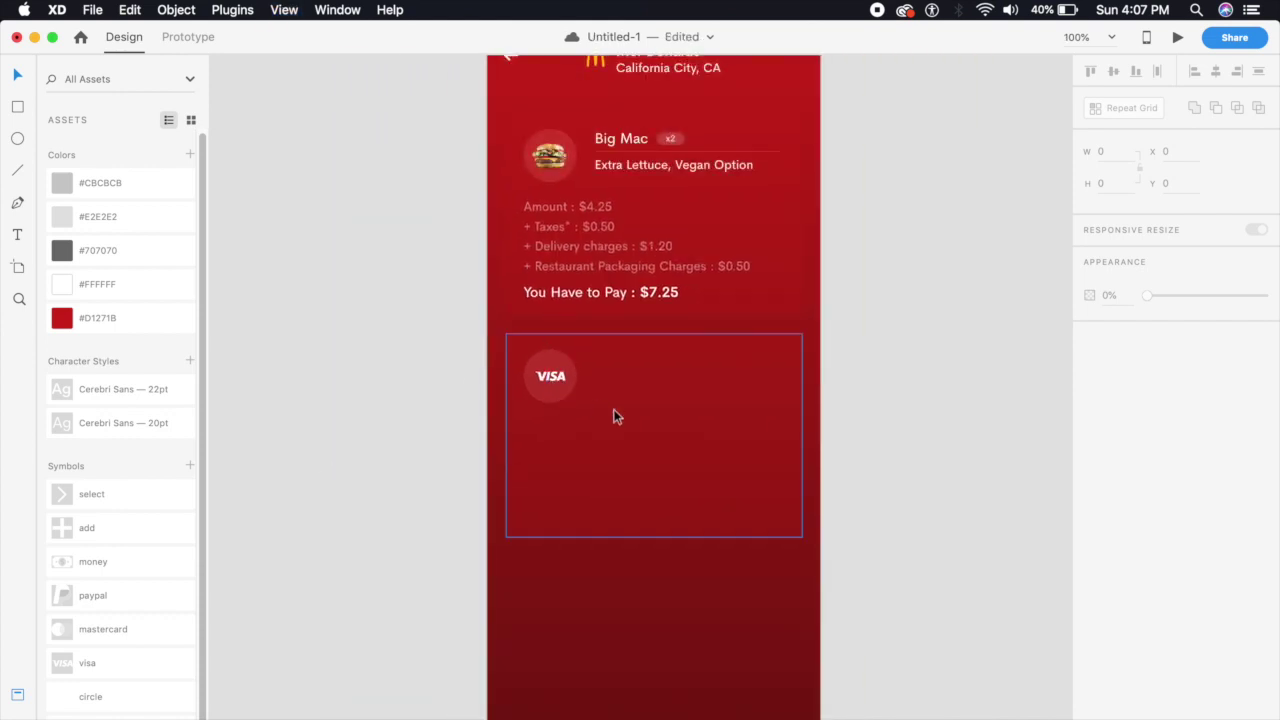
Add a 'Payment Options' text heading above the VISA circle
key(super+plus)
key(super+minus)
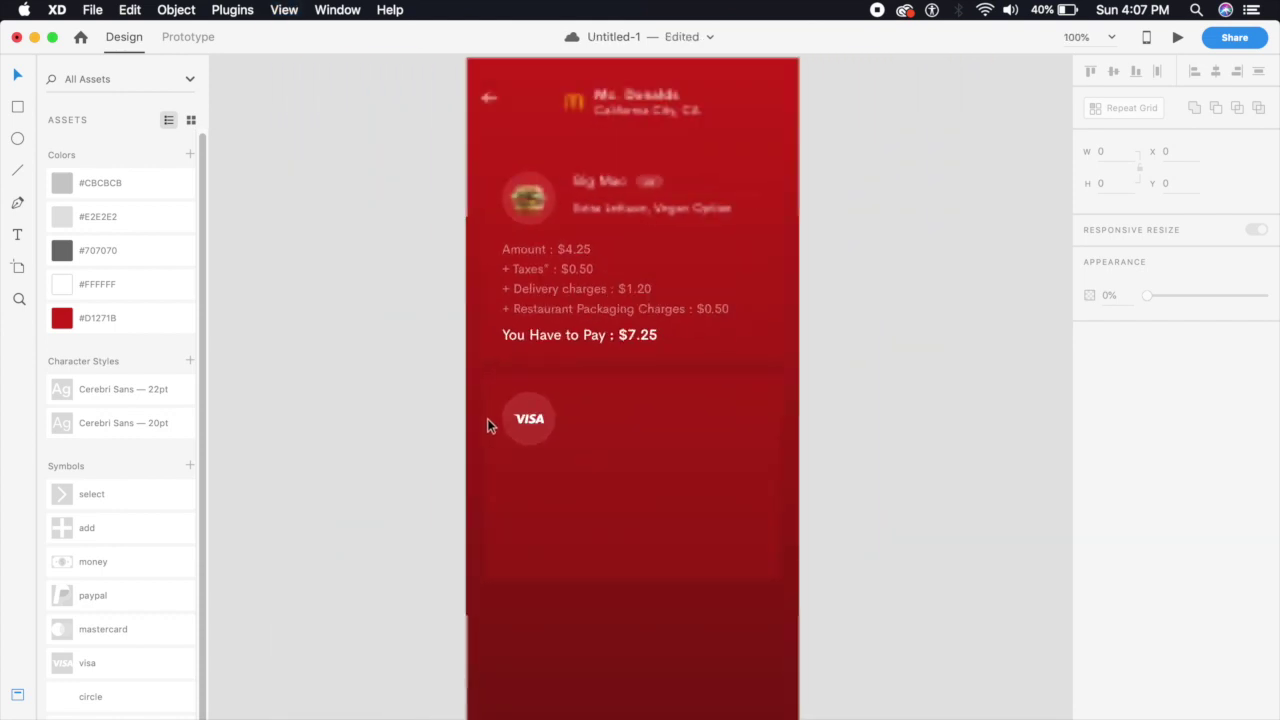
click(535, 422)
key(super+plus)
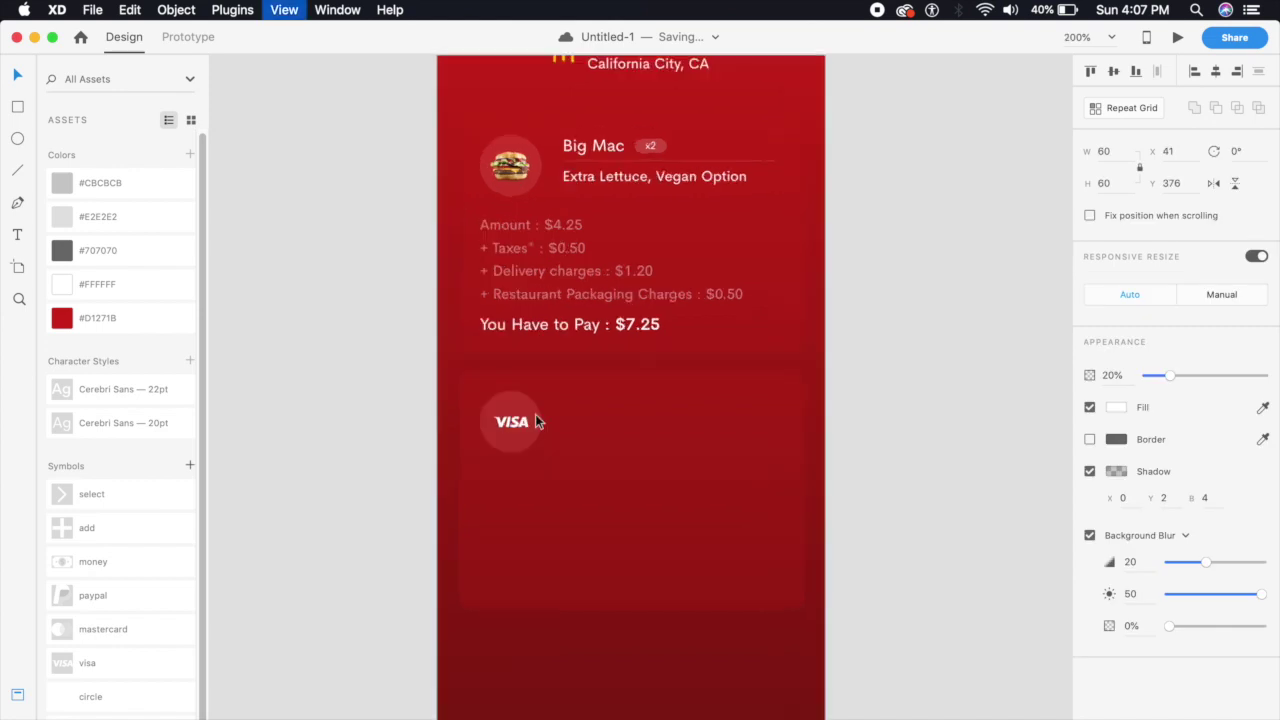
drag(505, 532, 453, 513)
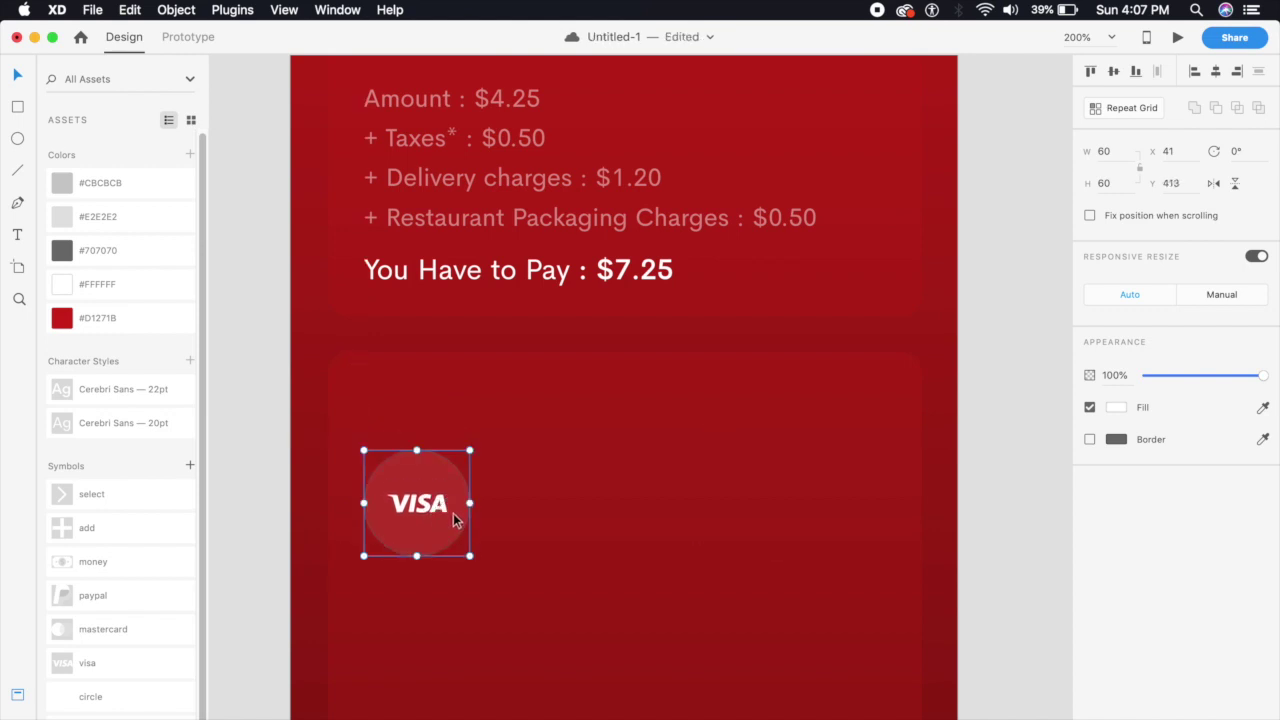
click(378, 400)
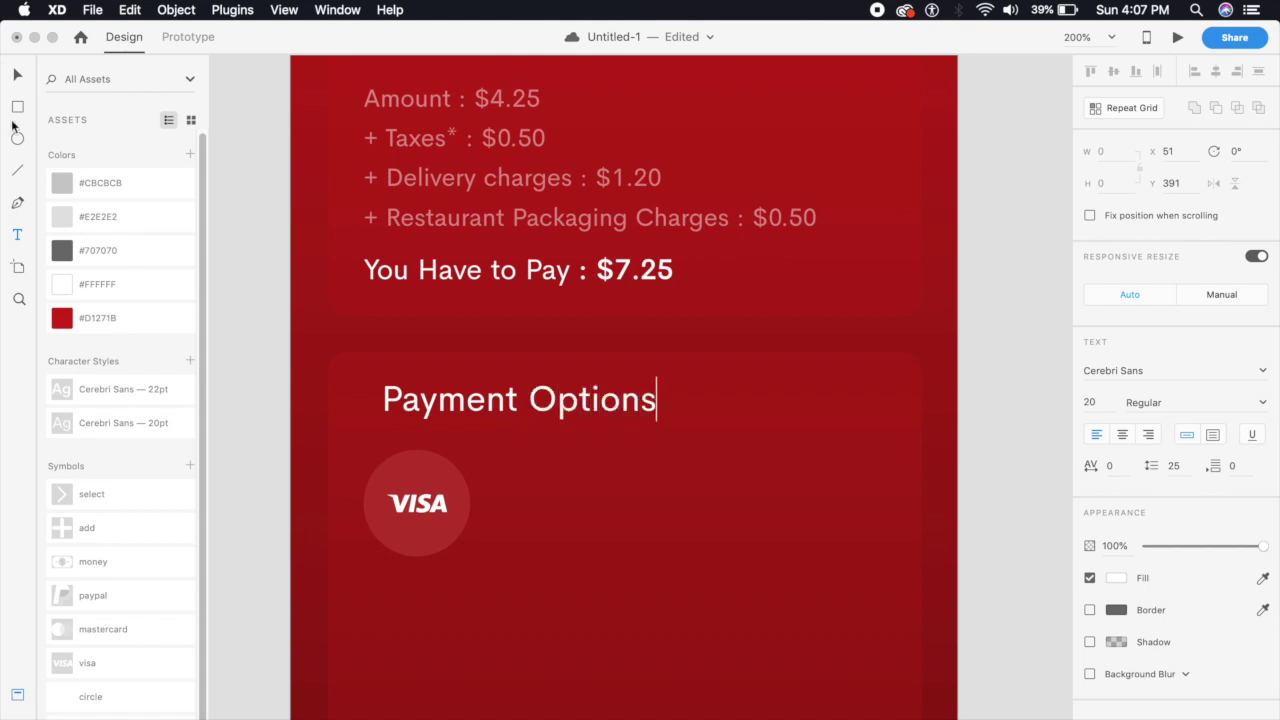
click(17, 80)
Make the heading 16 pt, nudge it into the card corner, and move the VISA circle beneath it
click(1109, 397)
text(16)
key(Return)
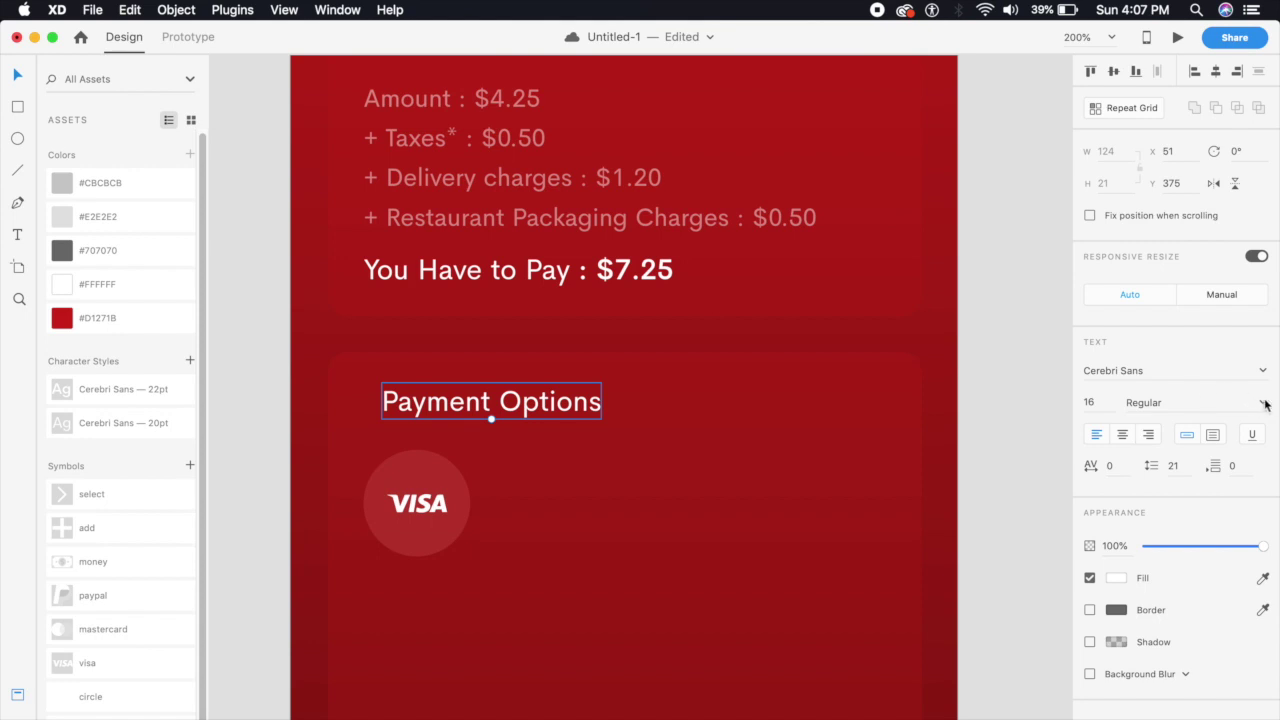
drag(528, 410, 479, 386)
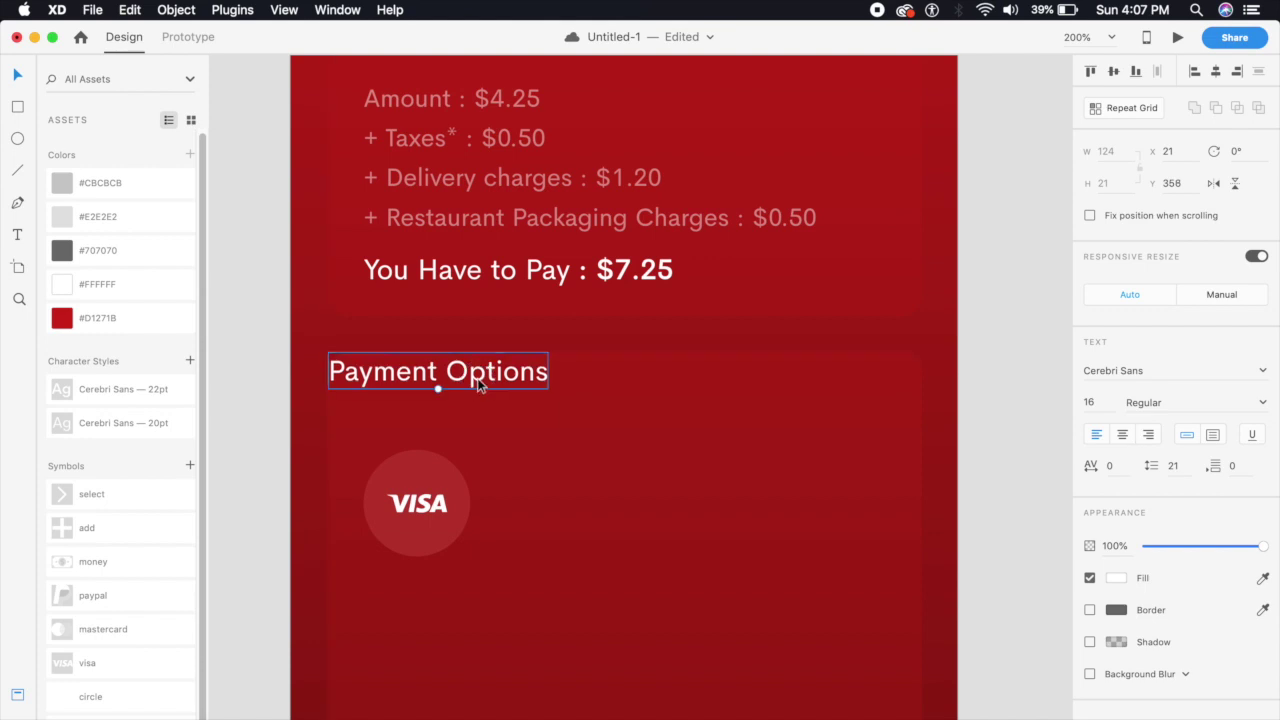
key(shift+Down)
key(shift+Down)
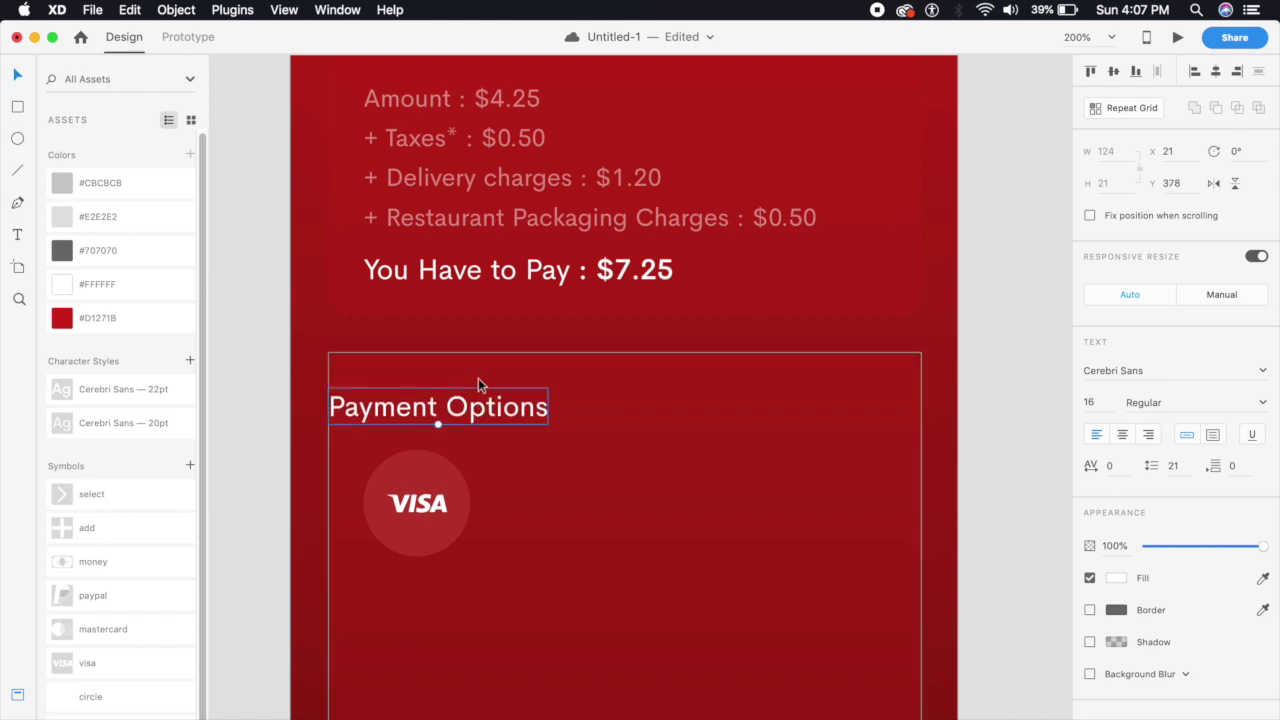
key(shift+Right)
key(shift+Right)
scroll(489, 457, down, 3)
drag(431, 414, 430, 414)
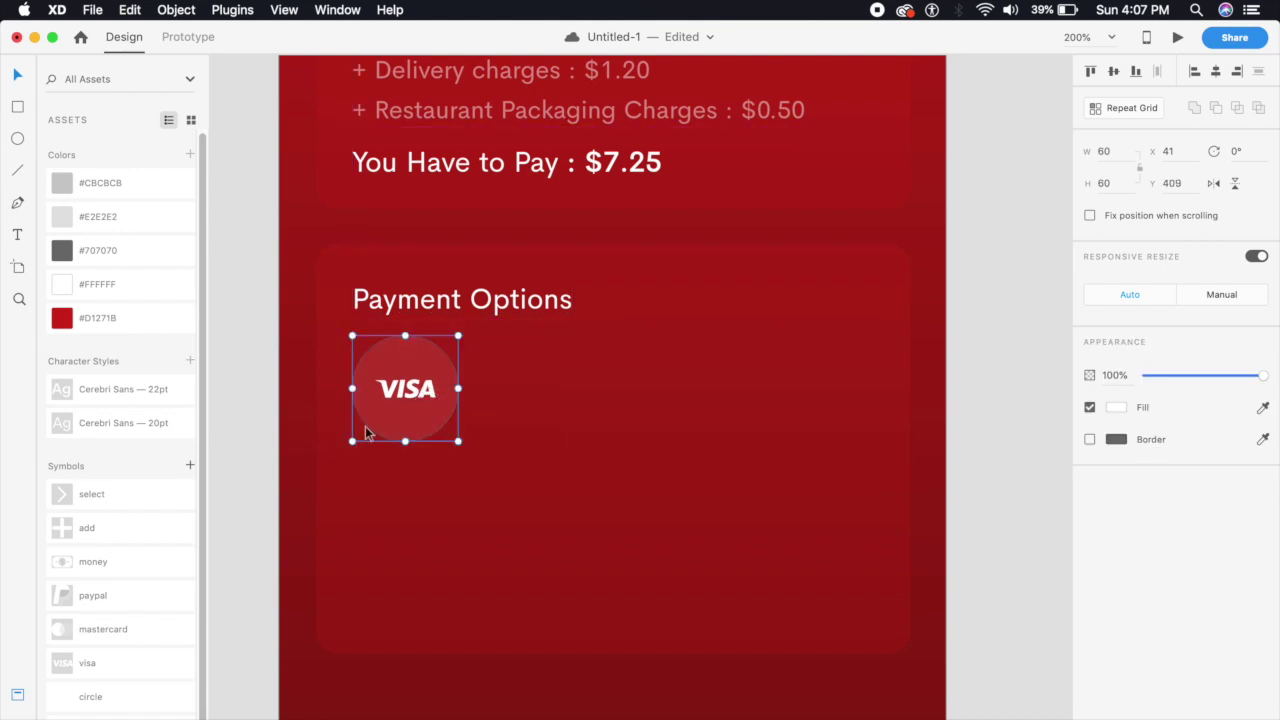
Add a 'Visa Debit' label beside the VISA circle, aligned and reduced to 14 pt
click(272, 481)
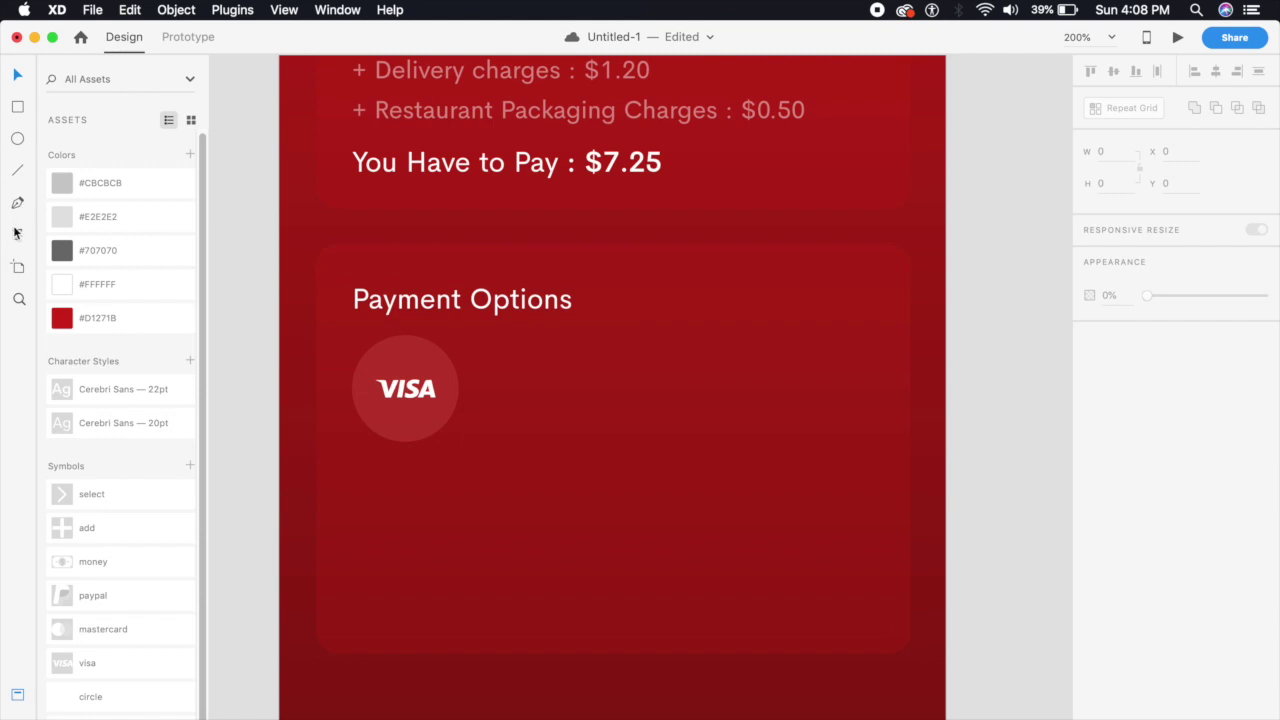
click(478, 358)
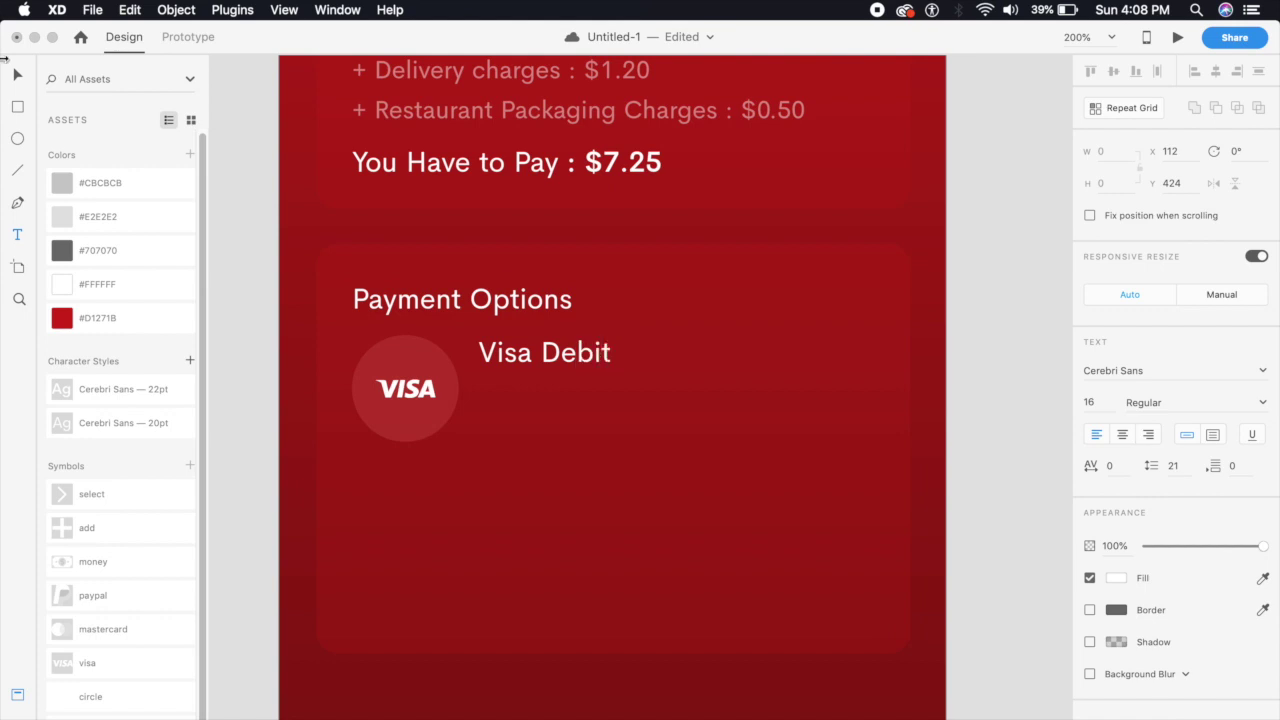
key(Escape)
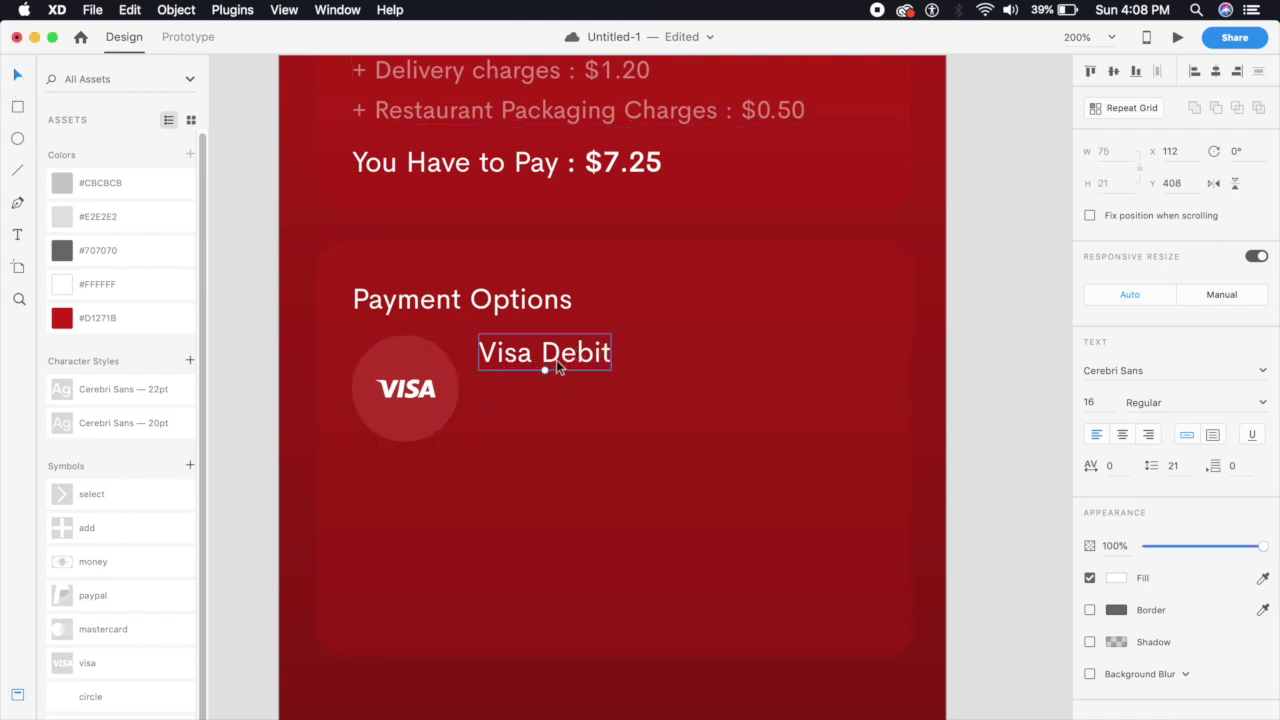
drag(556, 360, 531, 395)
key(super+shift+comma)
key(super+shift+comma)
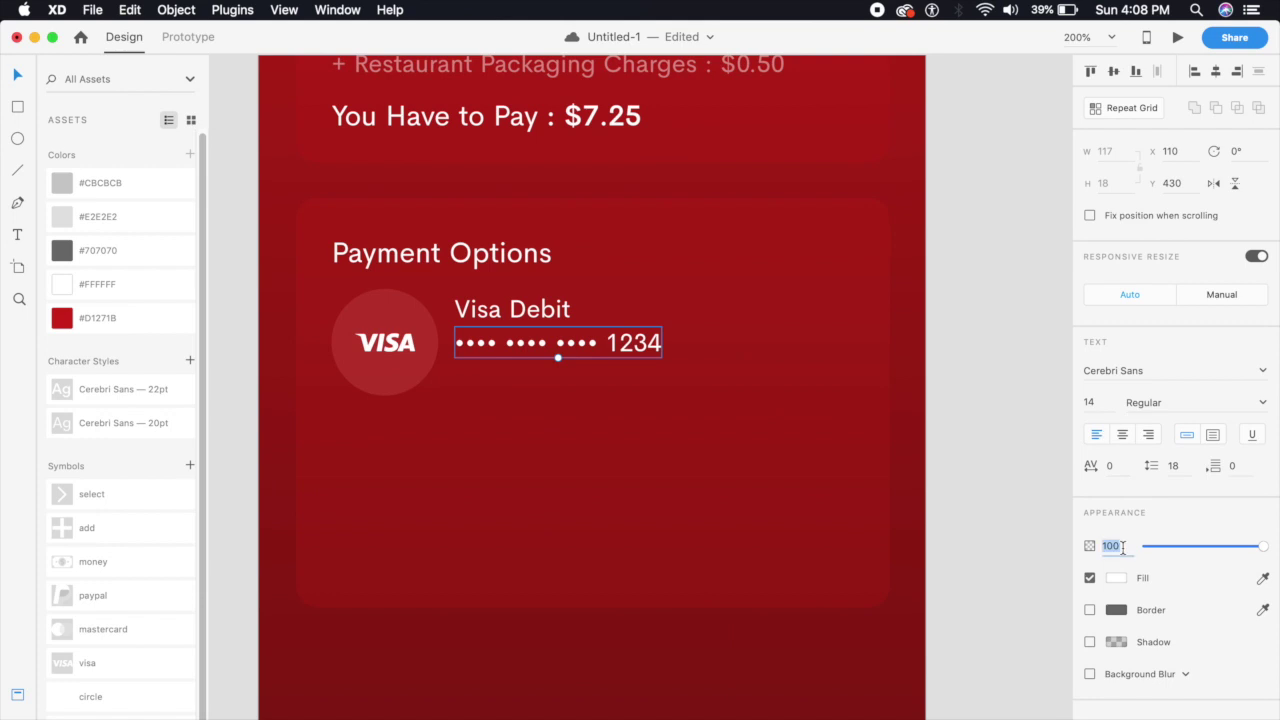
Fade the card-number text to 60% opacity and duplicate the Visa row below
text(60)
key(Return)
drag(497, 343, 498, 350)
shift+click(512, 309)
shift+click(397, 355)
drag(397, 355, 397, 479)
Rename the copied row to Mastercard Debit and change its card's last digits
double_click(512, 433)
text(Mastercard Debit)
double_click(634, 474)
text(5678)
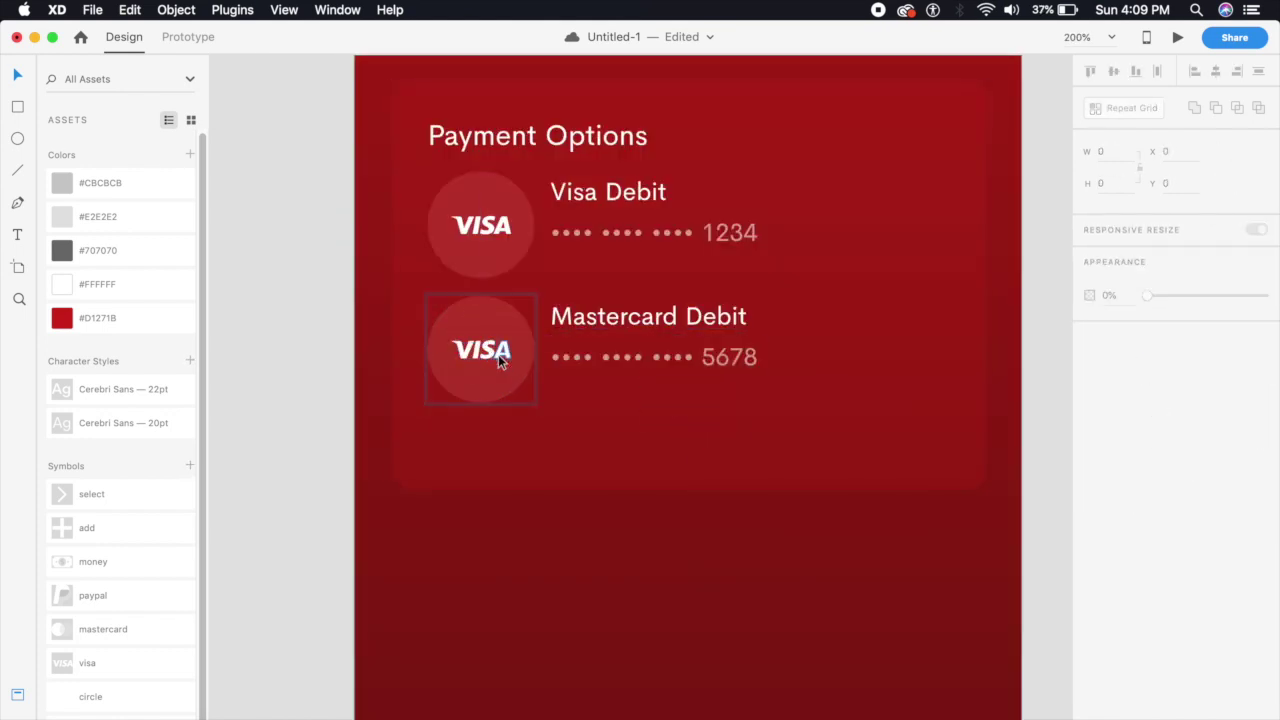
Replace the second row's VISA logo with the Mastercard logo
click(500, 358)
key(Delete)
click(461, 344)
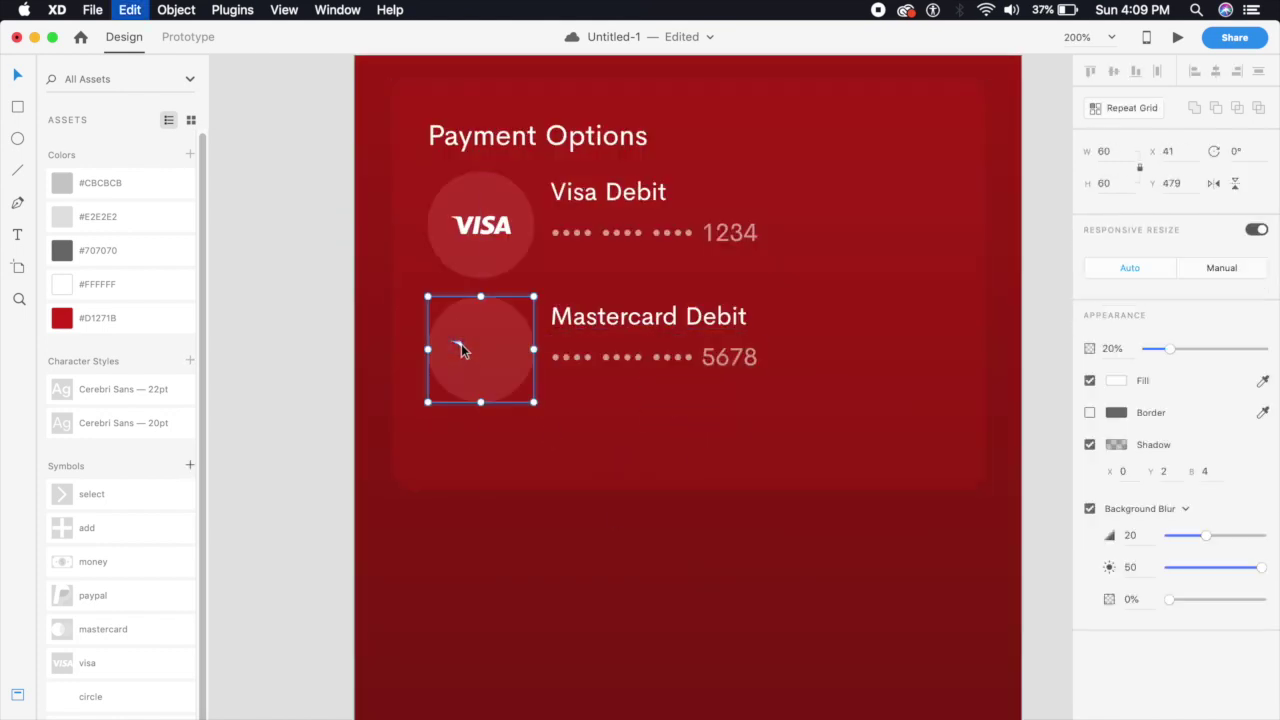
key(cmd+v)
click(555, 575)
click(494, 186)
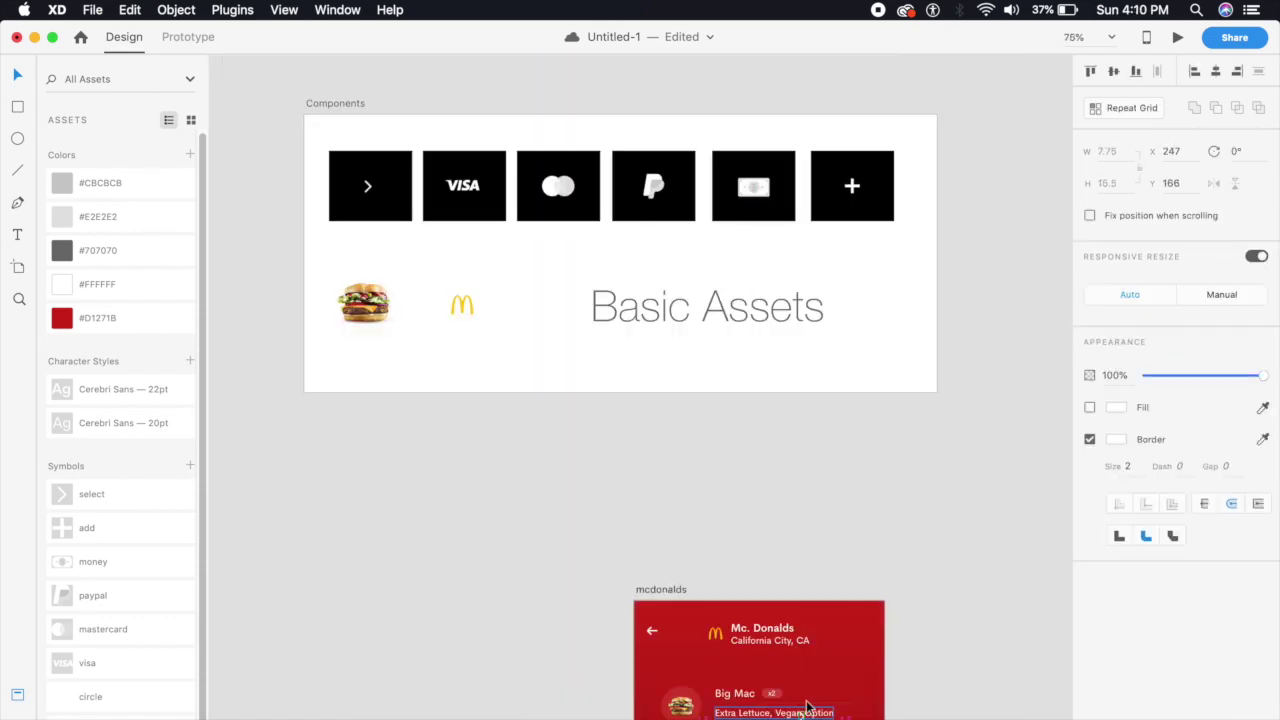
Place a right chevron at the end of both the Visa Debit and Mastercard rows
scroll(808, 707, up, 10)
drag(709, 423, 803, 586)
key(cmd+equal)
click(991, 552)
key(super+1)
Draw a translucent bar below the payment rows and label it 'Add Card'
key(r)
mouse_move(427, 519)
mouse_down()
mouse_move(606, 563)
mouse_move(724, 561)
mouse_up()
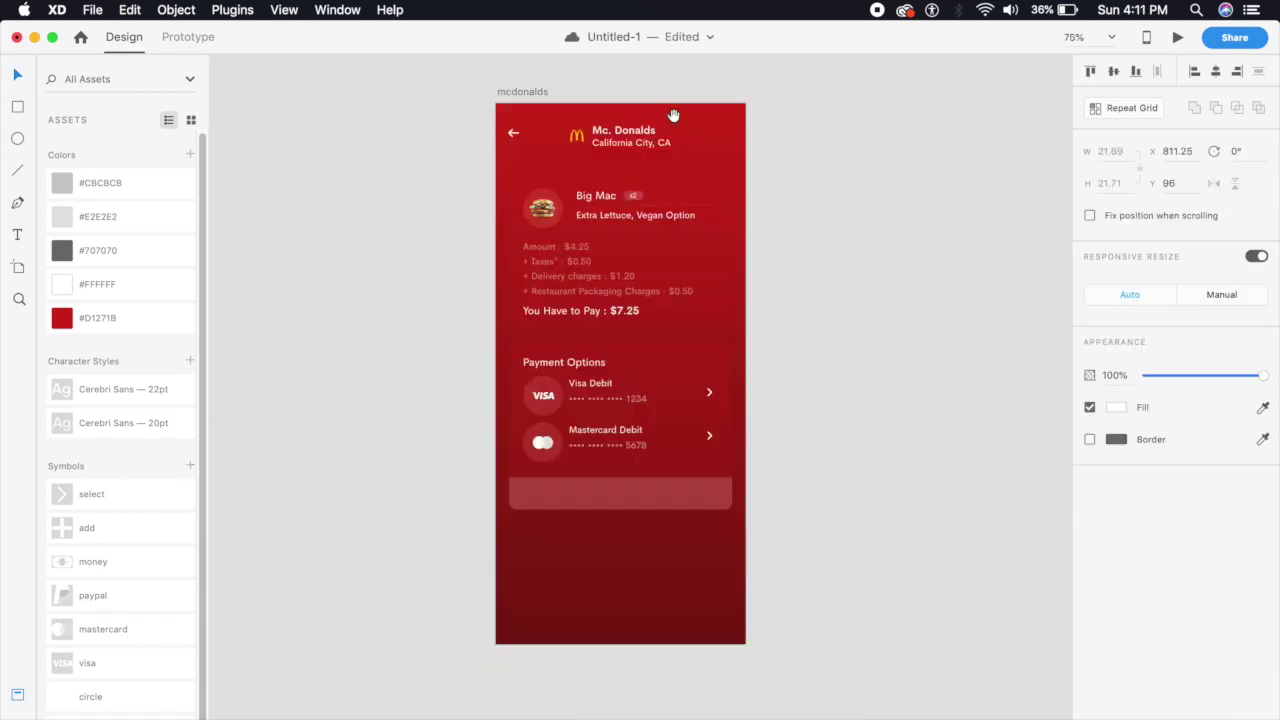
drag(677, 40, 409, 427)
key(t)
click(490, 403)
text(Add Card)
key(Escape)
key(Escape)
Save the document and duplicate the card background below the Add Card bar
key(super+1)
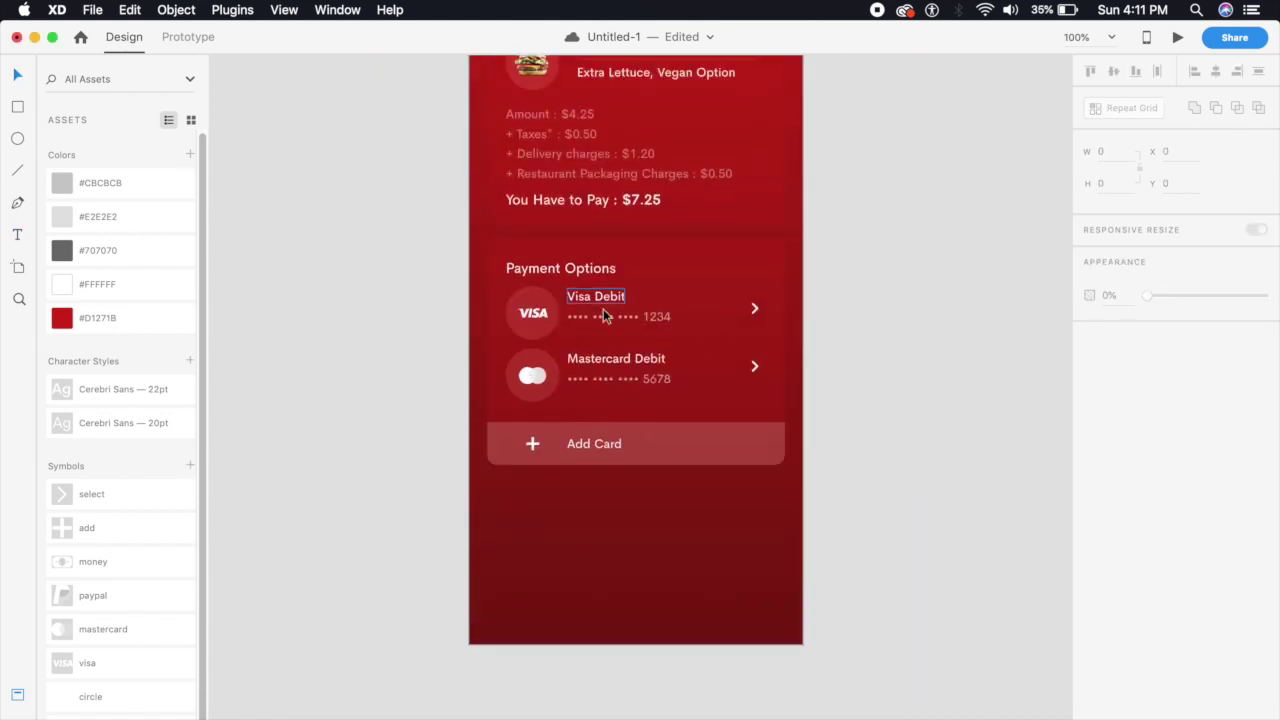
key(super+s)
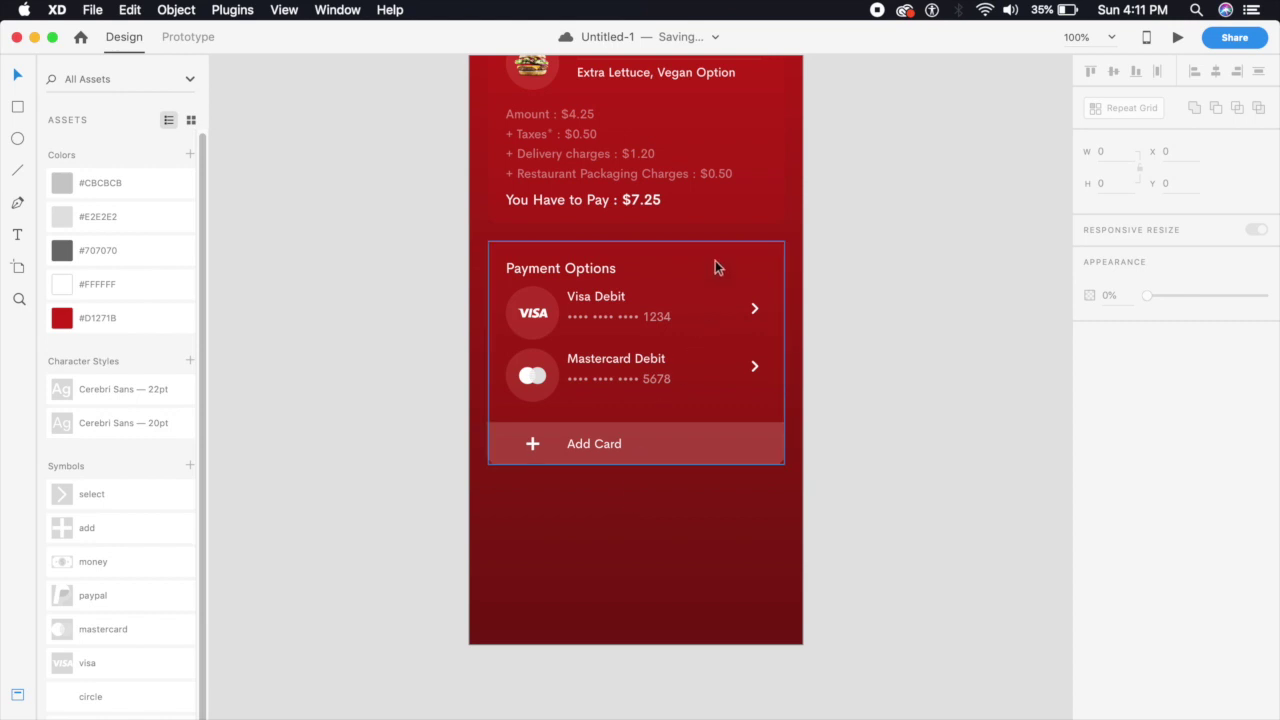
drag(716, 259, 733, 493)
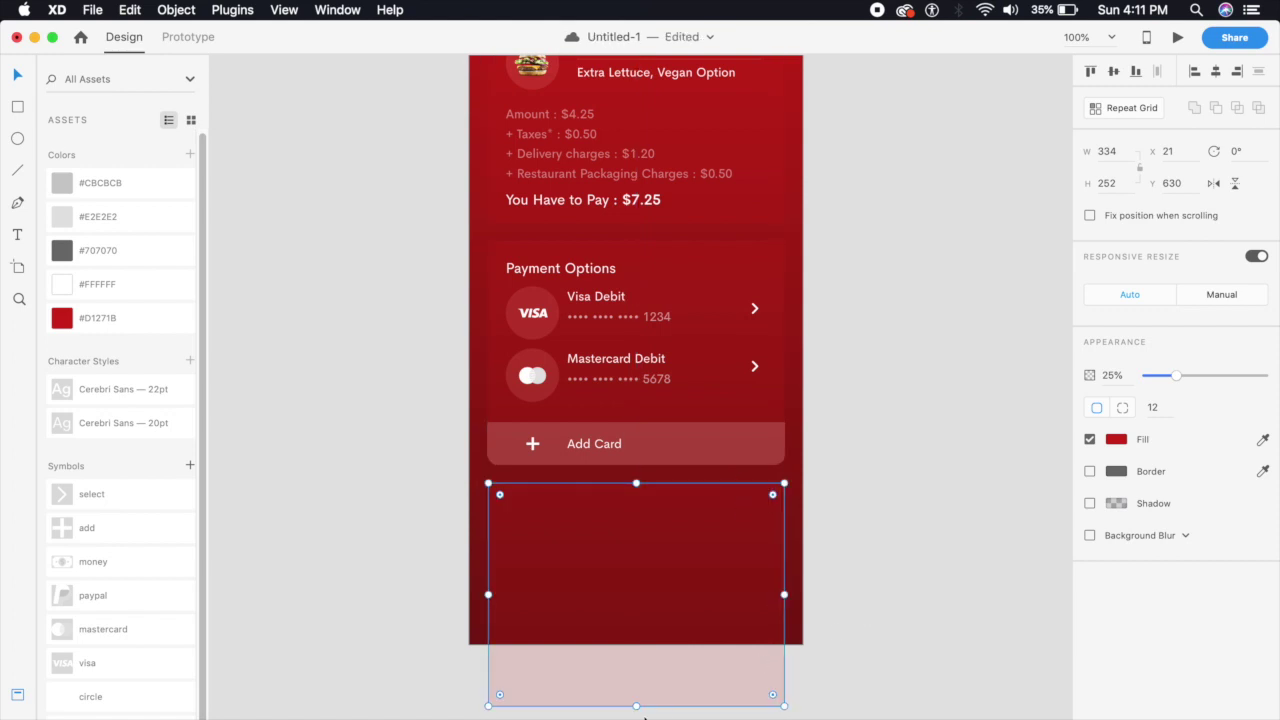
Shorten the new card to 85 high and paste a copy of the VISA circle into it
drag(636, 707, 615, 558)
click(615, 593)
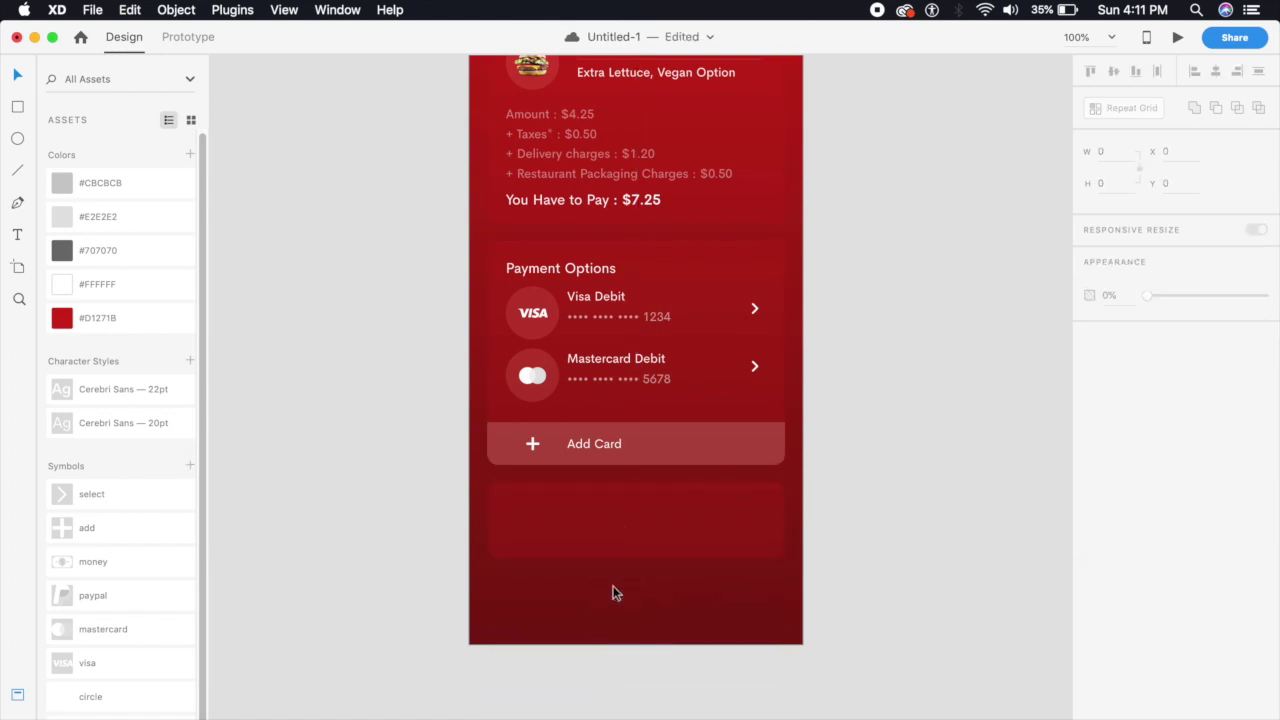
double_click(556, 314)
click(556, 314)
key(super+c)
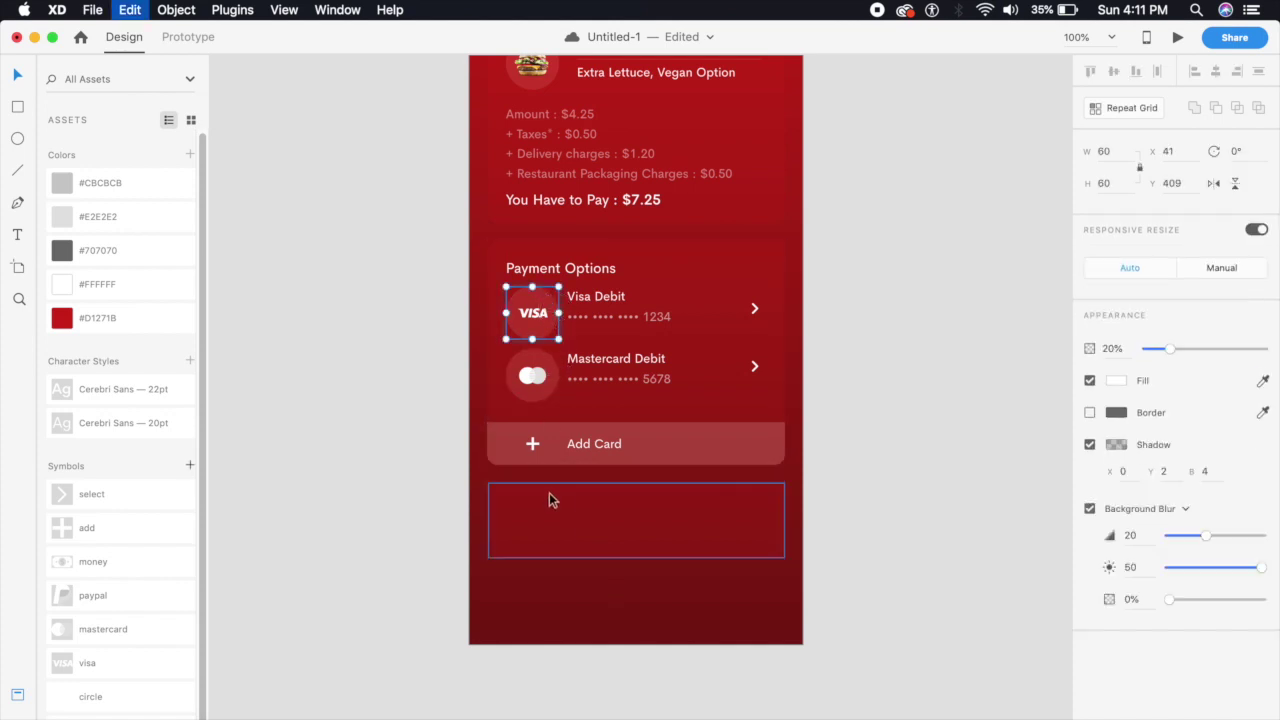
click(555, 510)
key(super+v)
drag(556, 314, 557, 514)
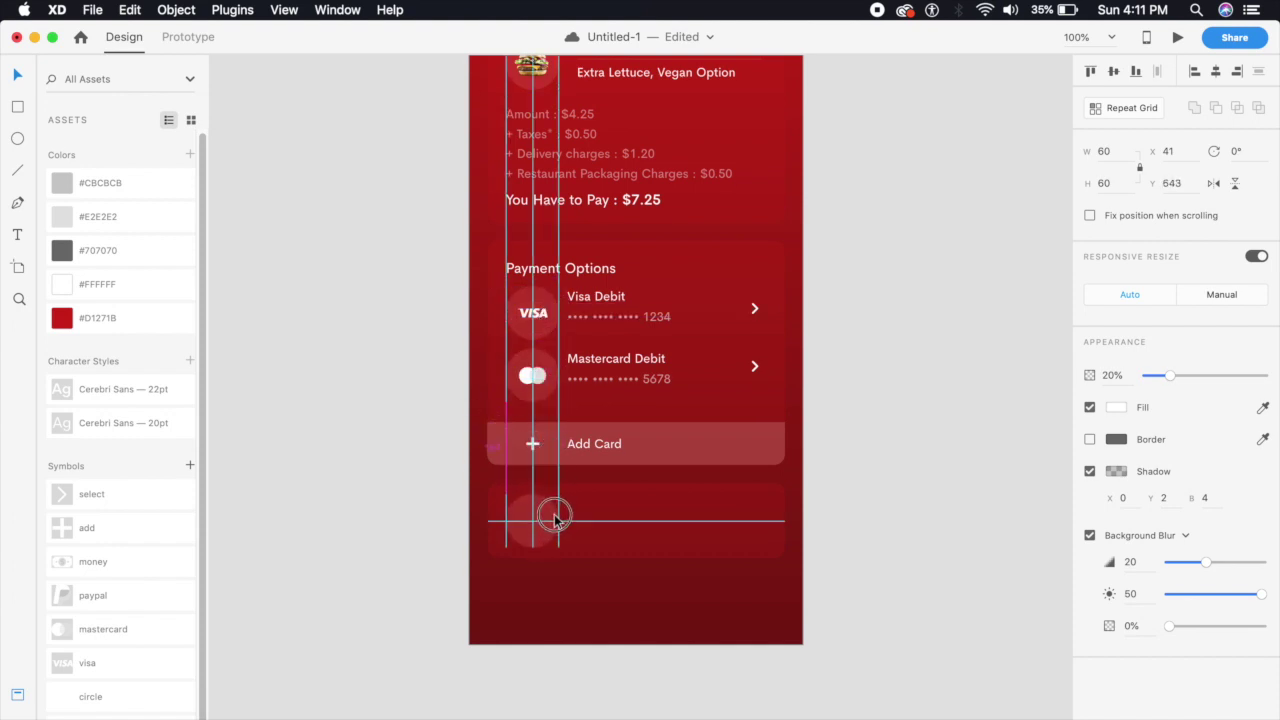
click(524, 623)
Select the PayPal icon among the components
scroll(526, 403, down, 3)
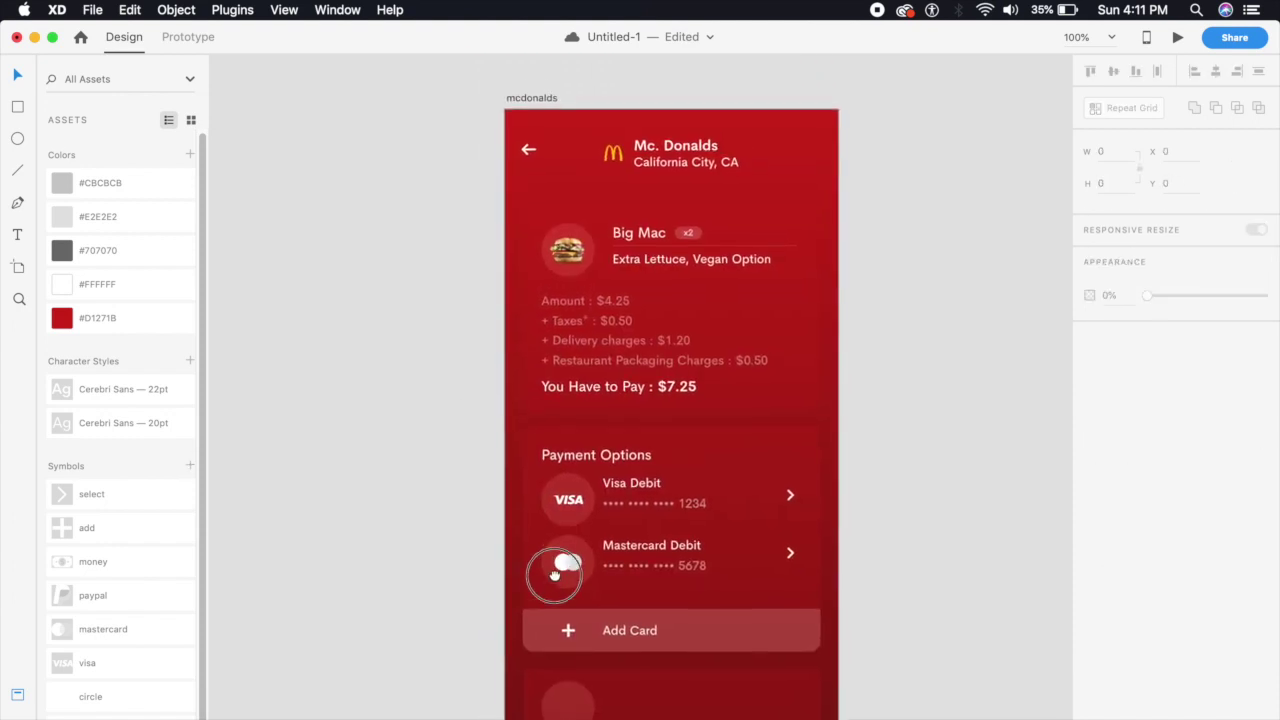
scroll(466, 331, up, 8)
double_click(633, 148)
scroll(695, 600, down, 10)
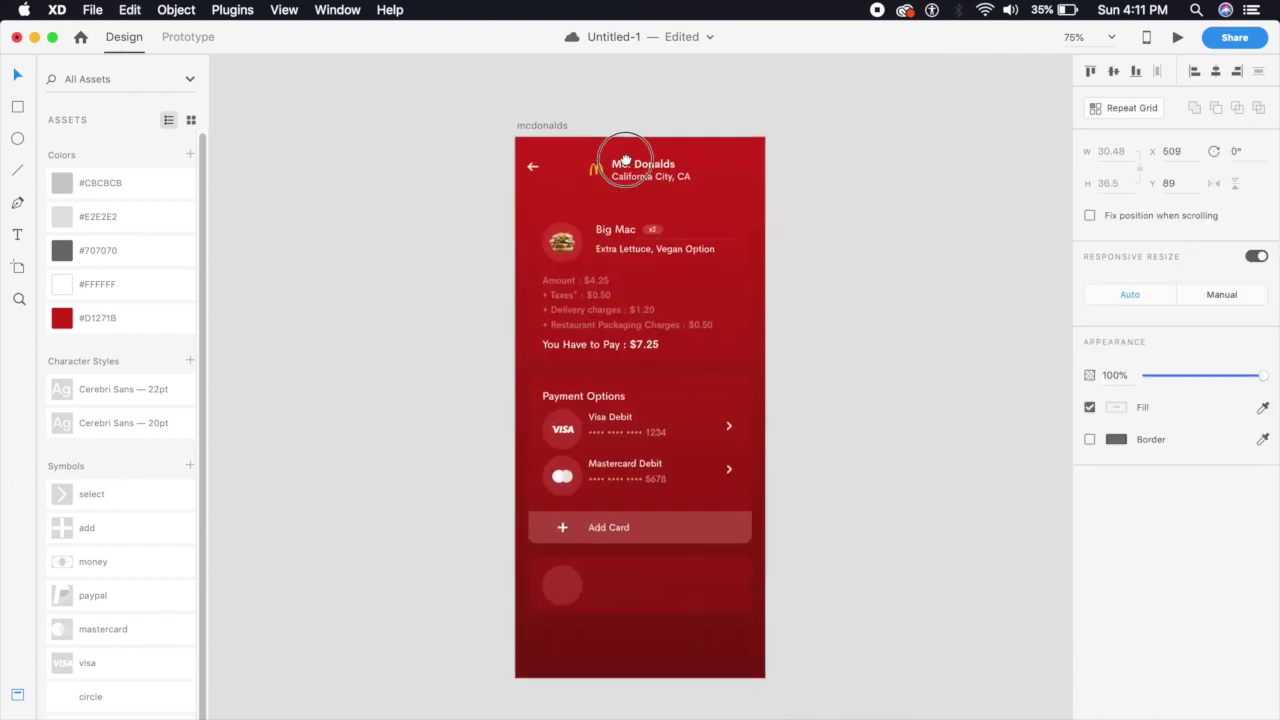
Paste the PayPal icon into the bottom card and ungroup it from its symbol
scroll(608, 380, up, 3)
scroll(640, 460, down, 4)
key(super+v)
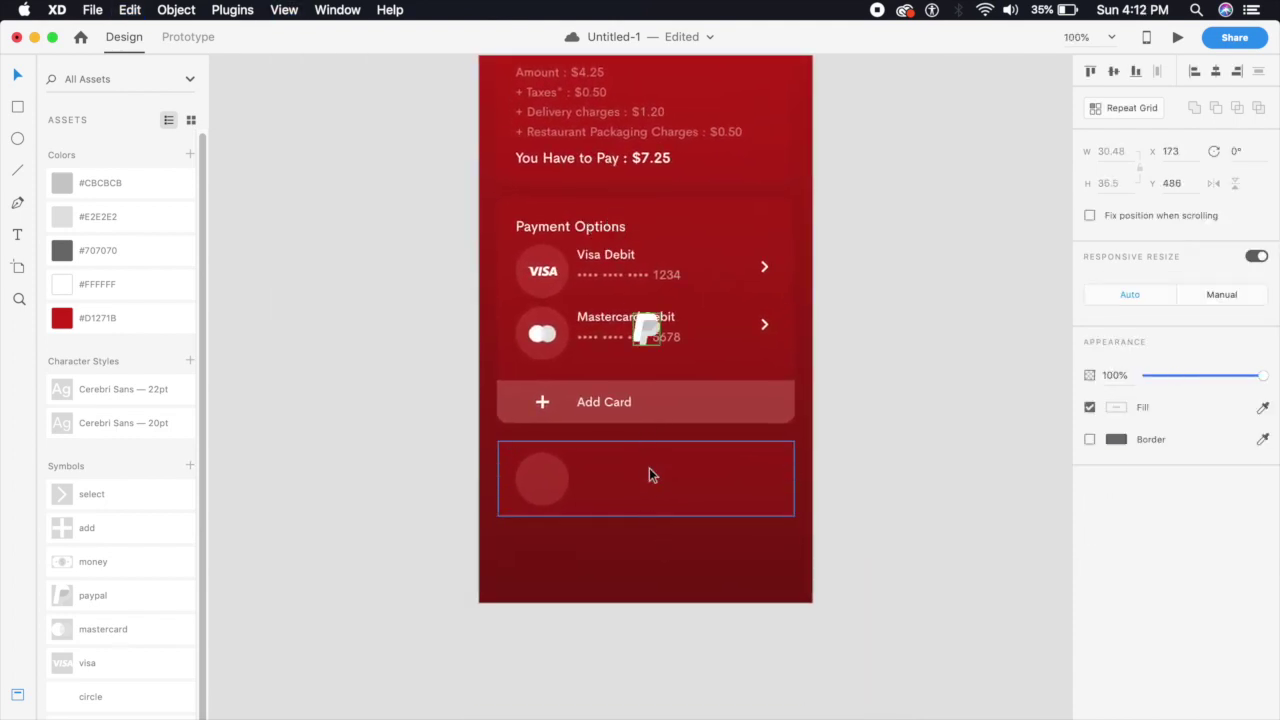
drag(646, 332, 606, 488)
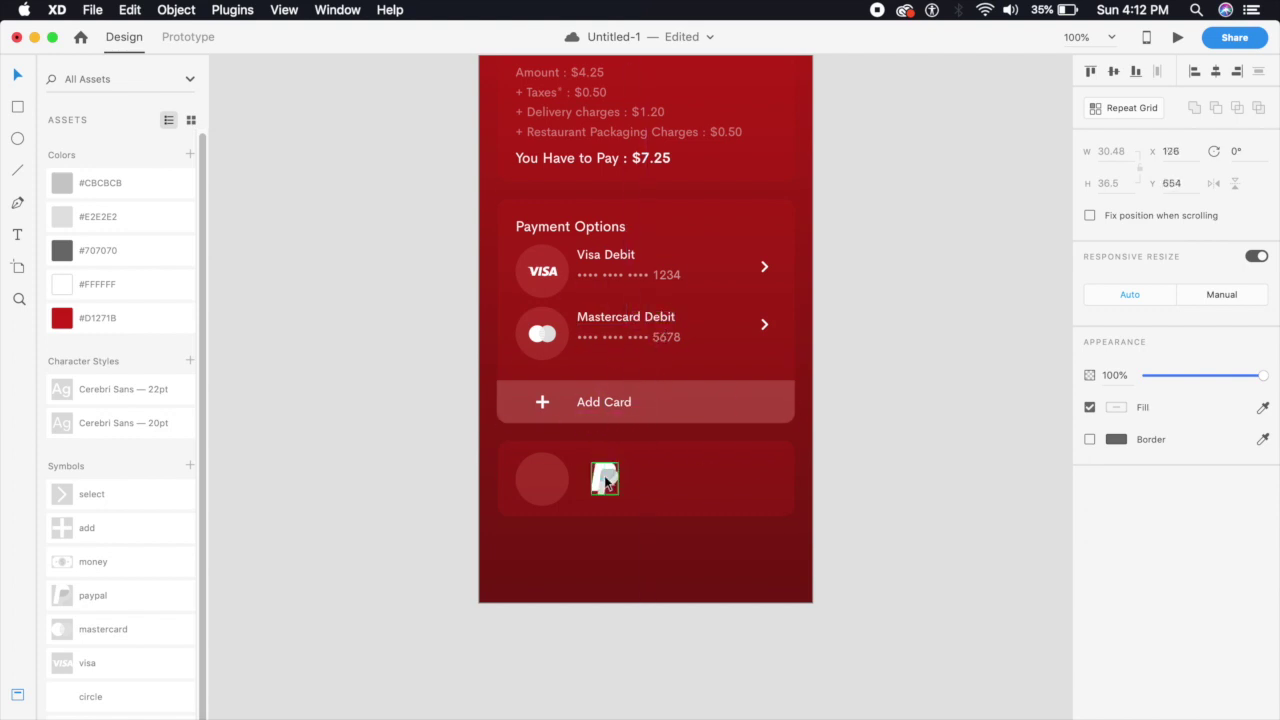
key(super+2)
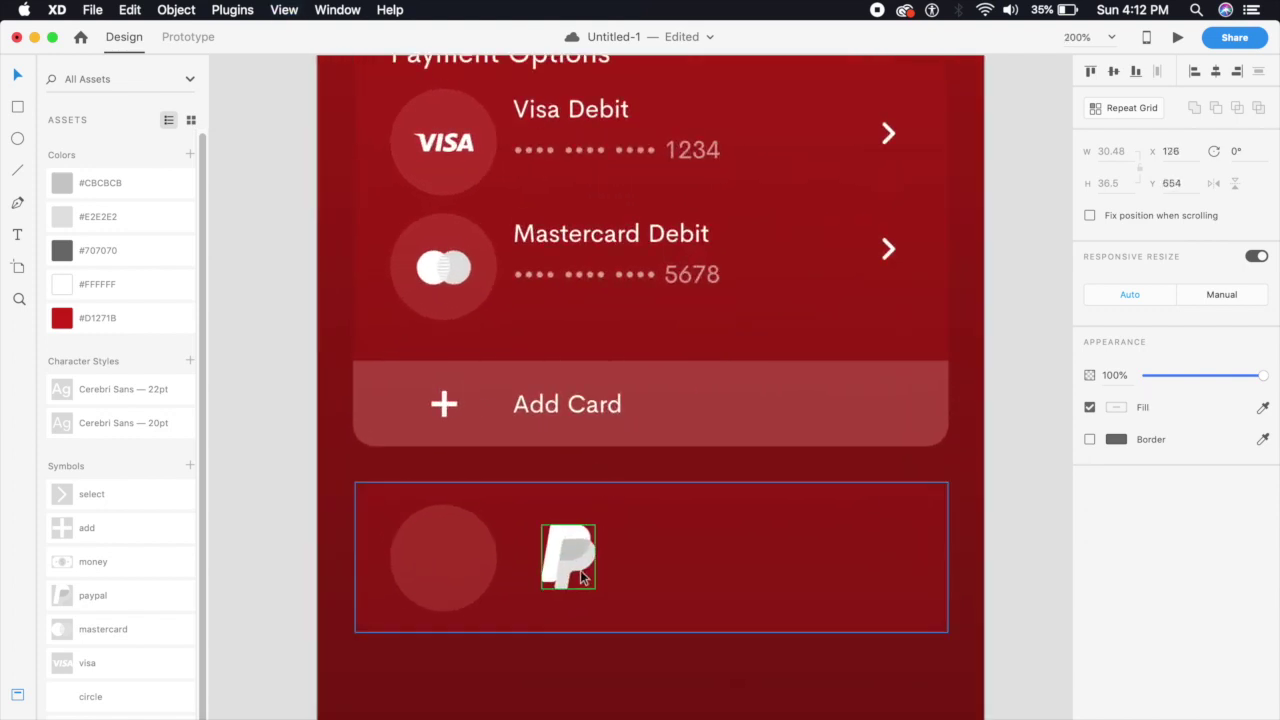
double_click(583, 577)
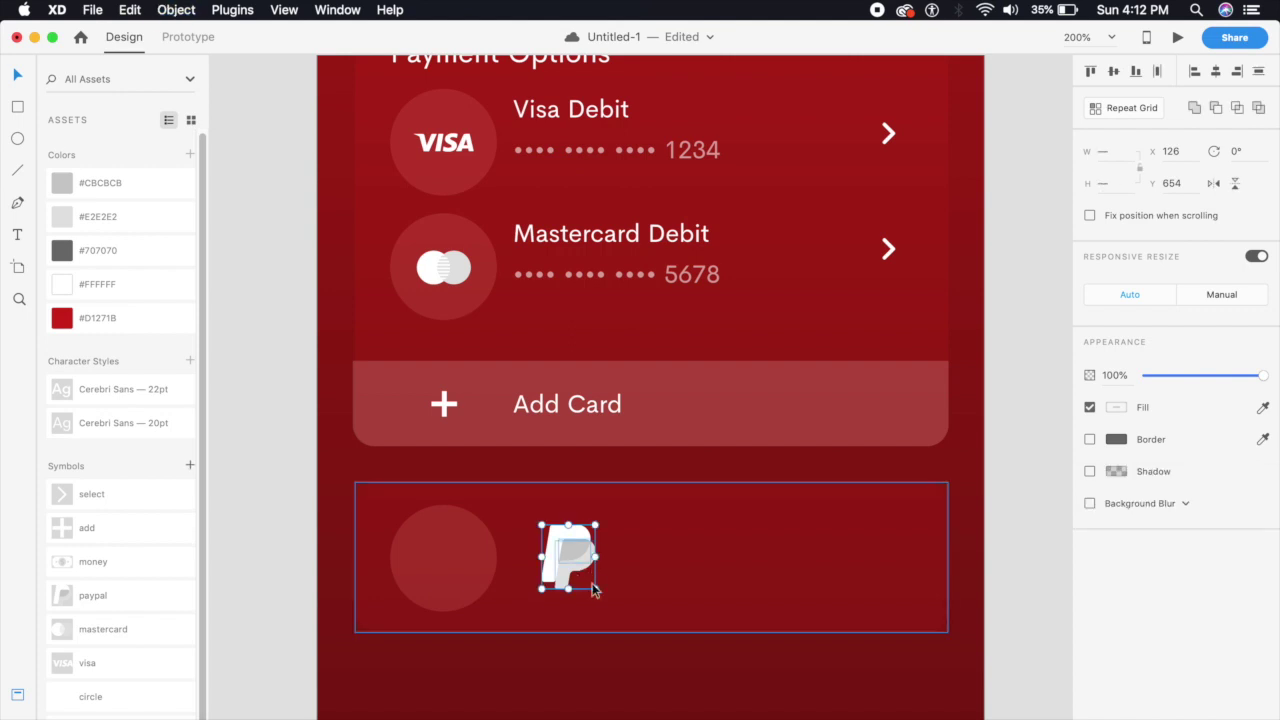
key(super+shift+g)
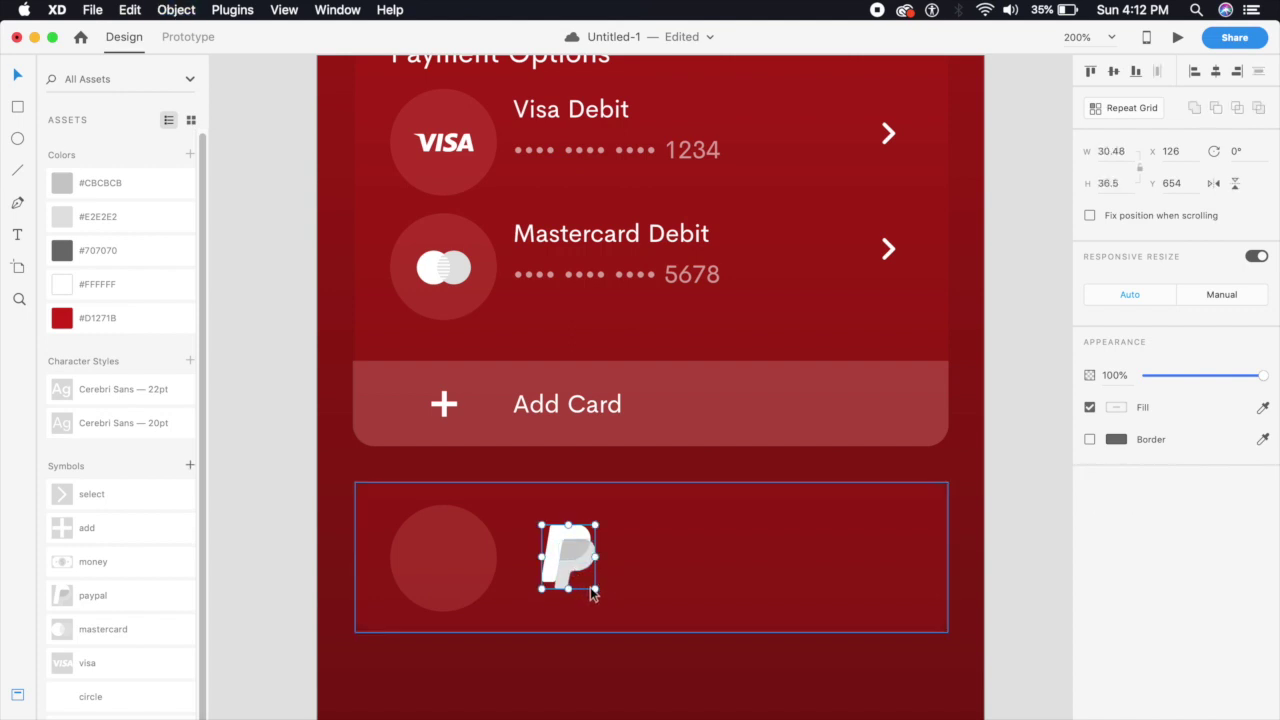
Shrink the PayPal icon to half size, centre it in the circle, and copy the Visa Debit label beside it
drag(597, 589, 452, 561)
click(486, 674)
click(446, 571)
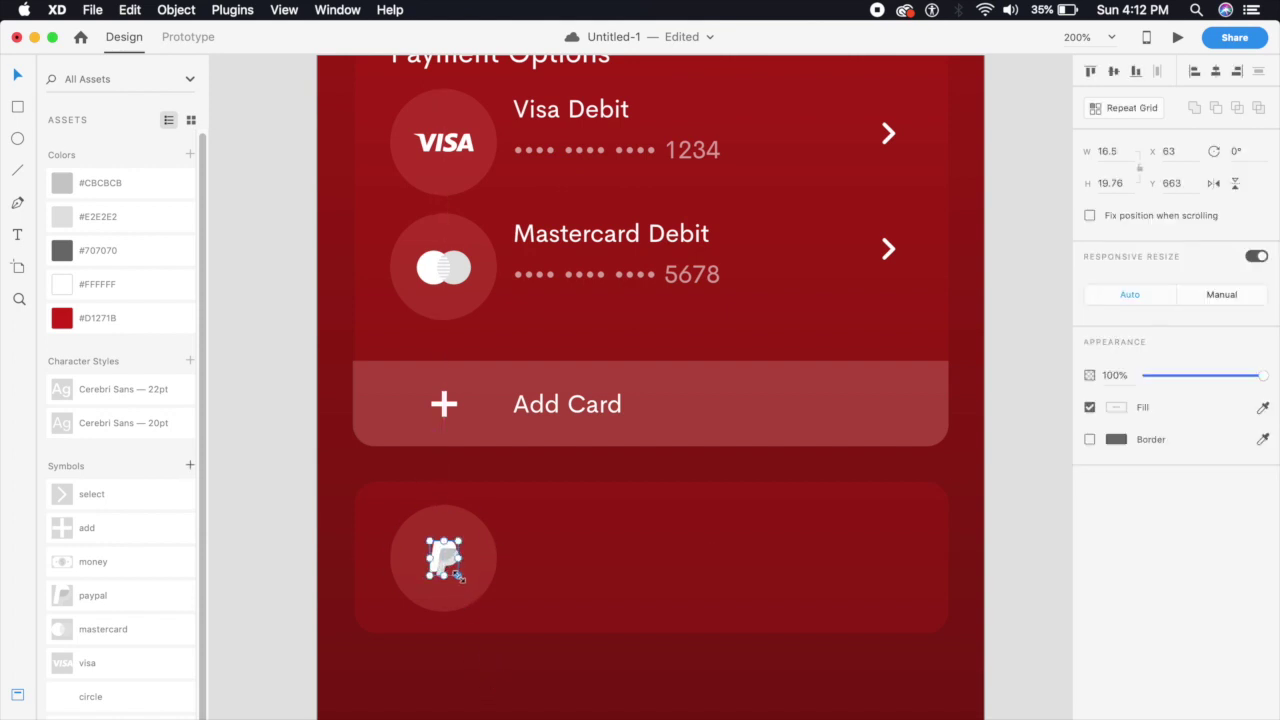
drag(442, 560, 443, 560)
click(516, 681)
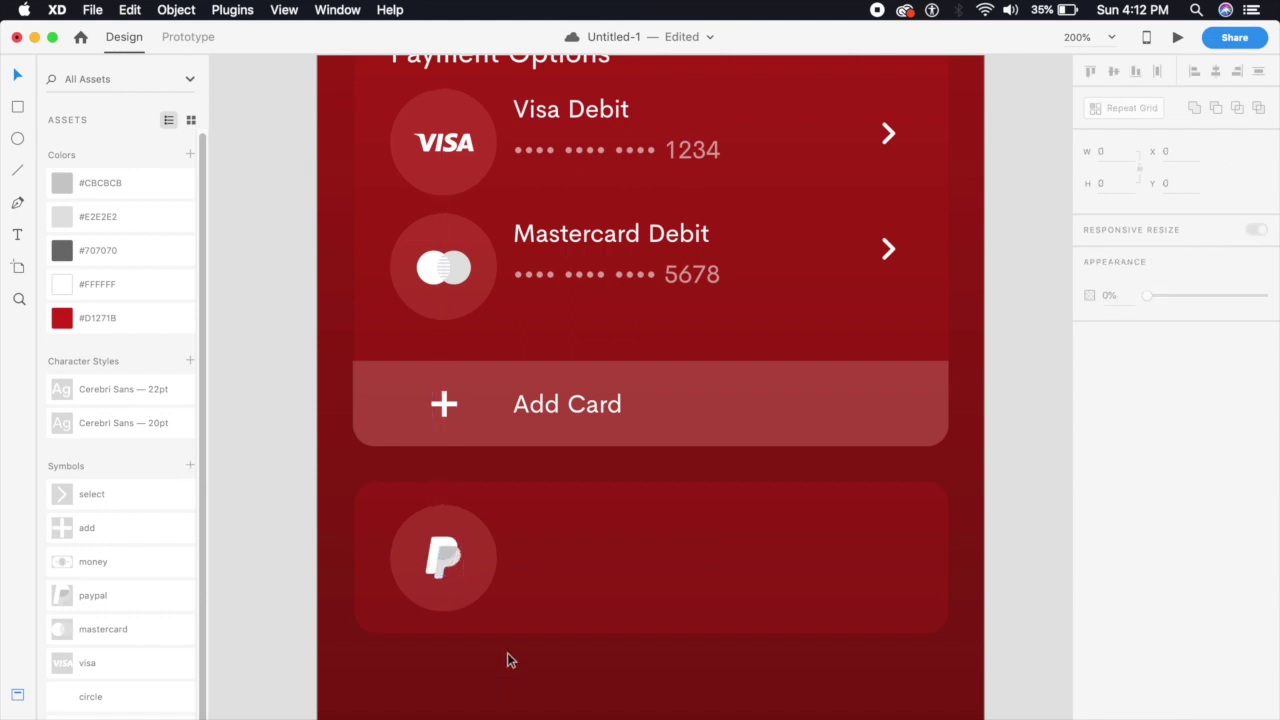
key(super+1)
drag(628, 256, 634, 466)
Rename the copied label to 'Pay with Paypal' in Medium weight
double_click(634, 466)
text(Pay with Paypal)
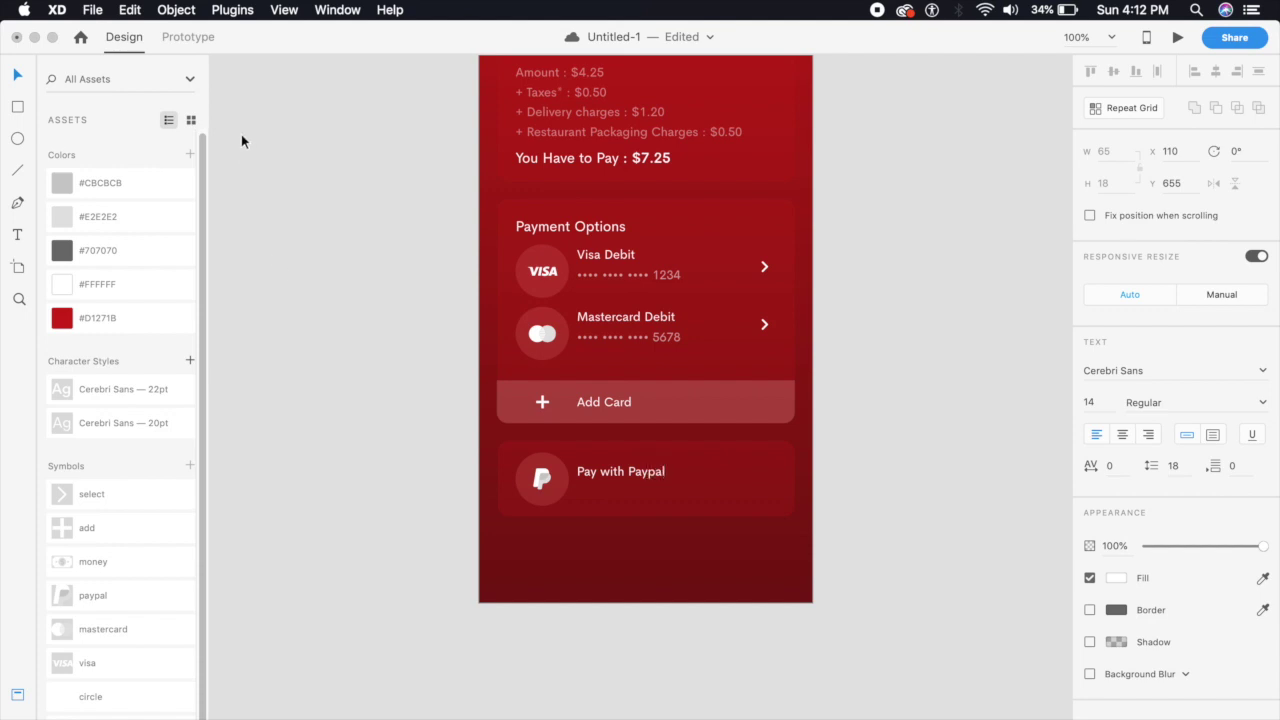
click(20, 68)
key(Escape)
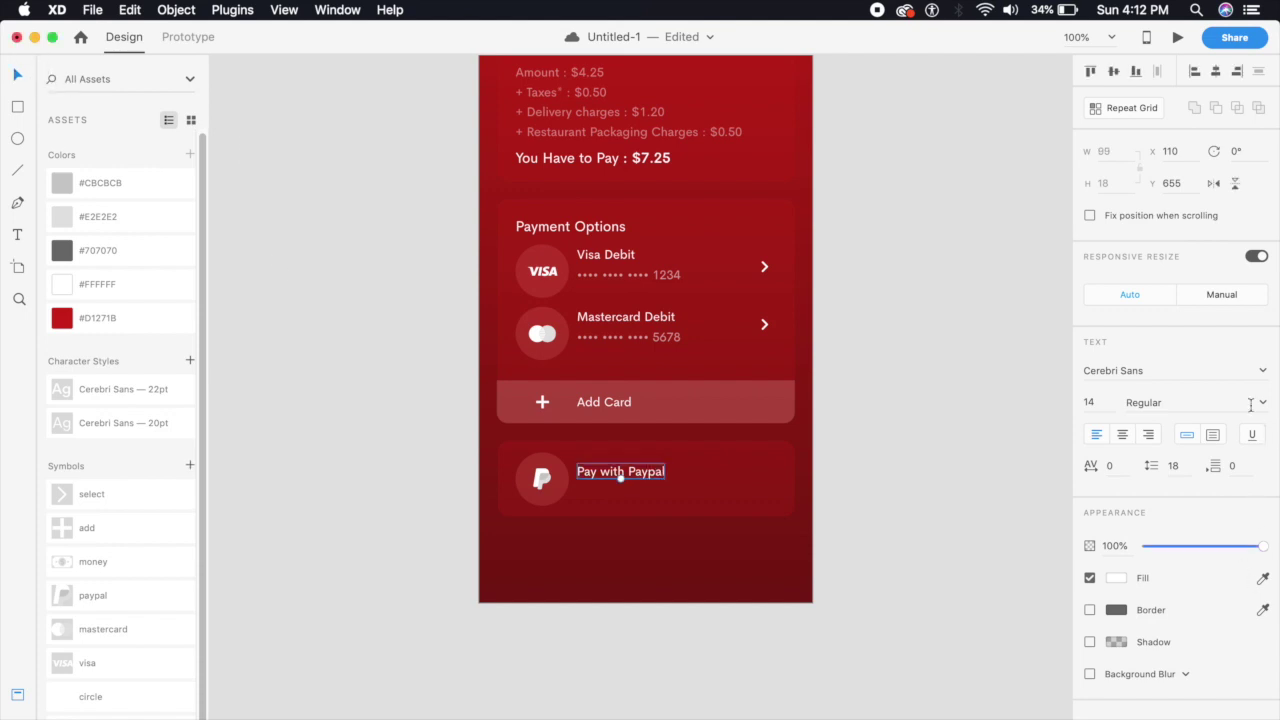
click(1258, 402)
click(1172, 453)
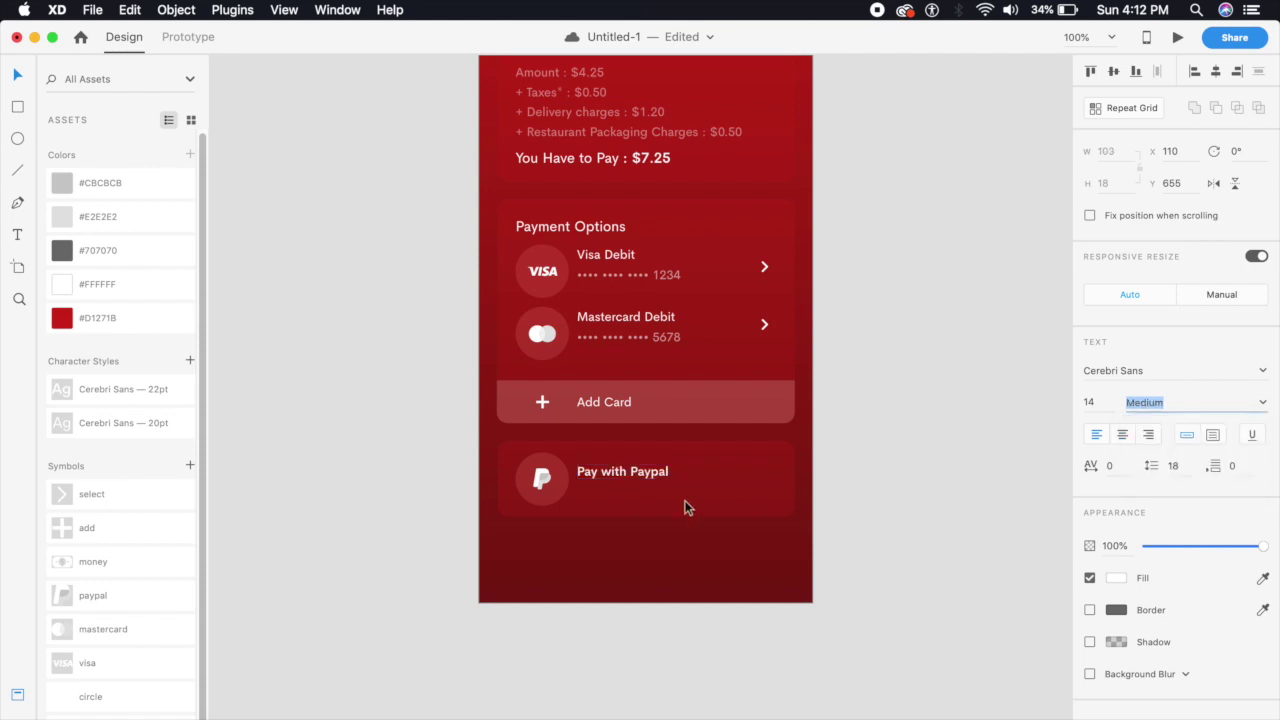
key(super+2)
drag(607, 545, 571, 577)
Change the second line's text to the PayPal account e-mail address
click(571, 603)
double_click(571, 577)
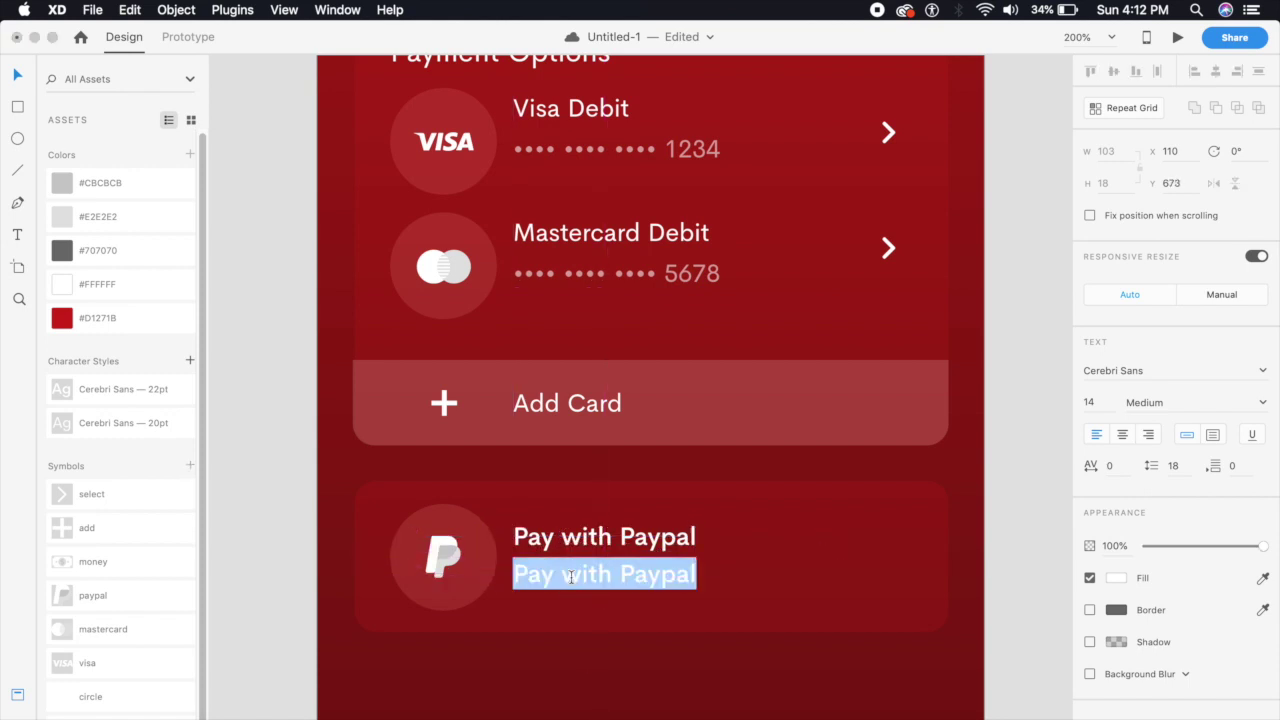
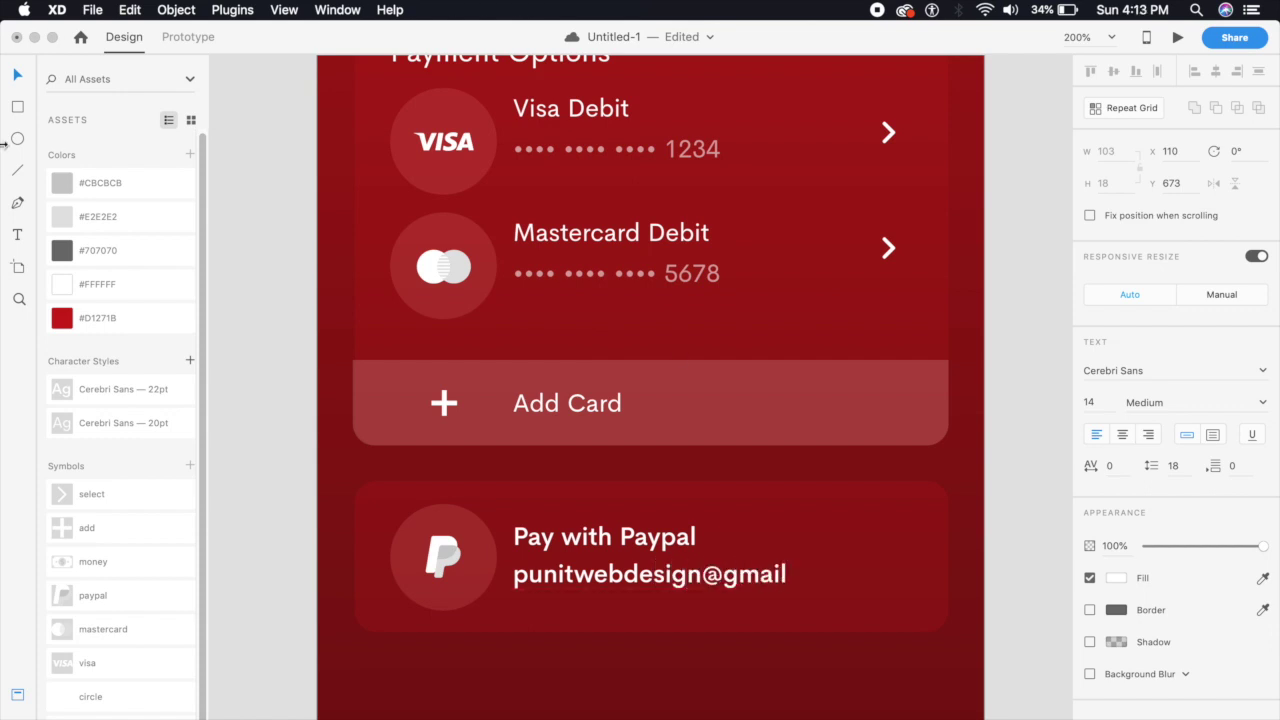
key(Escape)
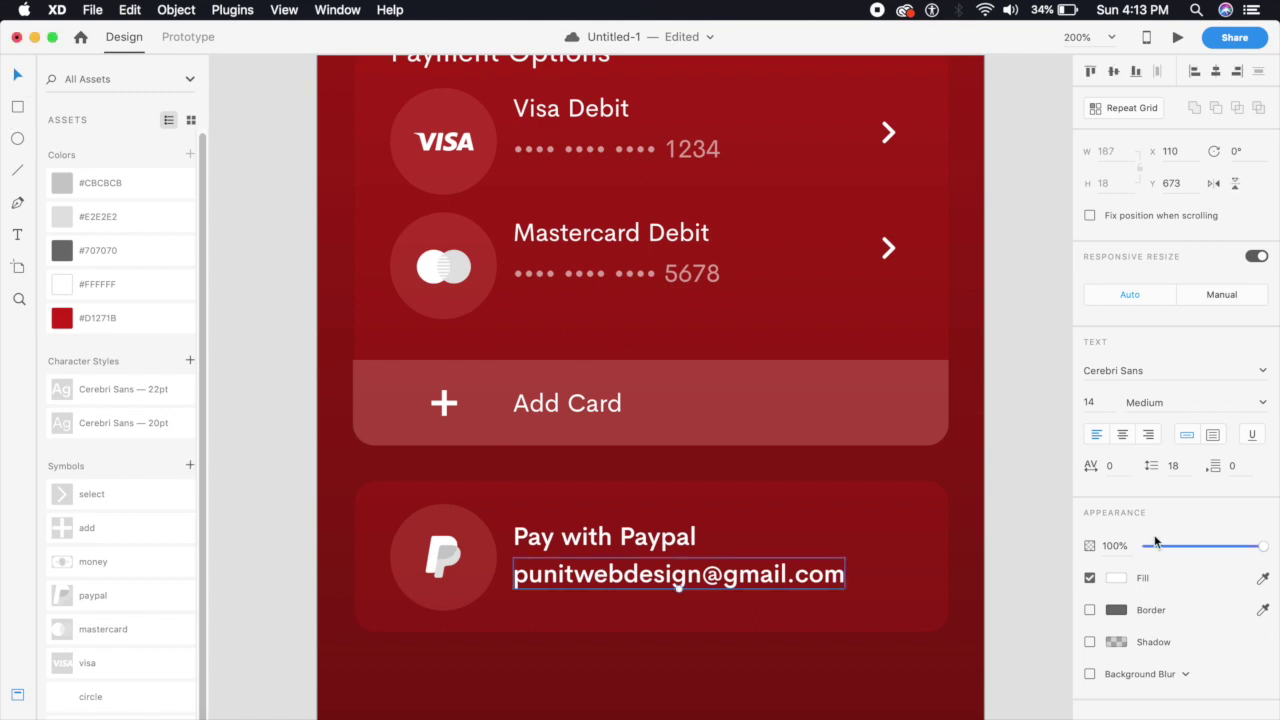
Set the e-mail line to Regular weight and 60% opacity
click(1261, 405)
click(1140, 430)
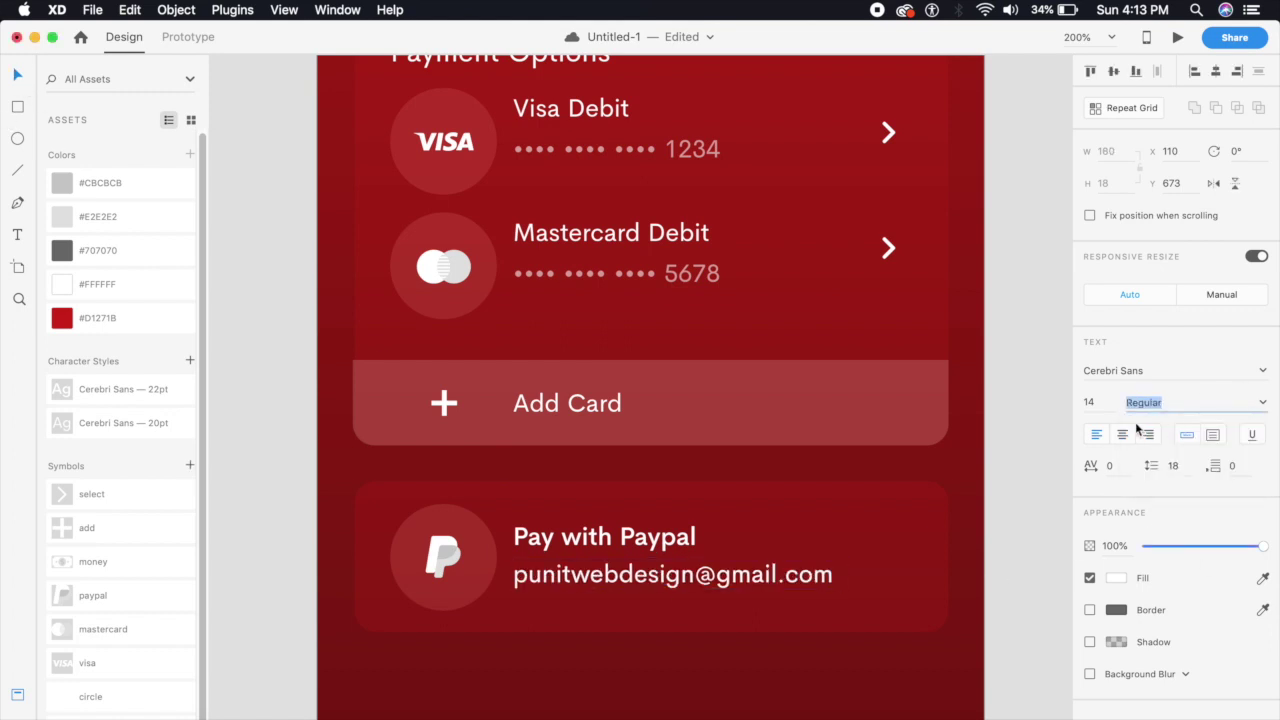
click(1122, 548)
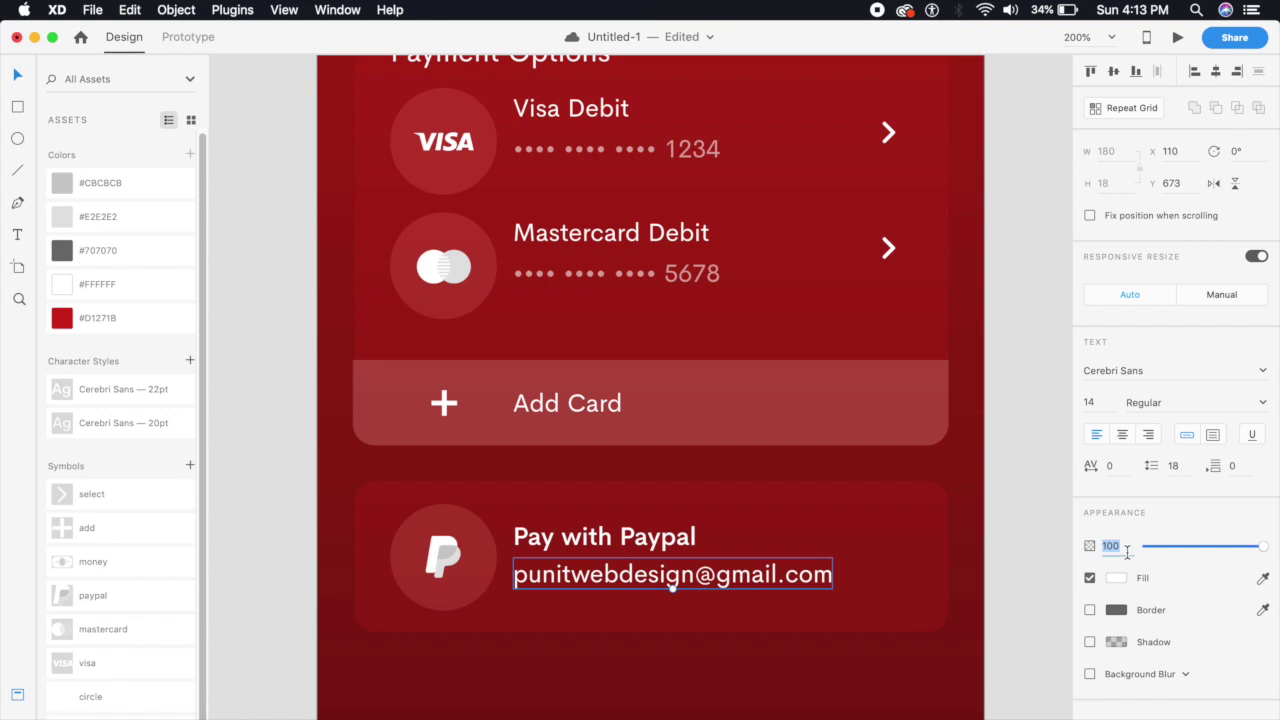
key(Return)
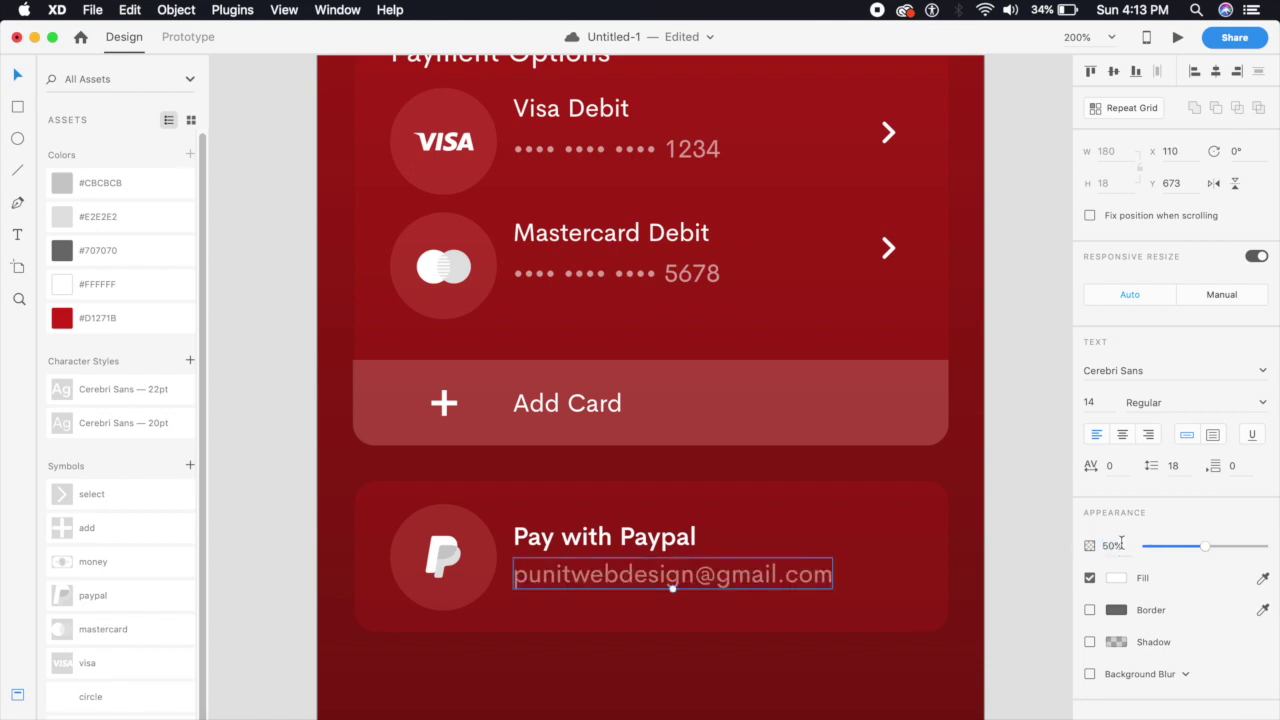
text(60)
key(Return)
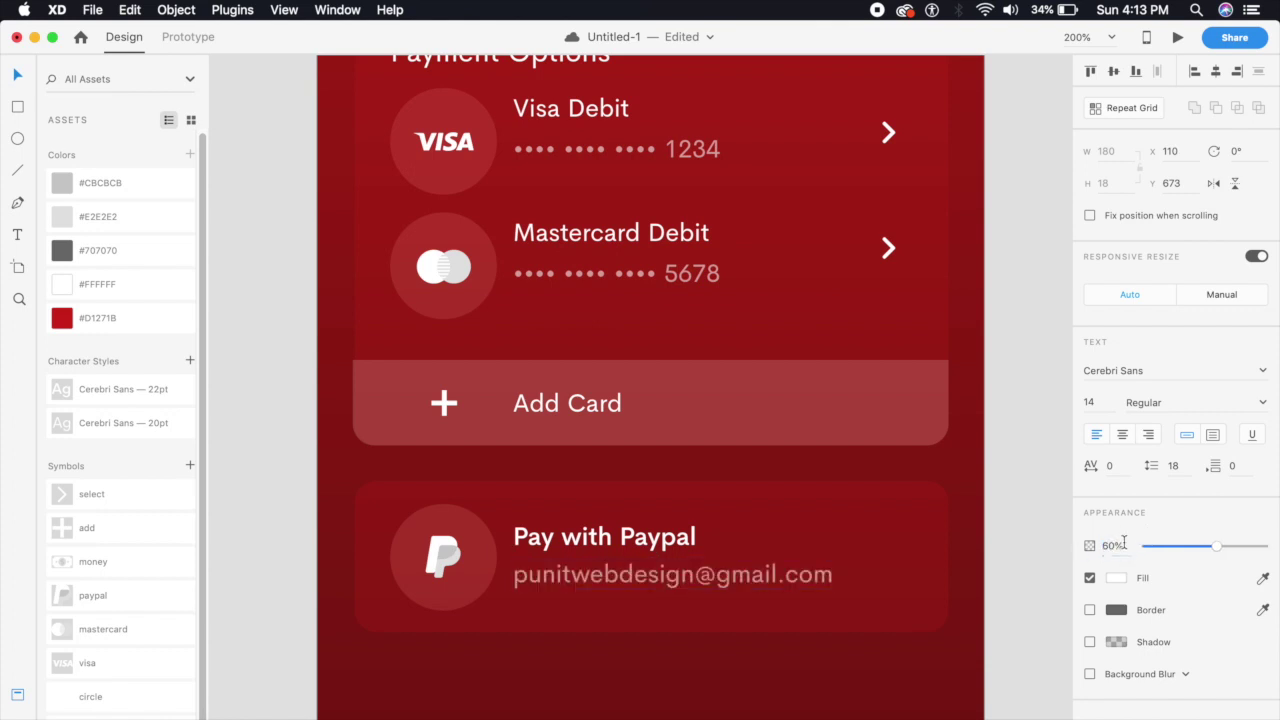
click(1006, 614)
key(super+1)
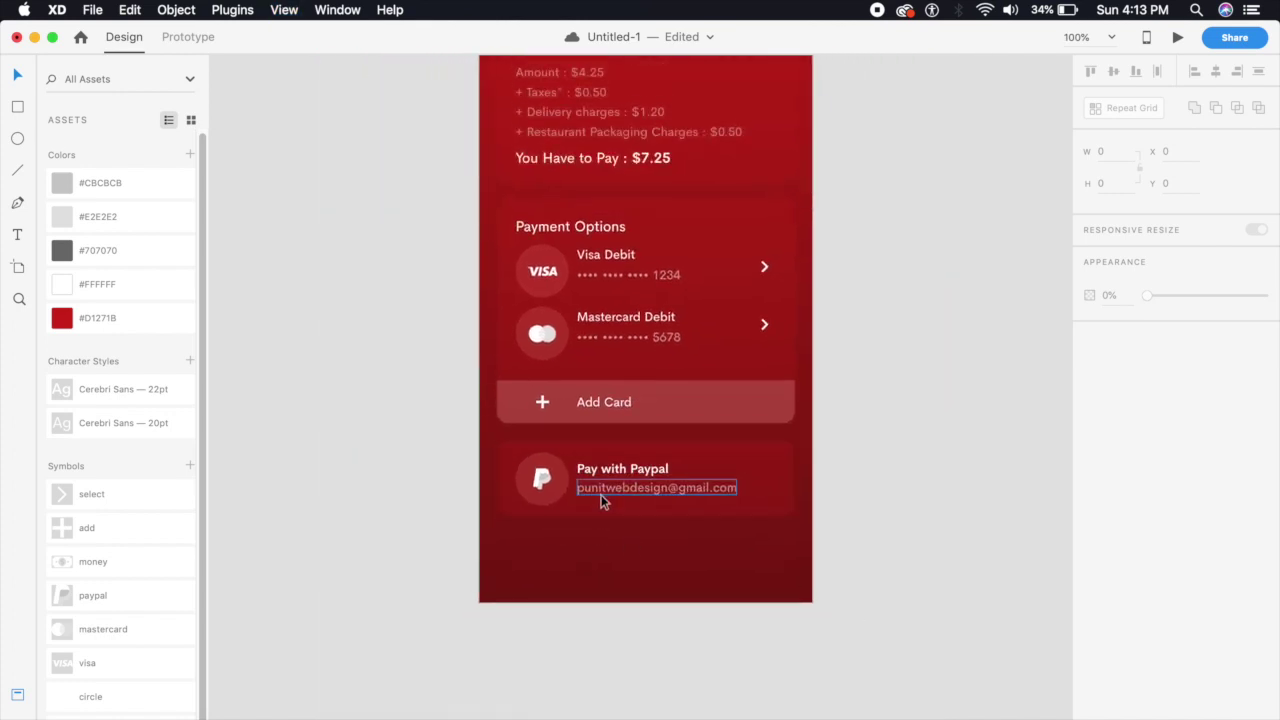
Copy the Mastercard chevron onto the PayPal row and duplicate the PayPal card just below it
drag(764, 328, 766, 478)
click(813, 485)
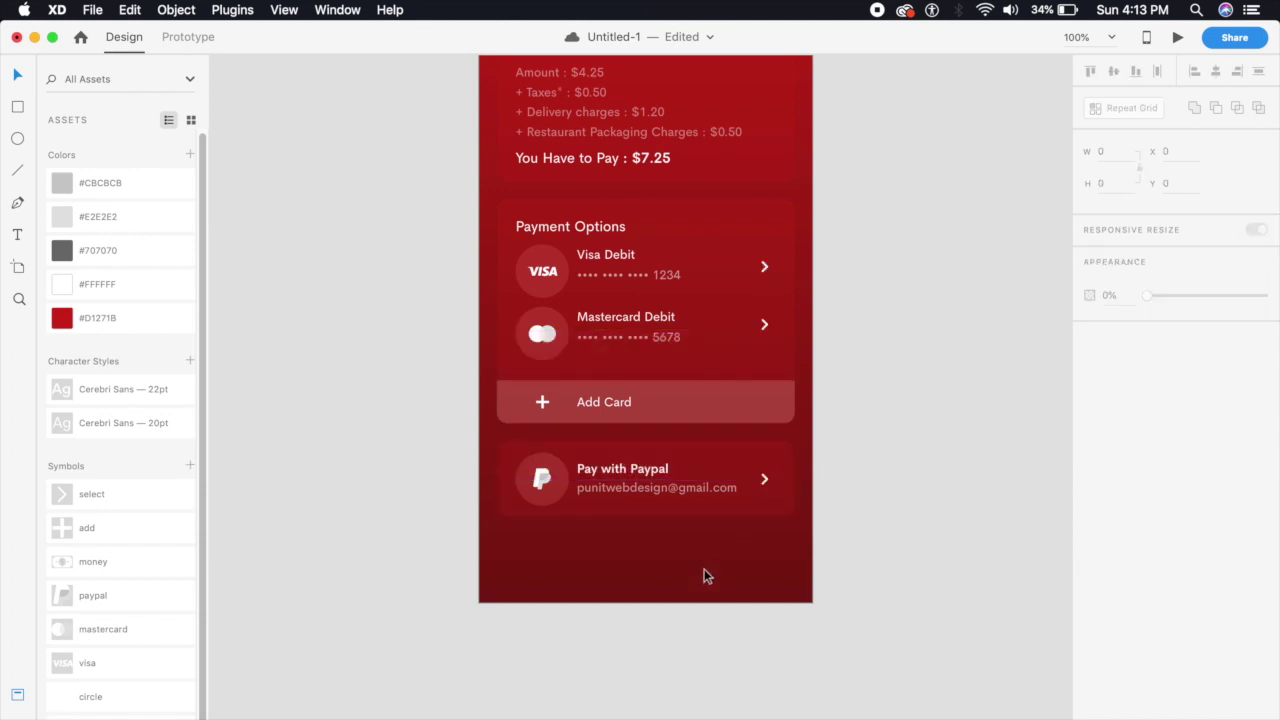
scroll(704, 569, up, 5)
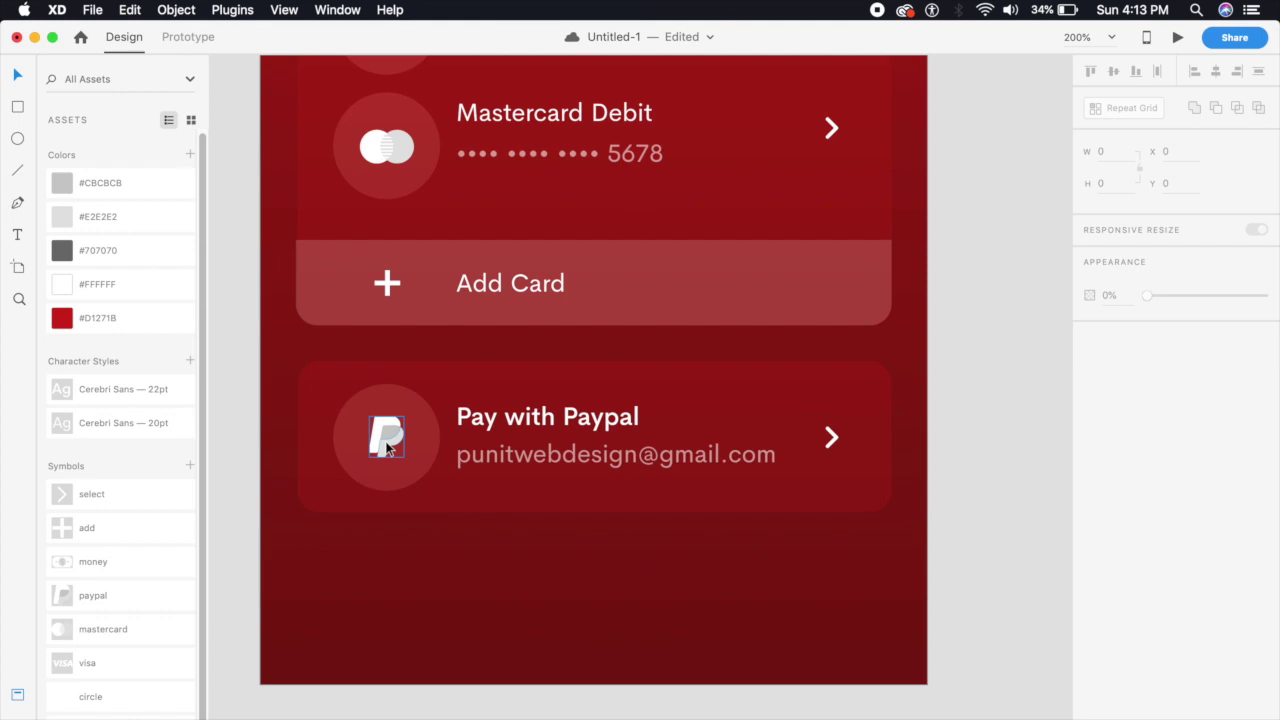
click(417, 458)
click(466, 506)
drag(480, 508, 467, 655)
key(Down)
key(Down)
key(Down)
key(Down)
key(Down)
key(Down)
key(Down)
key(Down)
key(Down)
key(Down)
key(Down)
key(Down)
key(Down)
key(Down)
key(Down)
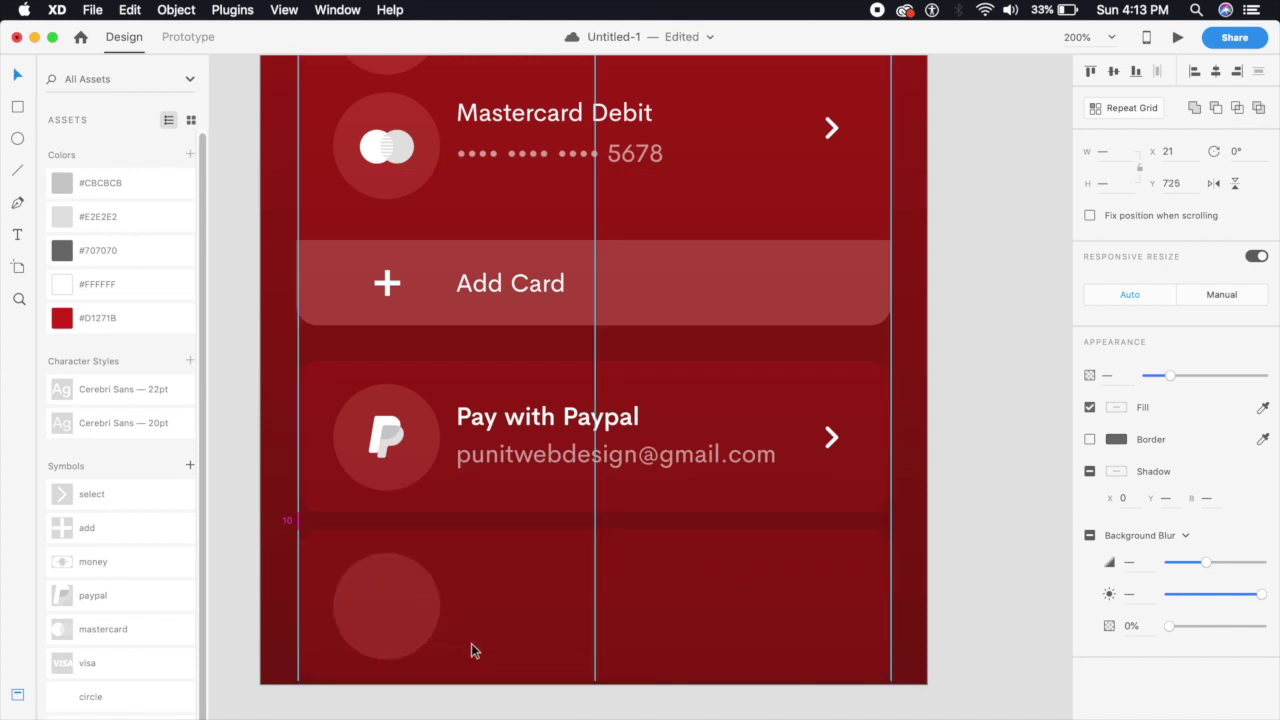
key(super+1)
click(909, 611)
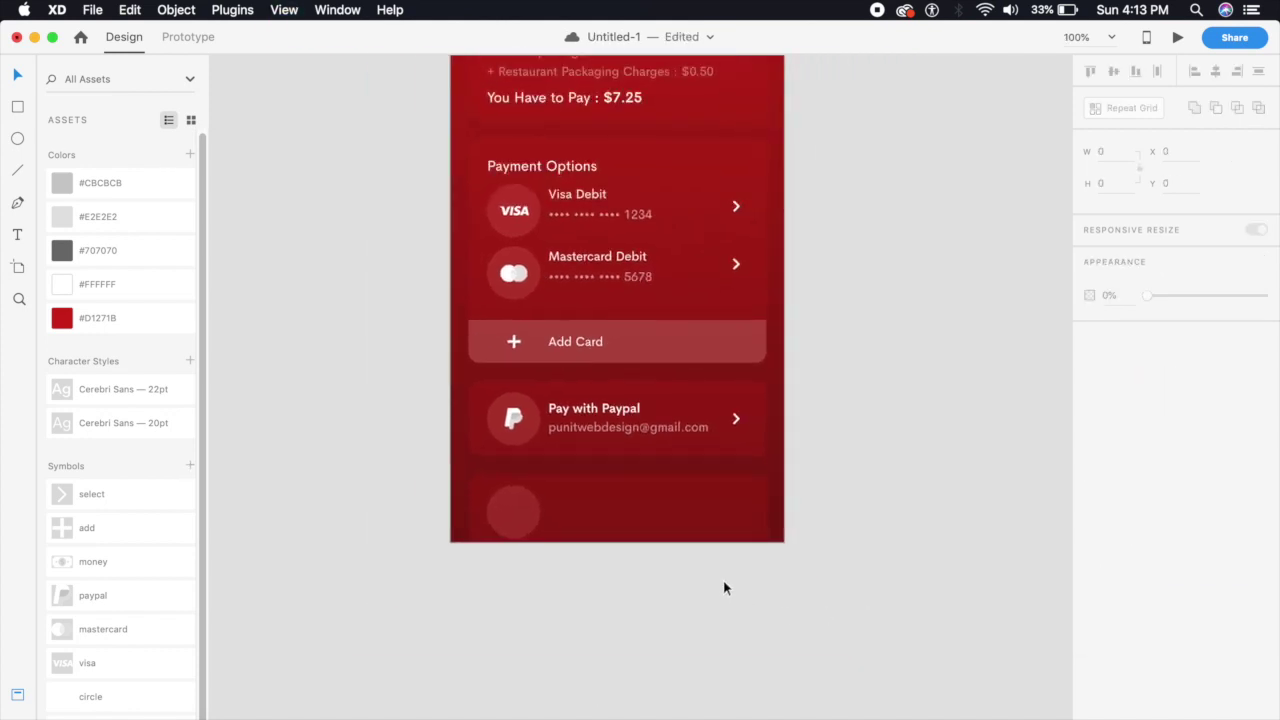
Pan to the Basic Assets artboard and select the money icon
scroll(859, 404, up, 15)
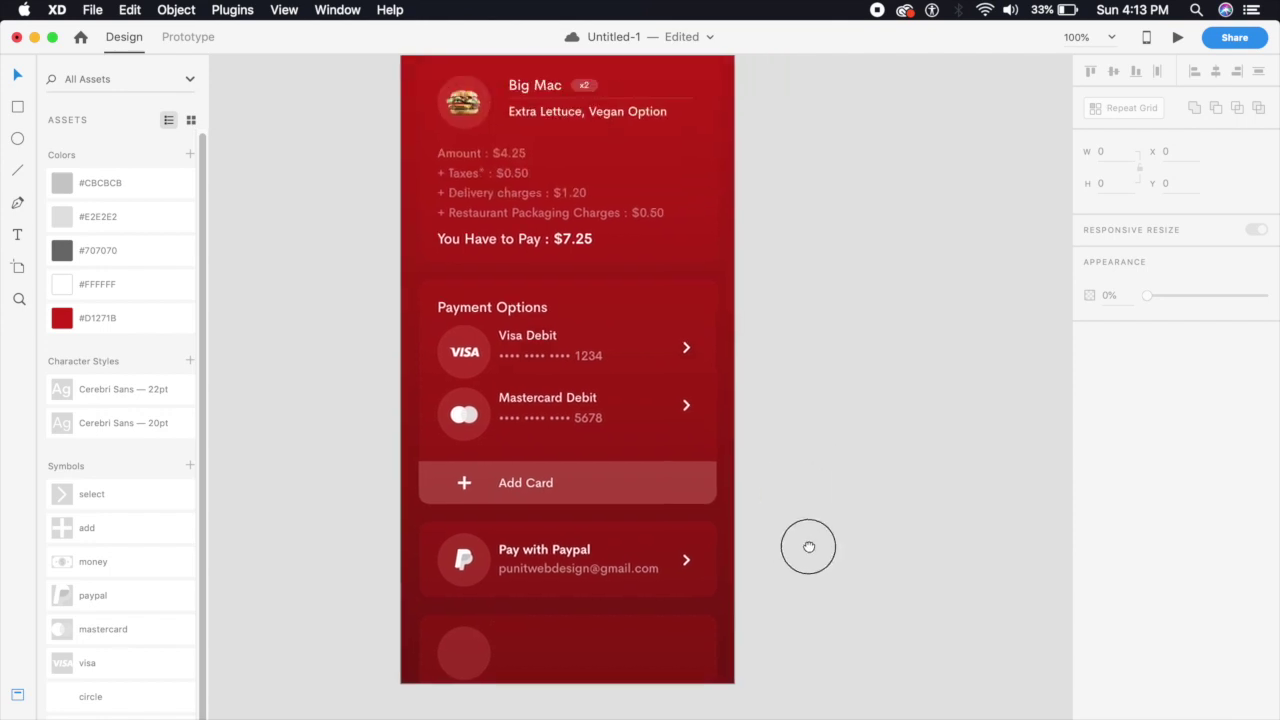
scroll(709, 423, left, 5)
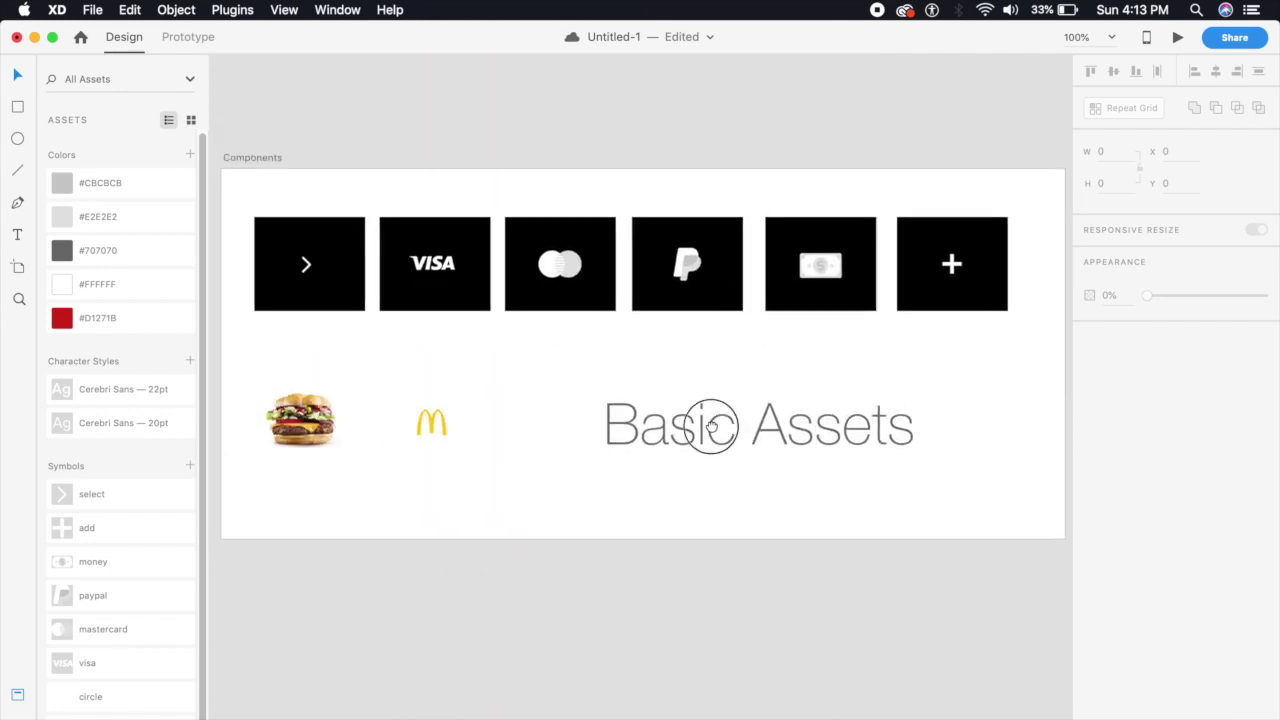
click(857, 257)
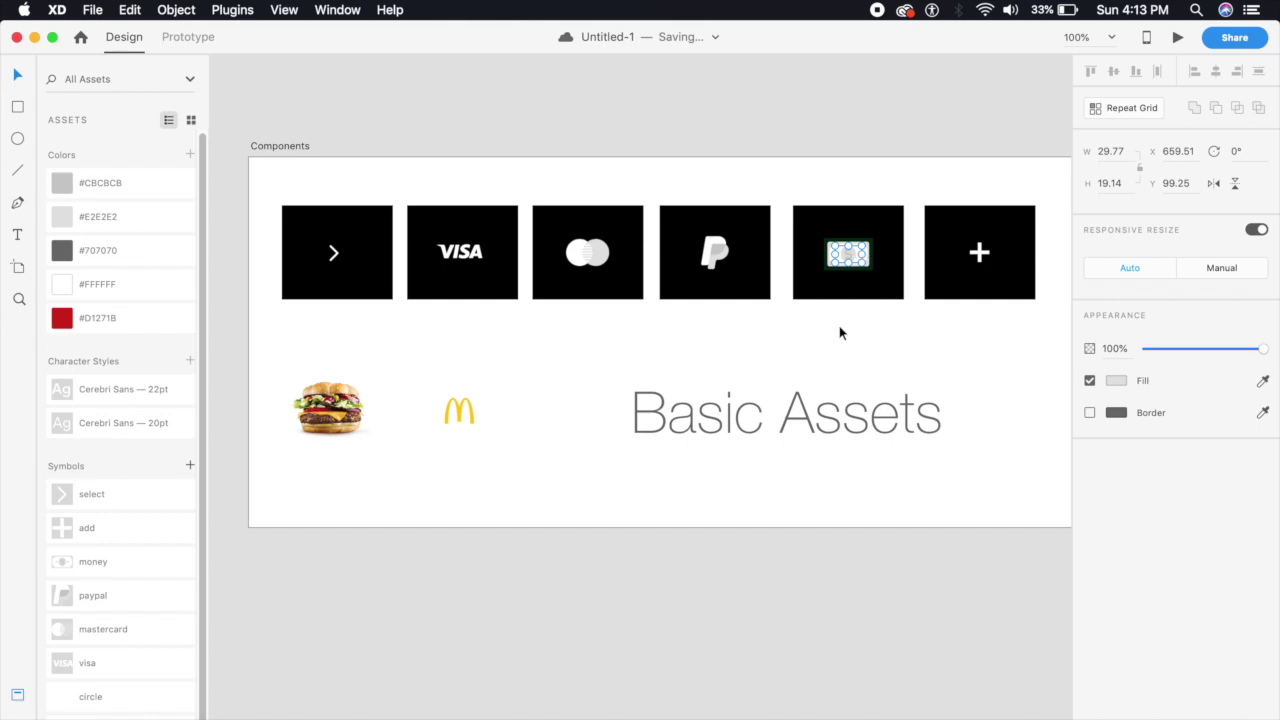
Paste the money icon onto the empty card's circle and ungroup it from its symbol
click(860, 257)
scroll(722, 572, down, 10)
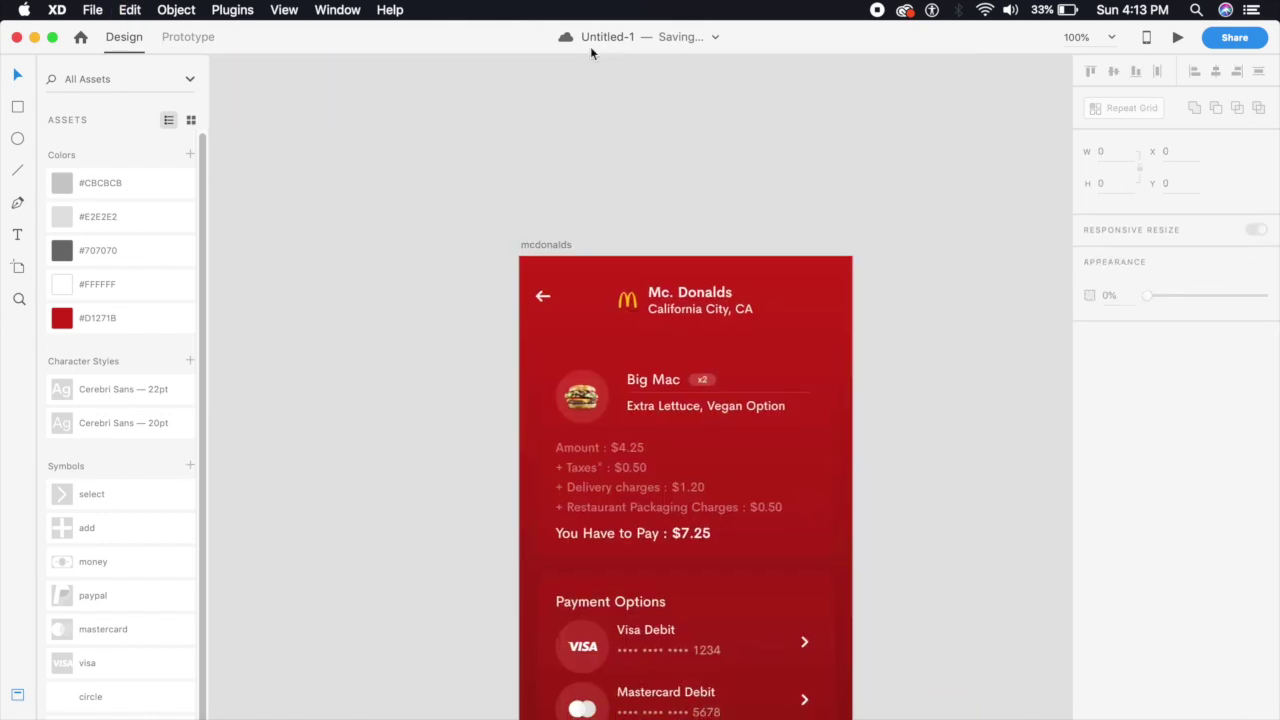
scroll(657, 566, up, 5)
scroll(600, 510, down, 5)
click(549, 508)
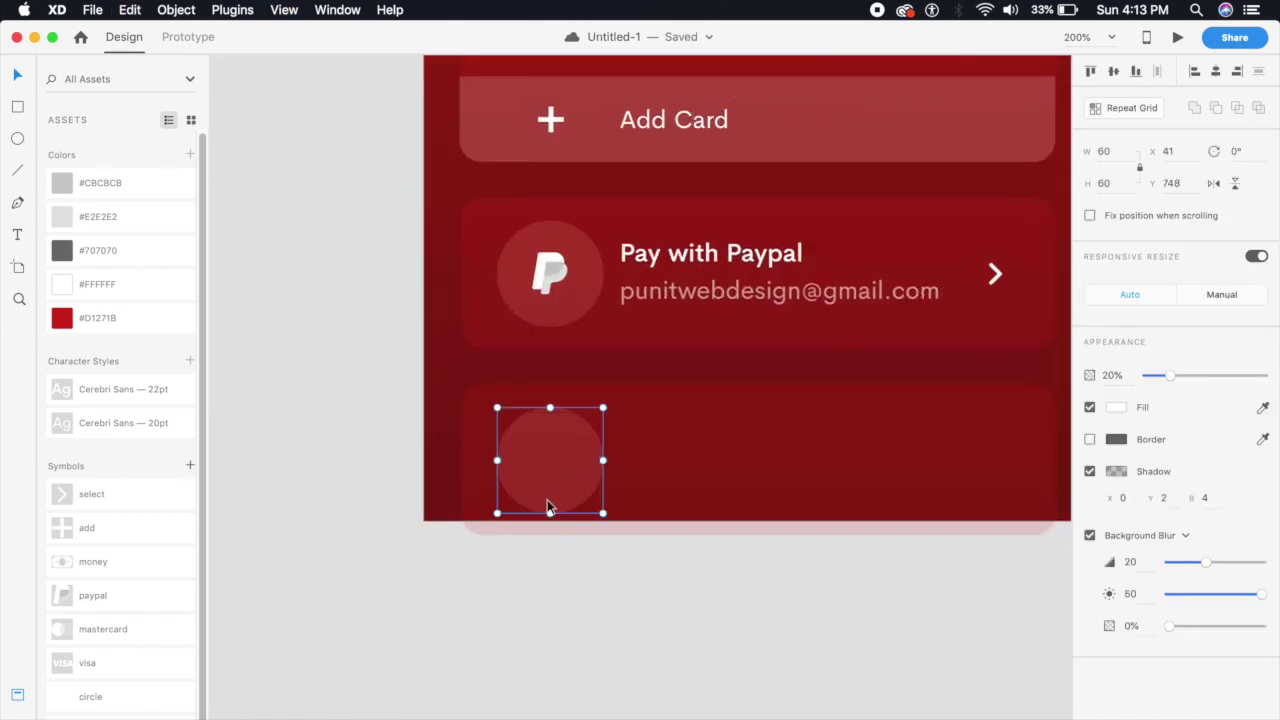
key(super+v)
drag(757, 307, 577, 487)
right_click(577, 487)
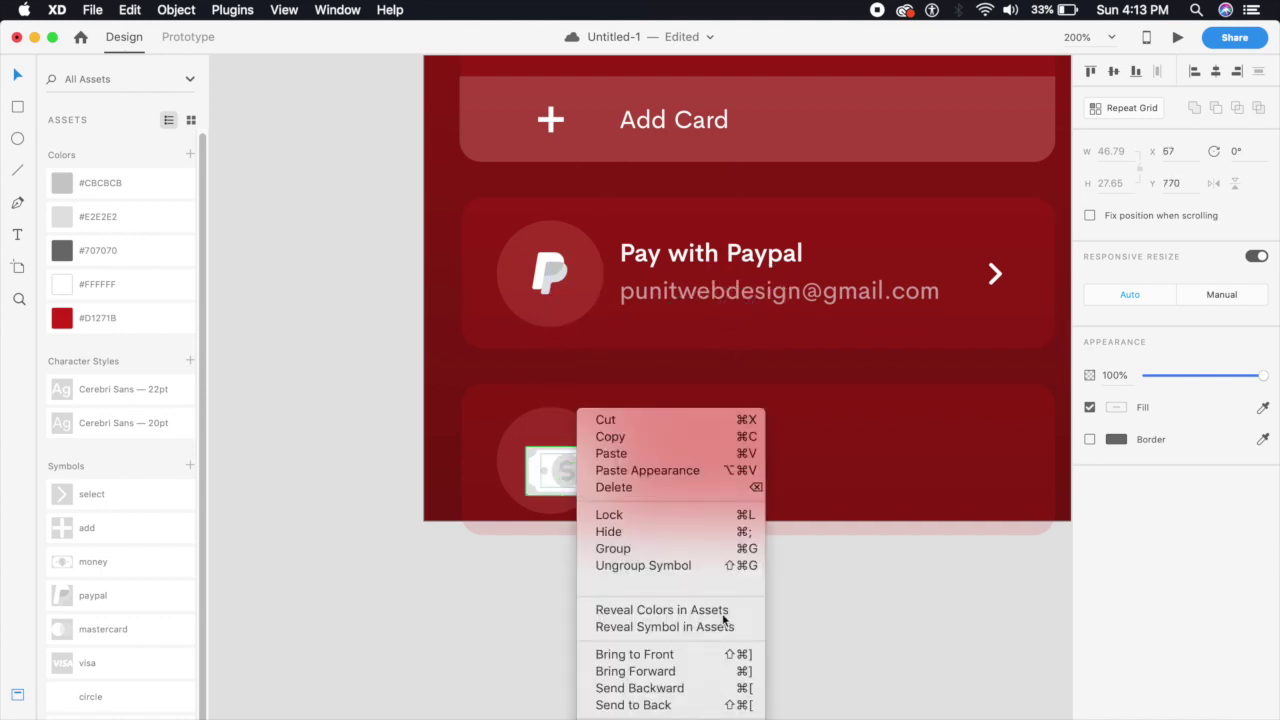
click(671, 570)
Shrink the money icon to fit the circle and copy the 'Pay with Paypal' label beside it
click(598, 488)
drag(609, 498, 564, 474)
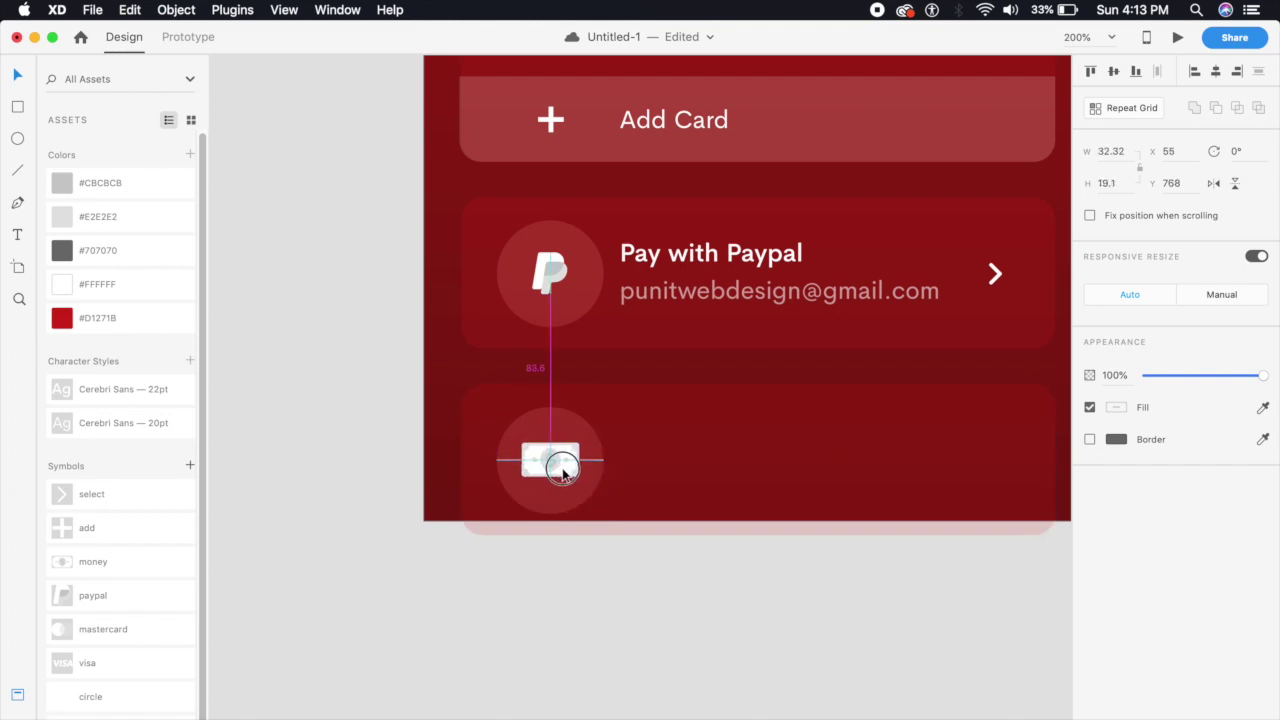
drag(720, 256, 720, 445)
double_click(743, 451)
Retitle the copied label to 'Pay on Delivery'
click(812, 450)
drag(806, 445, 669, 445)
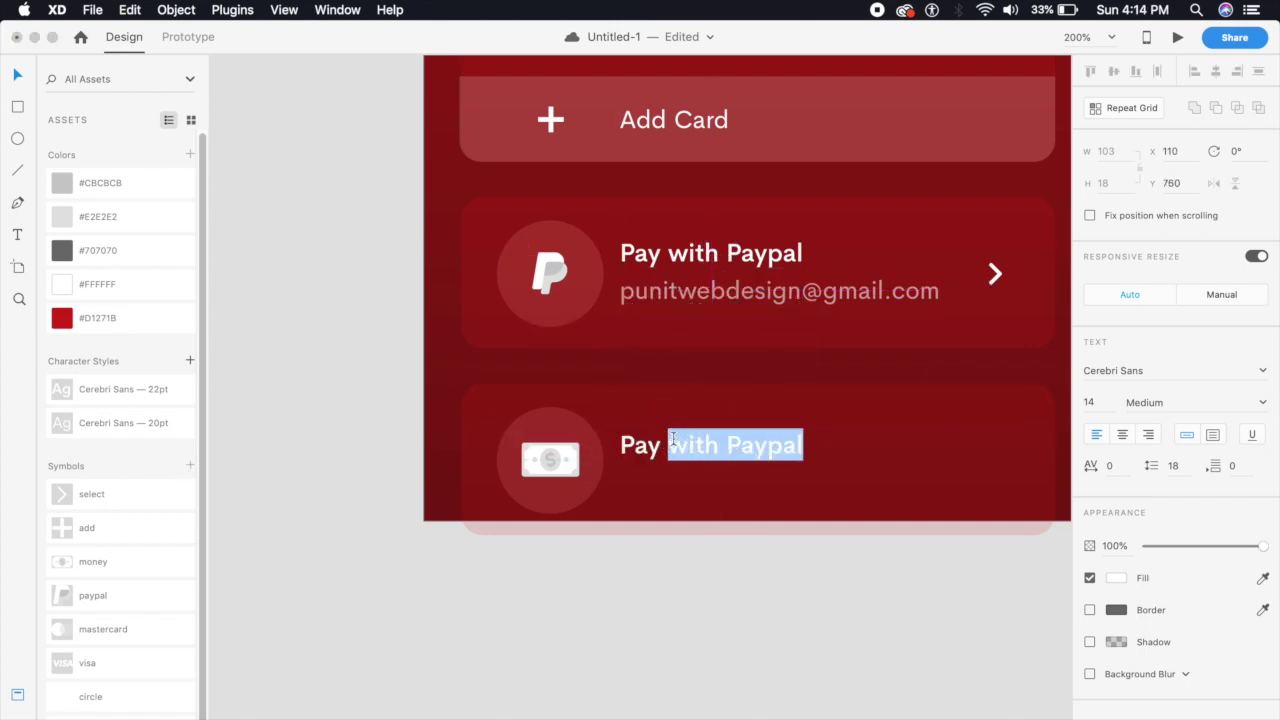
text(on Delivery)
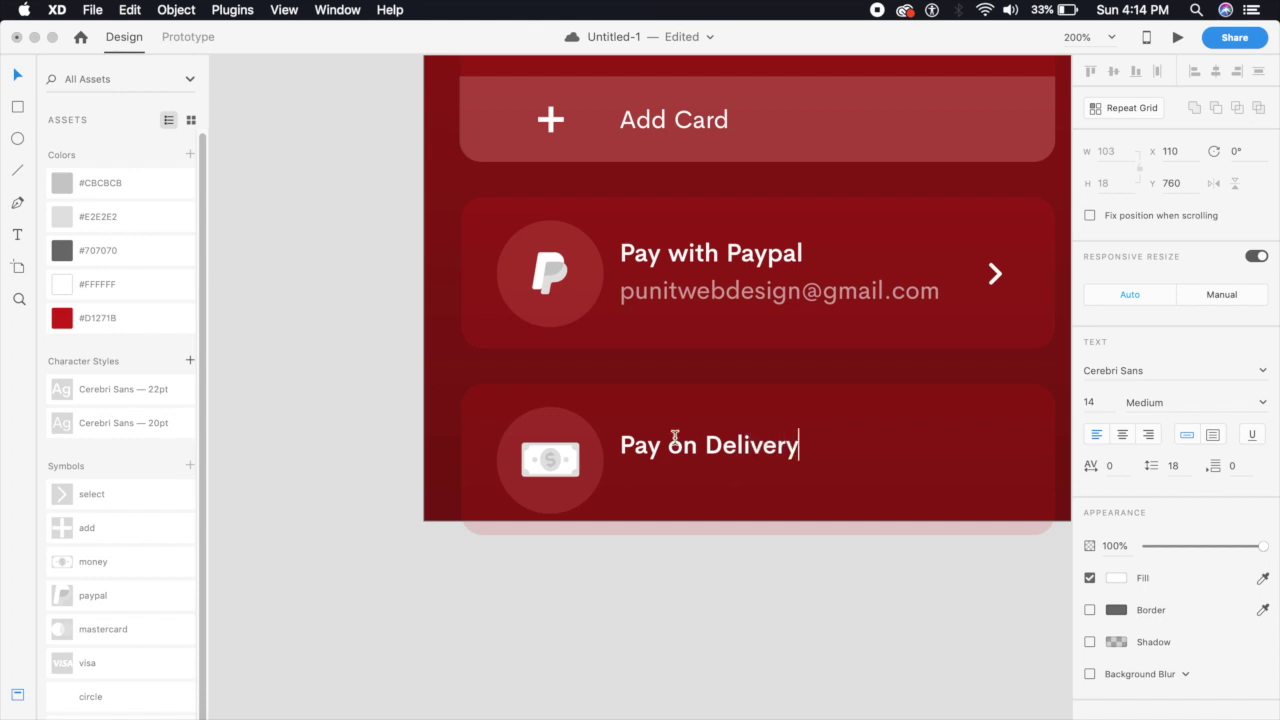
key(Escape)
Add a subtitle line below reading 'Pay with cash or card on Delivery'
drag(726, 440, 731, 481)
double_click(731, 481)
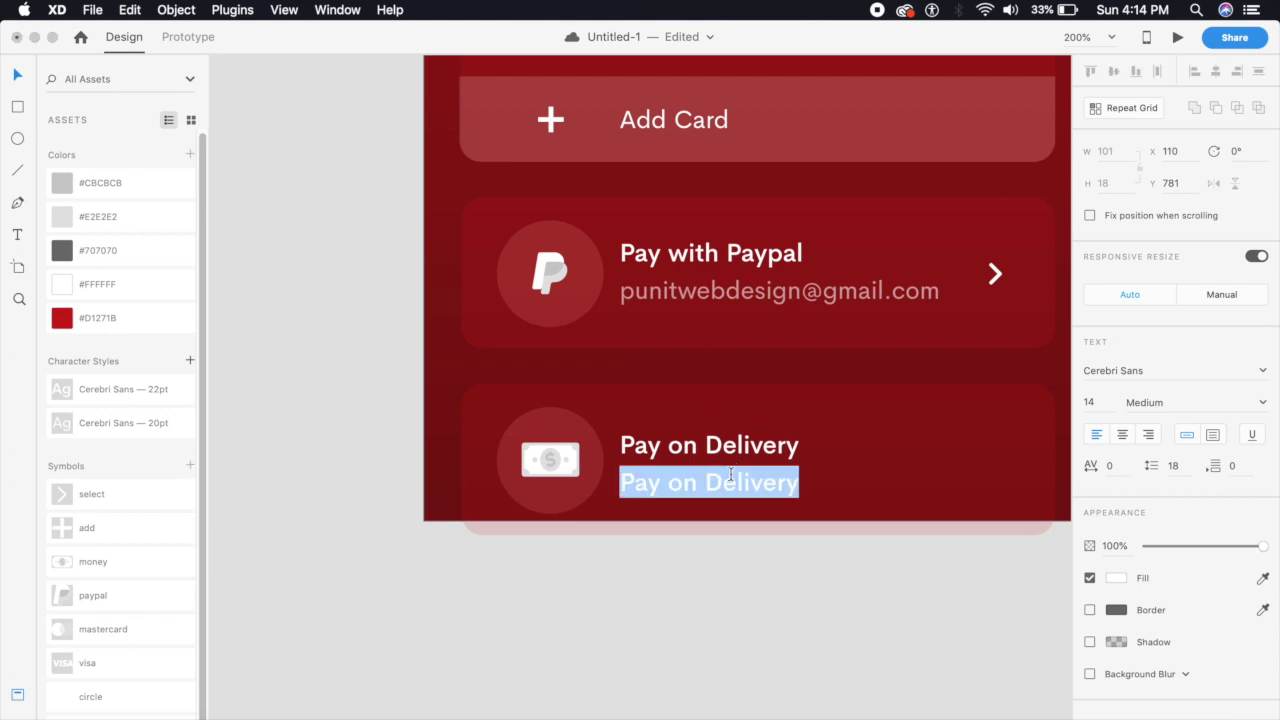
text(Pay wi)
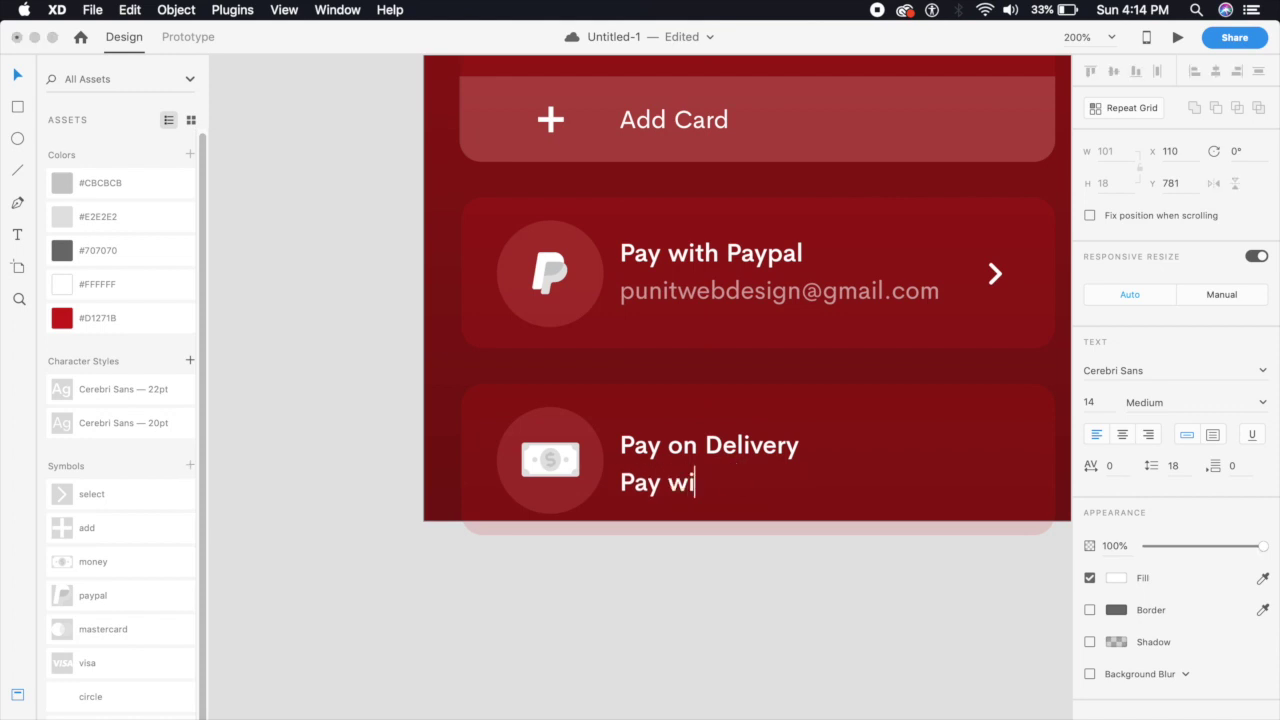
text(th cash or card)
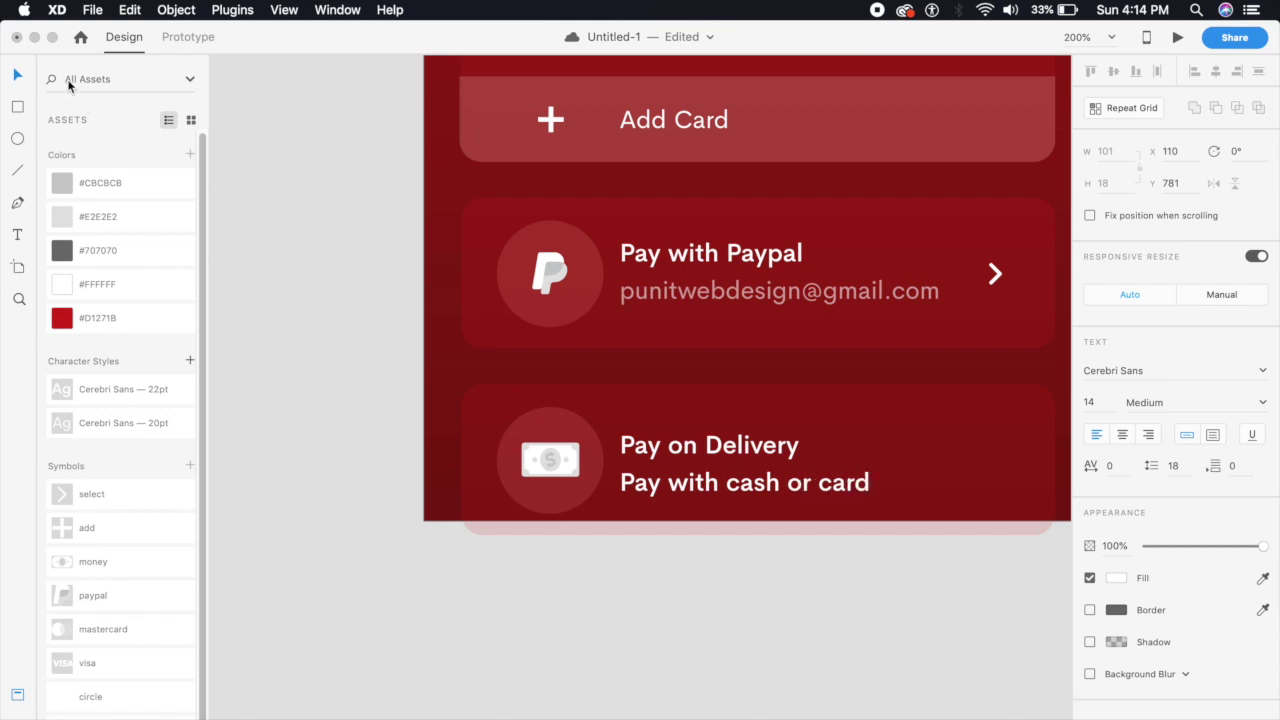
text( on Deli)
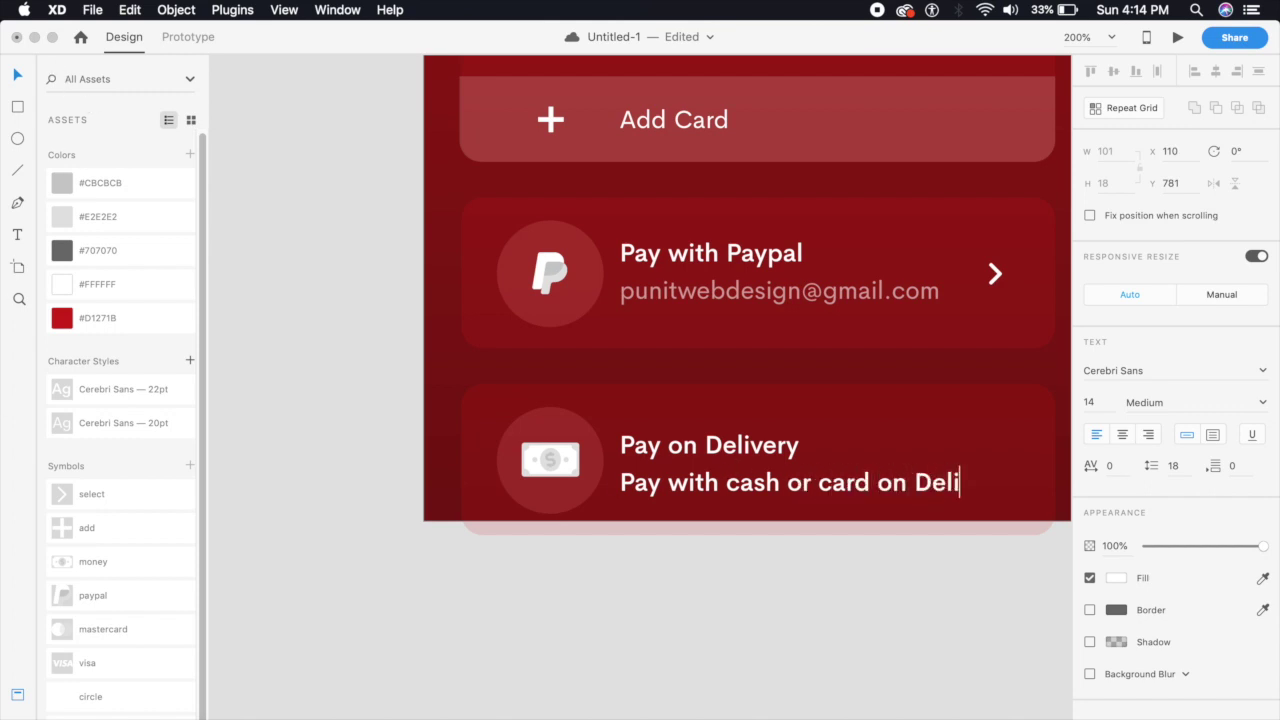
text(veruu)
key(Escape)
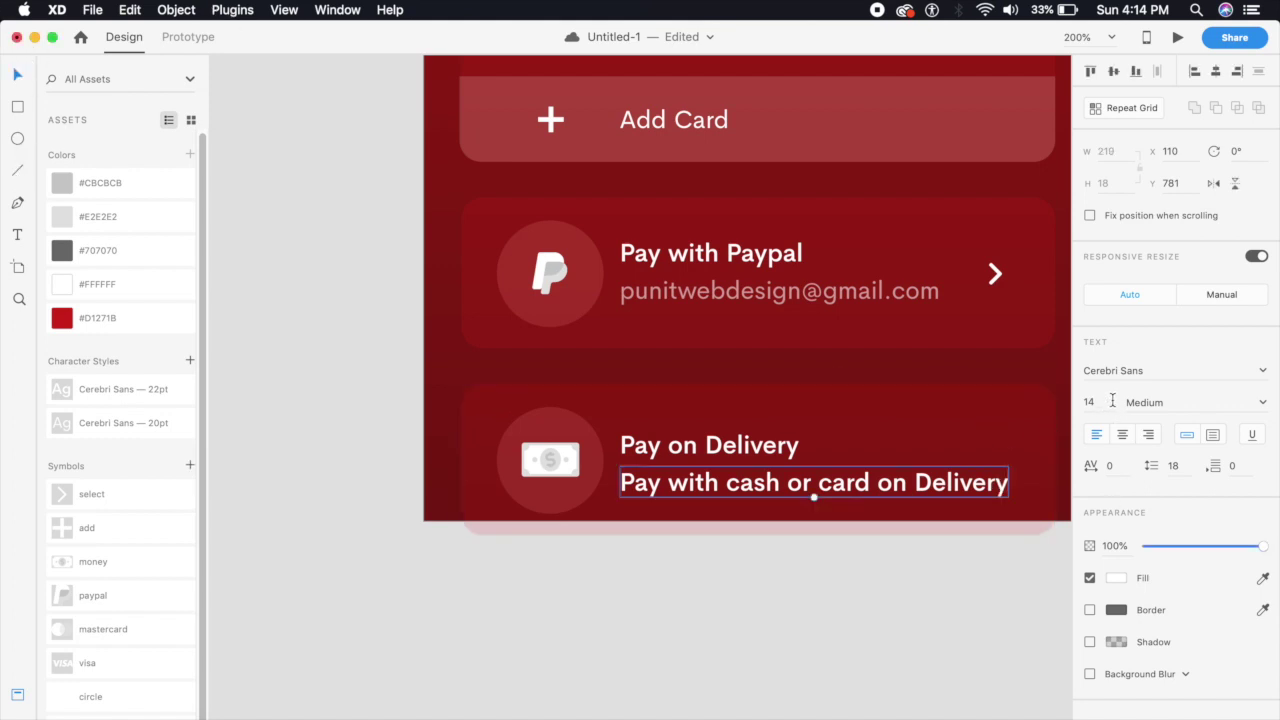
Set the subtitle to Regular weight and 60% opacity
click(1248, 400)
click(1205, 423)
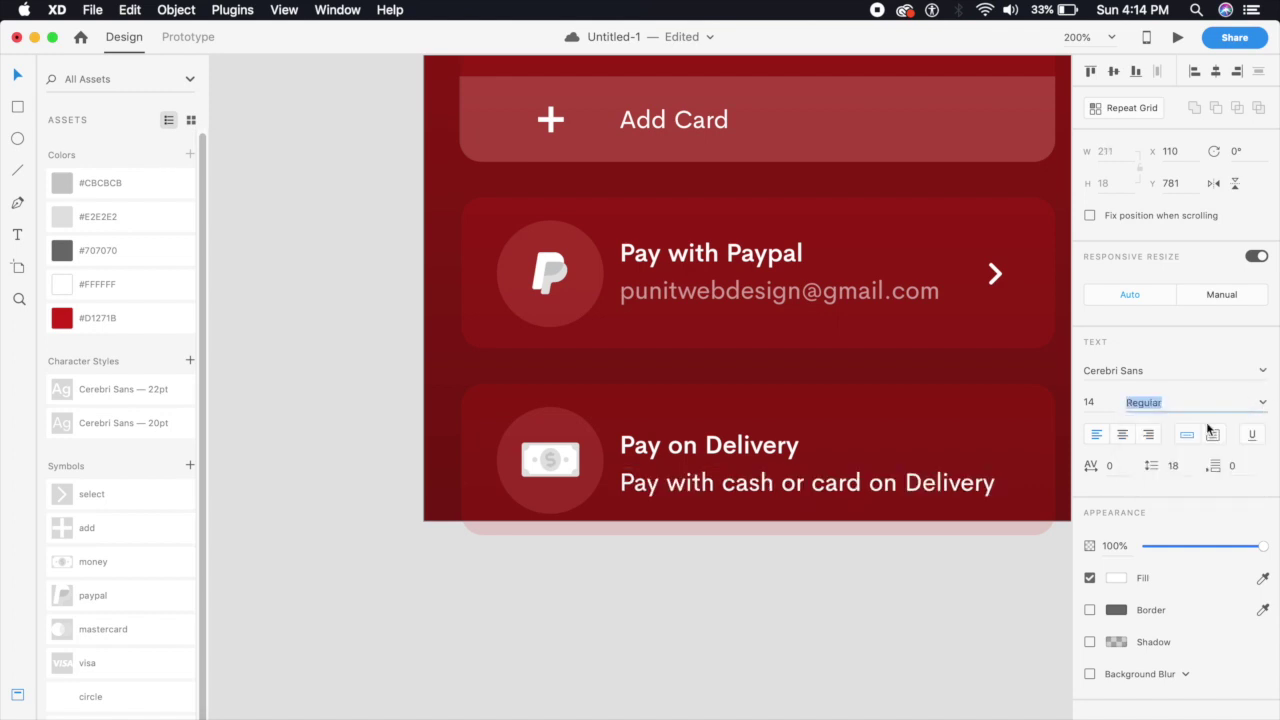
click(1122, 541)
text(6)
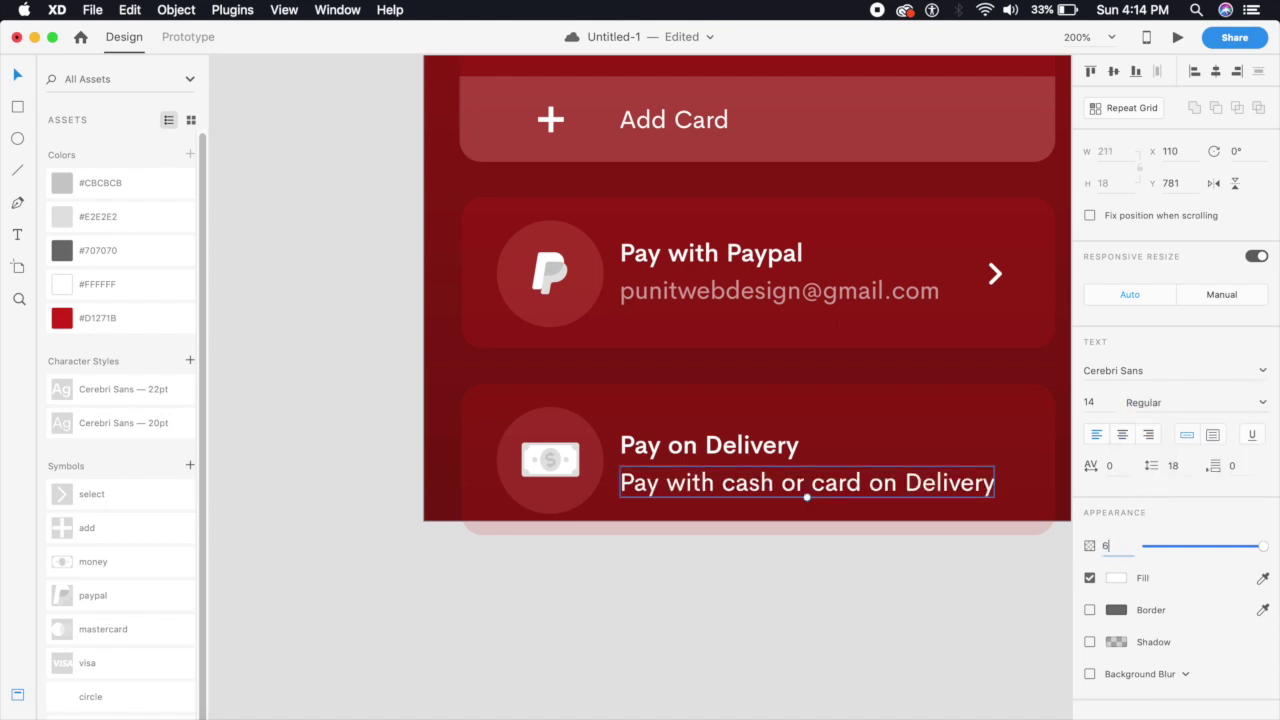
text(0)
key(Return)
click(949, 663)
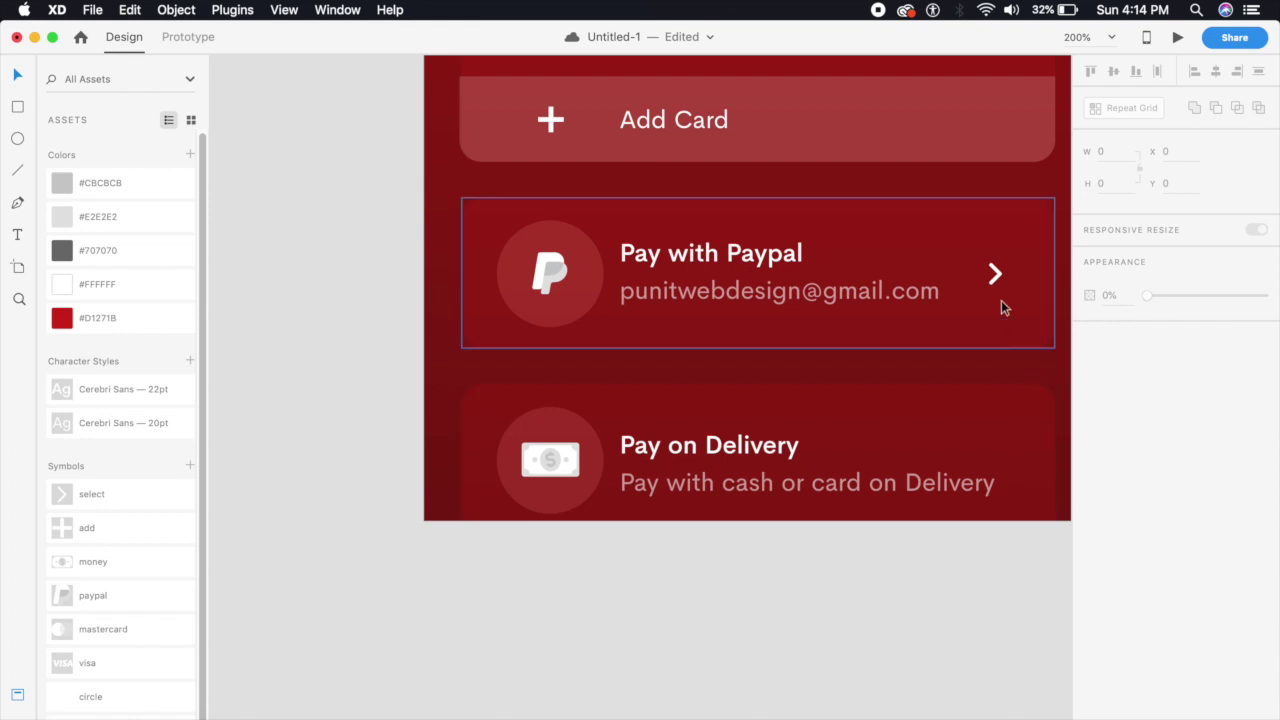
Copy the Paypal card's chevron into the Pay on Delivery card
drag(994, 272, 1011, 461)
click(957, 602)
key(super+1)
Delete 'or card' so the subtitle reads 'Pay with cash on Delivery'
click(783, 440)
key(super+2)
double_click(837, 481)
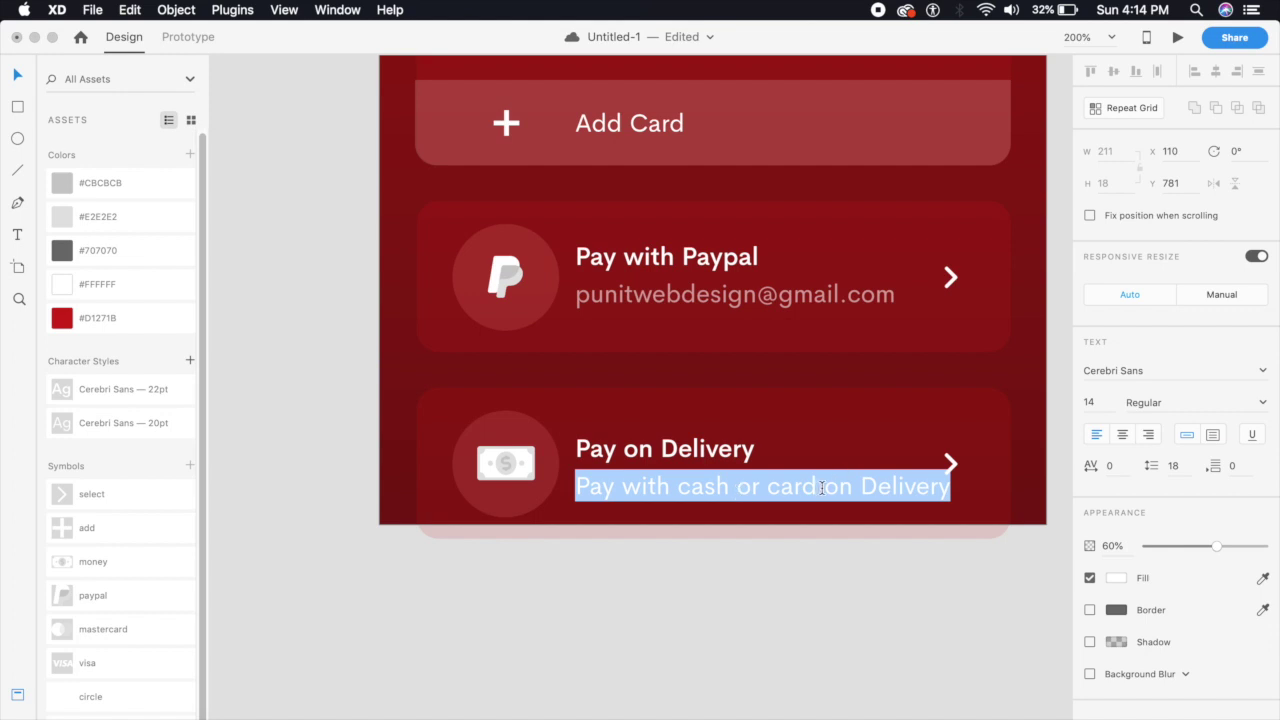
drag(822, 488, 734, 486)
click(815, 486)
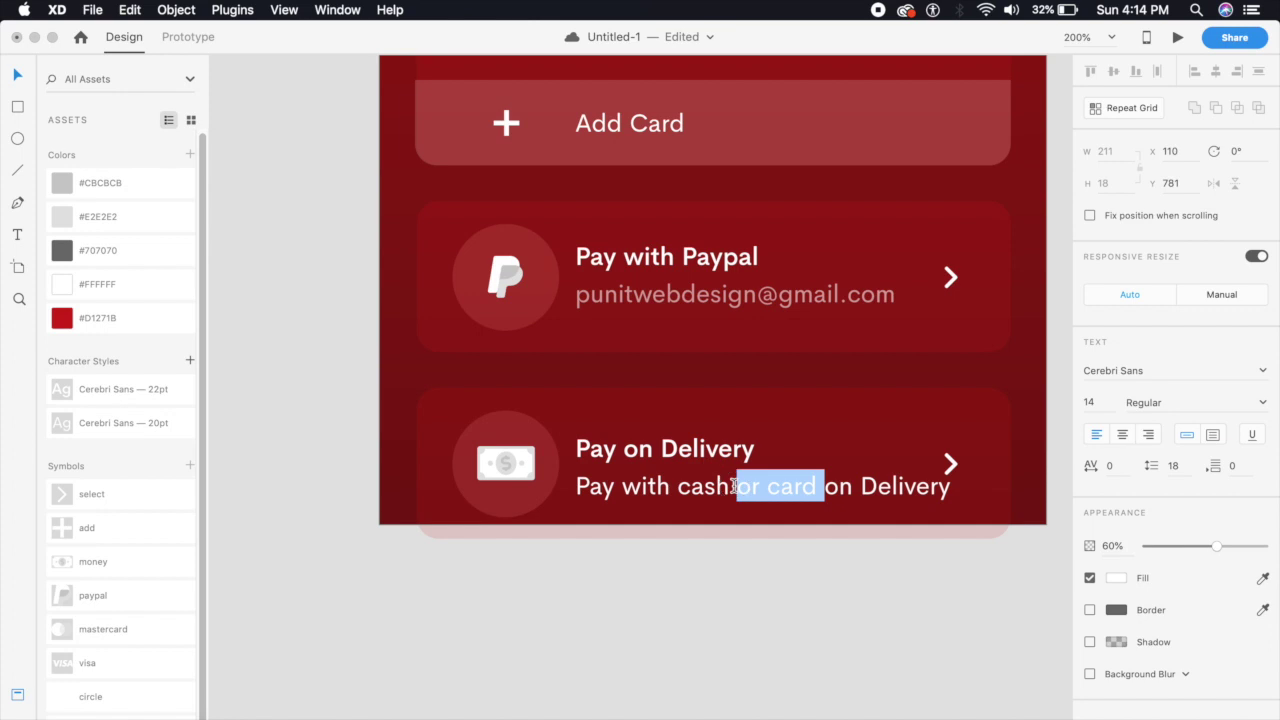
key(BackSpace)
key(Escape)
click(737, 620)
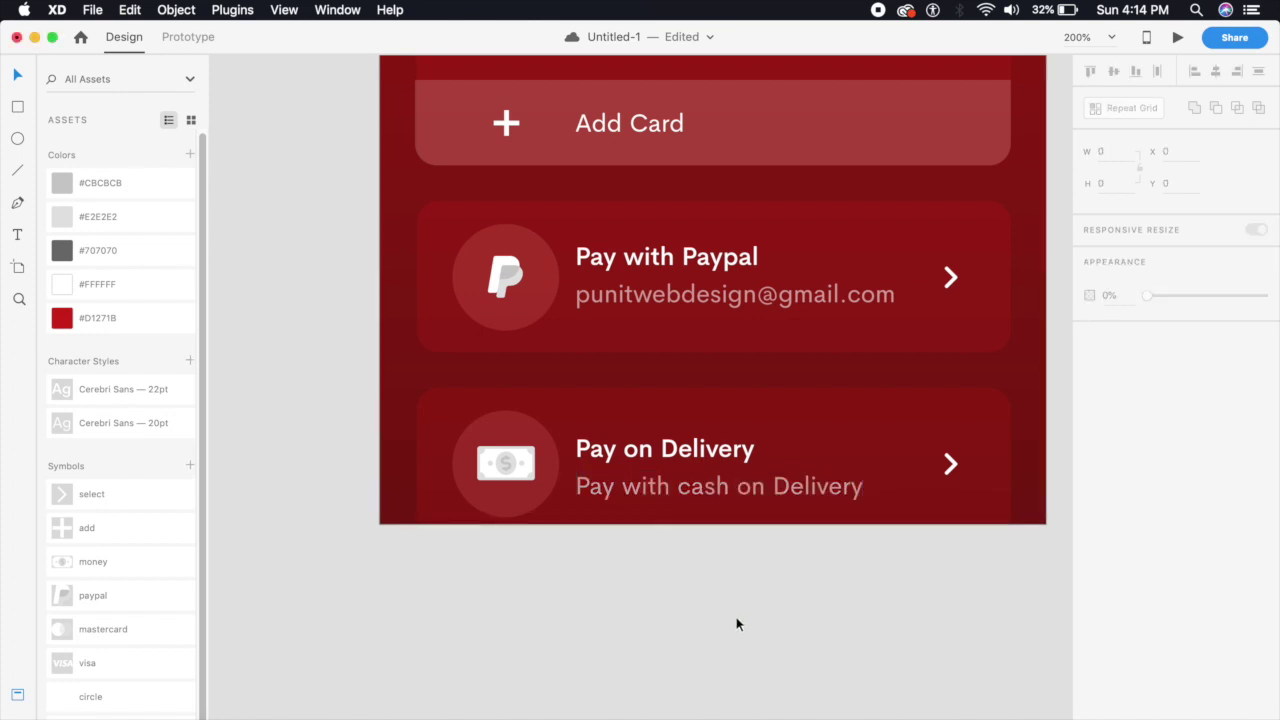
Select the whole payment screen artboard
scroll(794, 514, down, 5)
scroll(791, 523, up, 5)
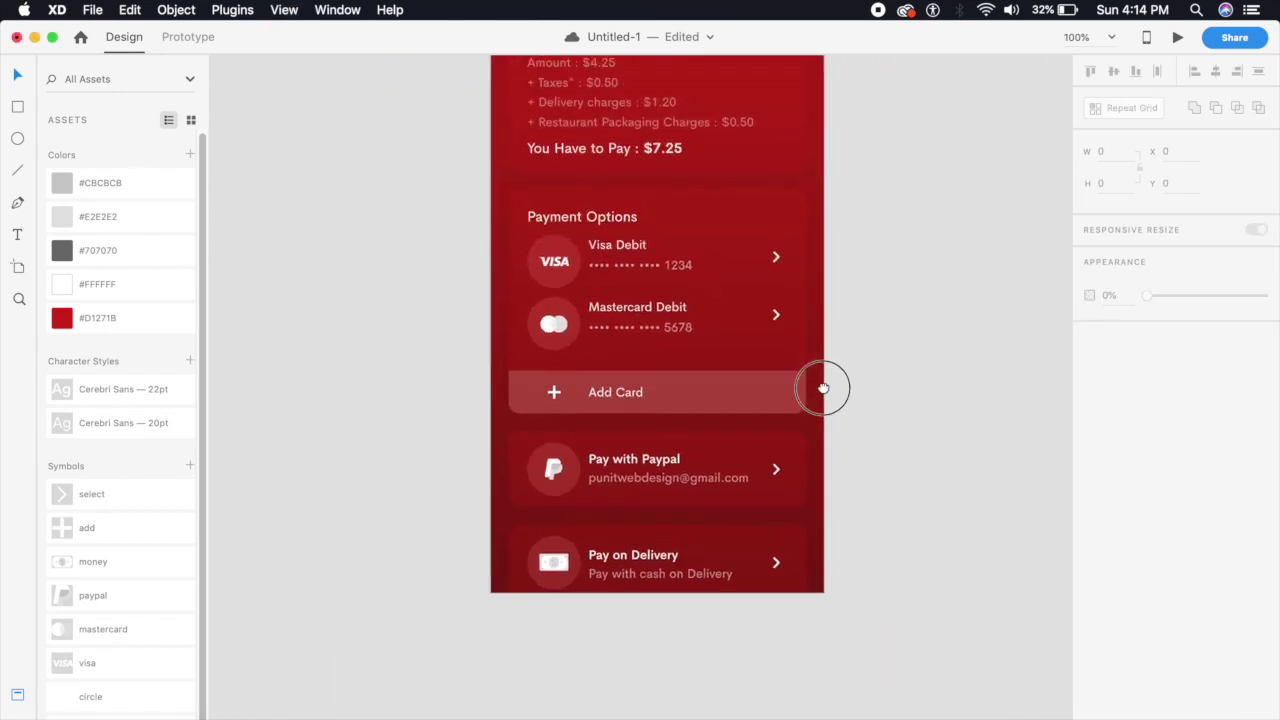
click(790, 128)
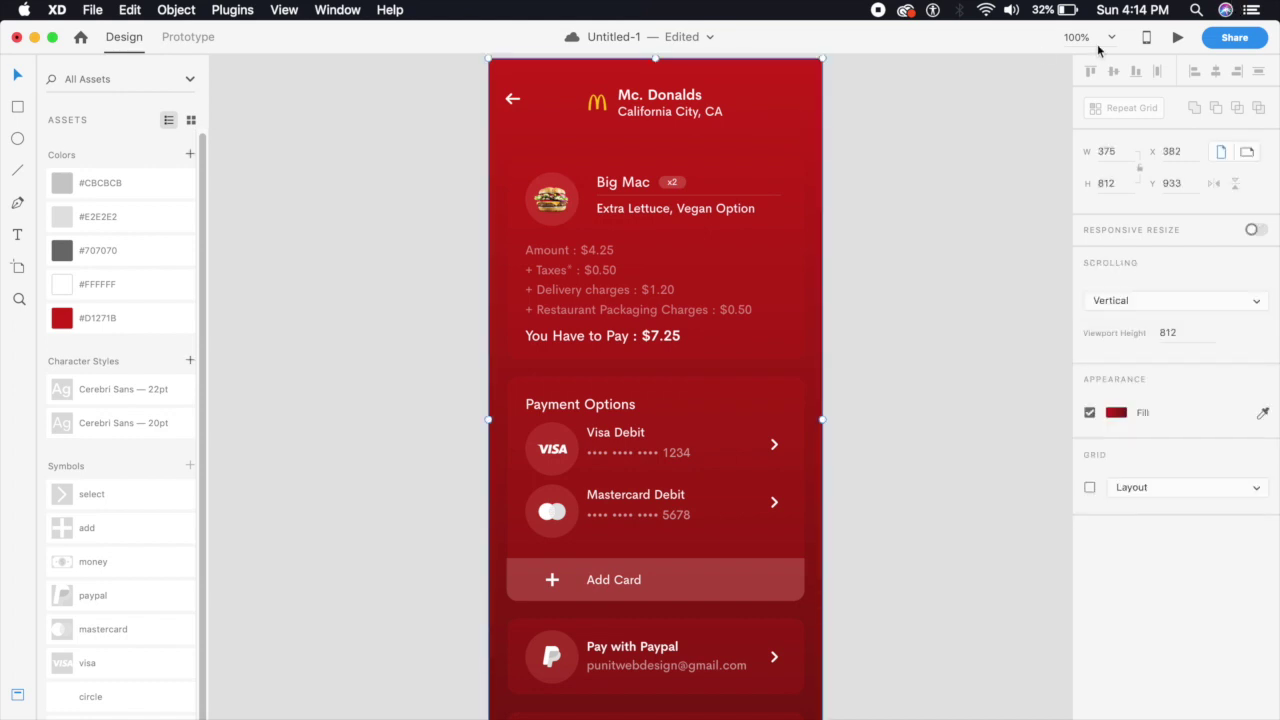
click(1177, 37)
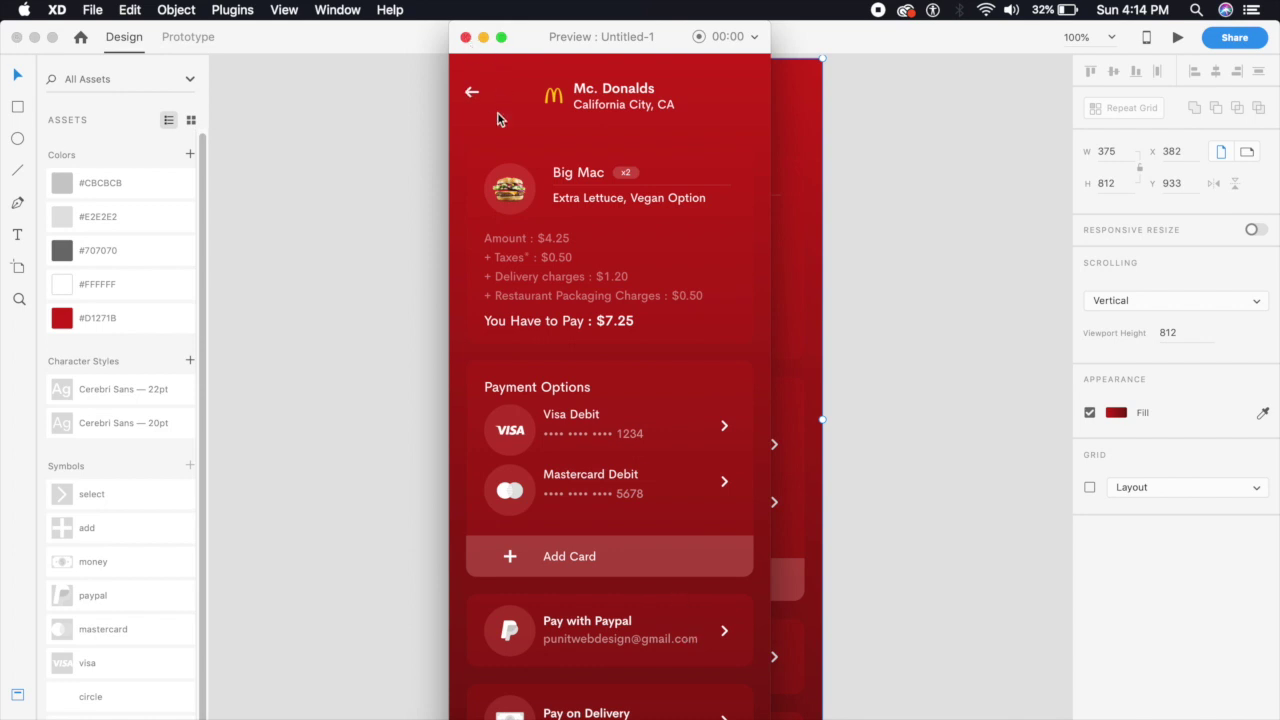
click(465, 38)
key(super+minus)
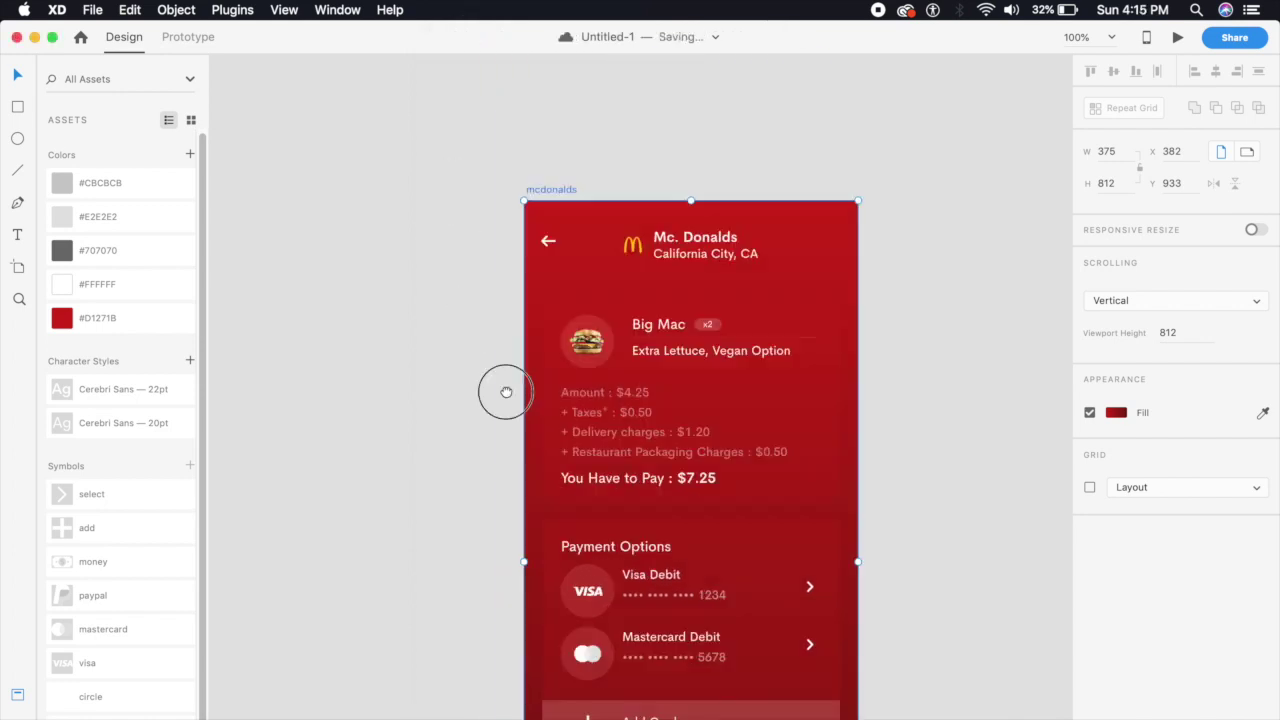
Preview the Subway artboard
scroll(540, 486, up, 10)
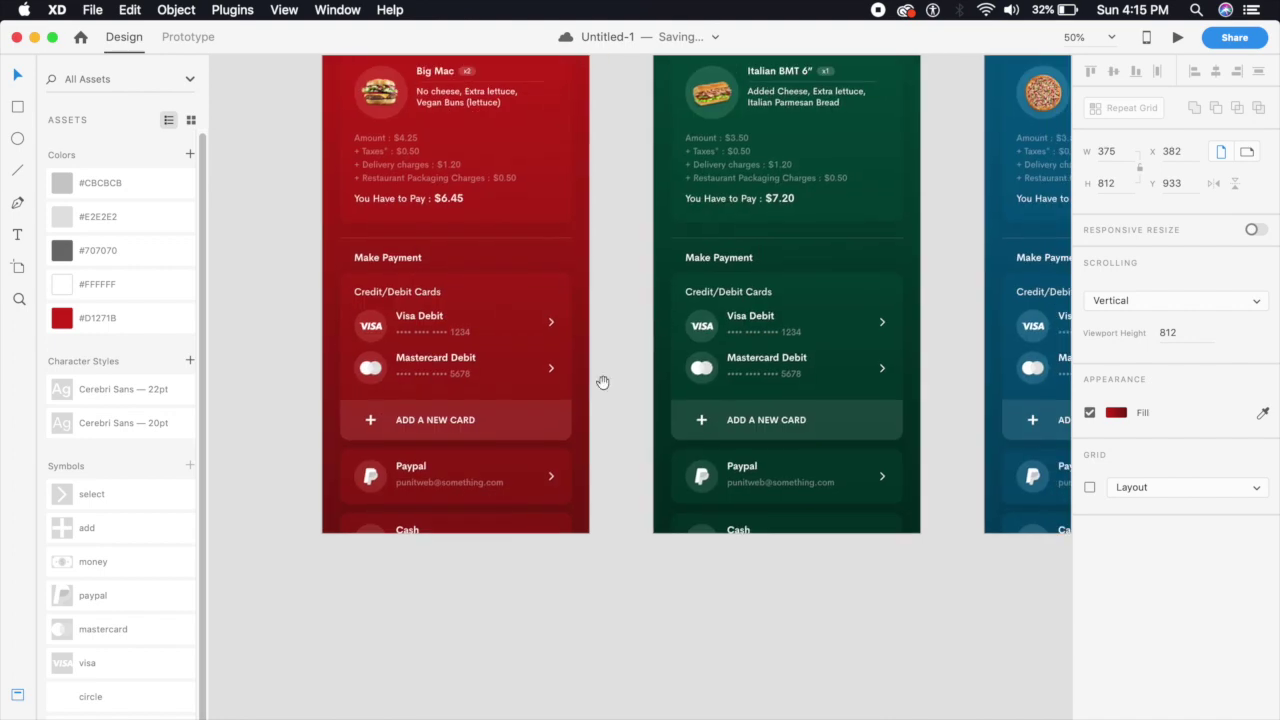
drag(617, 423, 524, 584)
scroll(524, 584, down, 2)
click(737, 172)
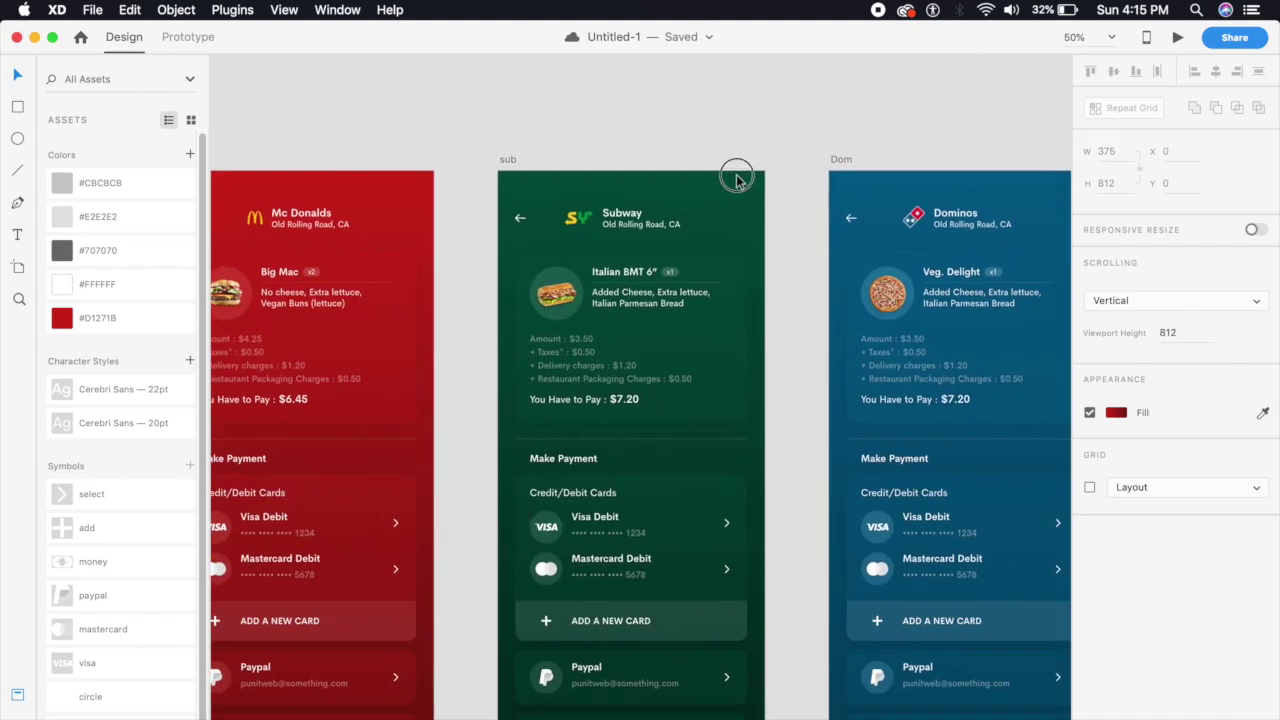
click(1175, 37)
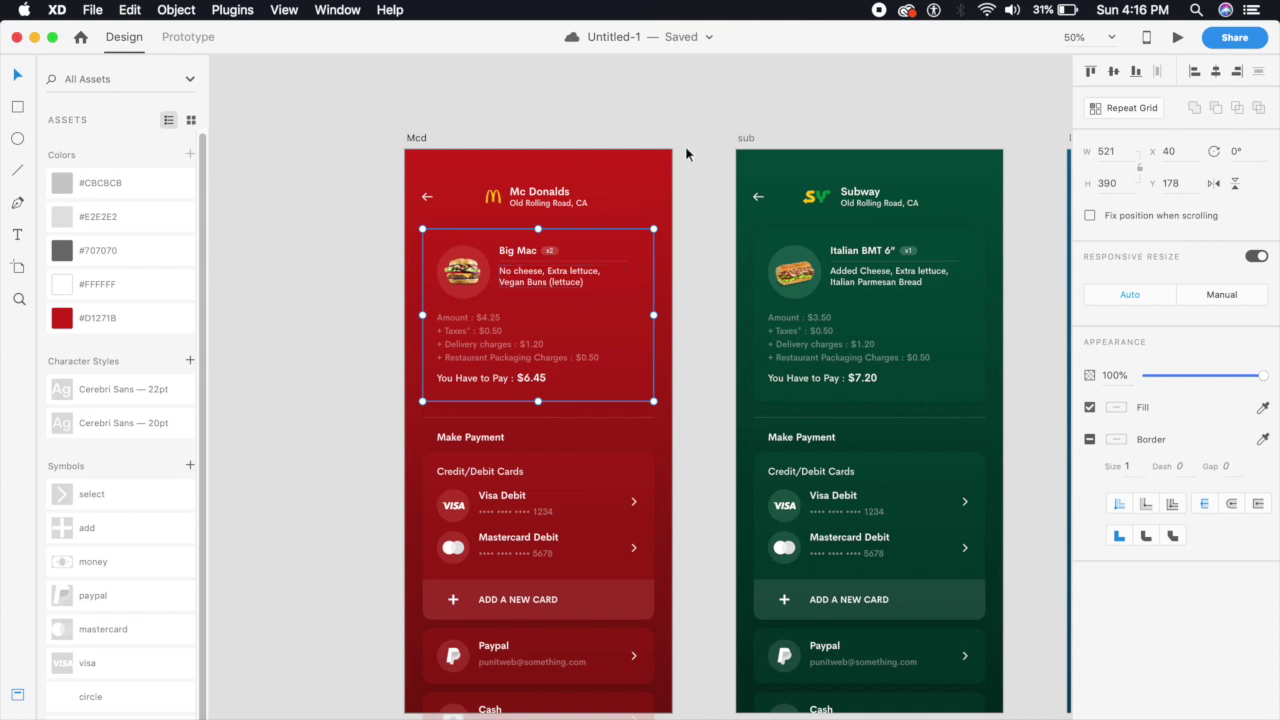
click(696, 102)
Compare the Mcd, sub and Dom artboards at 50% zoom, then switch to Safari showing avocode.com
key(super+minus)
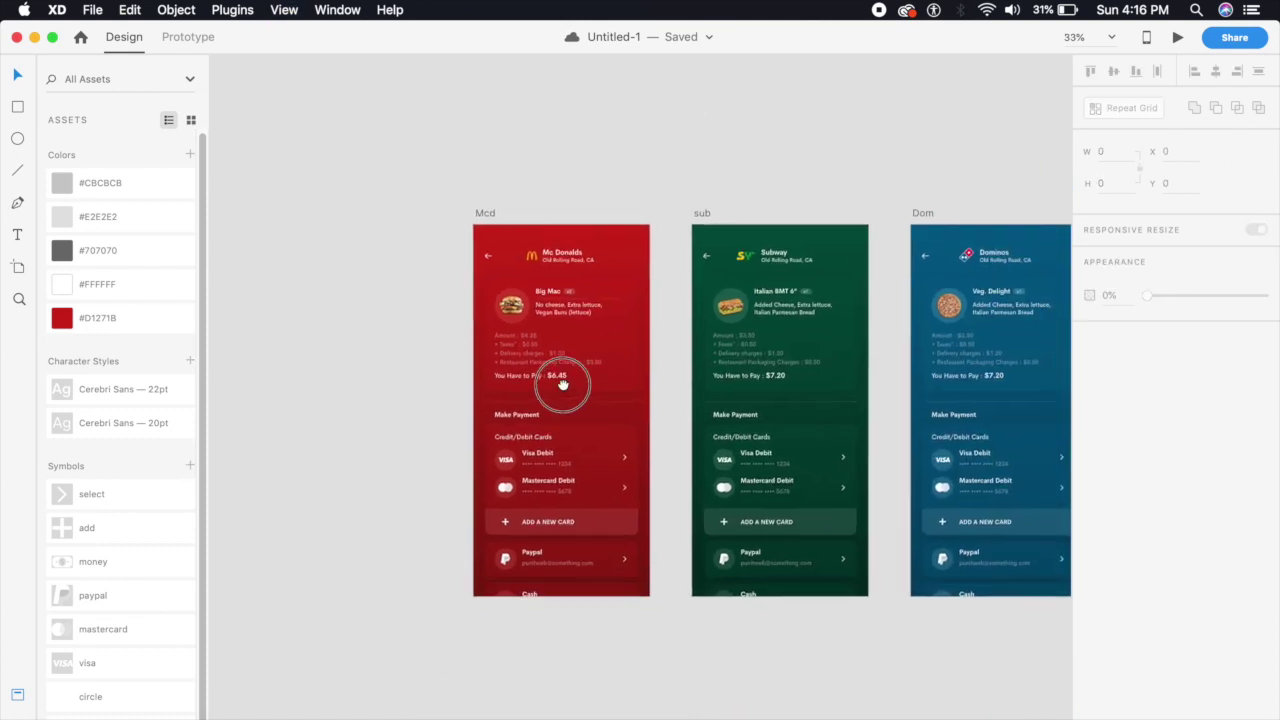
key(super+equal)
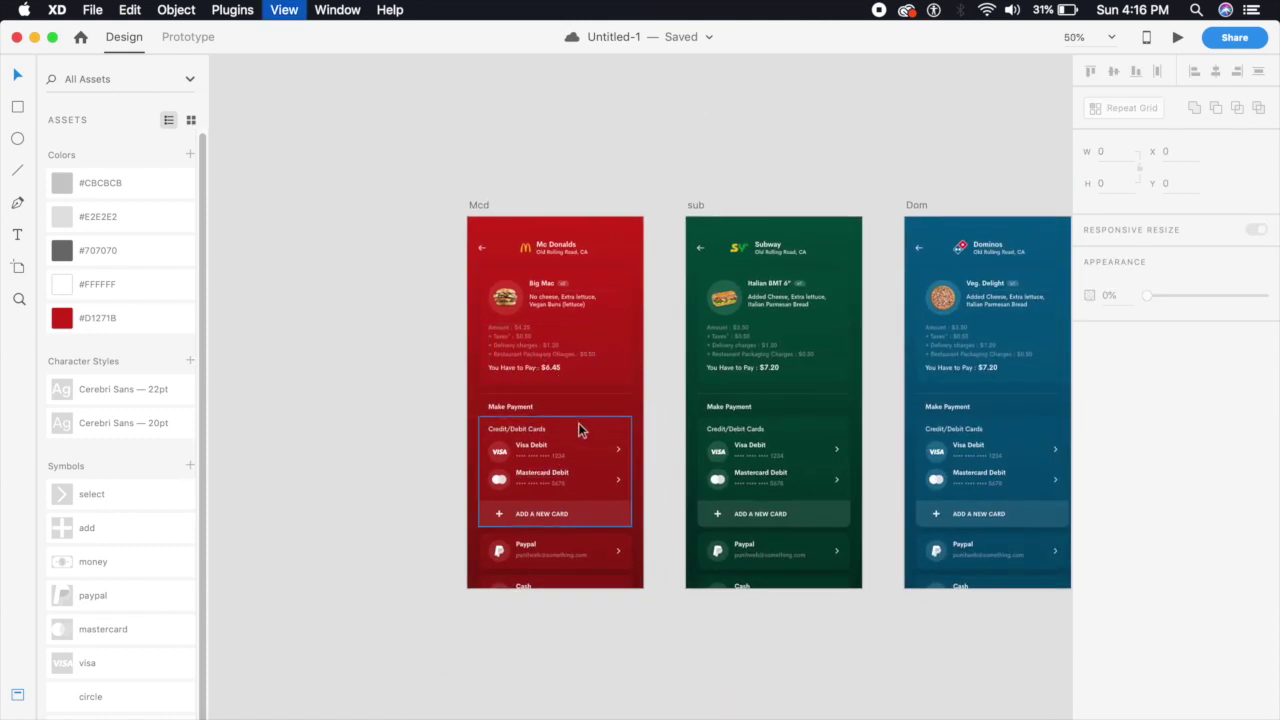
key(super+minus)
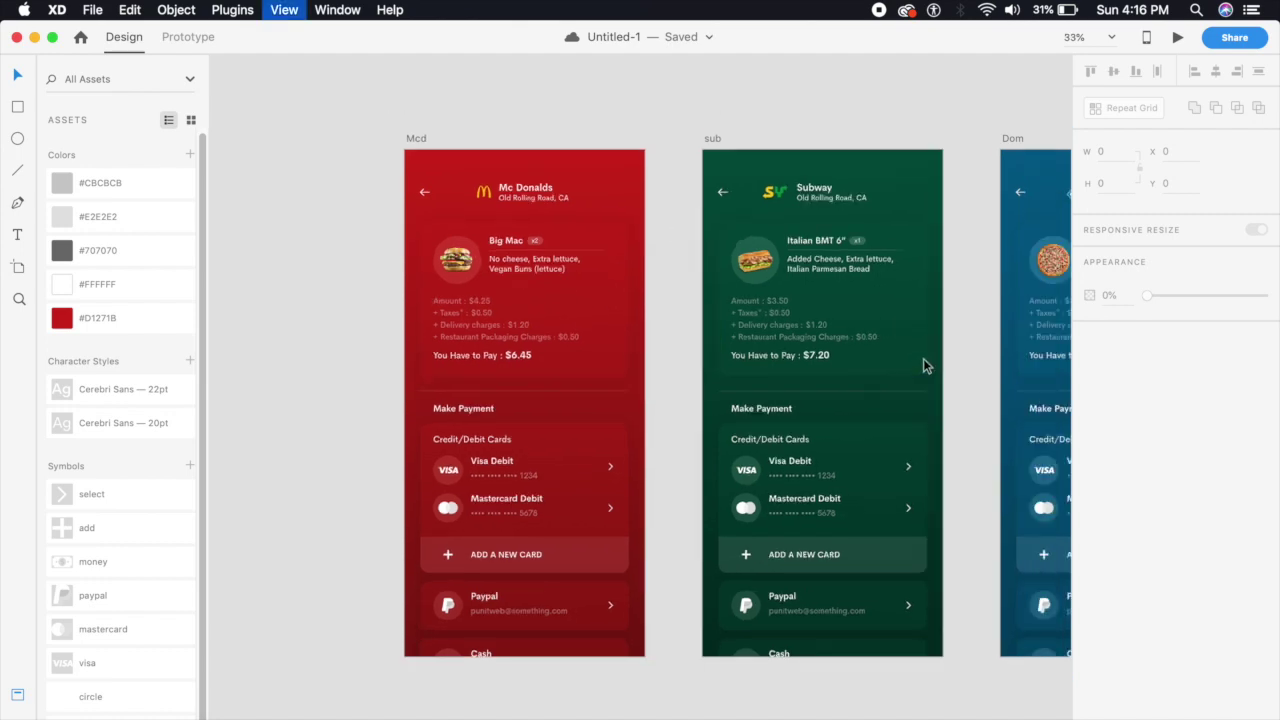
key(super+equal)
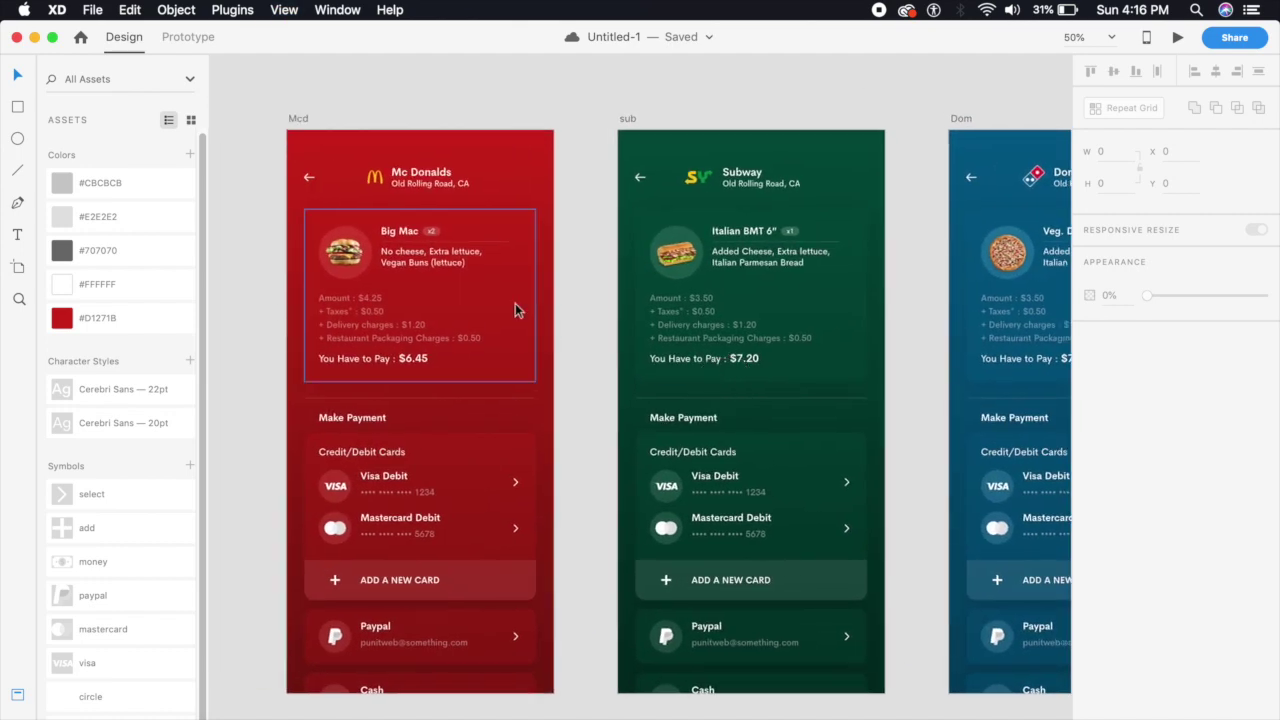
click(517, 366)
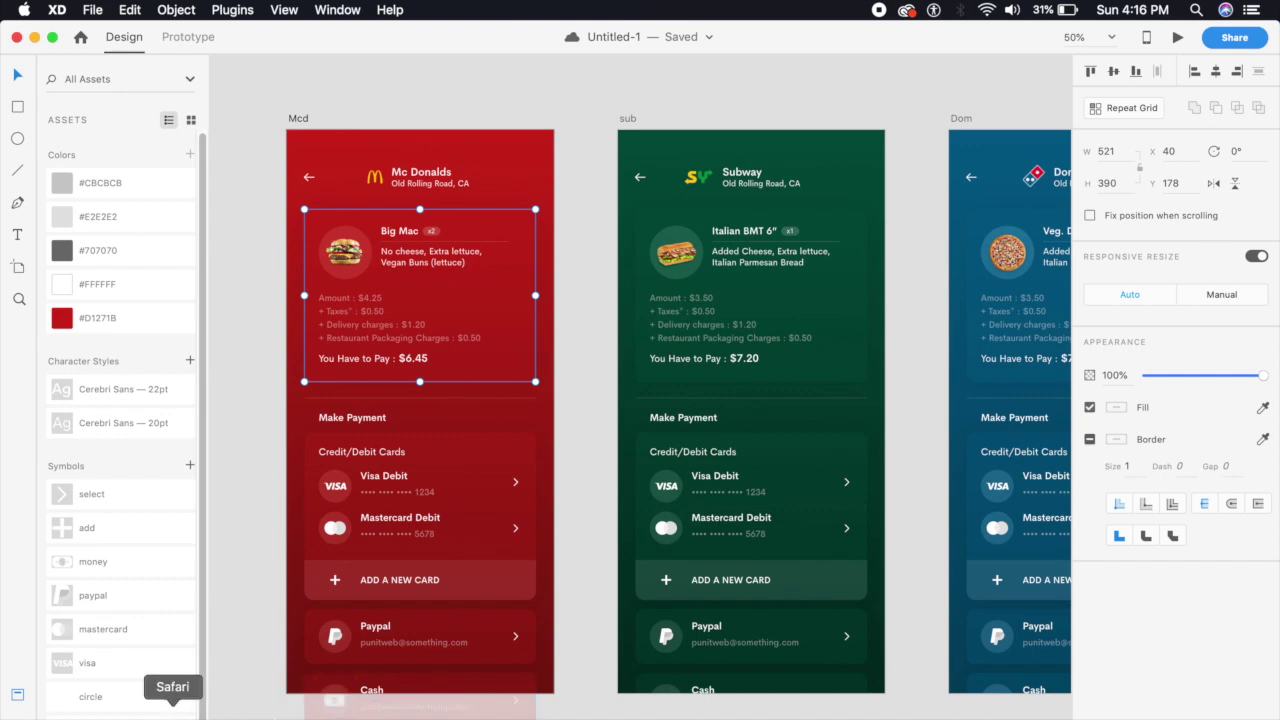
click(174, 710)
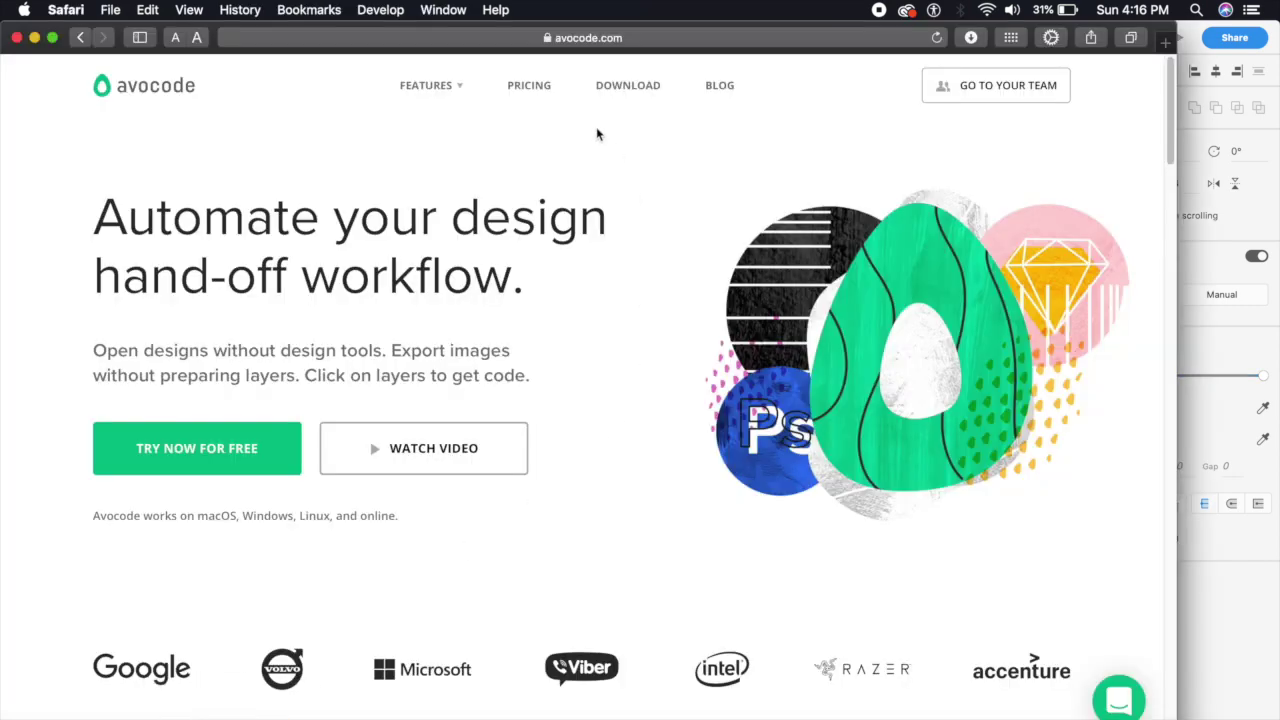
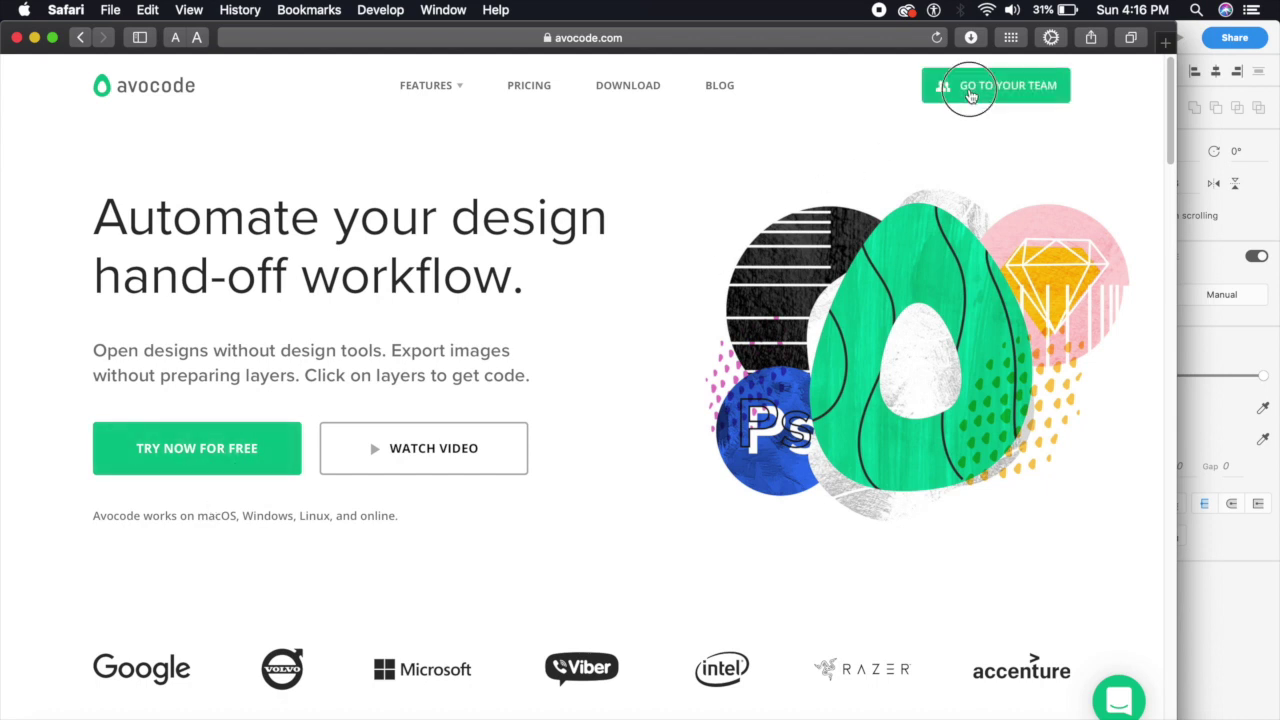
Open the Avocode projects dashboard in a new tab from the account menu under Go to your team
mouse_move(971, 94)
click(922, 147)
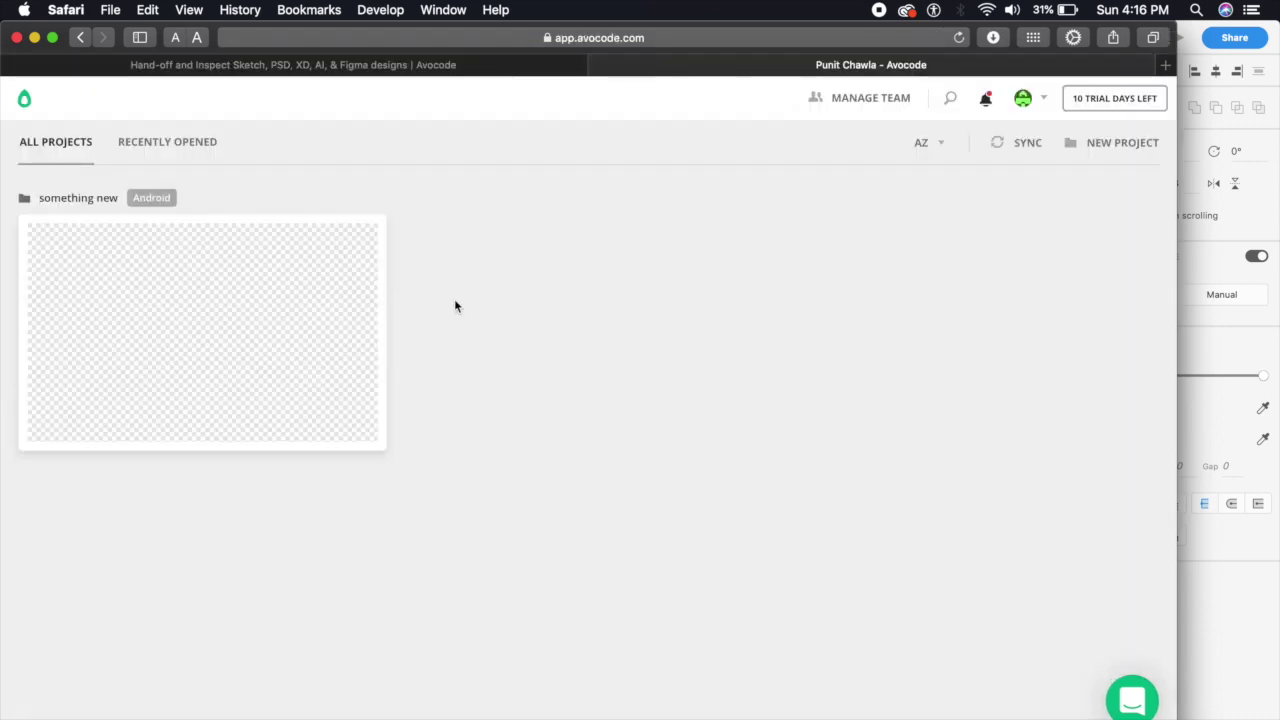
Create a new iOS project named 'mc Donalds'
click(1108, 148)
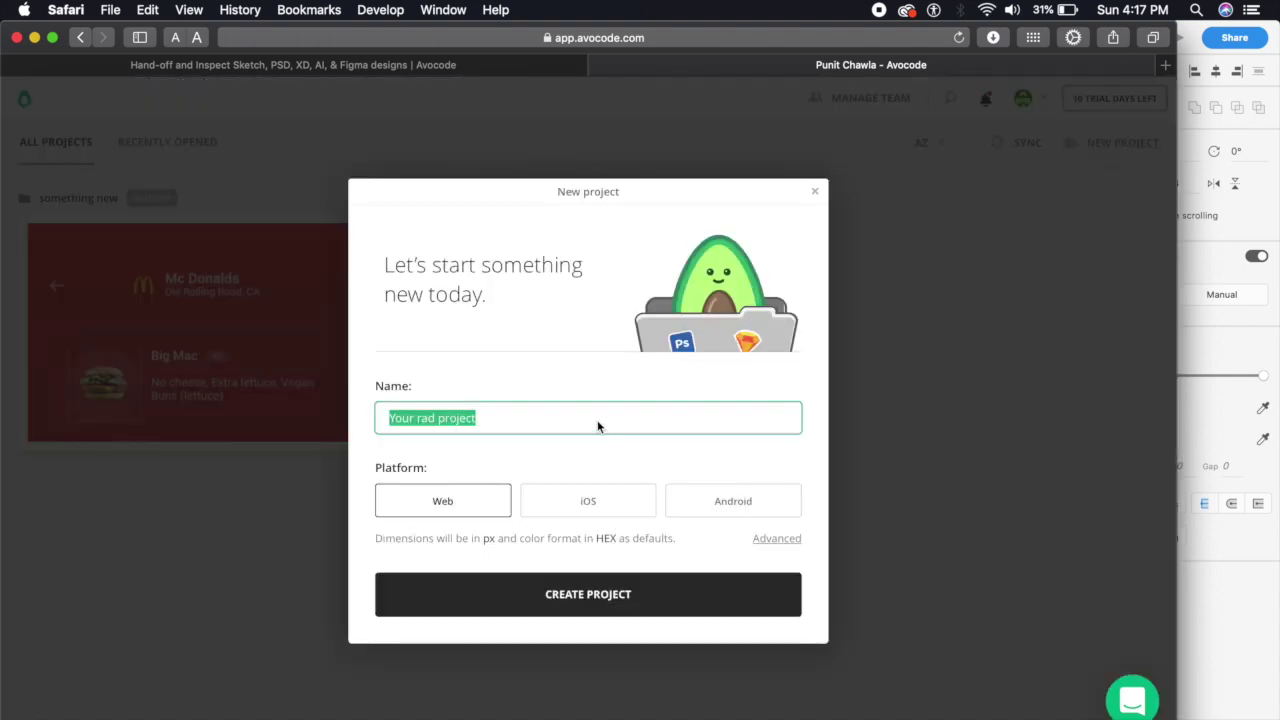
click(489, 420)
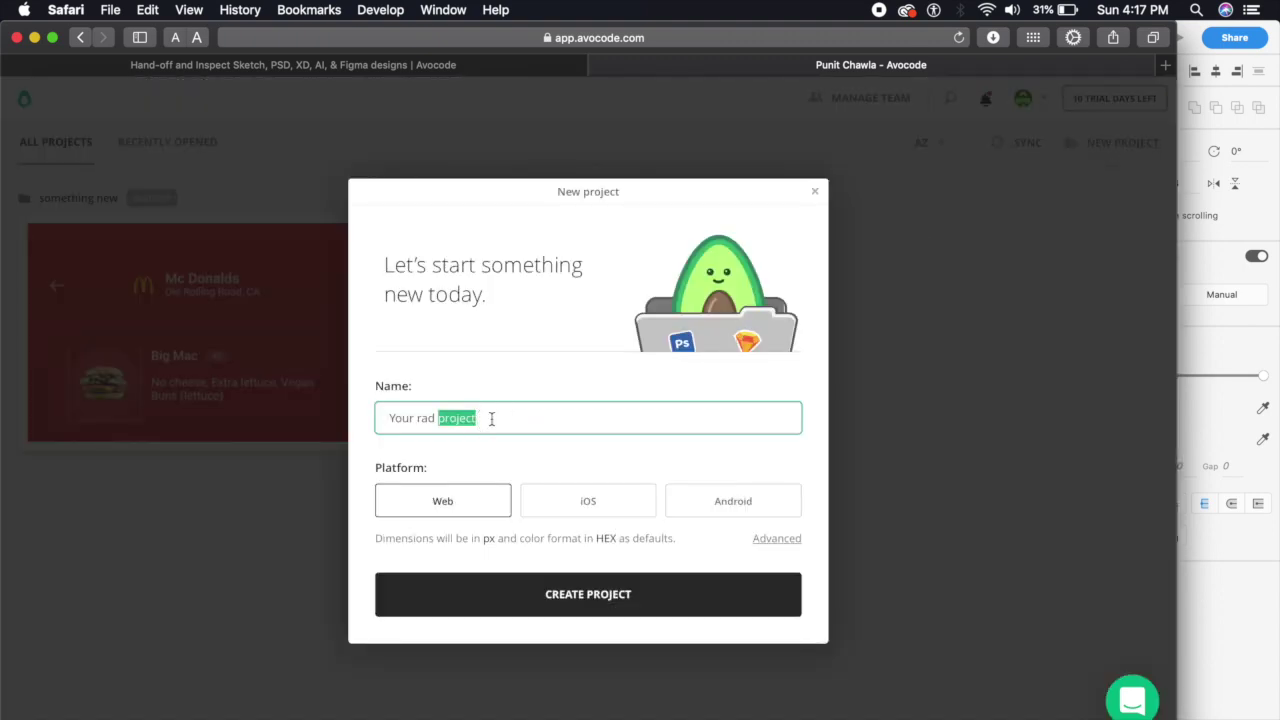
triple_click(491, 420)
text(mc donalds)
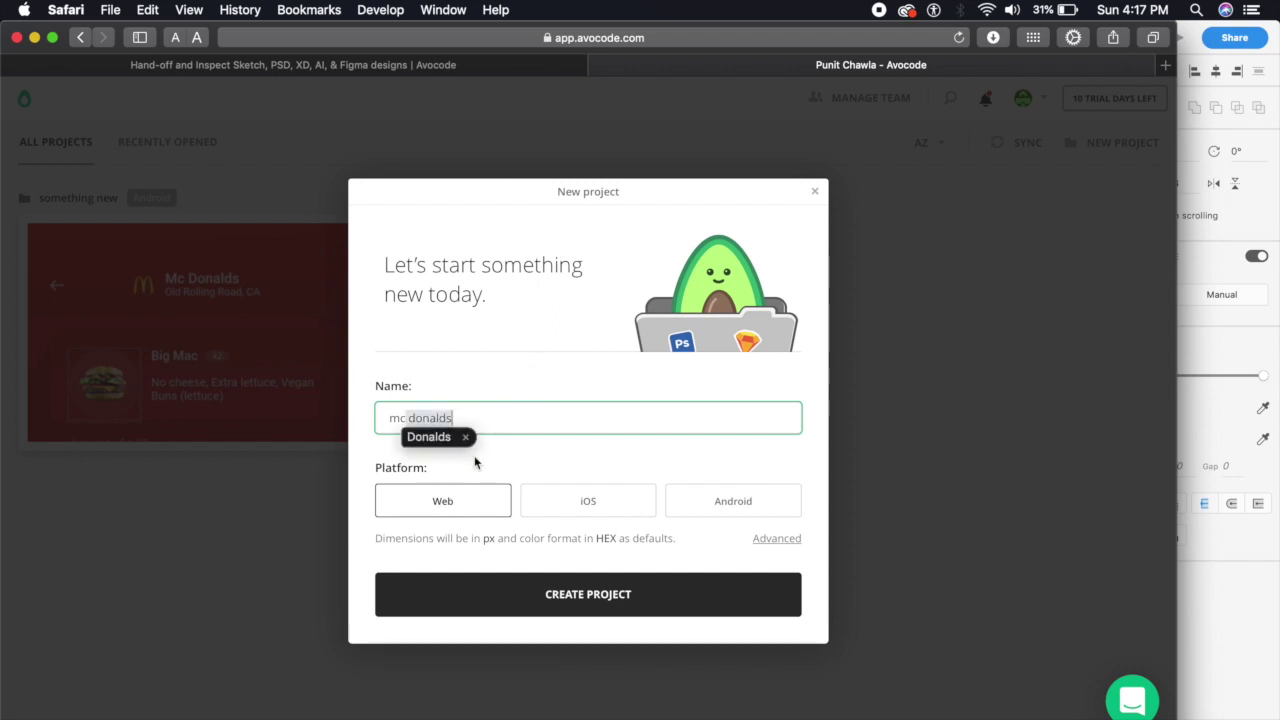
click(452, 441)
click(490, 498)
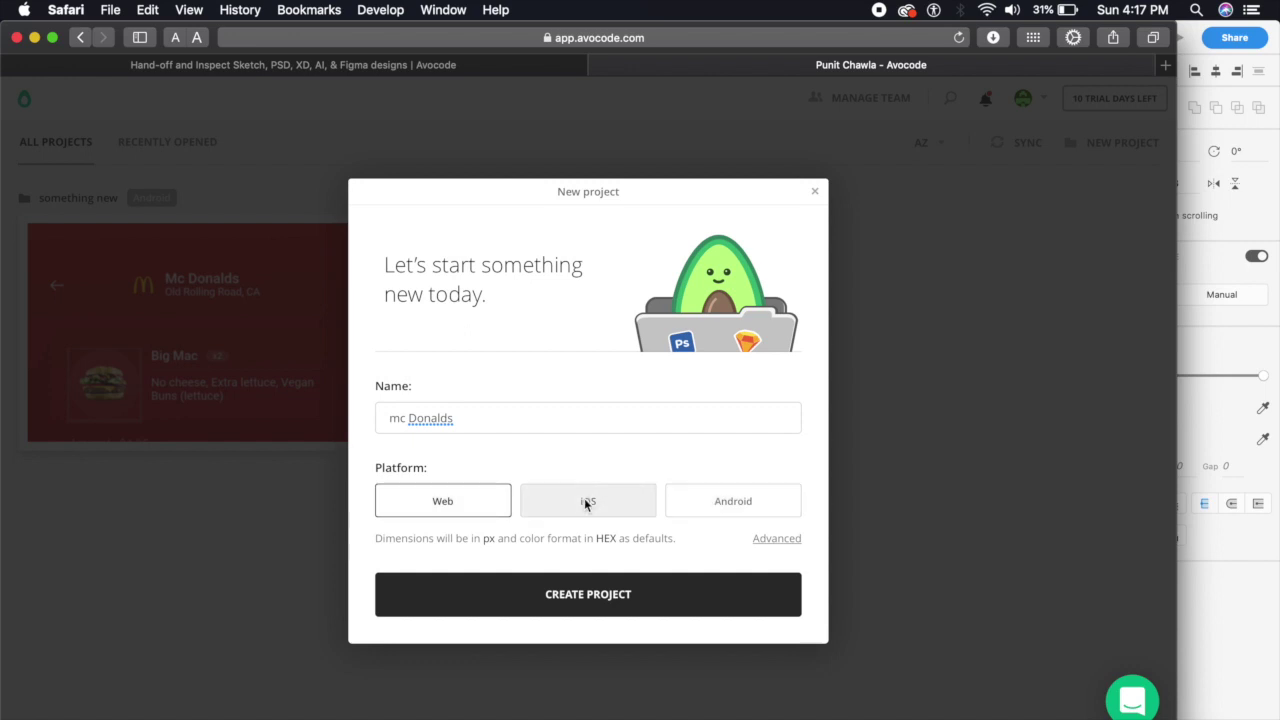
click(622, 508)
click(611, 606)
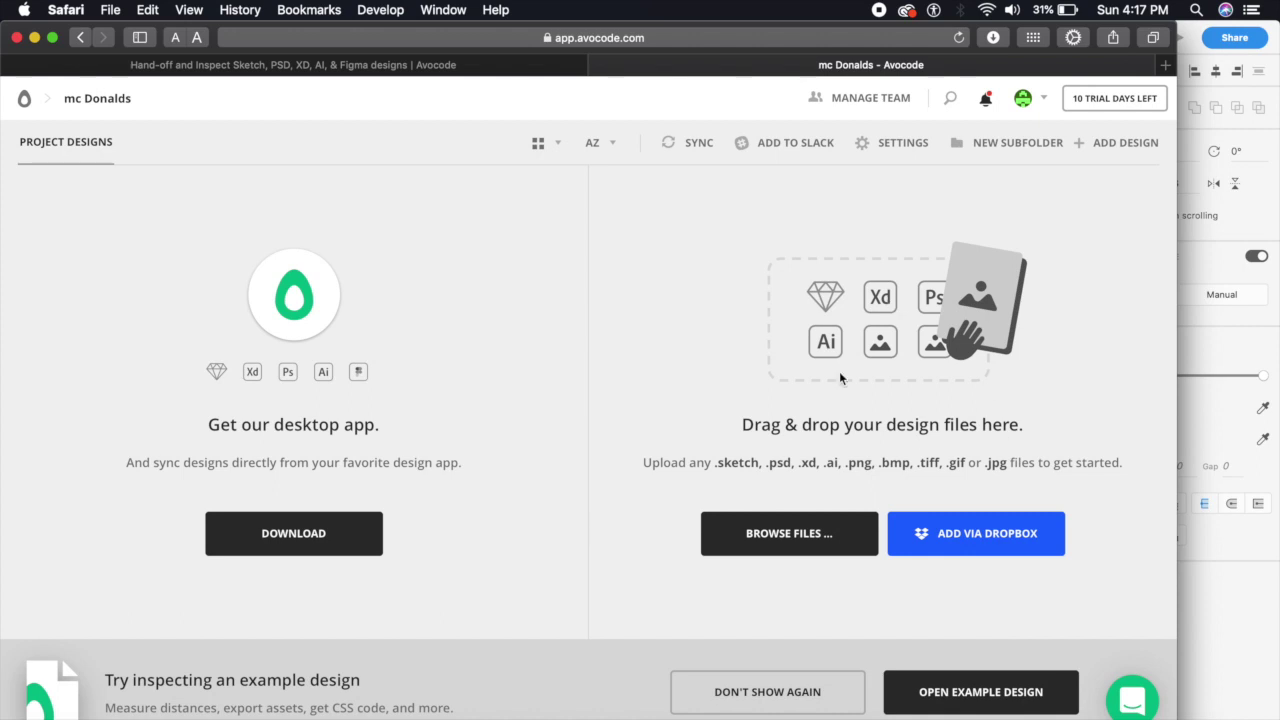
Upload payment.xd from Documents and open its Web 1280 – 1 design for inspection
click(812, 548)
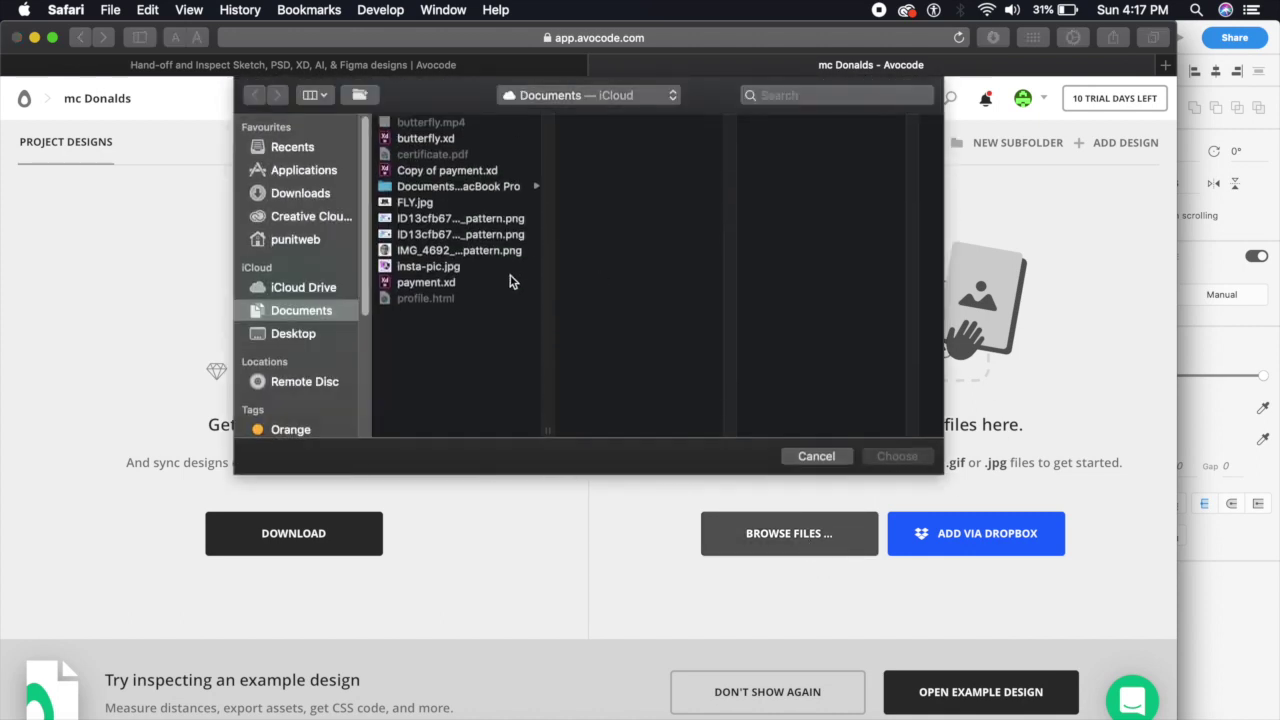
click(446, 284)
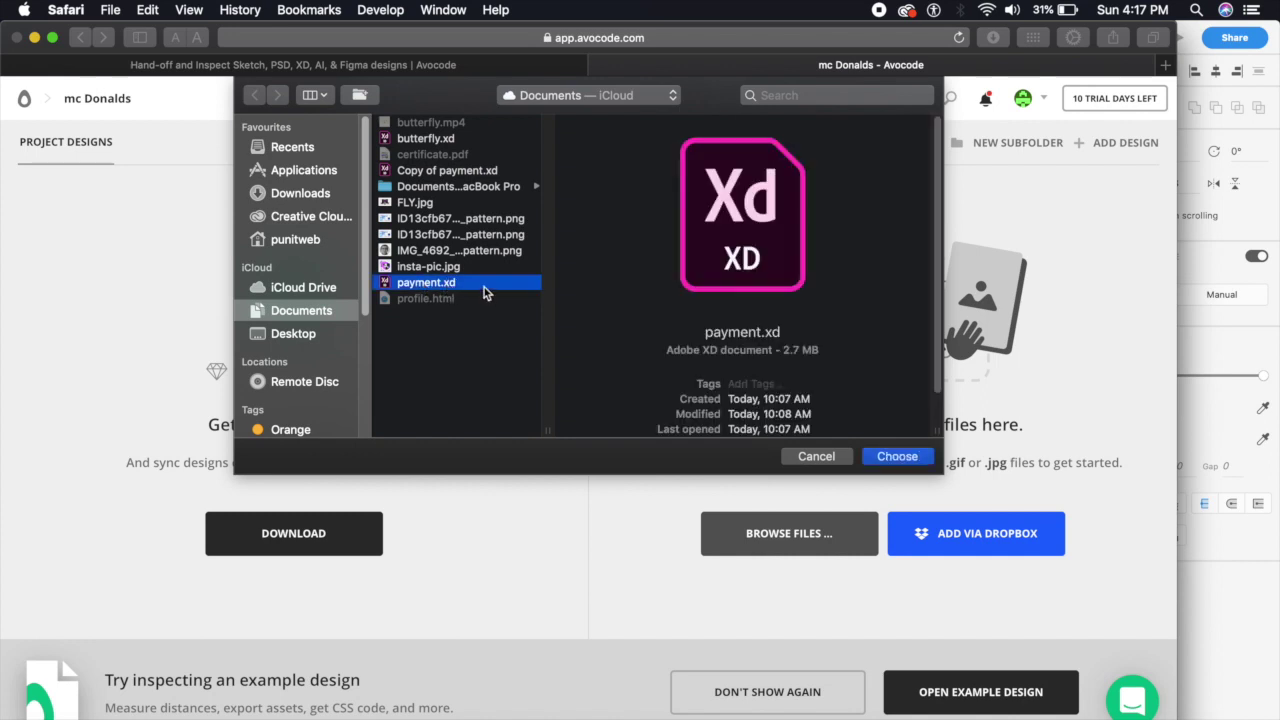
click(912, 453)
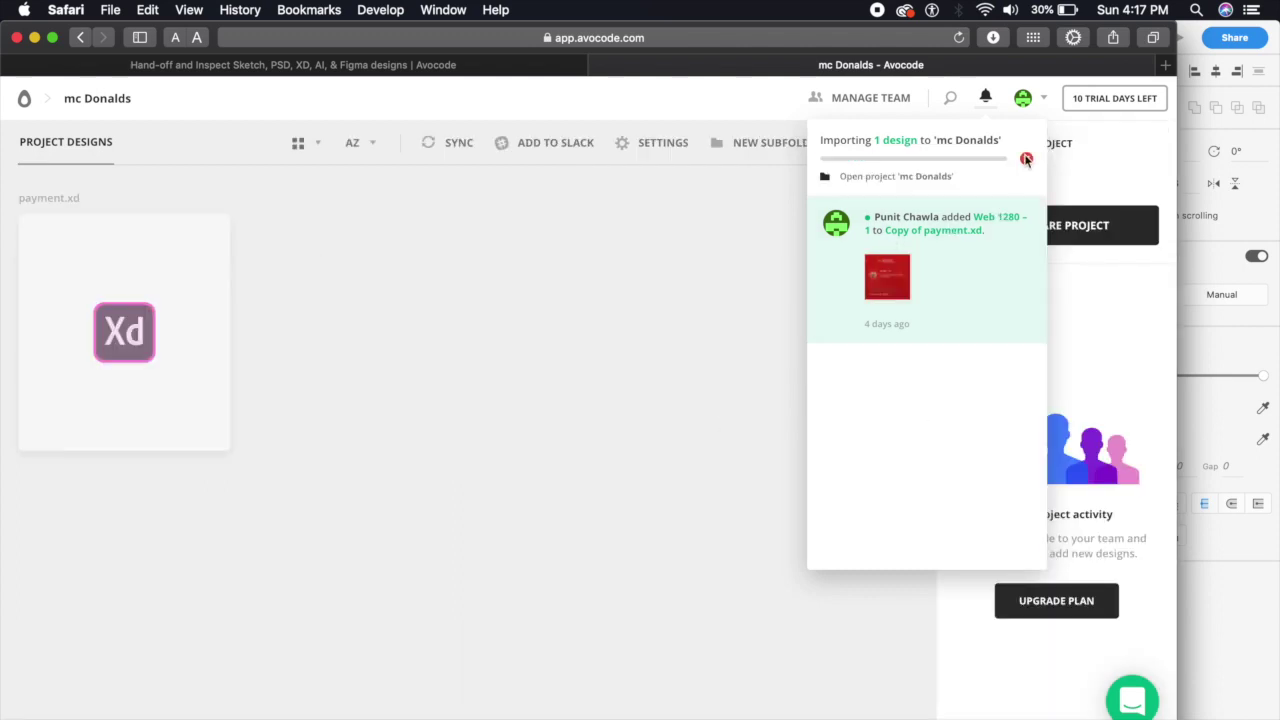
click(888, 140)
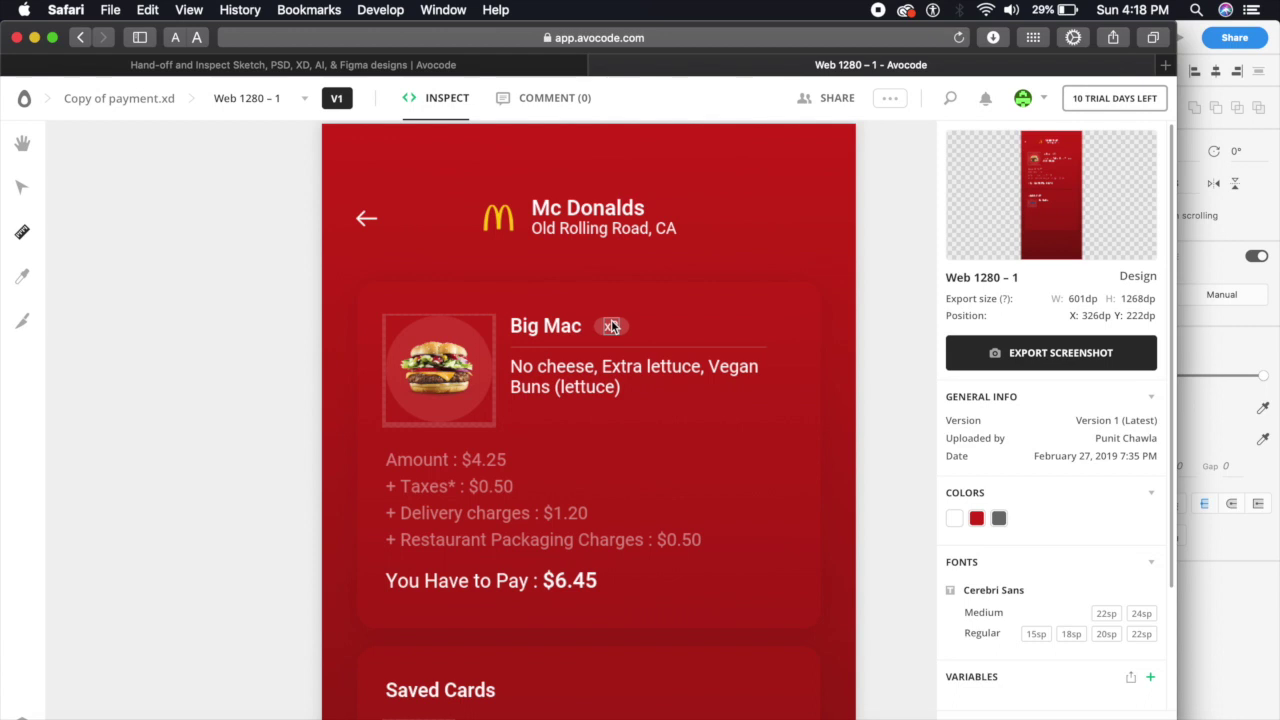
View the order card and Mc Donalds heading code, then open Export assets for the burger image
click(715, 430)
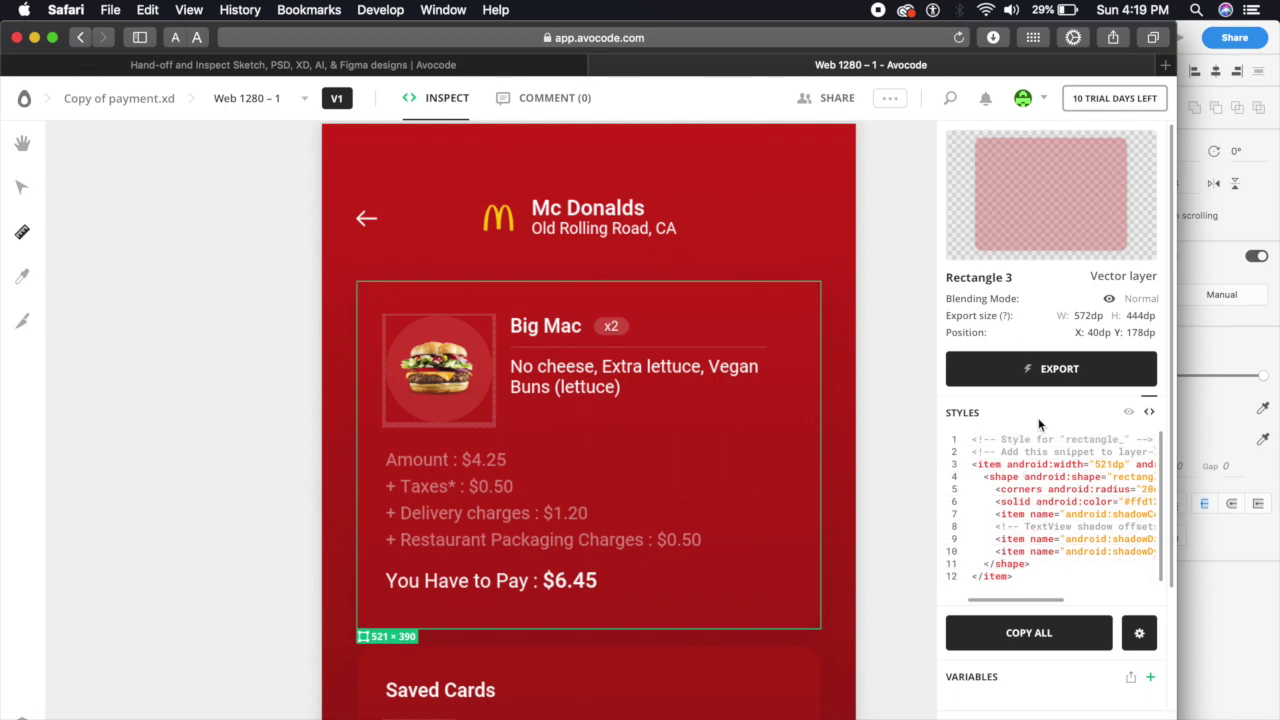
scroll(1040, 561, down, 3)
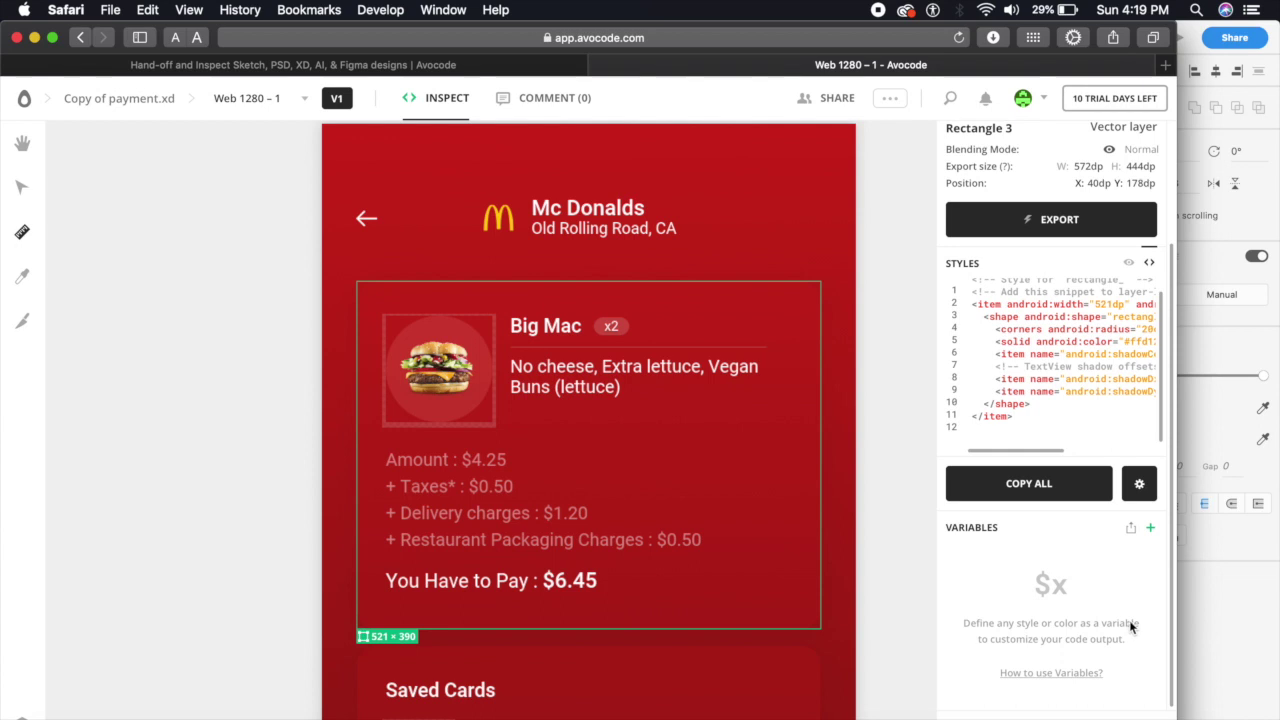
click(600, 218)
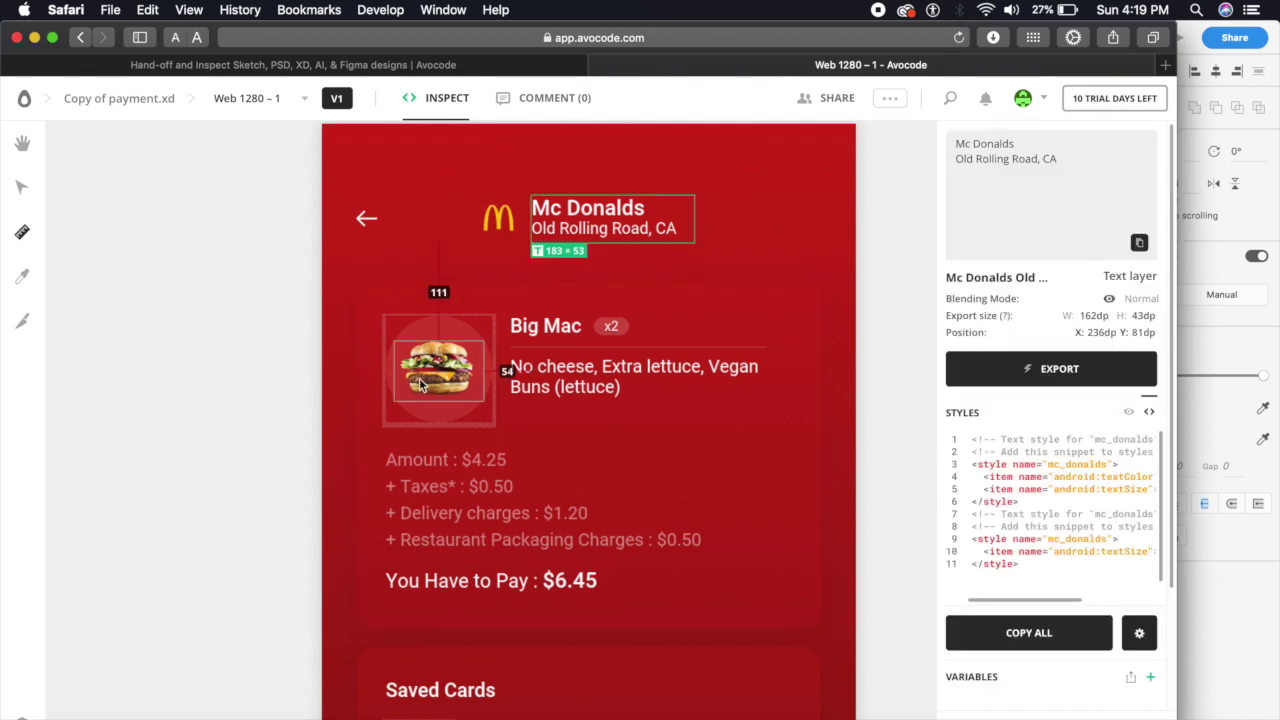
double_click(420, 385)
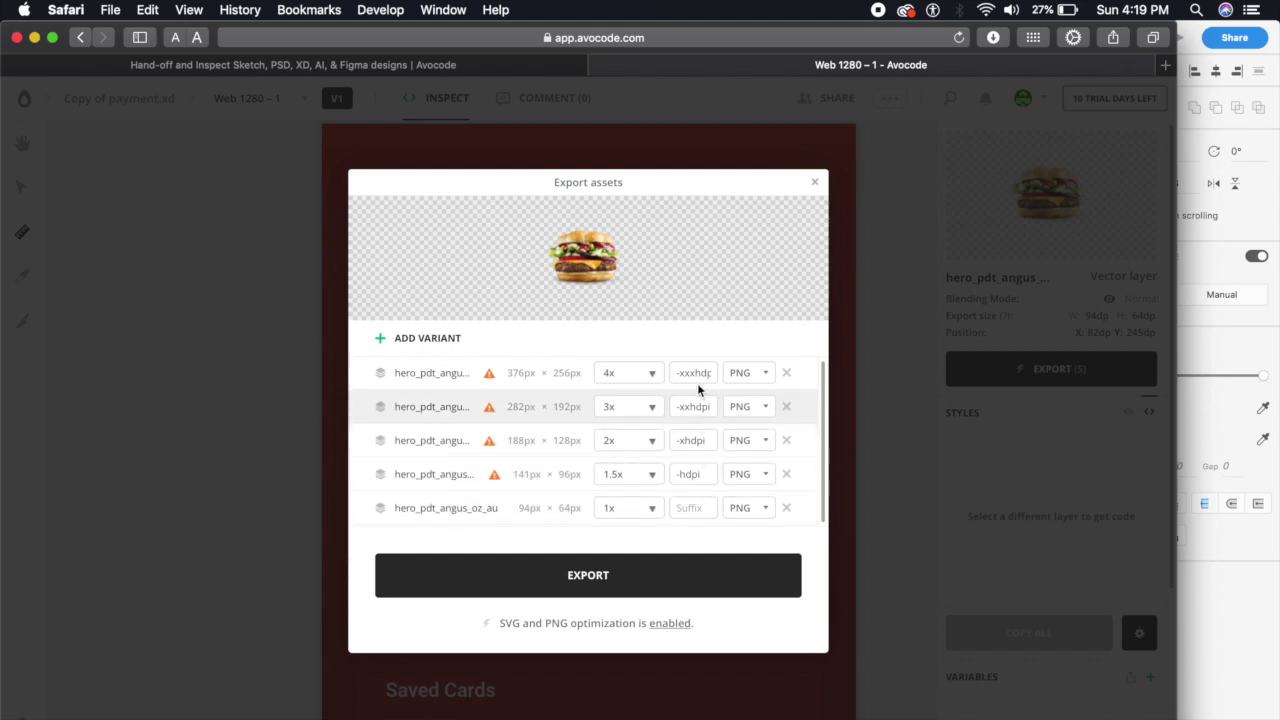
Keep the 4x burger variant's format as PNG, then close the design inspection tab
click(740, 378)
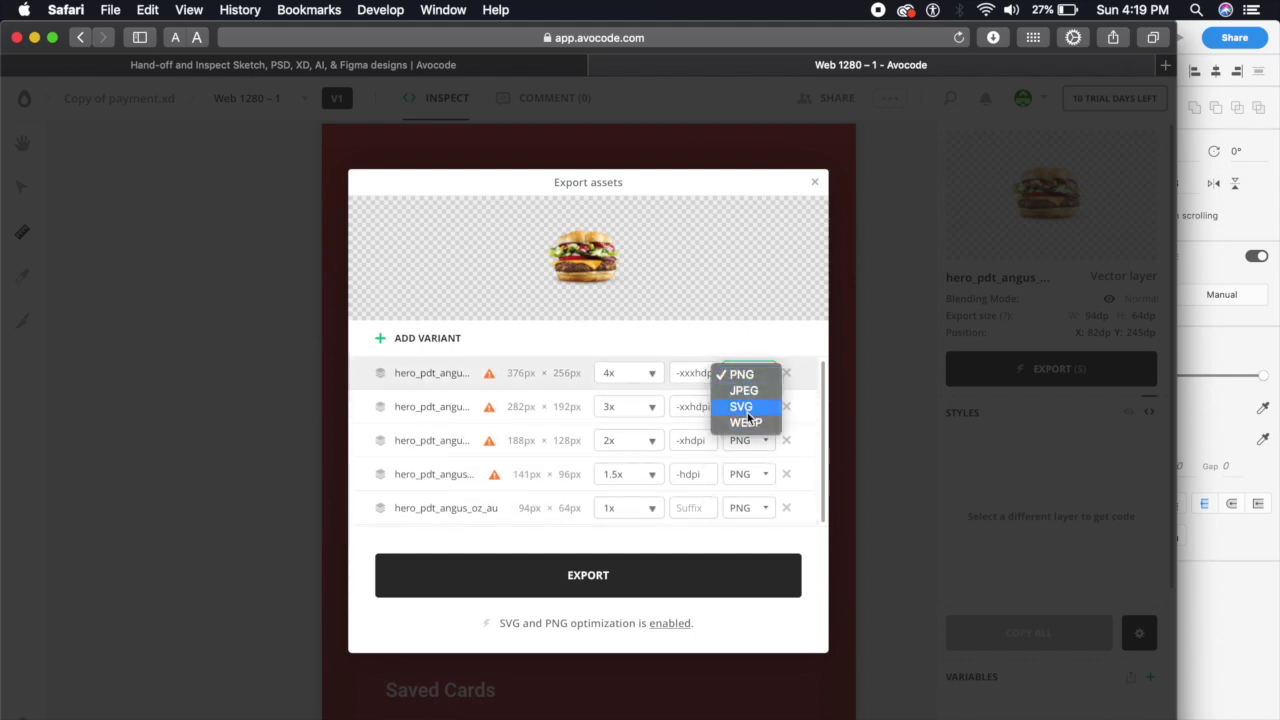
click(621, 342)
click(699, 371)
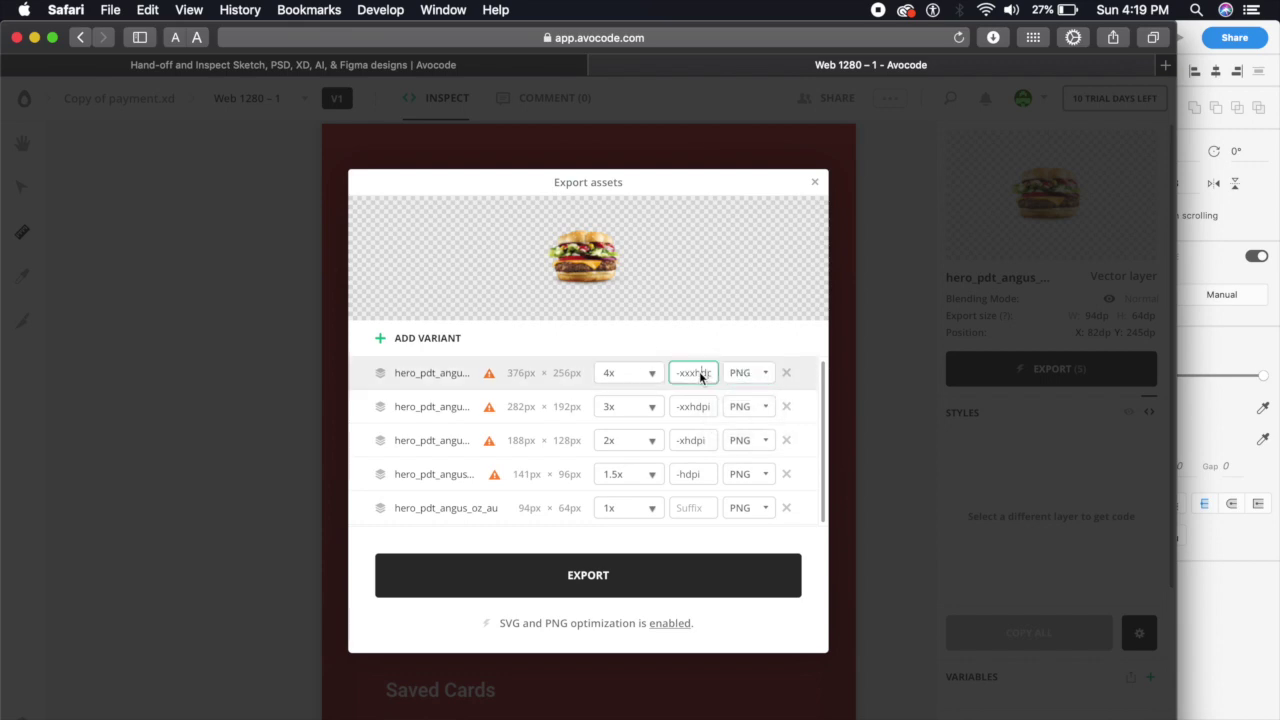
click(746, 373)
click(719, 353)
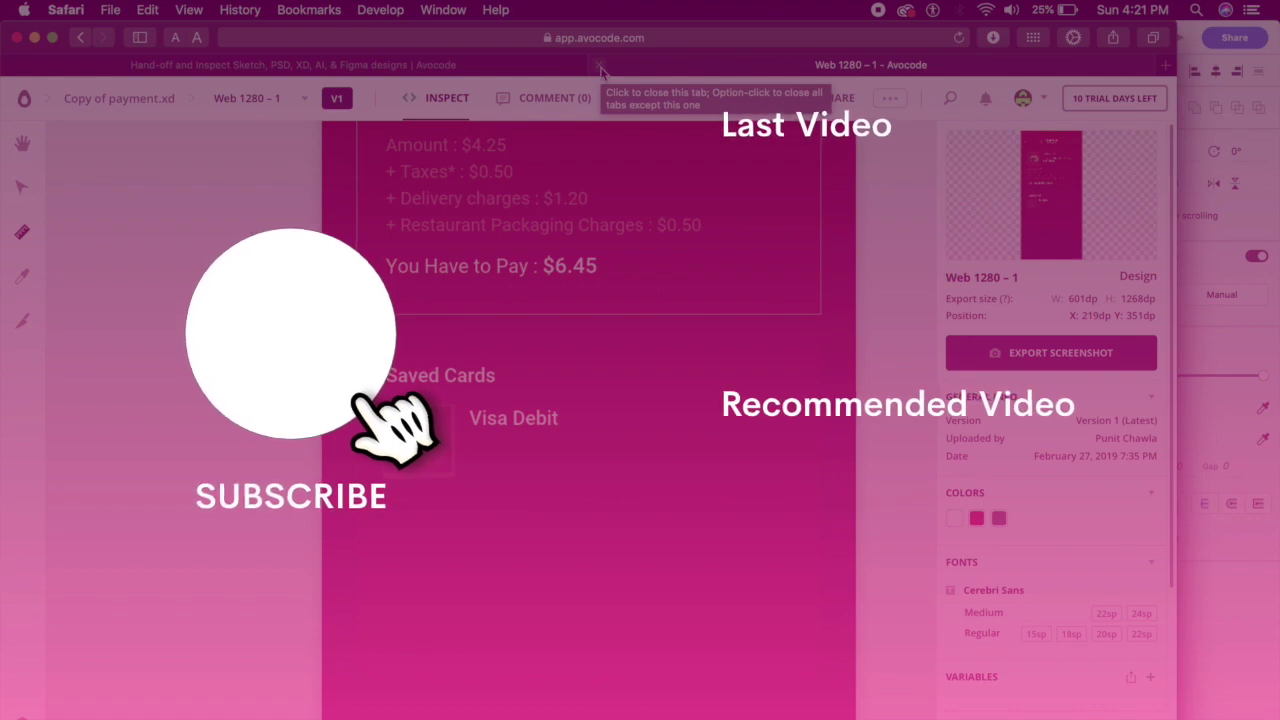
click(600, 67)
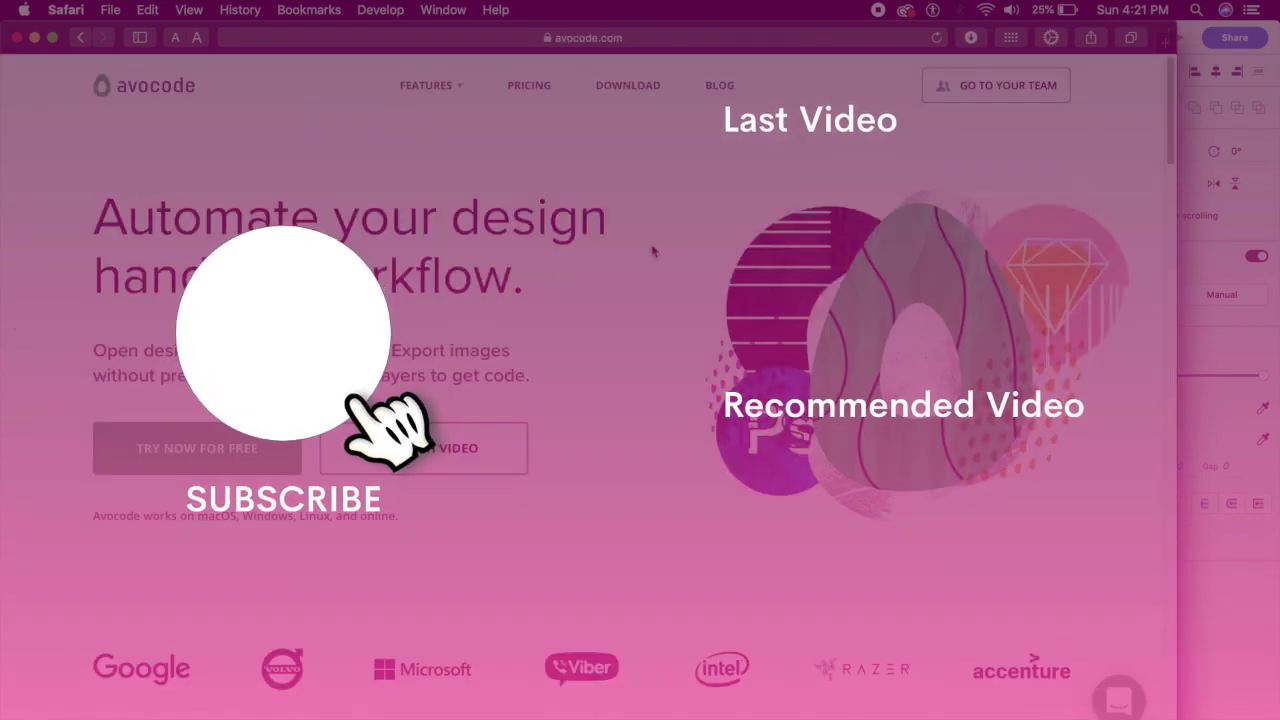